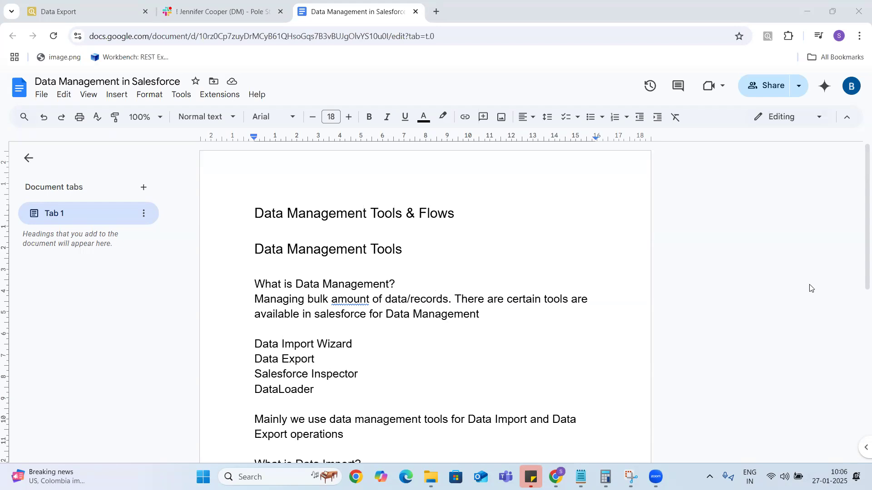
Replace 'all the above mentioned thee' with the copied 'Salesforce Inspector and DataLoader'.
drag(859, 194, 859, 286)
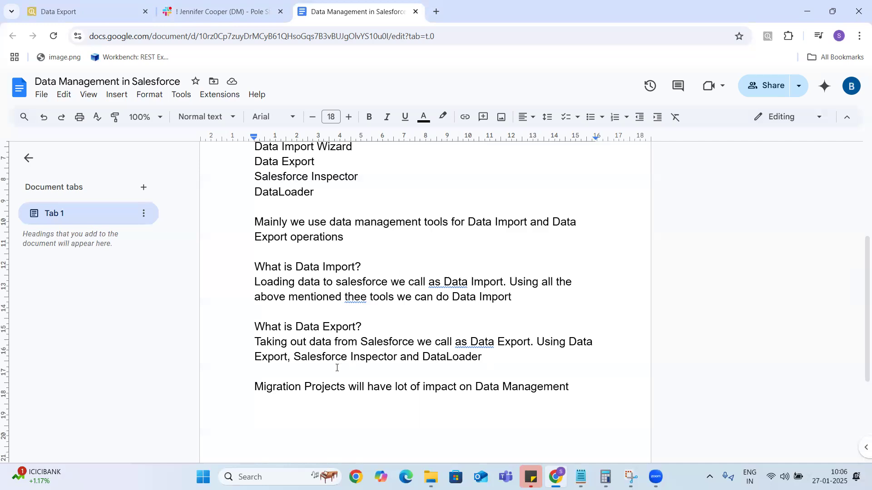
drag(294, 358, 482, 358)
key(ctrl+c)
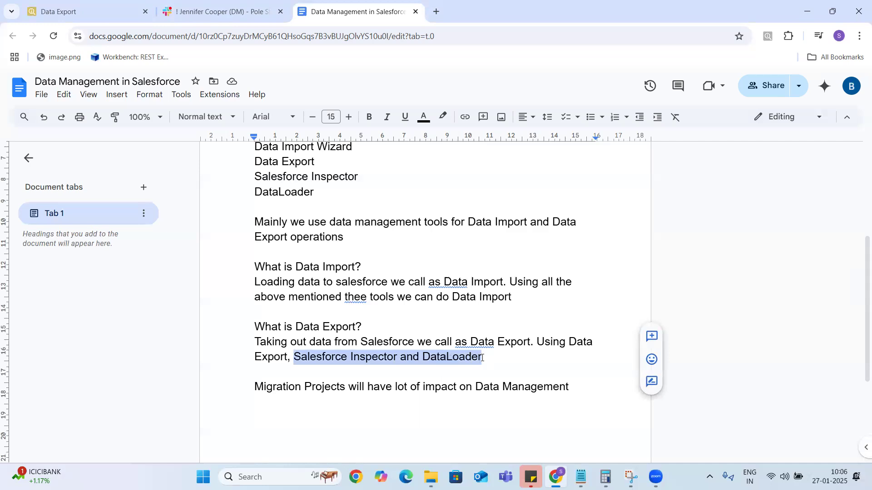
click(513, 304)
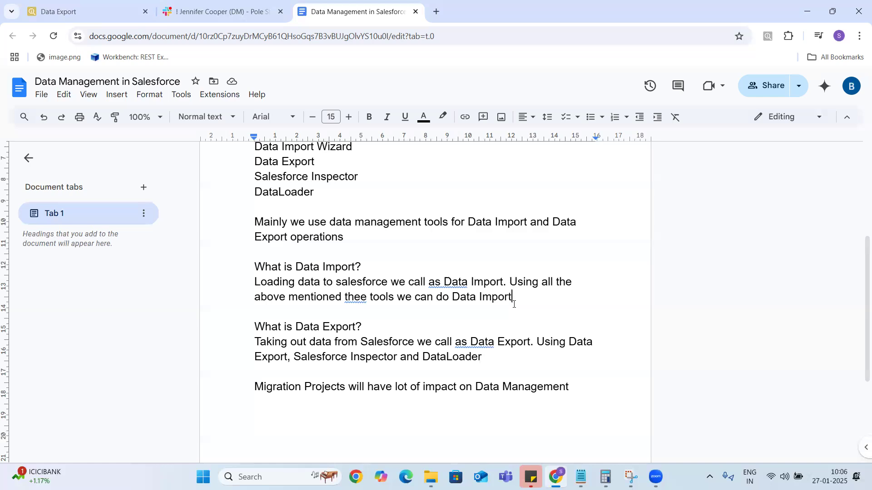
click(542, 282)
drag(542, 282, 369, 298)
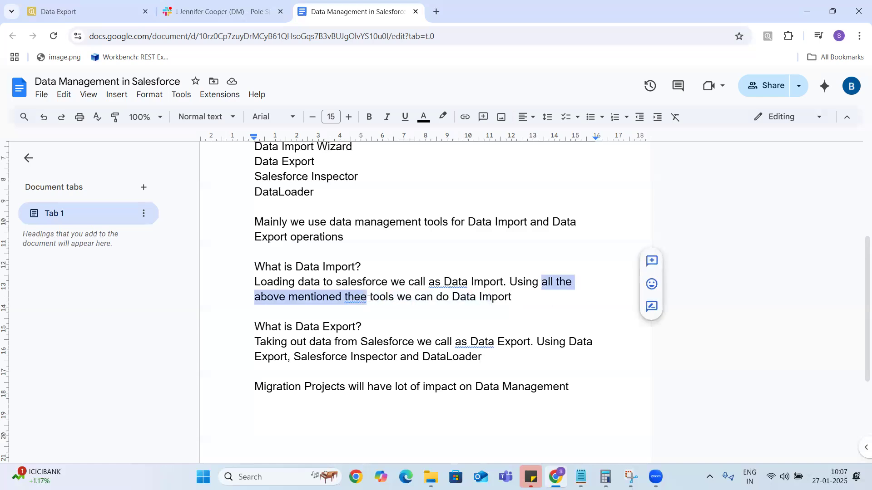
key(BackSpace)
key(ctrl+v)
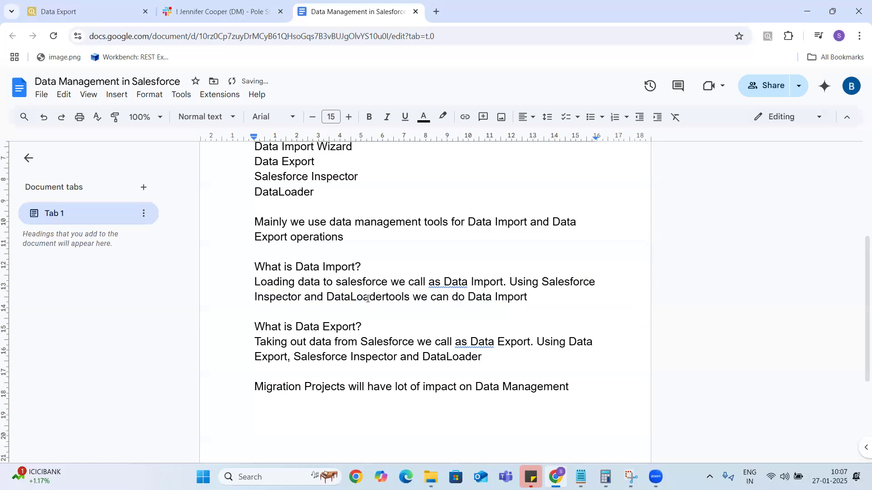
Insert 'Data Import Wizard,' before Salesforce Inspector and add the missing space before 'tools'.
click(543, 282)
key(Return)
text(Data Imppo)
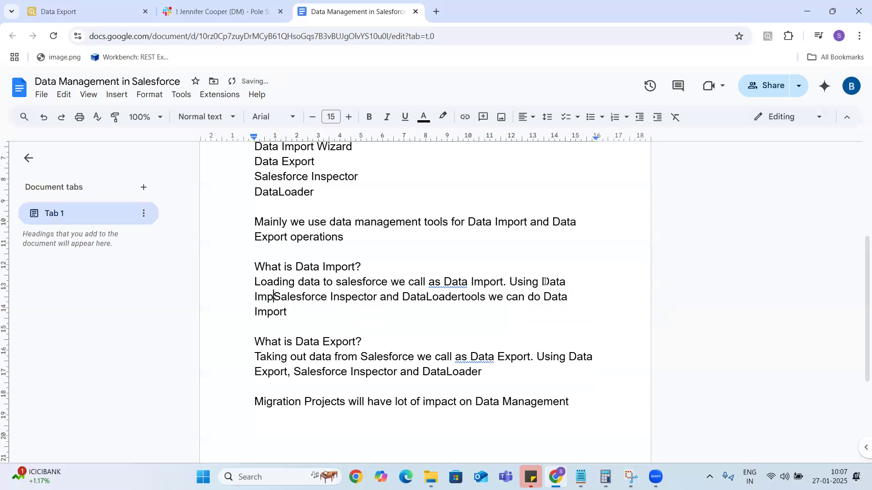
key(BackSpace)
key(BackSpace)
text(or)
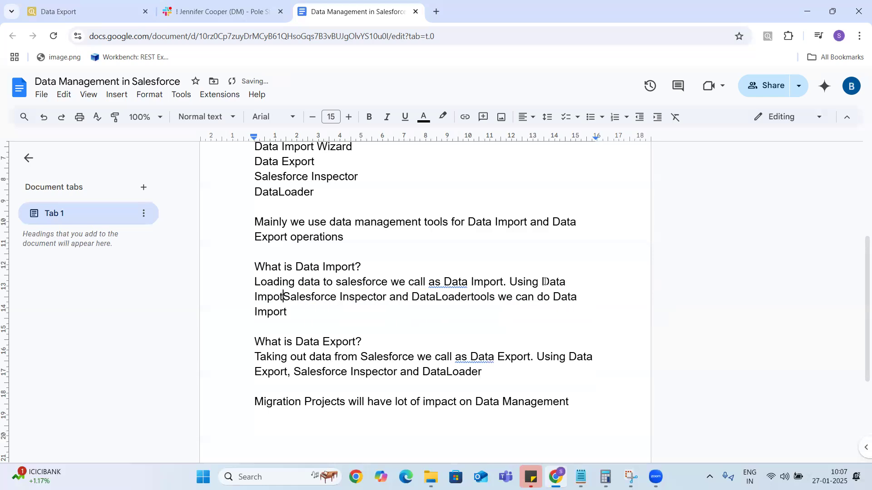
text(t Wizard,)
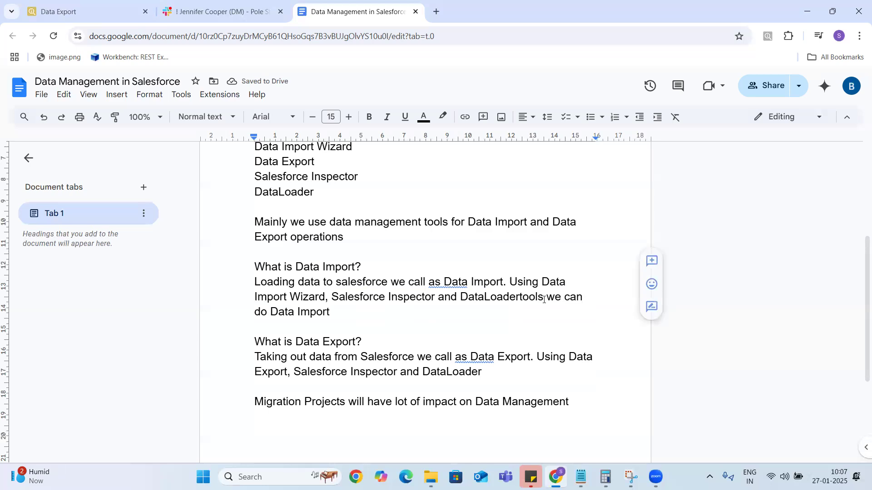
click(520, 298)
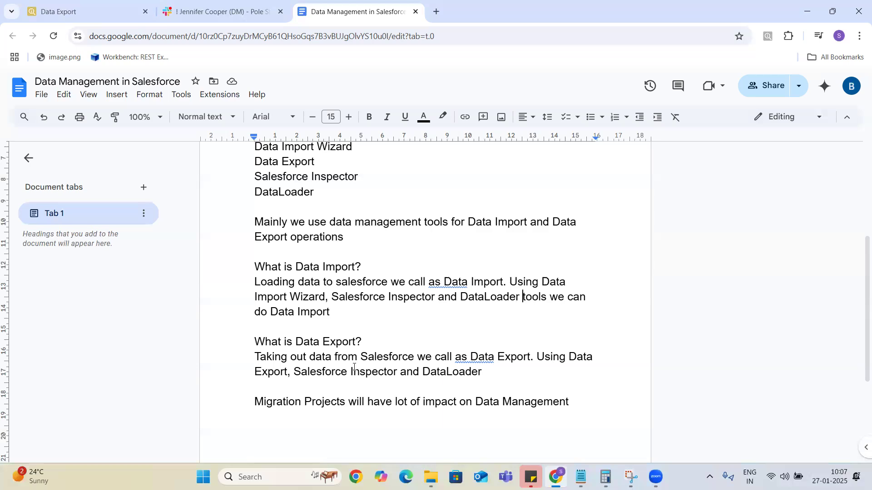
Add a 'Data Import Wizard:' heading on a new line after the Migration Projects line.
click(589, 407)
key(Return)
key(Return)
text(Data Import Wizard :)
key(Return)
key(BackSpace)
key(BackSpace)
text(:)
key(Return)
key(Return)
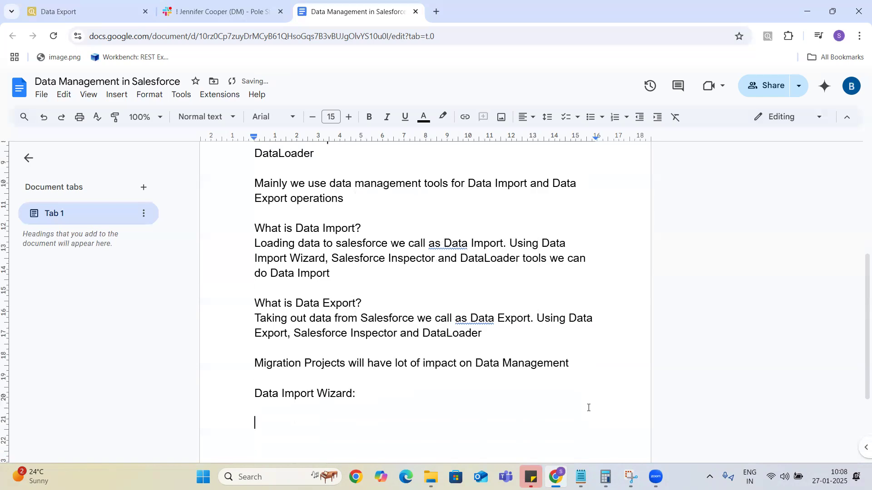
Type the line 'Data Import wizard inbuild/out of box salesfoce applcation' below the heading.
text(Data Import wizard inbuild salesfoce apl)
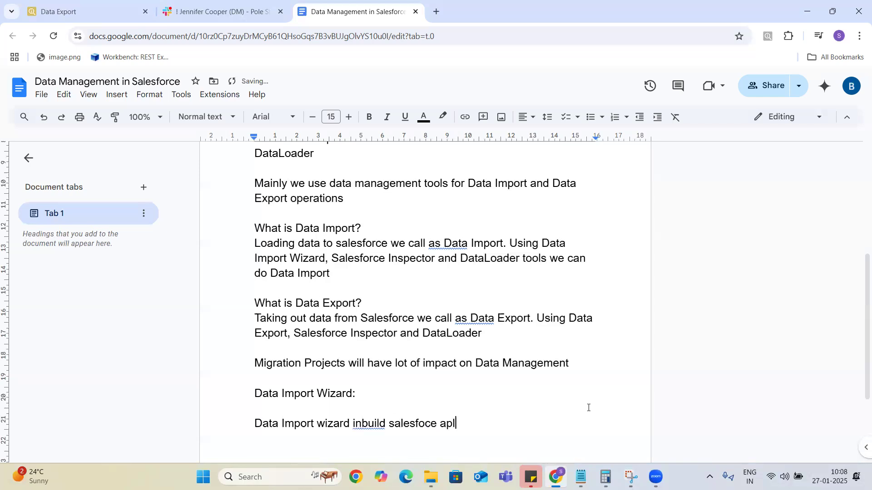
key(BackSpace)
text(plli)
key(BackSpace)
key(BackSpace)
text(cation)
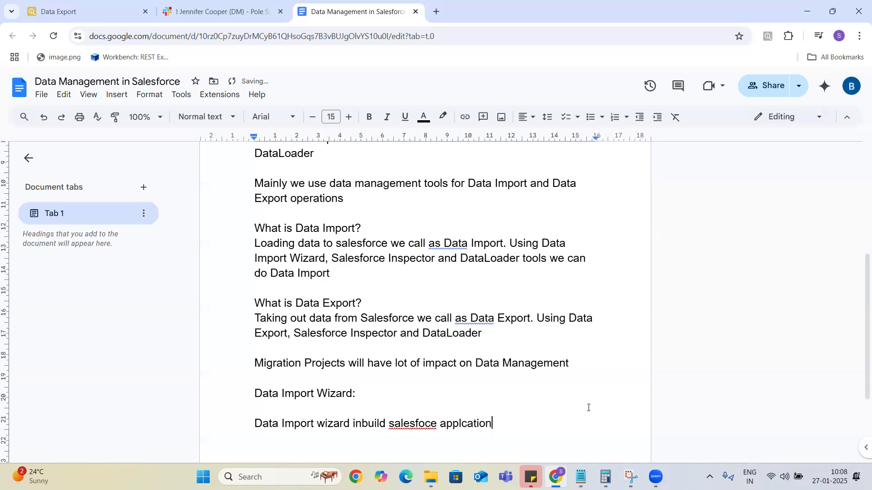
key(Left)
key(Left)
key(Left)
key(Left)
key(Left)
key(Left)
key(Left)
key(Left)
key(Left)
key(Left)
key(Left)
key(Left)
key(Left)
key(Left)
key(Left)
key(Left)
key(Left)
key(Left)
key(Left)
key(Left)
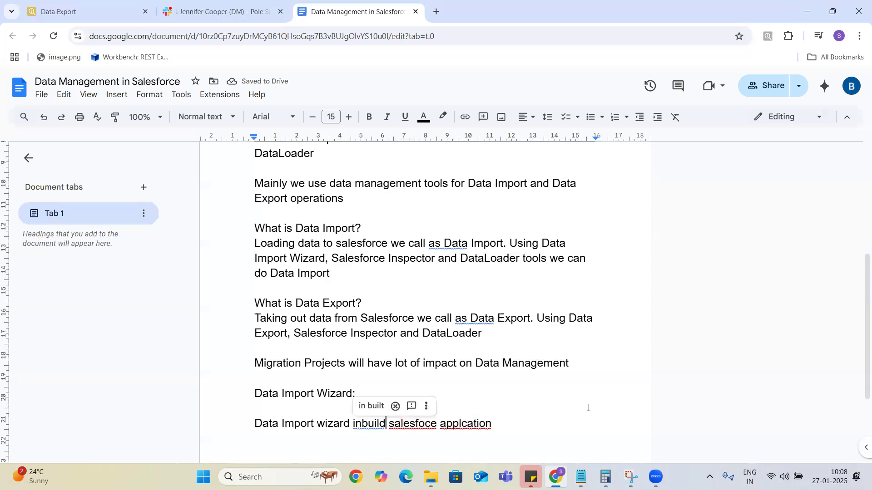
text(/out of )
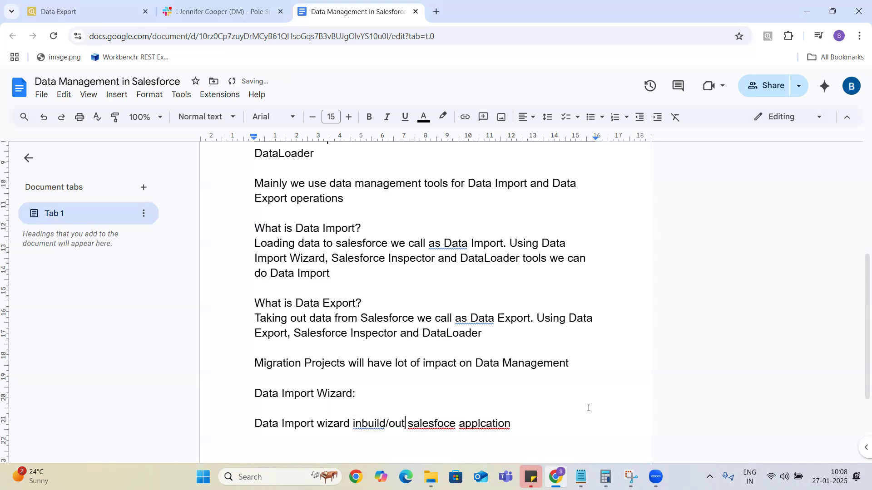
text(box)
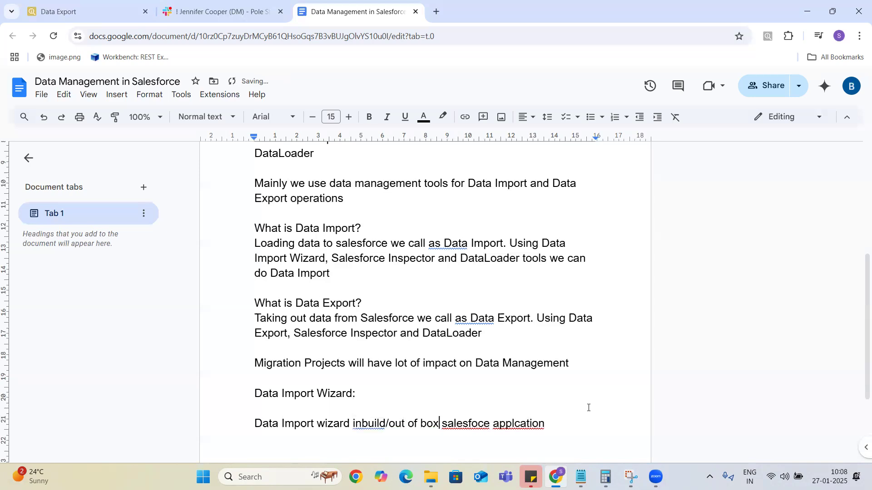
key(Left)
key(Left)
key(Left)
key(Left)
key(Left)
key(Left)
key(Left)
key(Left)
key(Left)
key(Left)
key(Left)
key(Left)
key(Left)
key(Left)
key(Left)
key(Left)
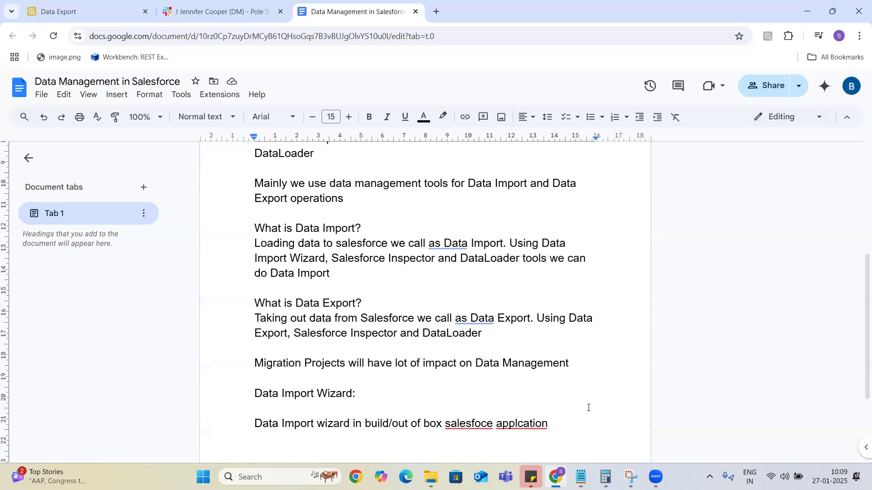
Fix the spelling to read 'salesforce application'.
key(Right)
key(Right)
key(Right)
key(Right)
key(Right)
key(Right)
key(Right)
key(Right)
key(Right)
key(Right)
key(Right)
key(Right)
key(Right)
key(Right)
key(Right)
key(Right)
key(Right)
key(Right)
key(Right)
key(Right)
key(Right)
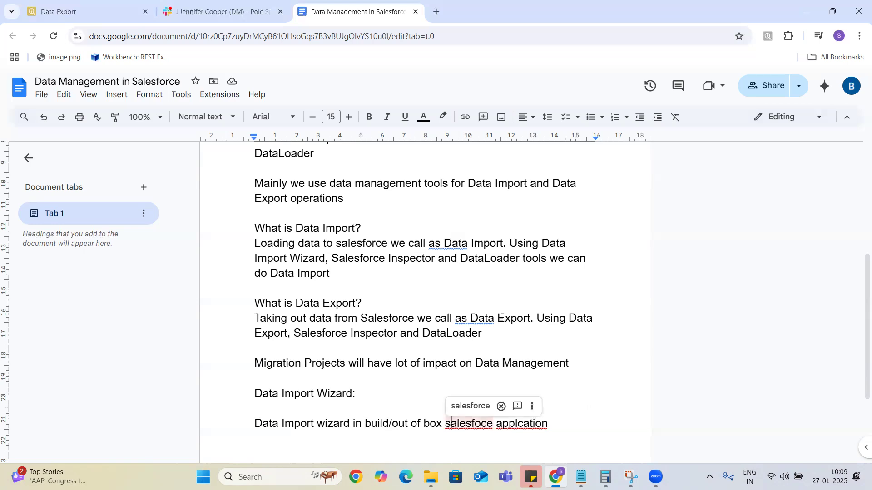
text(r)
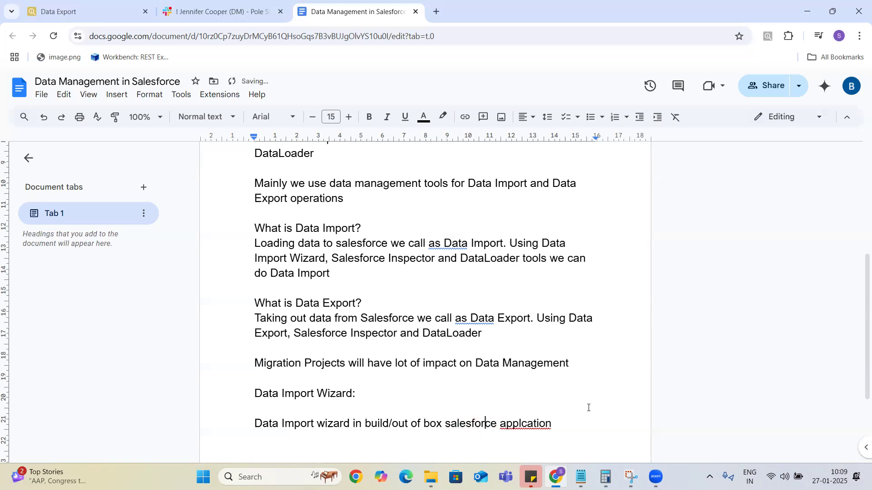
key(Right)
key(Right)
key(Right)
key(Right)
key(Right)
key(Right)
key(Right)
key(Right)
key(Right)
key(Right)
key(Right)
key(Right)
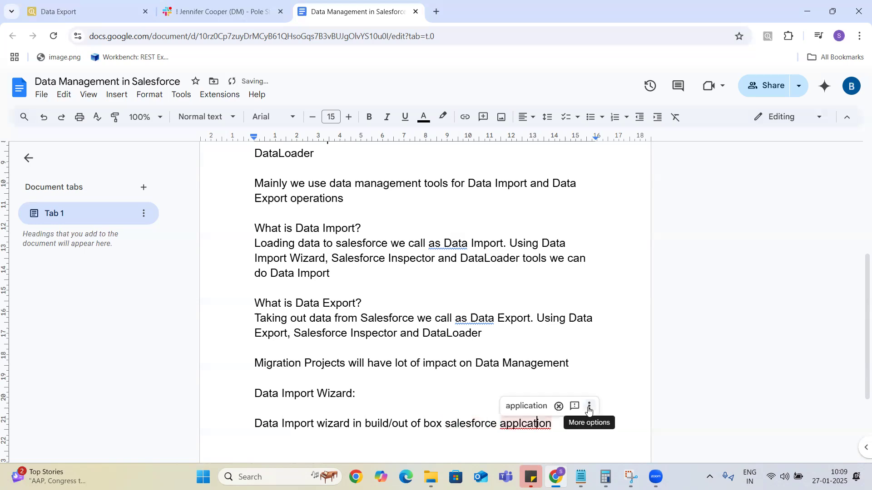
key(Left)
key(Left)
key(Left)
key(Left)
key(Left)
text(i)
key(Right)
key(Right)
key(Right)
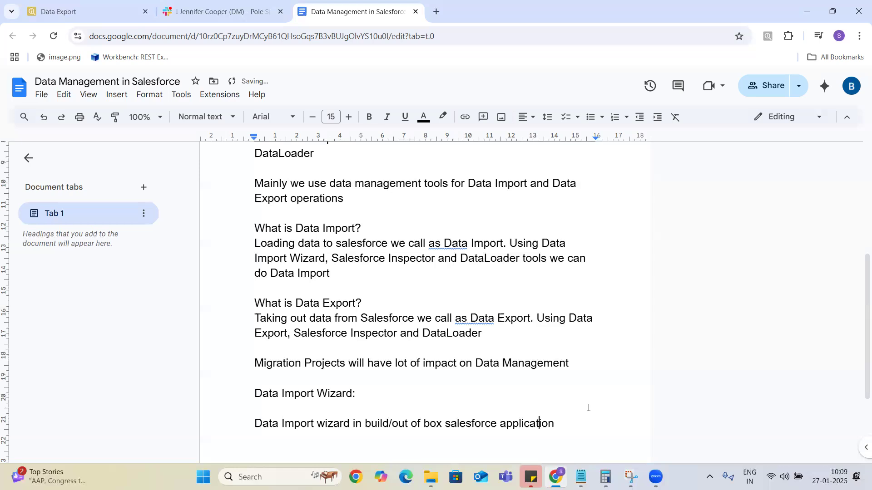
Add a new line 'Setup --> Data Import Wizard' below it.
key(End)
key(Return)
key(Return)
text(Set)
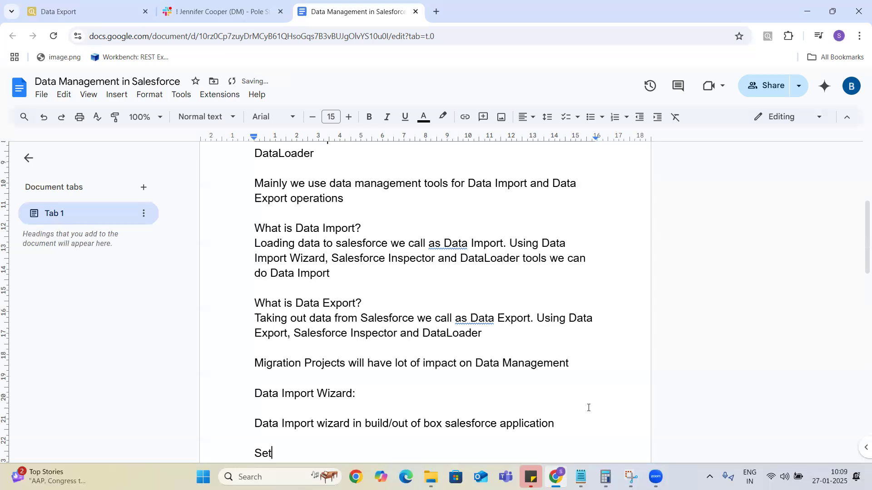
text(up )
text(--)
text(> )
text(Data )
text(Import W)
text(izard)
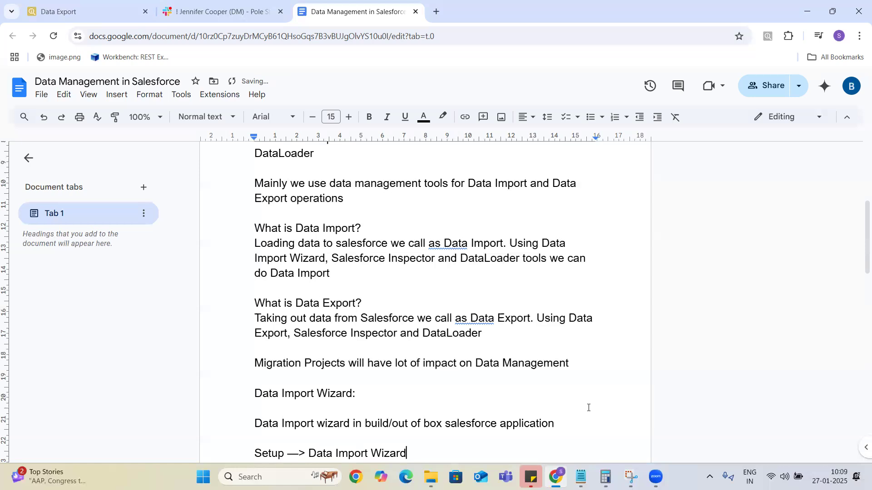
key(Down)
key(Down)
key(Down)
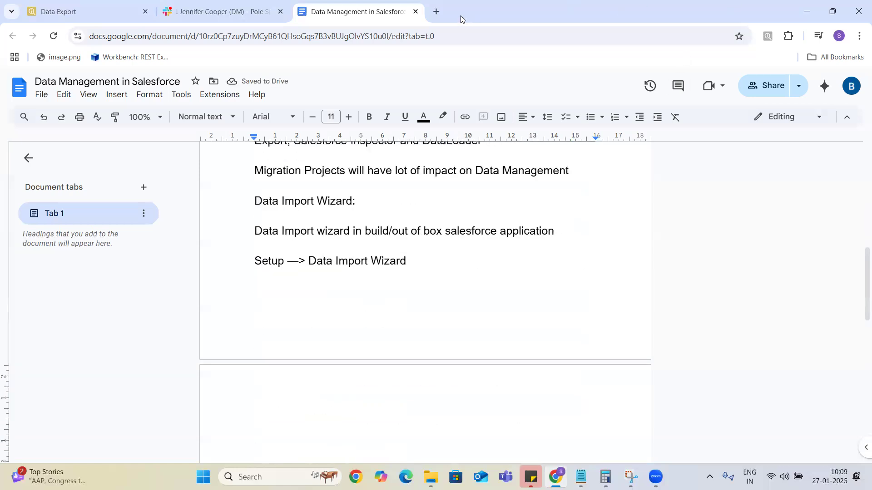
Log in to Salesforce at login.salesforce.com in a new tab with the saved username and password.
click(438, 12)
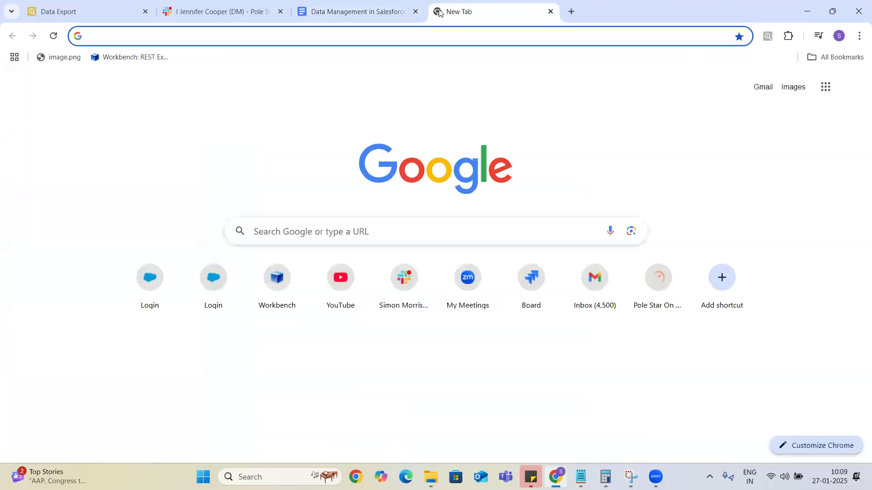
text(log)
key(Return)
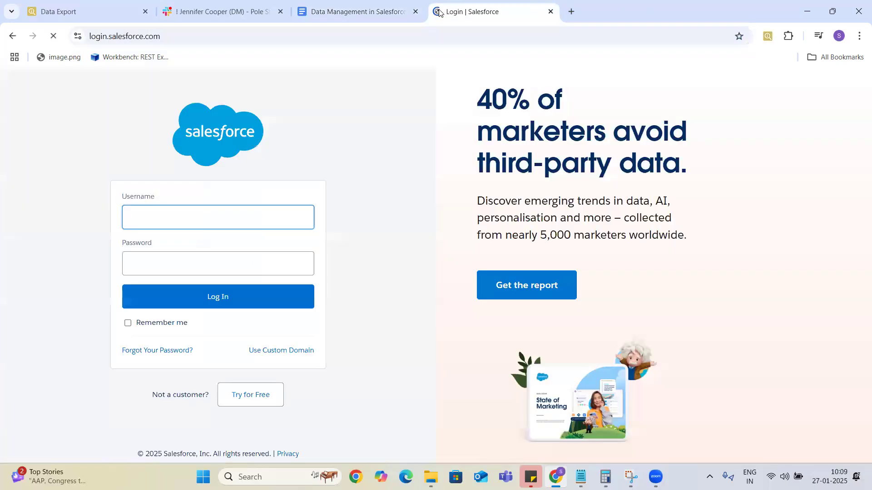
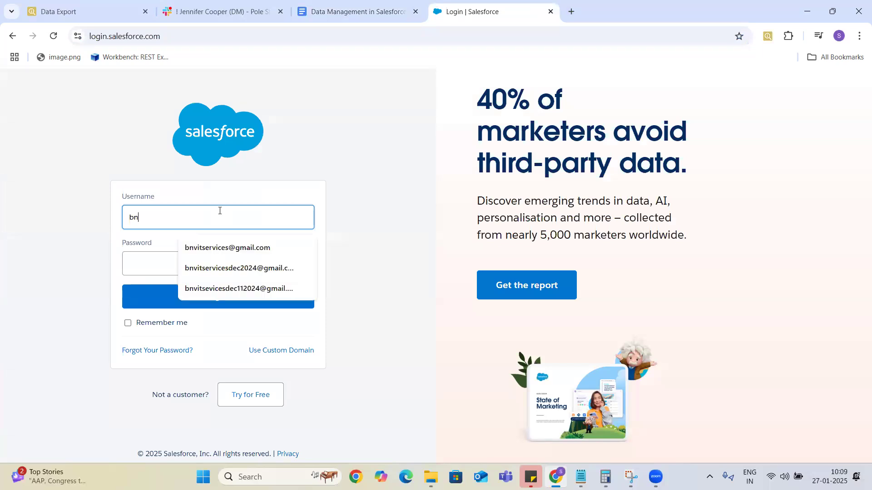
click(230, 248)
click(209, 262)
text(•••••••••)
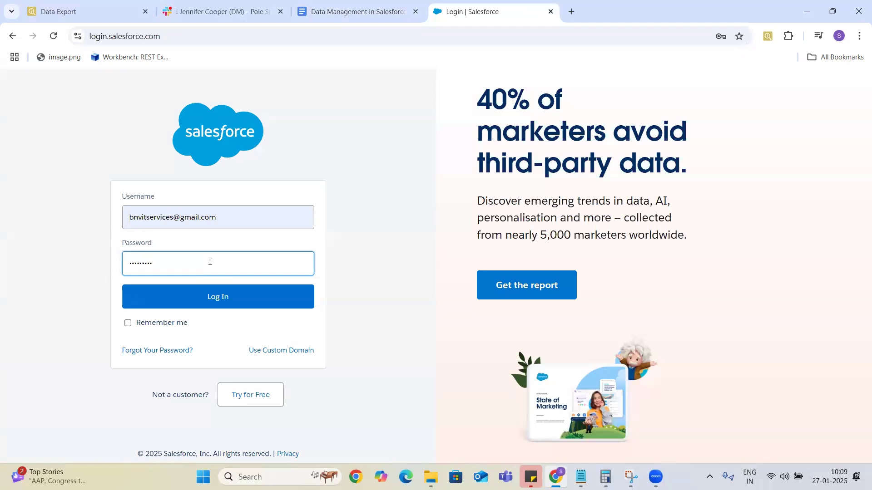
text(•)
click(221, 299)
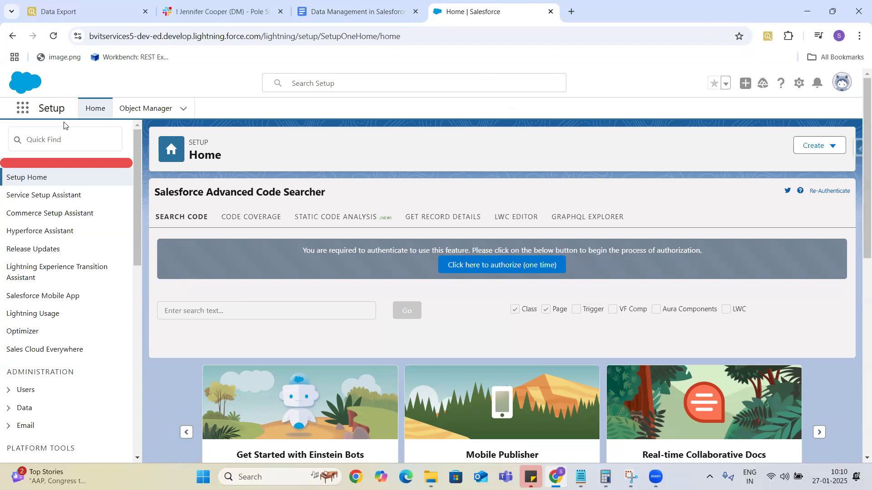
Search 'Data Import' in Setup Quick Find, open Data Import Wizard, and scroll to its three-step overview.
click(58, 139)
text(Dat)
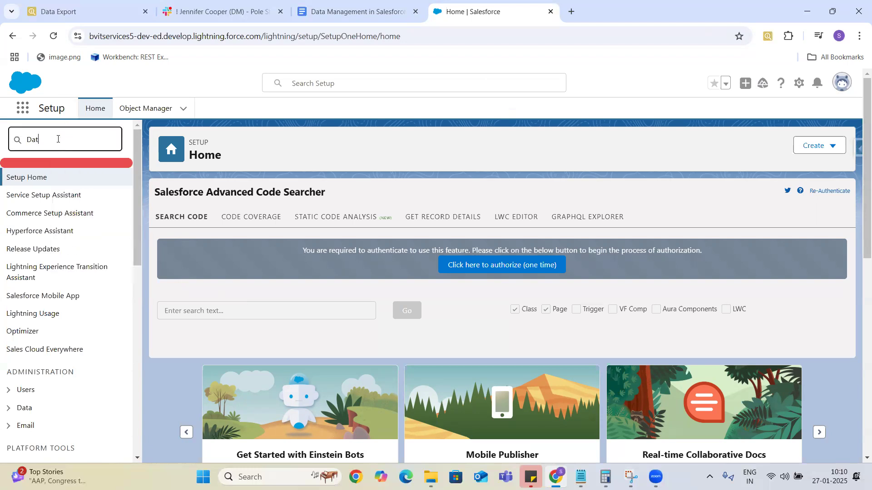
text(a Impor)
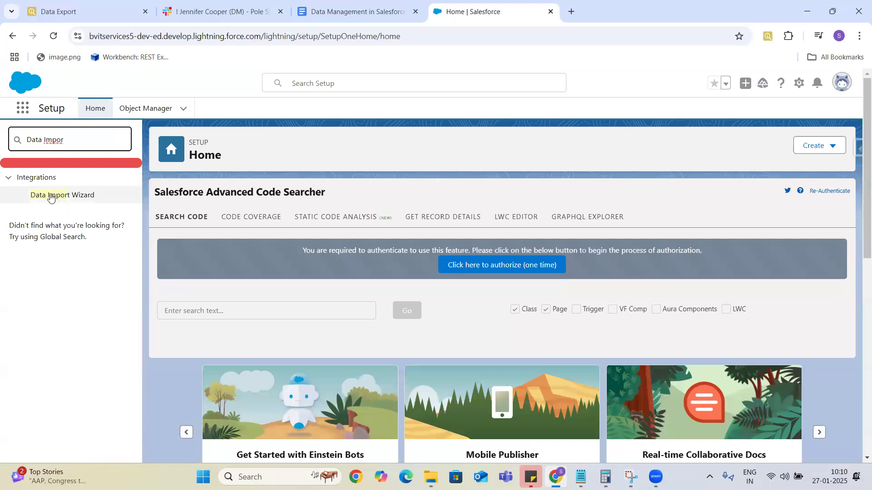
click(66, 196)
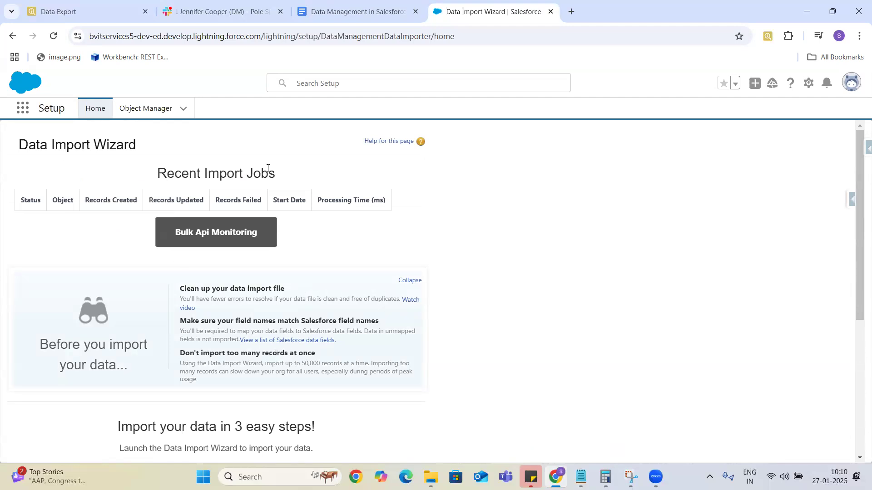
drag(241, 199, 168, 191)
drag(276, 175, 156, 177)
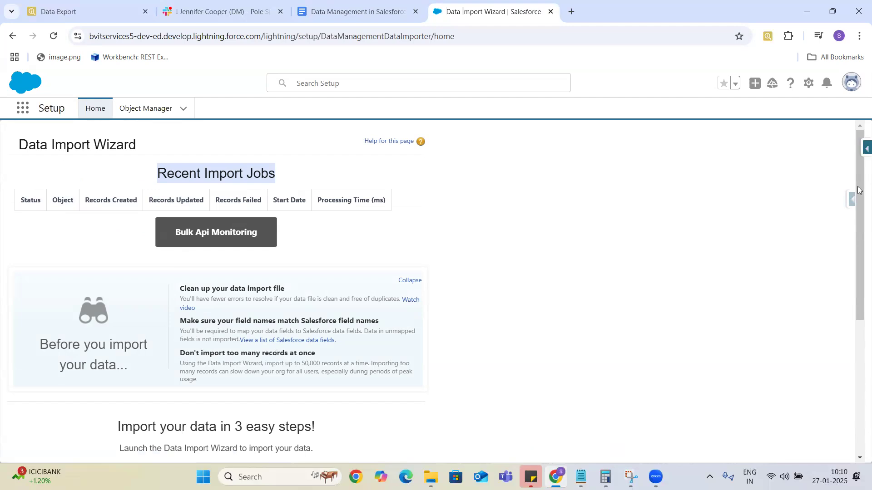
drag(860, 190, 859, 316)
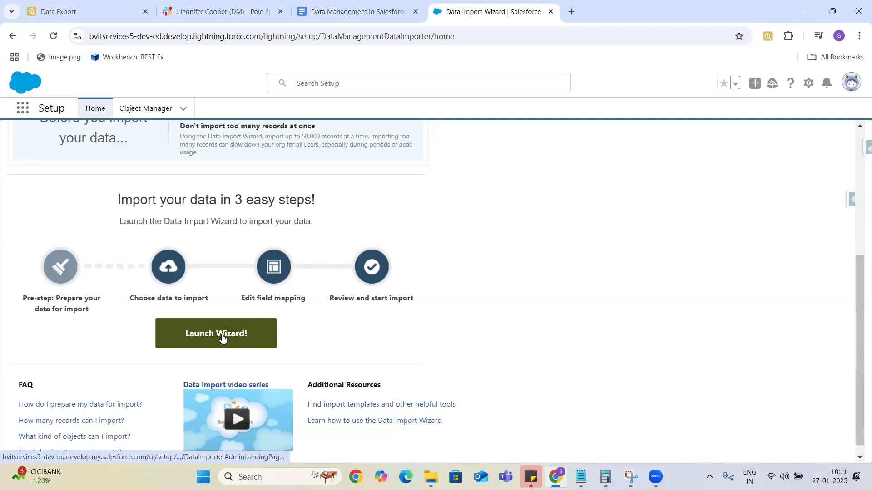
Browse the wizard's Custom objects and Standard objects lists, then switch back to the Google Docs notes.
scroll(222, 335, up, 5)
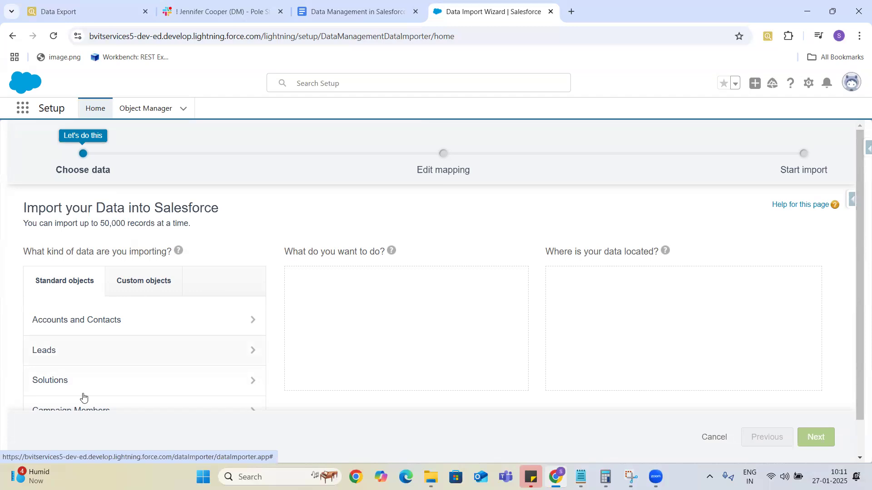
drag(858, 275, 860, 340)
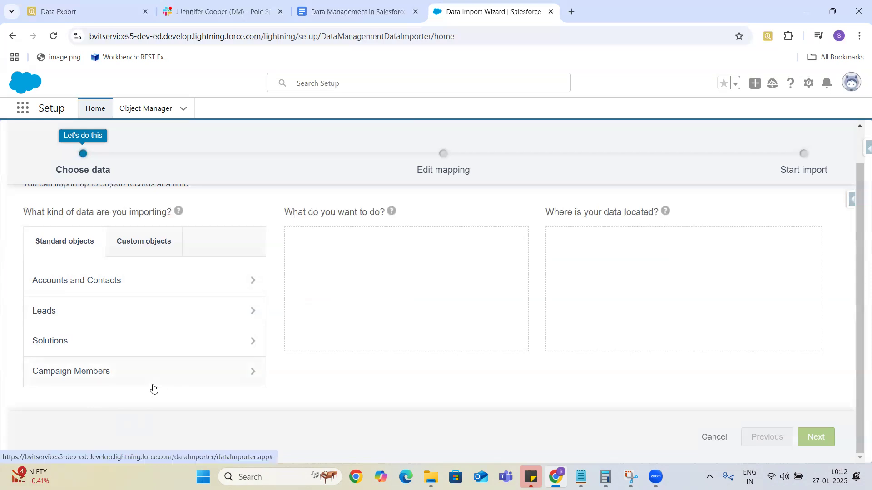
click(154, 241)
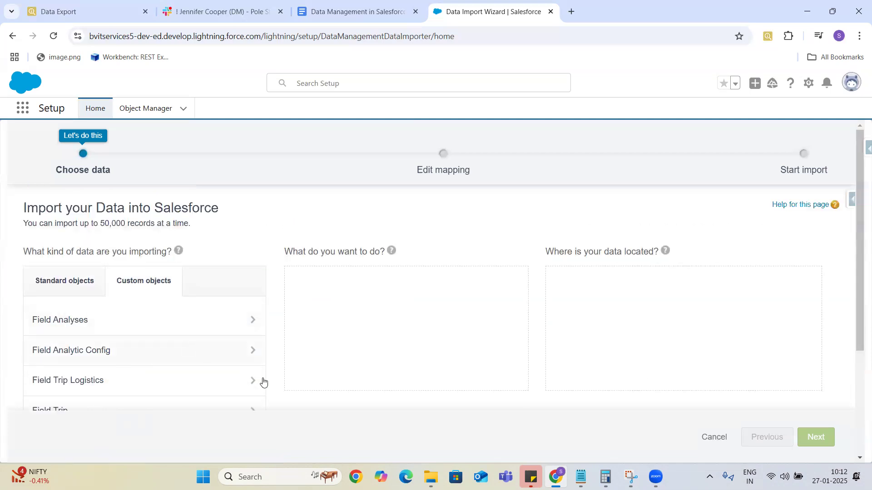
drag(857, 210, 859, 327)
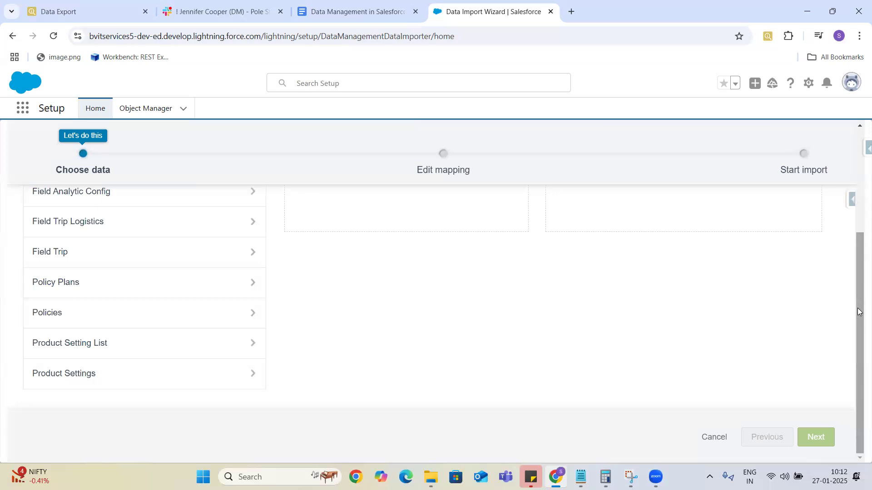
drag(859, 312, 859, 209)
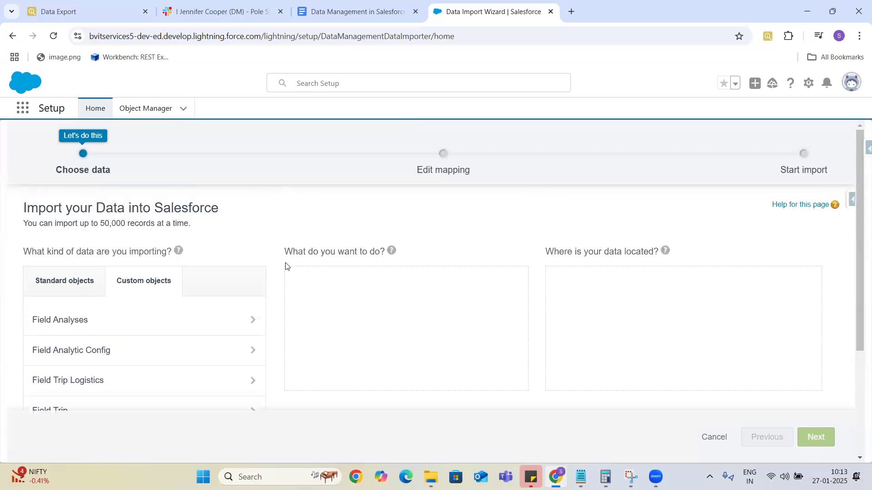
click(73, 283)
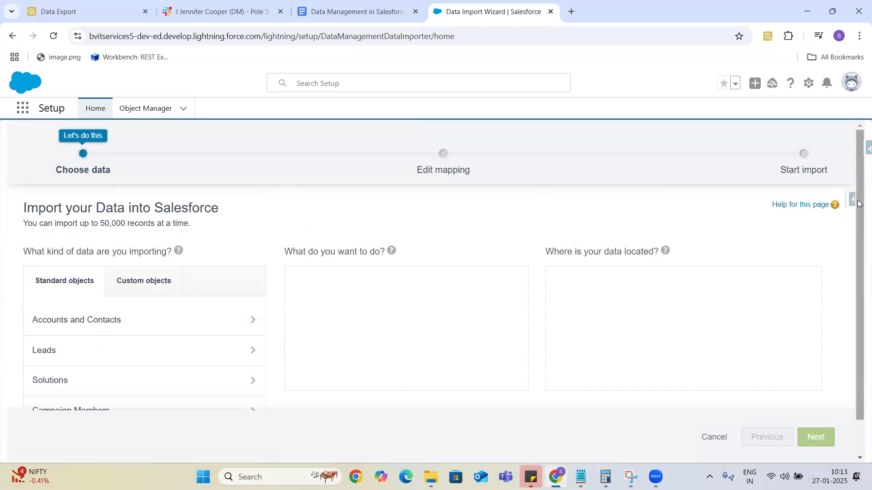
scroll(859, 206, down, 1)
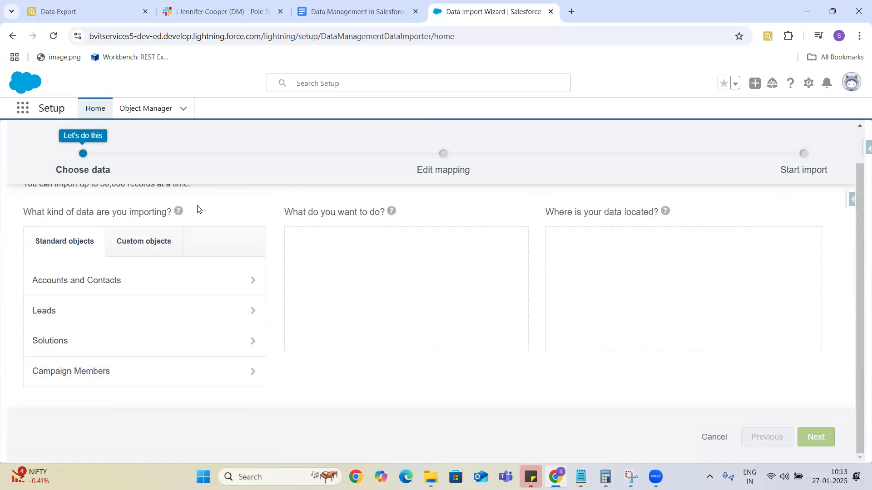
click(347, 17)
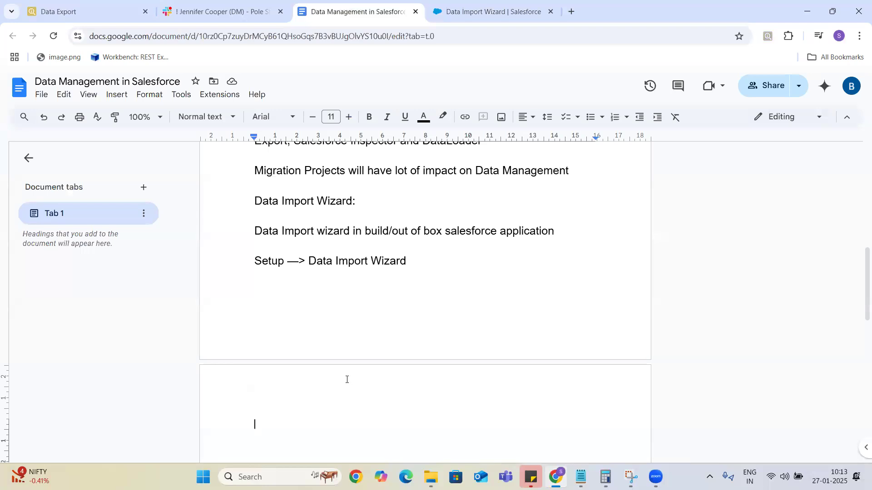
Type the heading 'Data Import Wizard Steps' at font size 14.
text(Limitation)
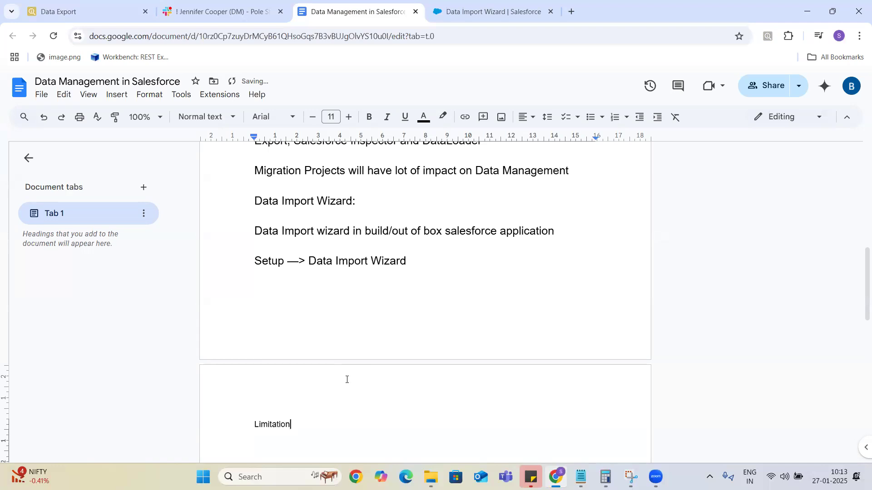
key(BackSpace)
key(BackSpace)
key(BackSpace)
key(BackSpace)
key(BackSpace)
key(BackSpace)
key(BackSpace)
key(BackSpace)
key(BackSpace)
key(BackSpace)
click(349, 119)
click(348, 119)
click(348, 119)
text(Steps top)
key(BackSpace)
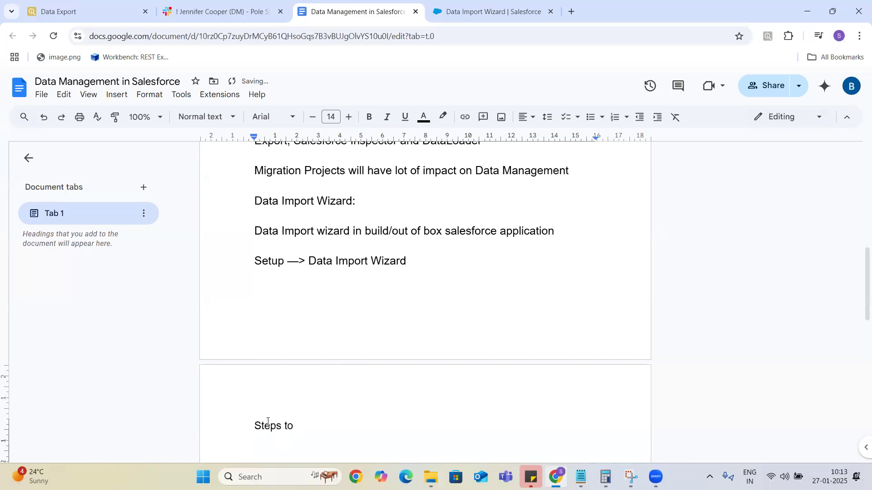
key(BackSpace)
key(BackSpace)
key(BackSpace)
key(BackSpace)
key(BackSpace)
key(BackSpace)
key(BackSpace)
key(BackSpace)
text(Data Import Wizard Steps)
key(Return)
key(Return)
Start a numbered list with item 1 'Preparing data', then return to the Salesforce tab.
text(1.)
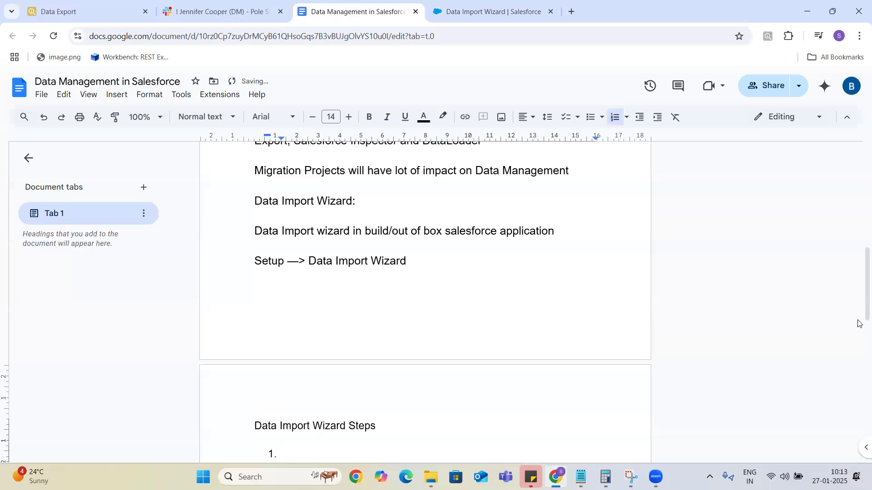
drag(858, 275, 858, 302)
text(Pr)
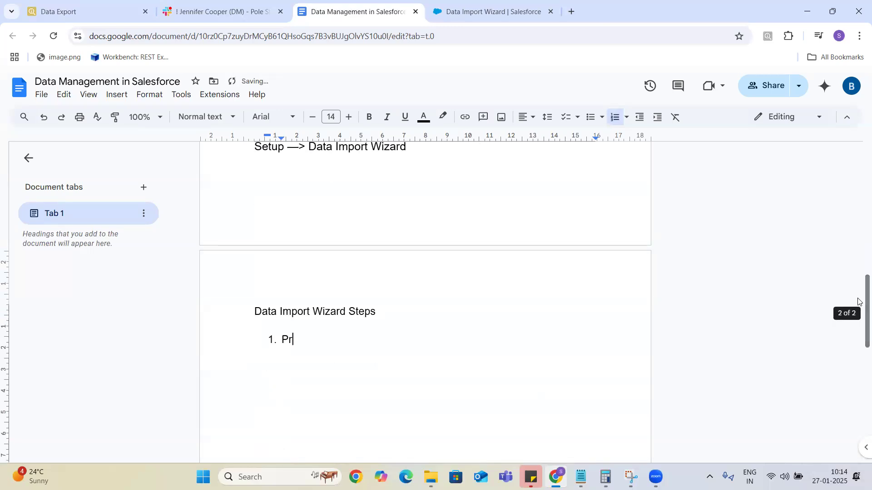
text(eparing data)
key(Return)
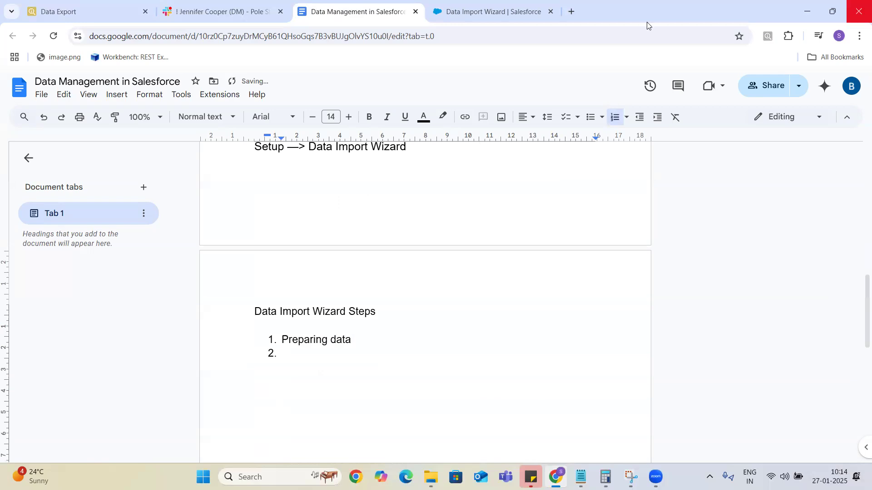
click(457, 11)
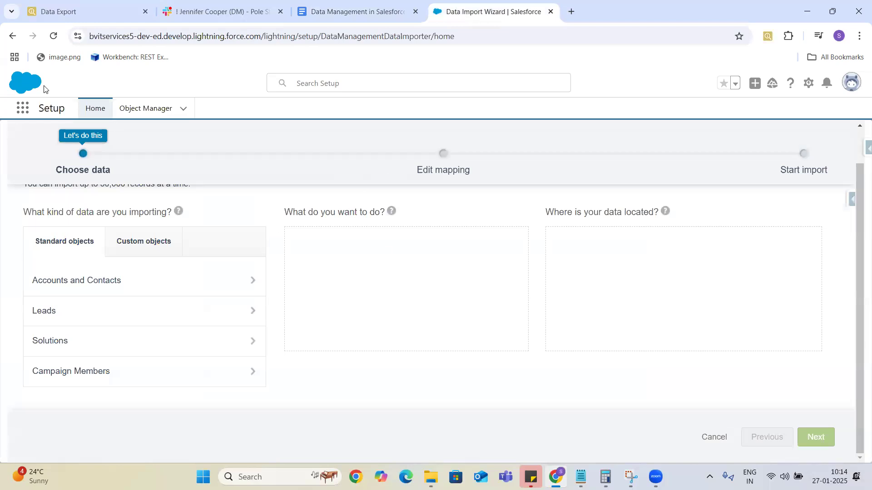
Go back twice to the Data Import Wizard page and scroll to 'Import your data in 3 easy steps'.
click(10, 37)
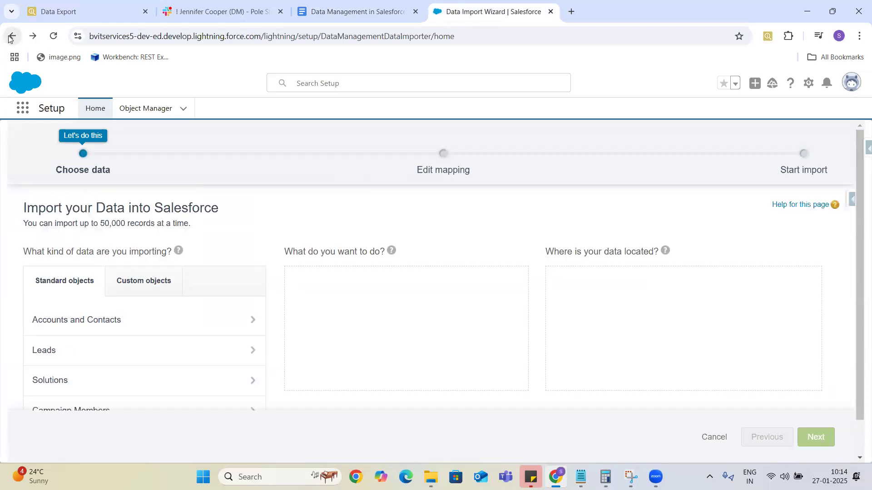
click(10, 37)
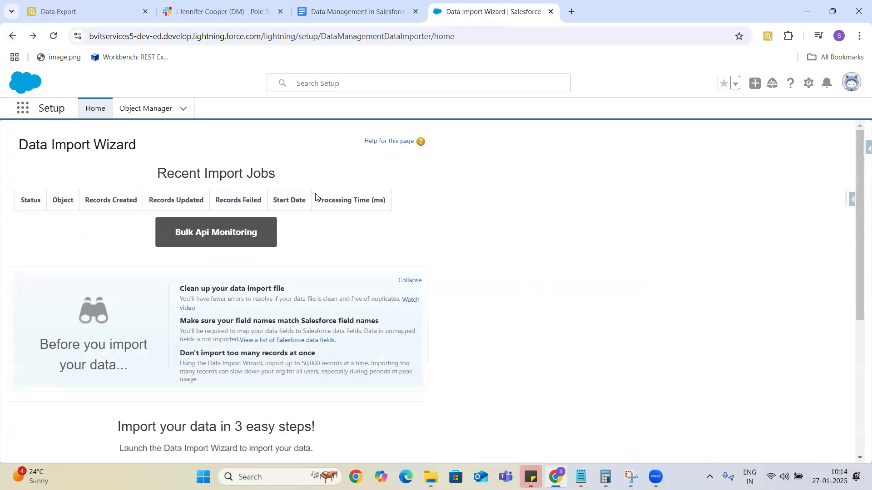
scroll(858, 194, down, 5)
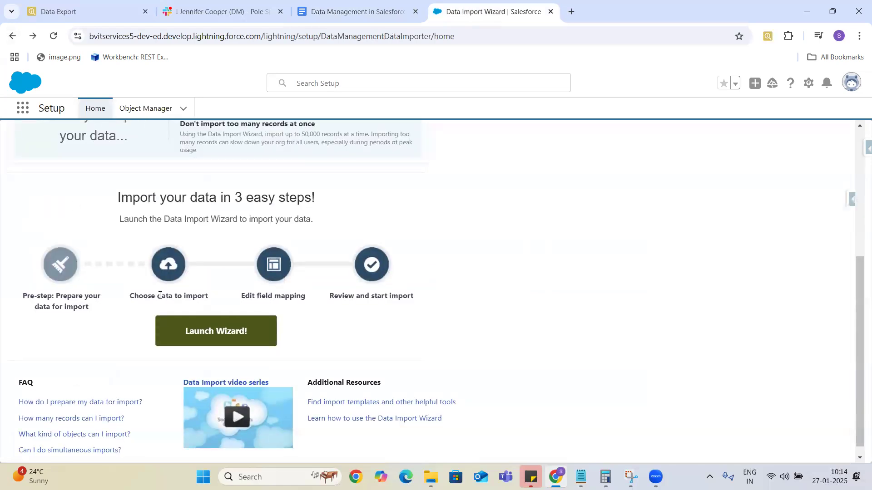
Add numbered items 'Choosed Data to Import', 'Field Mapping' and 'Start Import' to the list.
click(357, 12)
text(Choosed )
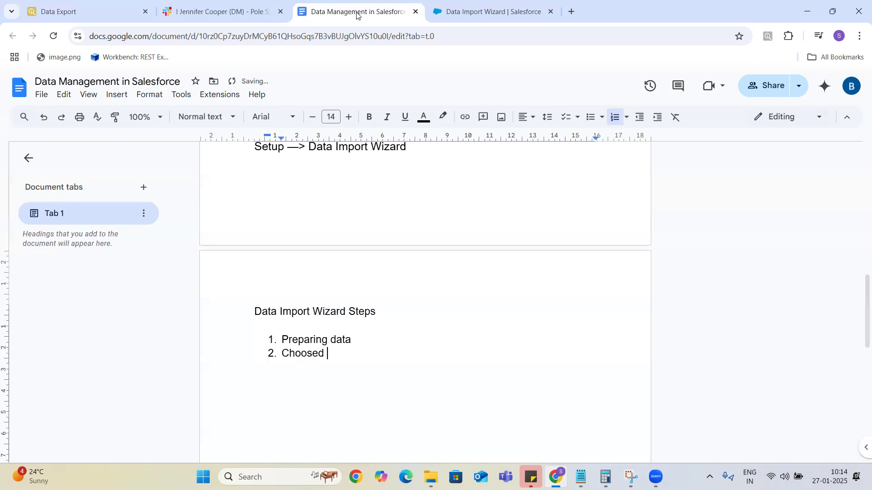
text(Data to Import)
key(Return)
text(Field Mapping)
key(Return)
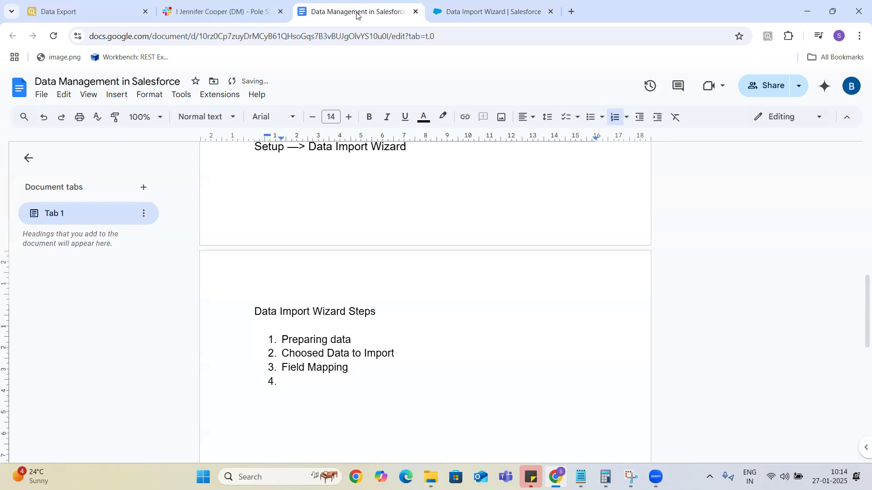
text(Start Import)
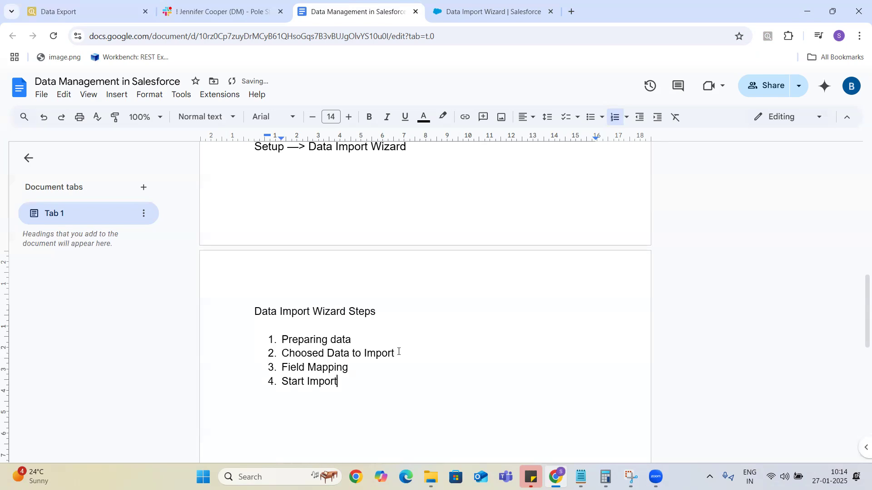
Append '(Preparing CSV/Excel File)' to item 1 and '- (Selecting Object Name)' to item 2.
click(360, 343)
text(())
key(Left)
text(Preparing CSV/Excel File)
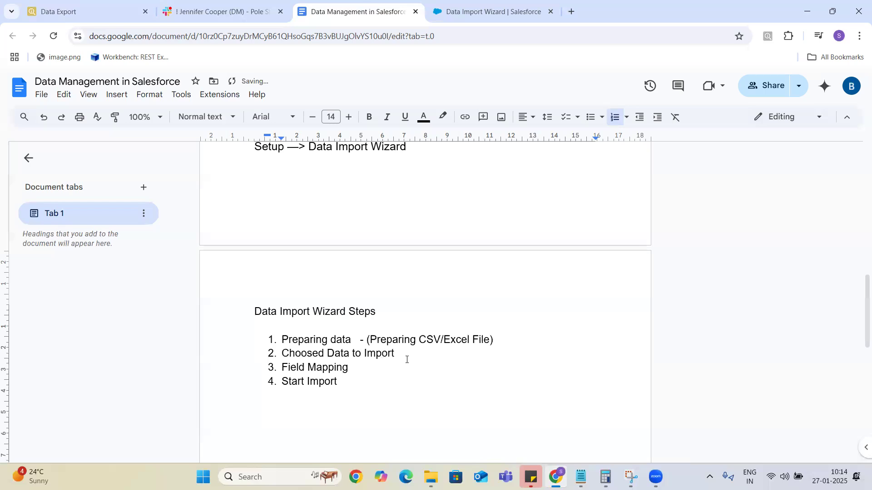
click(406, 355)
text(- (See)
key(BackSpace)
text(lecting Object Name)
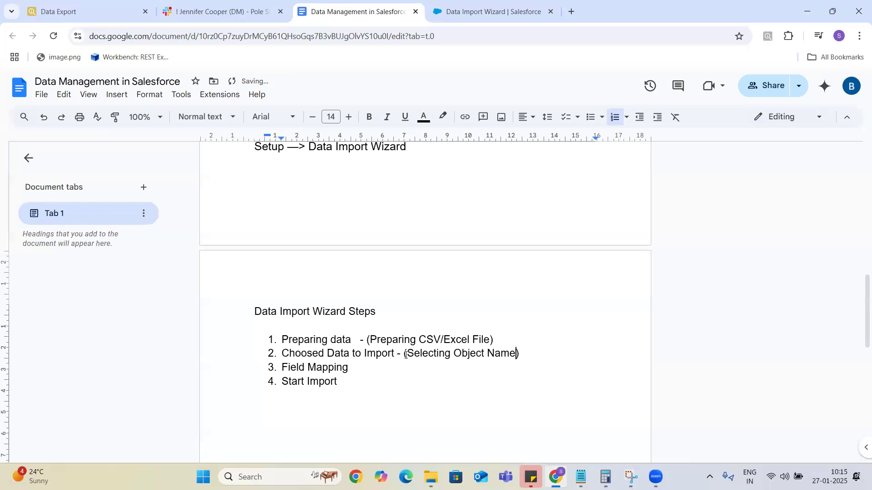
Append '- (Mapping Object Field)' to item 3 and '- (Start Import Process)' to item 4.
click(361, 369)
text(- )
text((M))
text(apping Obje)
text(ct Fiel)
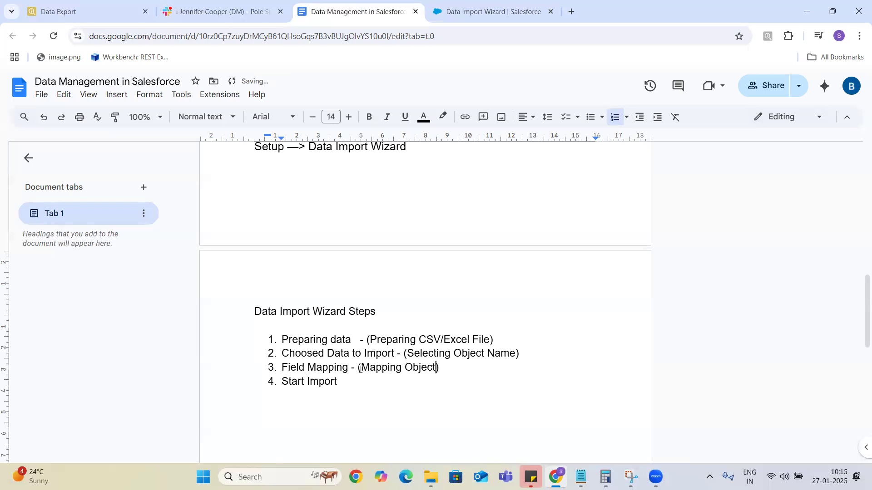
text(d)
text(())
key(Left)
text(Start )
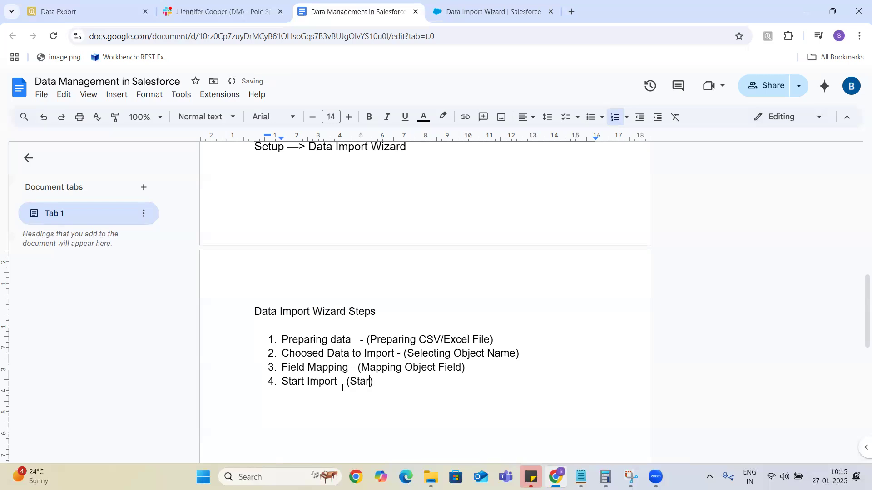
text(Import Process)
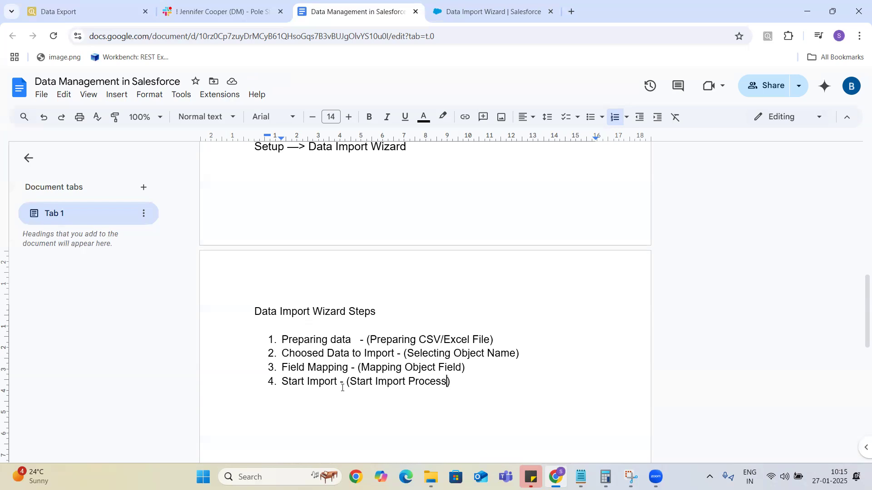
click(483, 389)
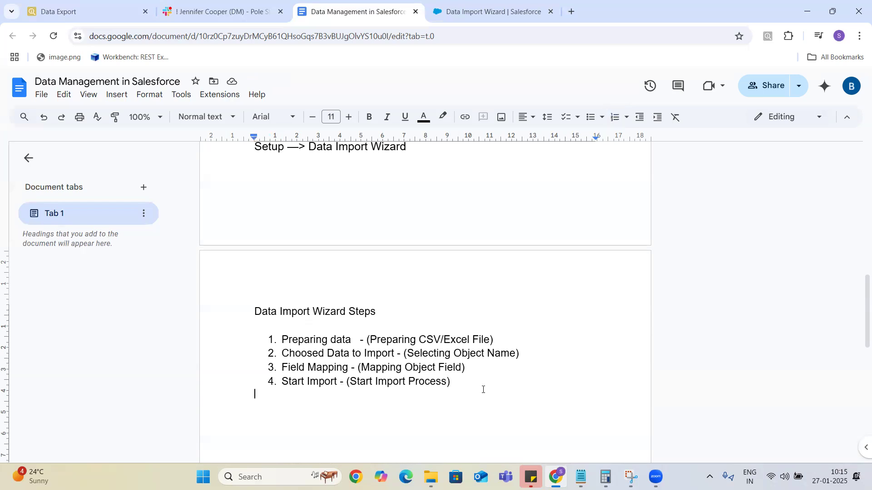
Below the list, start a size-14 paragraph reading 'The above four steps are same'.
key(Return)
text(These)
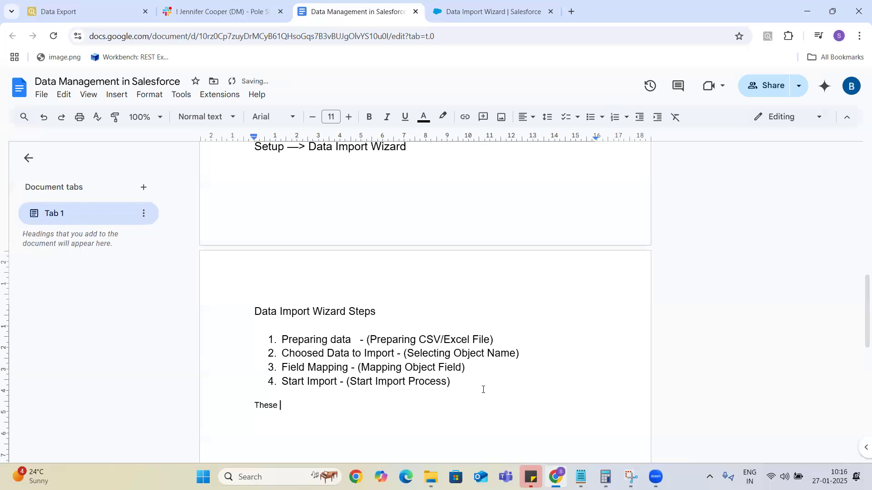
key(BackSpace)
key(BackSpace)
key(BackSpace)
key(BackSpace)
key(BackSpace)
key(BackSpace)
click(349, 117)
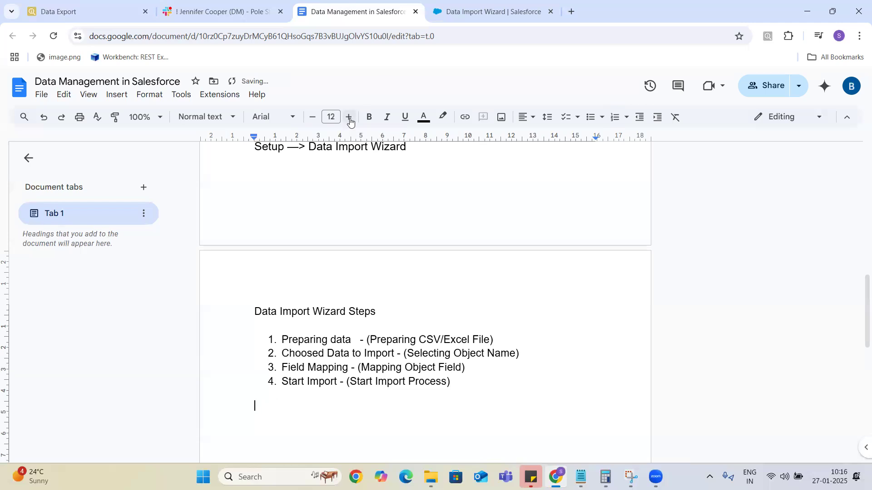
click(311, 119)
text(The above )
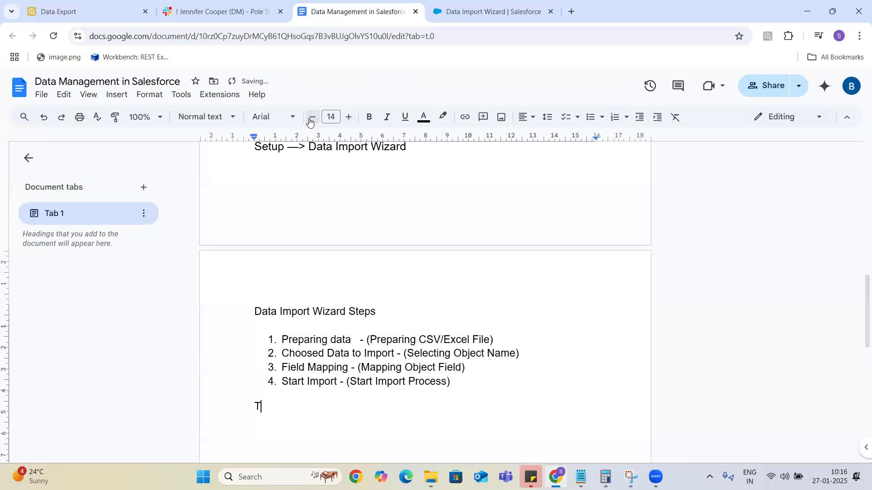
text(four steps are )
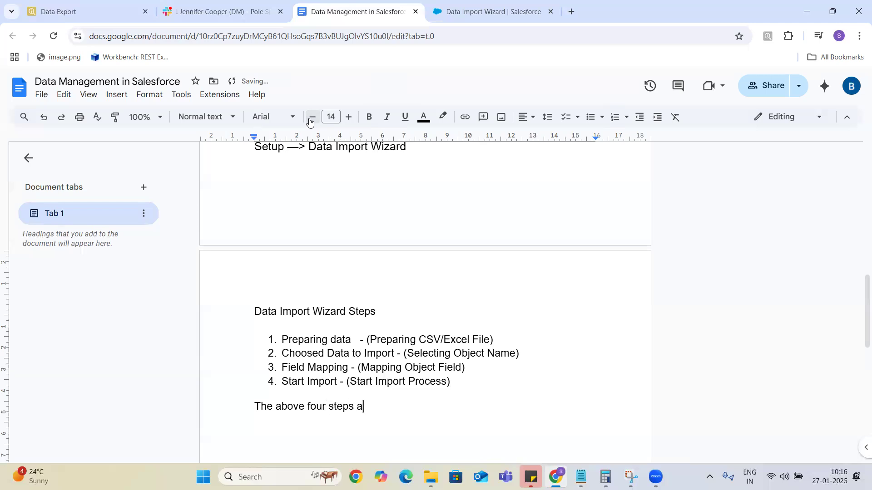
text(same)
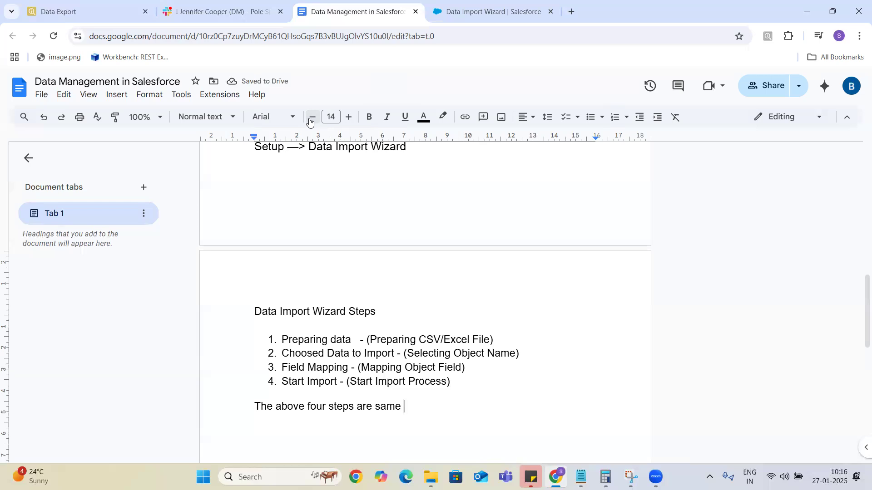
Finish the sentence: 'for all import operation which we do with other tools like Salesforce Inspector and Data loader'.
text(for all impo)
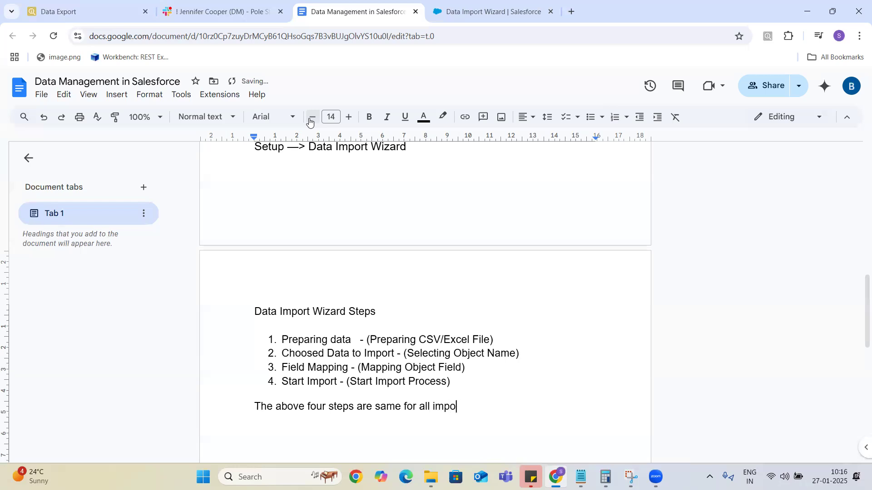
key(BackSpace)
key(BackSpace)
key(BackSpace)
key(BackSpace)
text(type)
key(BackSpace)
key(BackSpace)
key(BackSpace)
key(BackSpace)
text(import operation which we d)
key(BackSpace)
text(o with d)
text(ifferent tool)
text(s sl)
key(BackSpace)
key(BackSpace)
text(like)
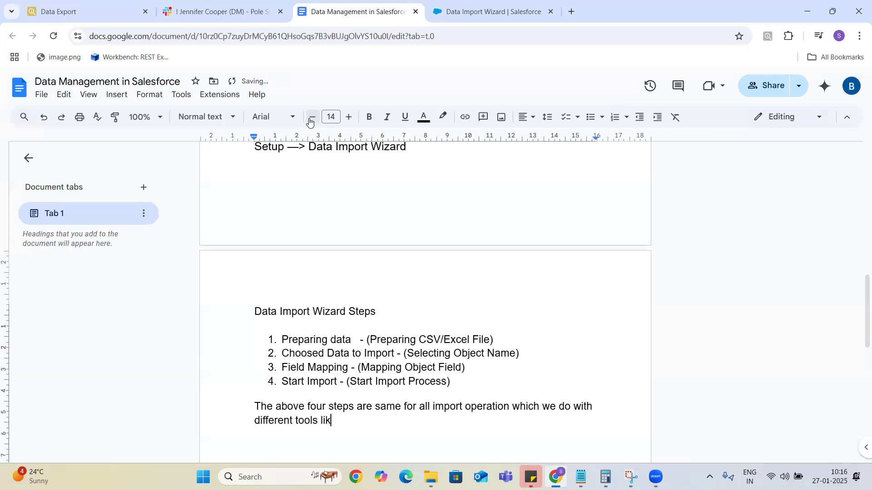
key(BackSpace)
key(BackSpace)
key(BackSpace)
key(BackSpace)
key(BackSpace)
key(BackSpace)
key(BackSpace)
key(BackSpace)
key(BackSpace)
key(BackSpace)
text(other li)
key(BackSpace)
key(BackSpace)
text(tools like data)
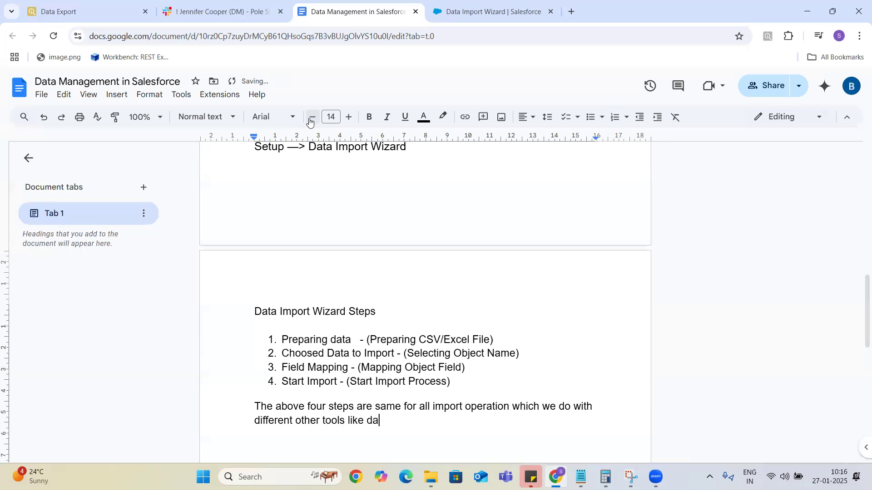
key(BackSpace)
key(BackSpace)
key(BackSpace)
key(BackSpace)
key(BackSpace)
key(BackSpace)
text(Salesforce Is)
key(BackSpace)
text(nspector and DAta)
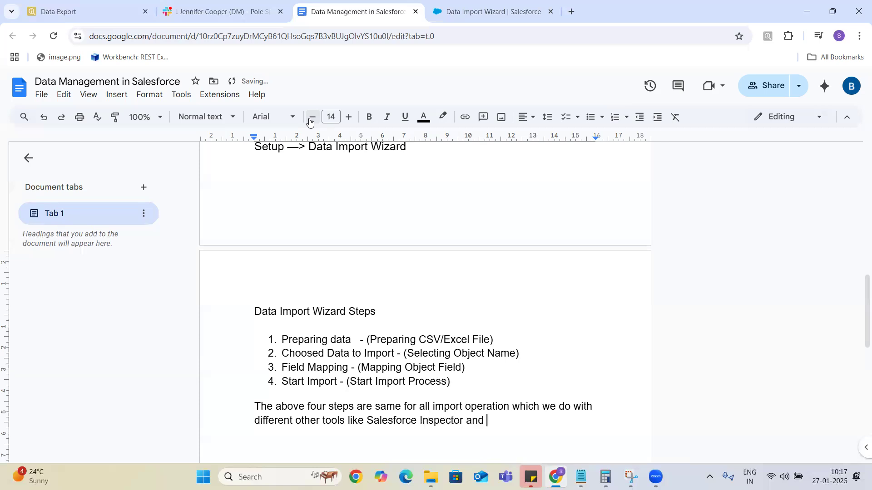
key(BackSpace)
key(BackSpace)
key(BackSpace)
text(ata I)
text(oader)
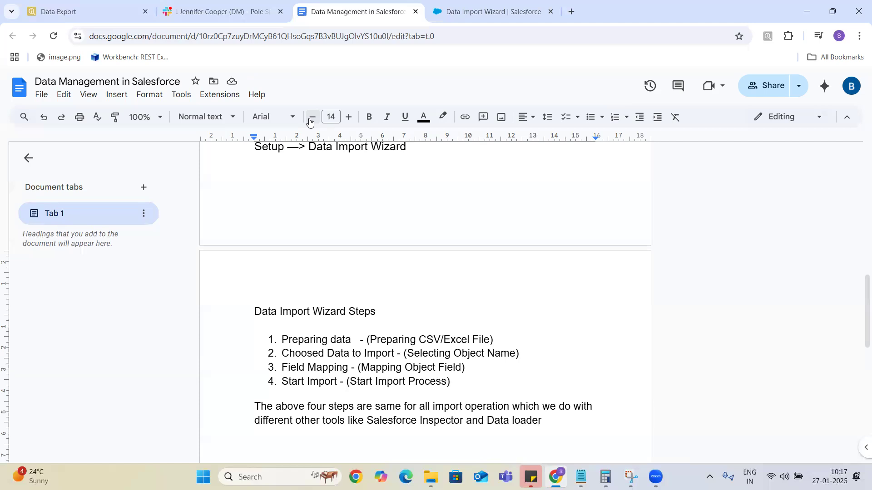
Type 'The why do need separate tools for import?' under the four-steps sentence, then start a new line.
key(Return)
text(The we)
key(BackSpace)
text(hy do need )
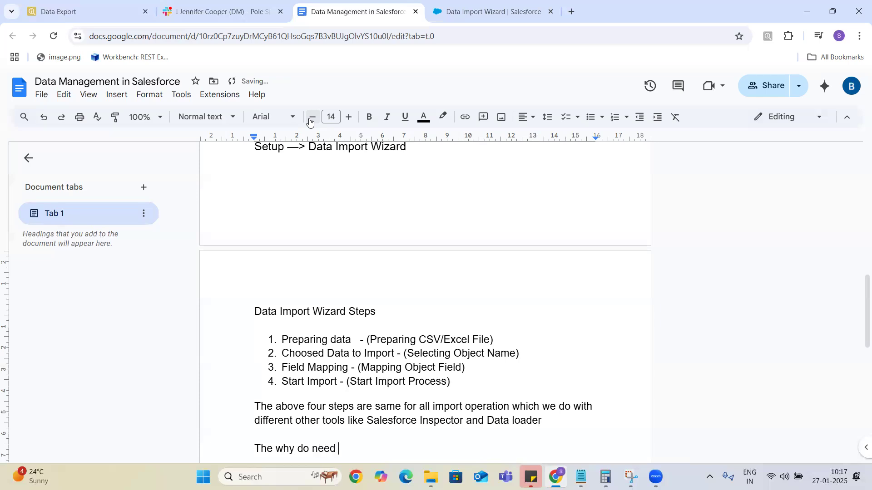
text(separate tools)
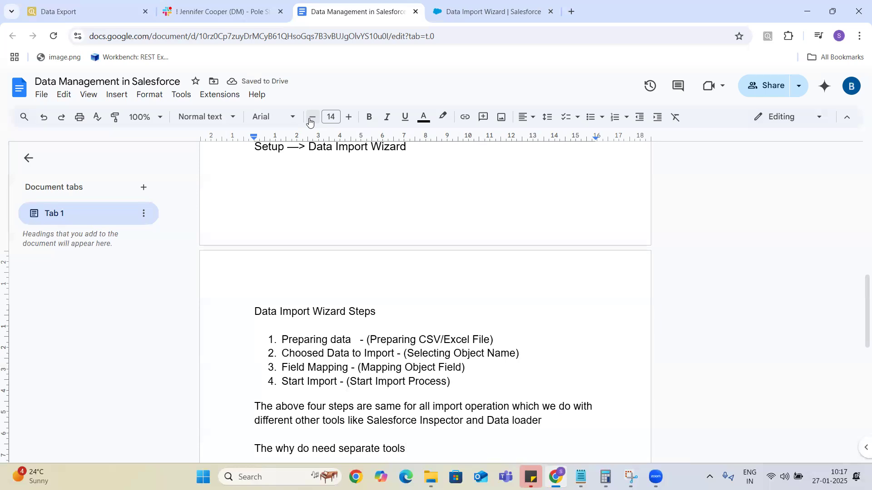
key(Right)
key(ctrl+Right)
text(for import?)
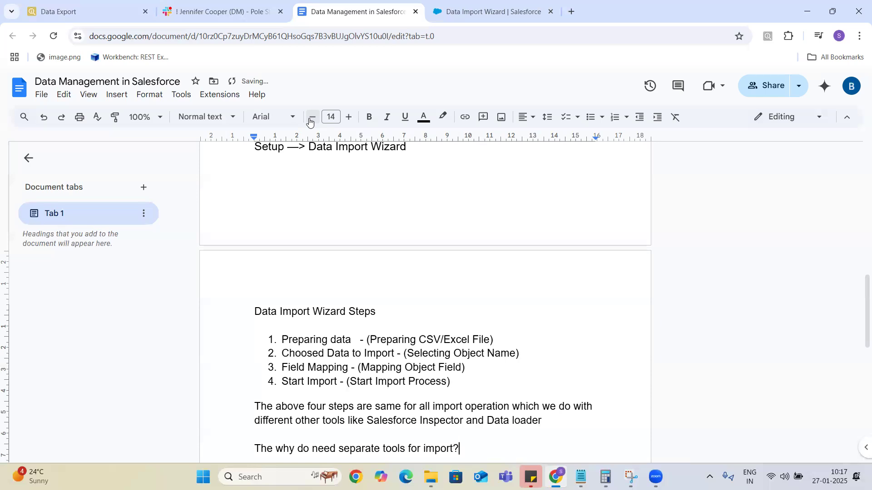
key(Return)
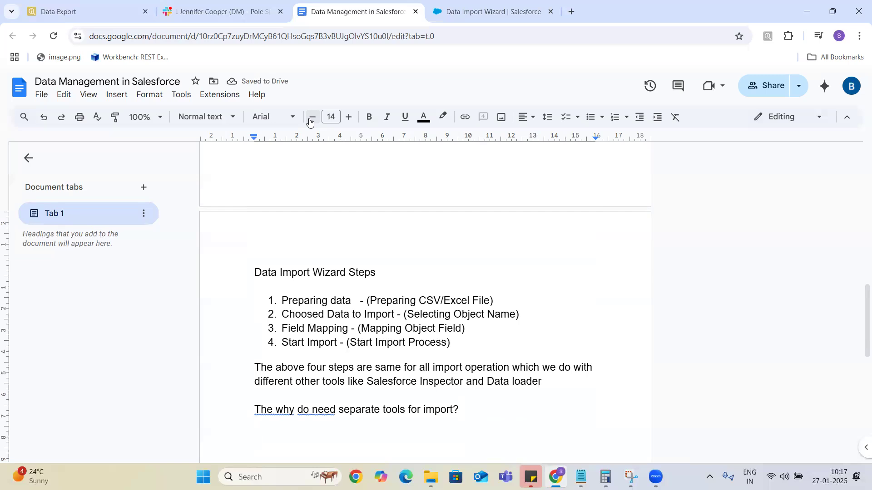
Explain that Data Import wizard's limitations are overcome with salesforce inspector / dataloader.
text(Data)
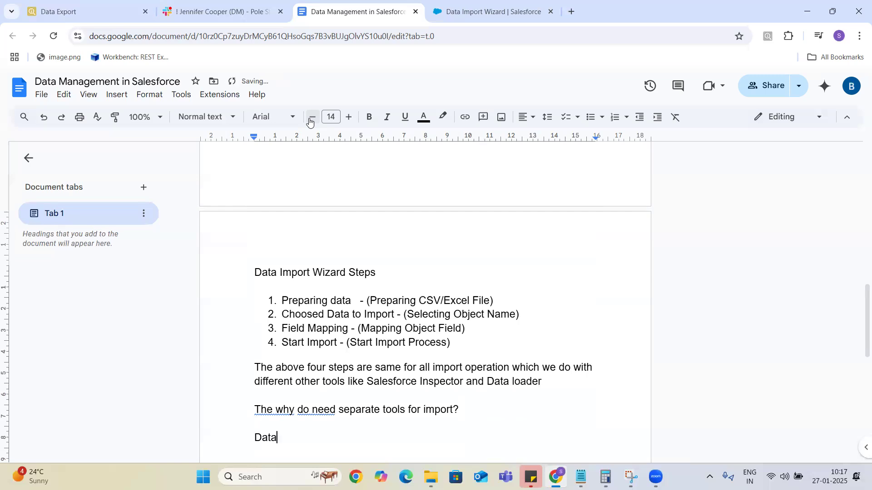
text( Import wizard has some limitations, to overcome those limitations we use other tools like salesfor)
key(BackSpace)
key(BackSpace)
key(BackSpace)
text(force inspector )
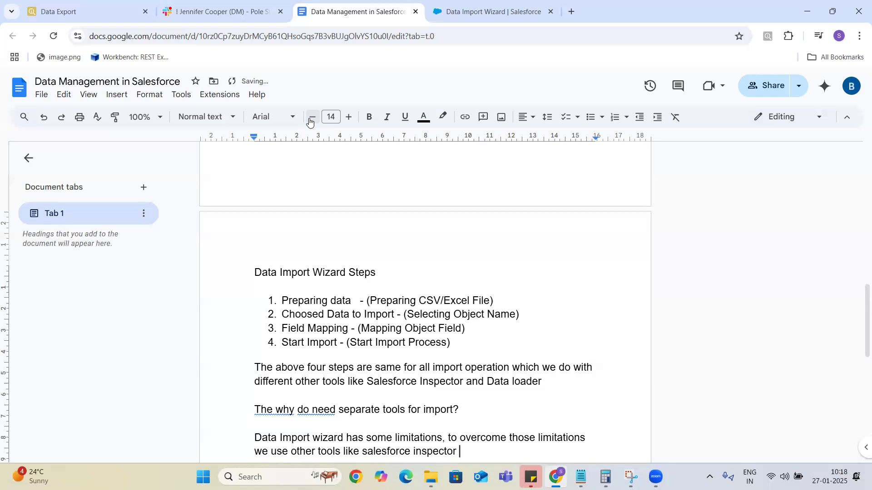
text(/ dataloader)
key(Return)
key(Return)
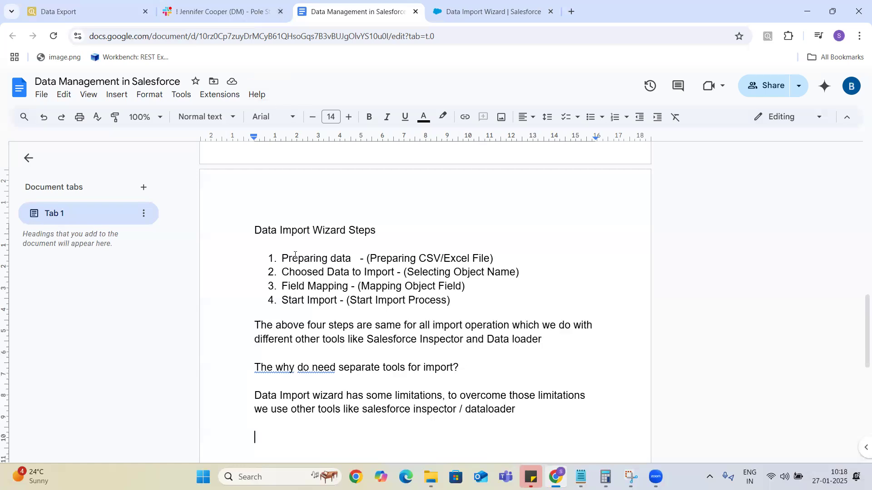
After a blank line, add the question 'What are the limitations of Data Importa Wizard?'.
key(Return)
key(Return)
text(What are th)
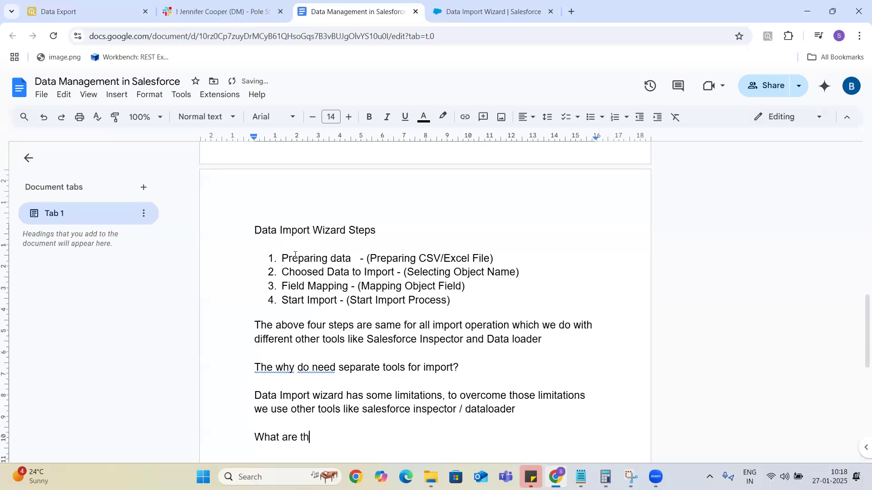
text(e limitations of Data )
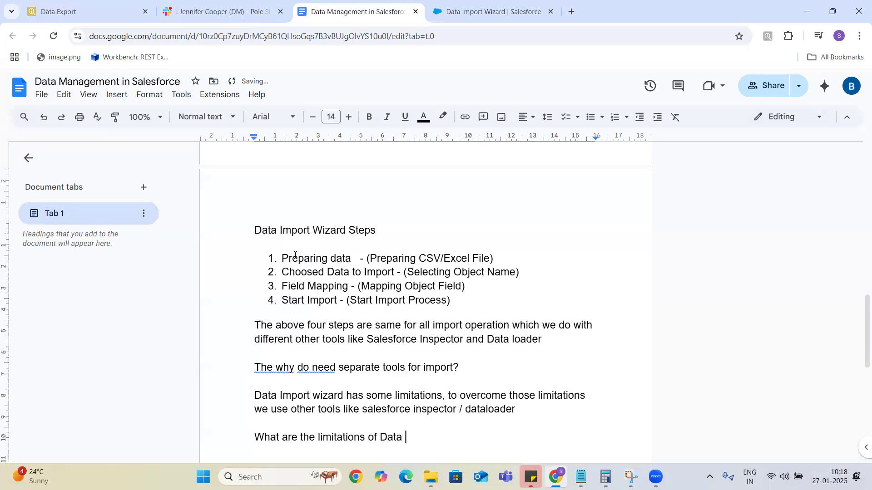
text(Importa Wizard)
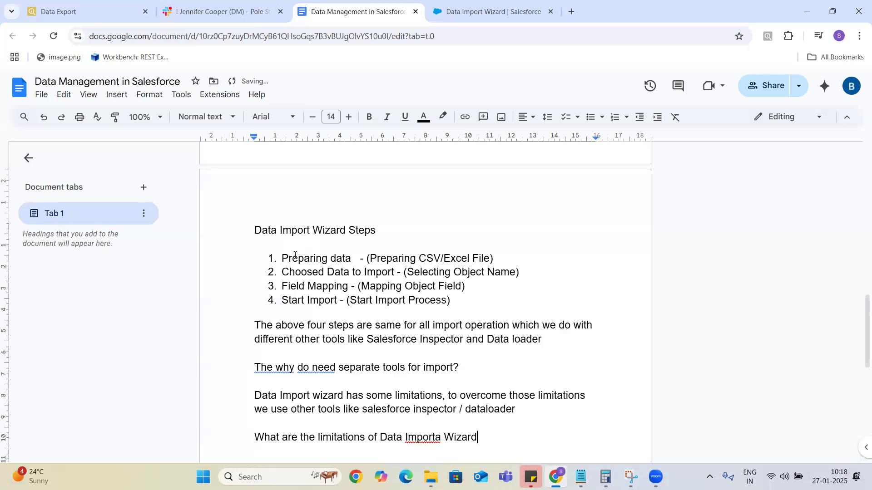
text(/)
key(Return)
key(BackSpace)
key(BackSpace)
text(?)
key(Return)
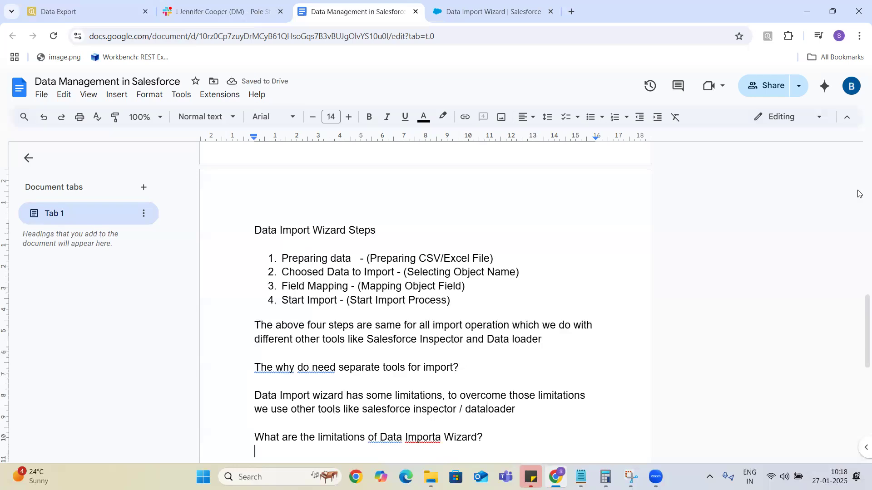
Add numbered item 1: import supports only Accounts, Contacts, Leads, Solutions and Campaign Member.
drag(858, 314, 858, 365)
key(Return)
text(1. It suppor)
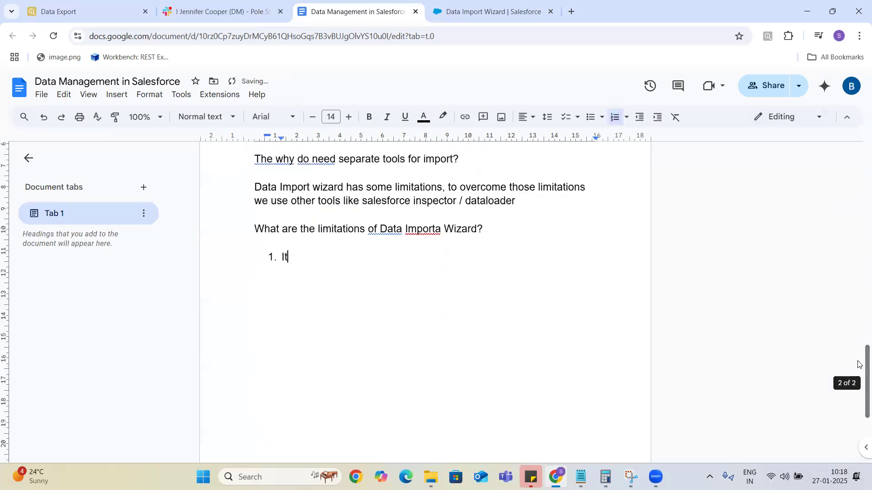
text(t import oper)
key(BackSpace)
key(BackSpace)
text(operation for only five standards)
key(BackSpace)
text(object)
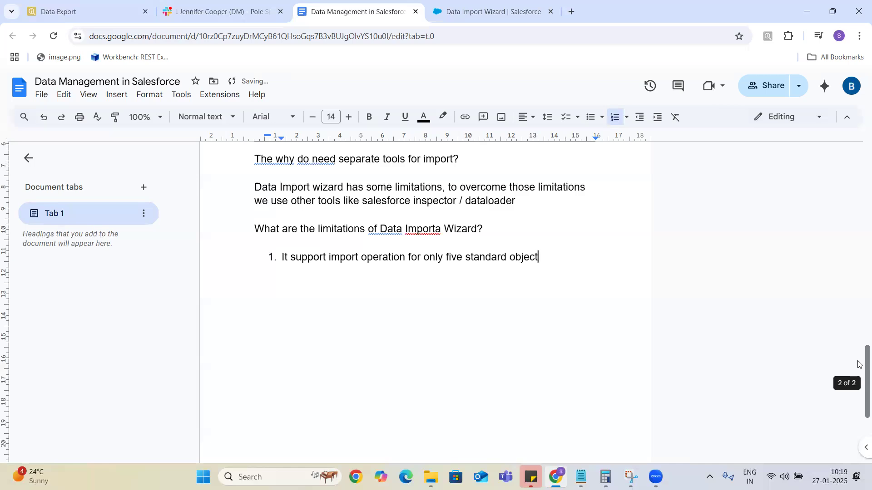
text( Accounts, Contacts, L)
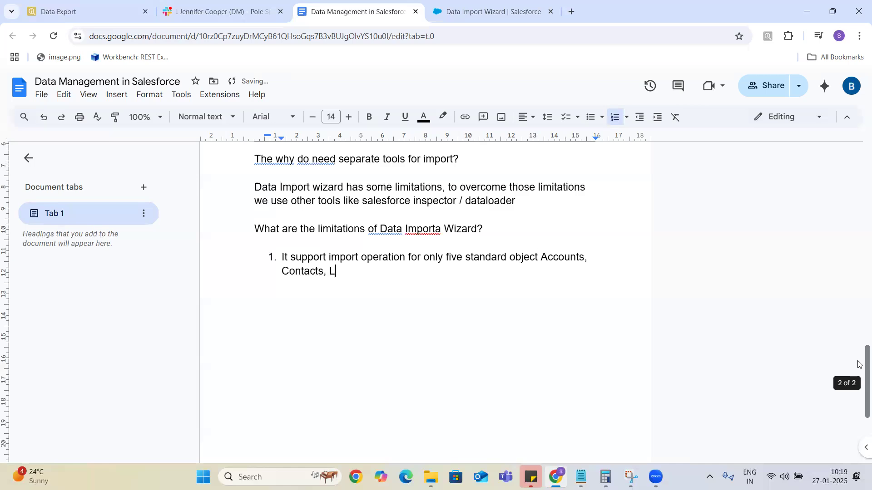
text(eads , Solu)
text(tion)
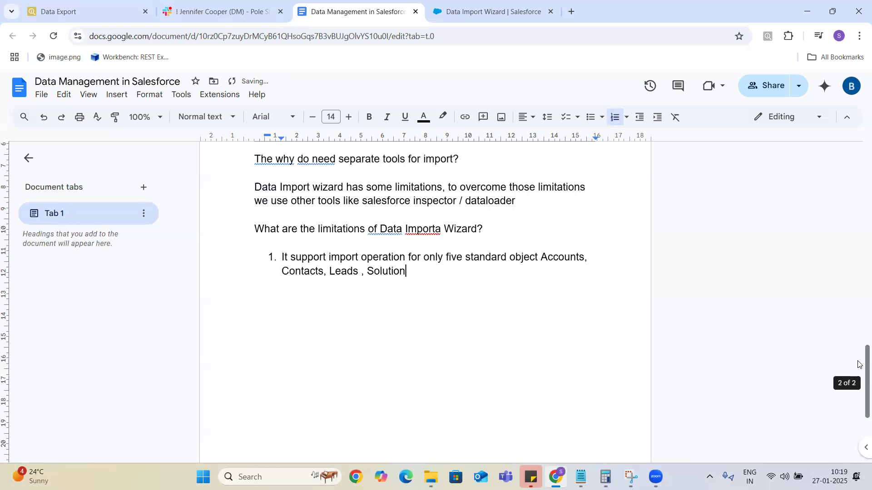
text(s and Campa)
key(BackSpace)
text(paign Members.)
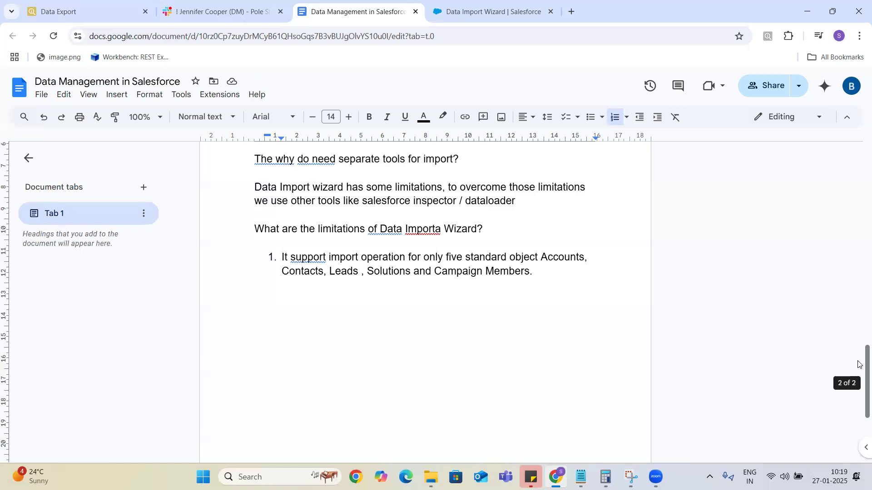
key(Return)
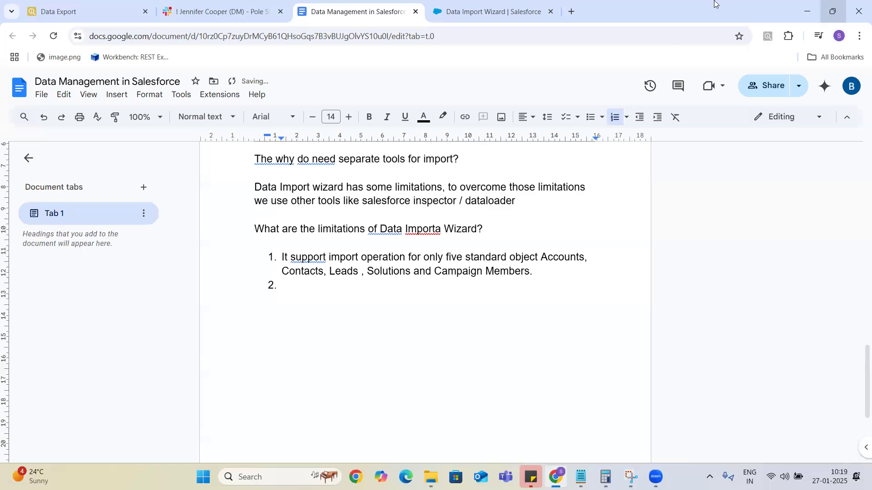
Select Accounts and Contacts in the Data Import Wizard, then return to the notes document.
click(509, 14)
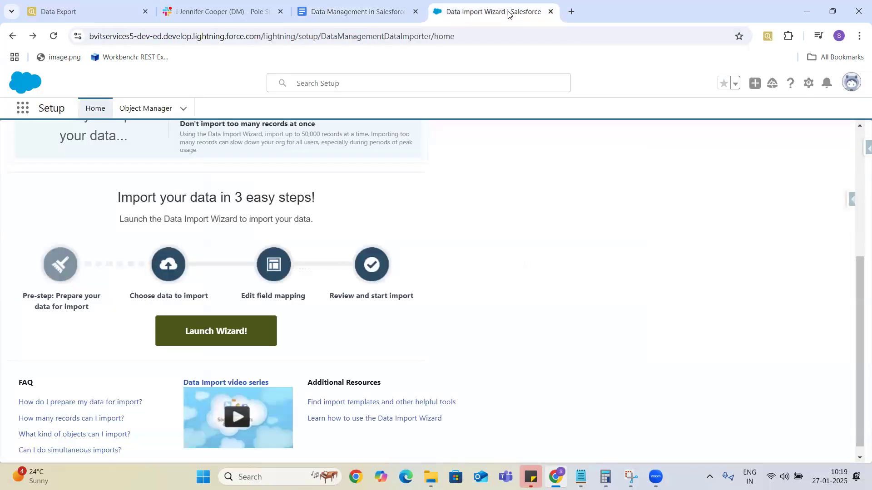
scroll(218, 335, up, 5)
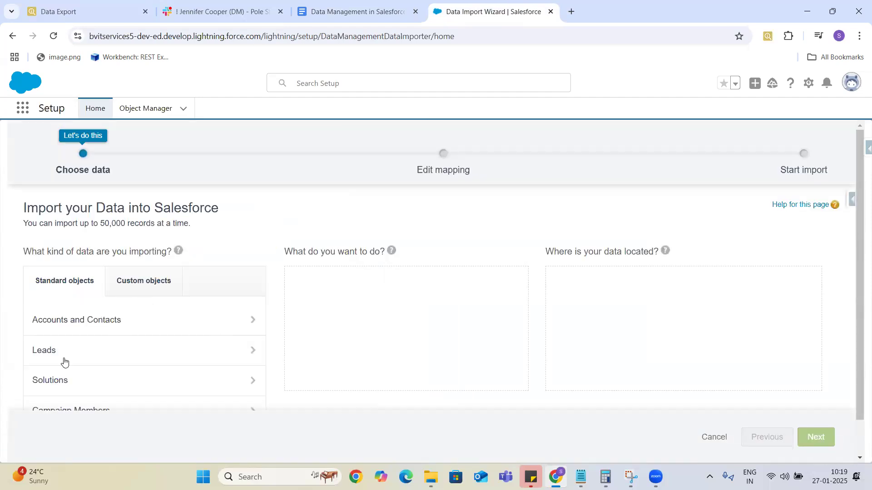
click(134, 323)
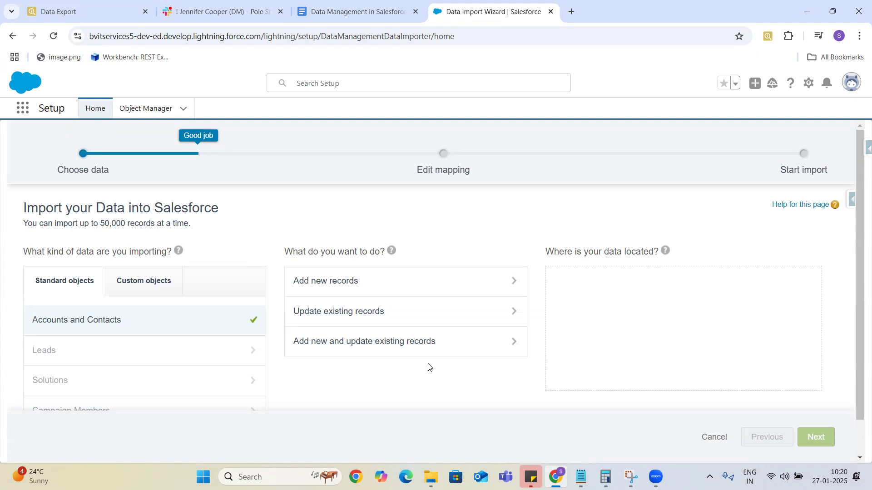
click(356, 13)
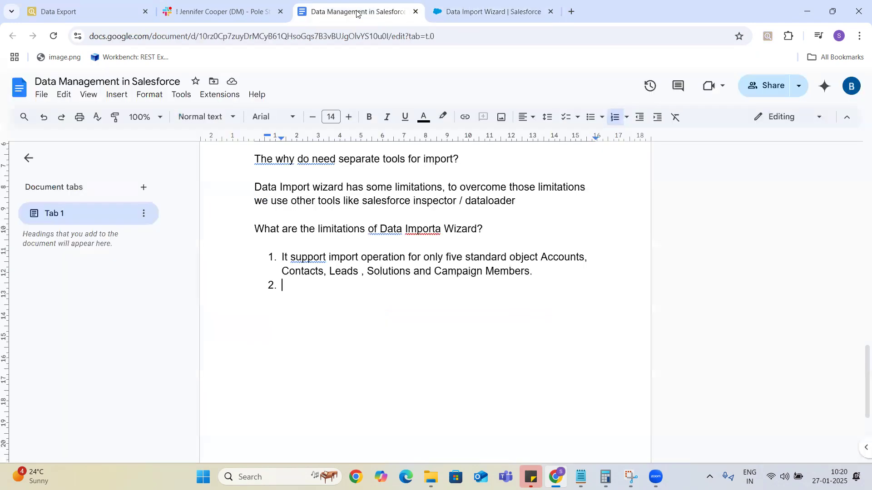
Add item 2: 'Using data import wizard if we want to delete the records its not possible'.
text(Using data import wizard if we want to delete the records its not)
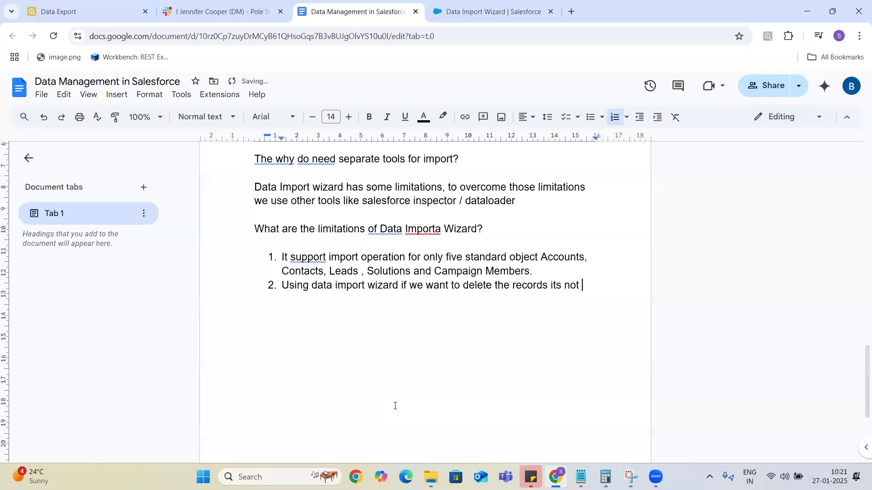
text( possible)
key(Return)
Duplicate the Data Import Wizard tab and open Salesforce Inspector's Data Import page in the copy.
click(507, 18)
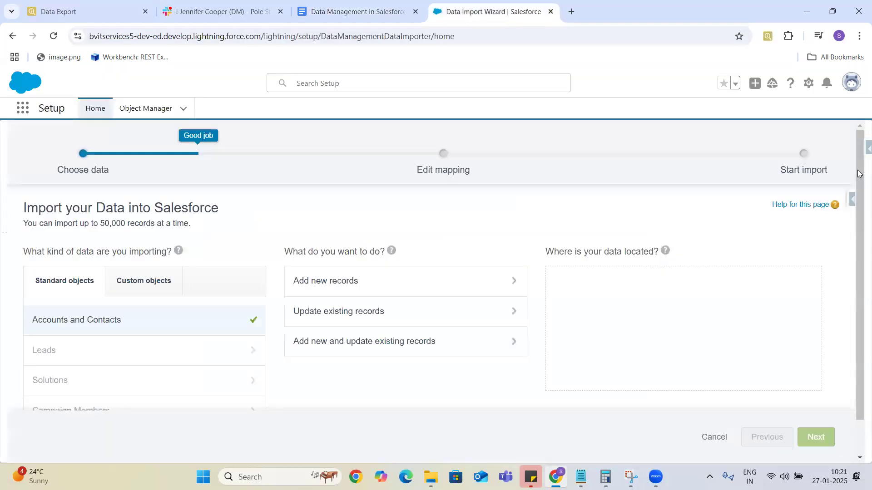
right_click(509, 15)
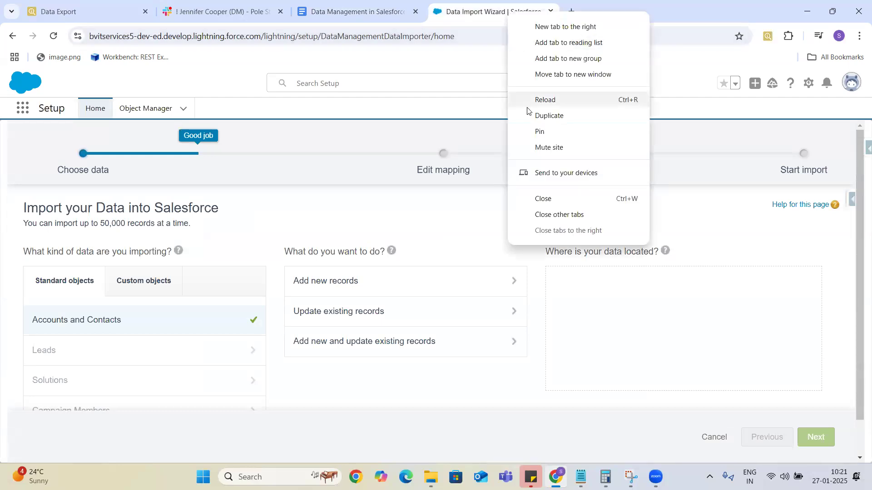
click(558, 117)
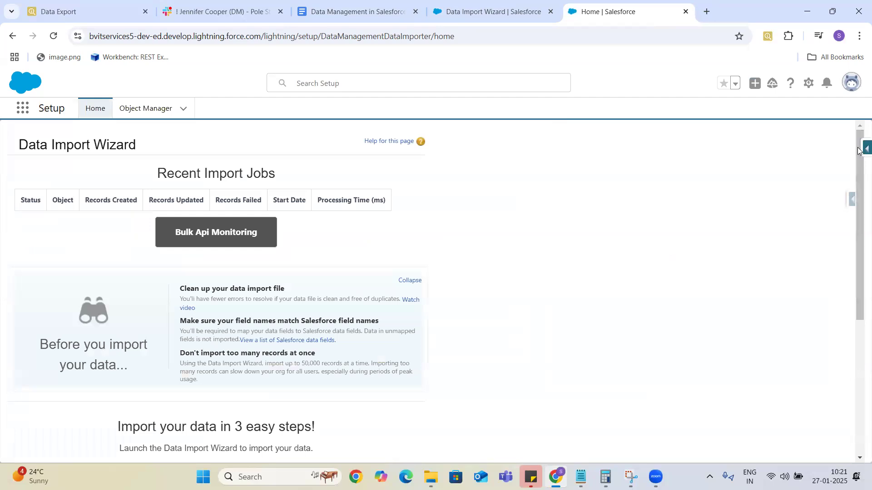
click(859, 150)
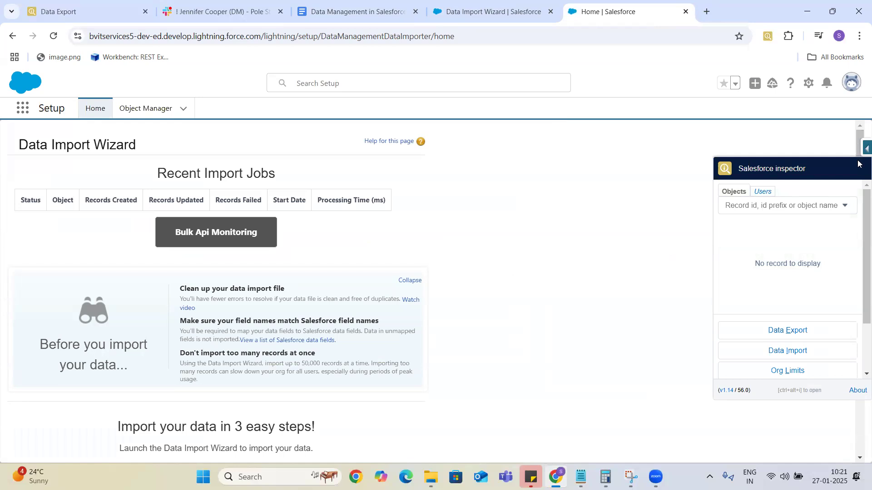
click(791, 354)
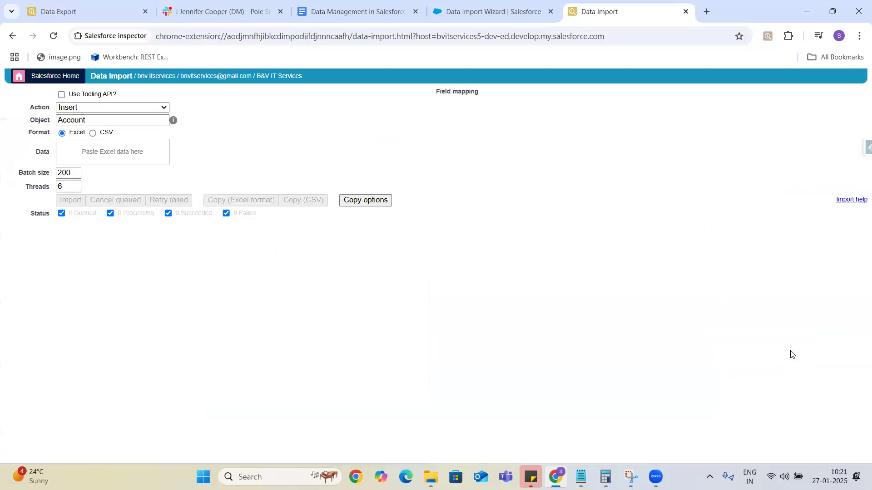
click(152, 109)
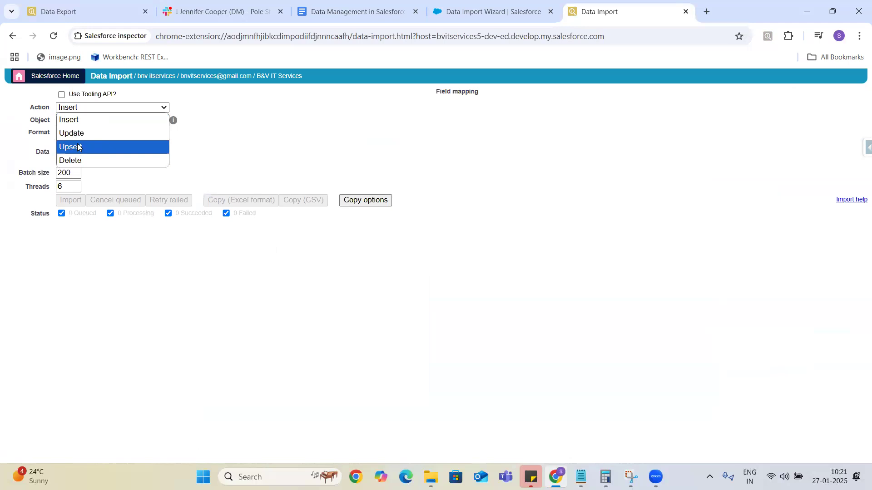
click(466, 12)
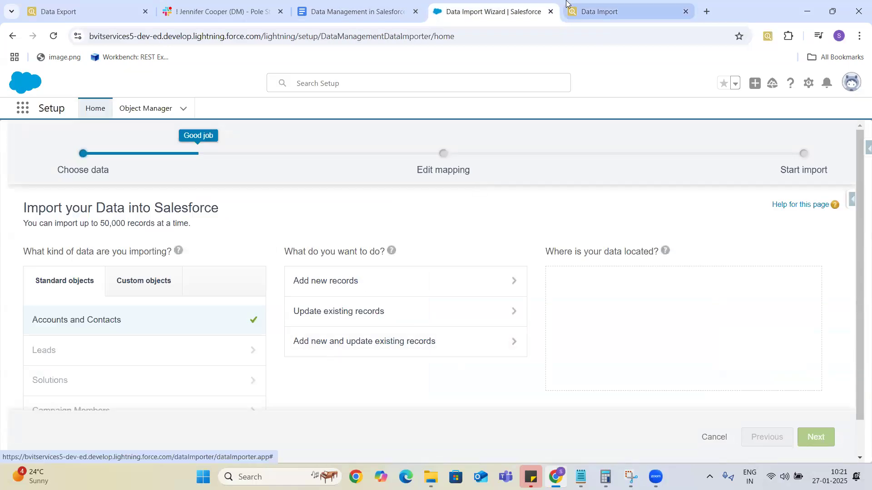
click(614, 11)
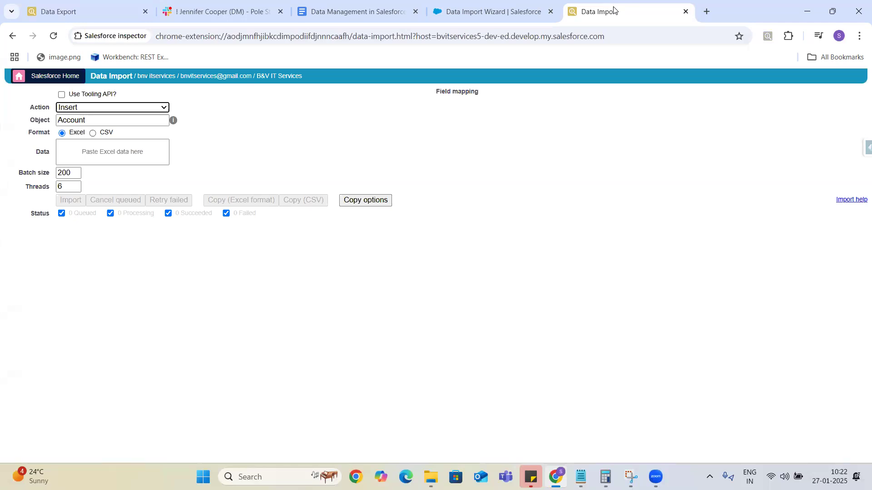
click(157, 108)
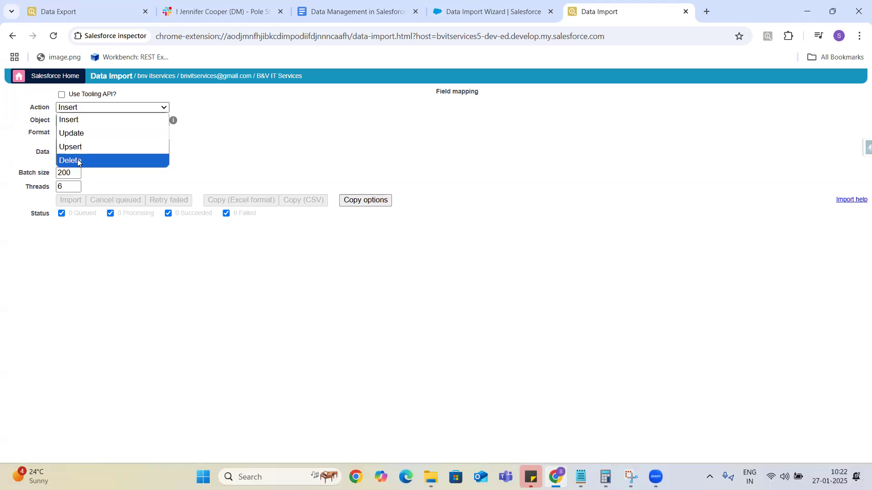
click(470, 12)
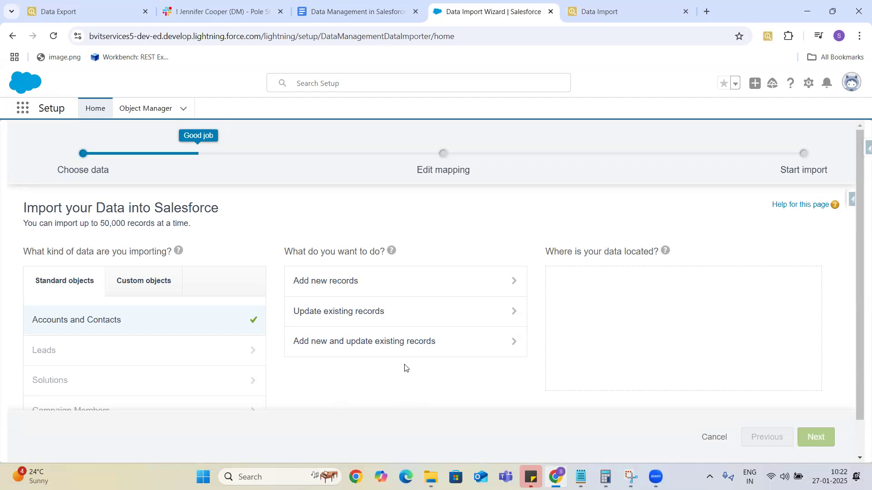
click(622, 10)
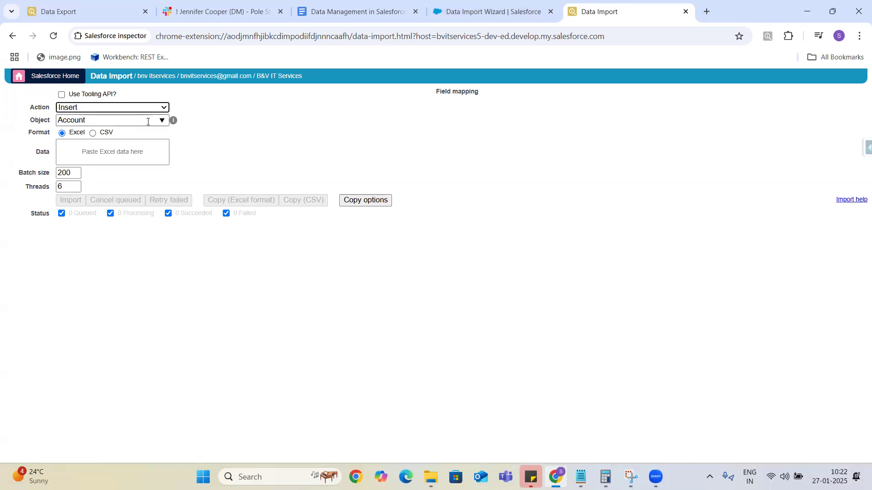
Replace Account with Case as the Salesforce Inspector import object.
click(160, 123)
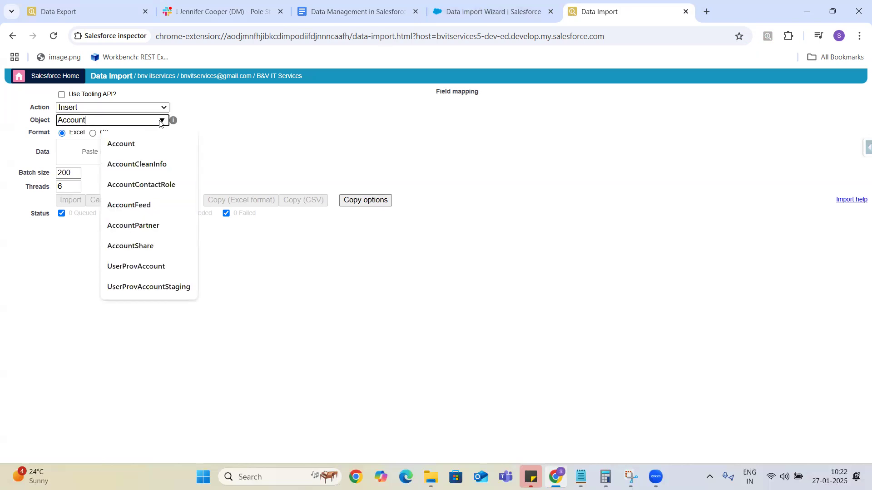
key(BackSpace)
key(BackSpace)
key(BackSpace)
key(BackSpace)
key(BackSpace)
key(BackSpace)
key(BackSpace)
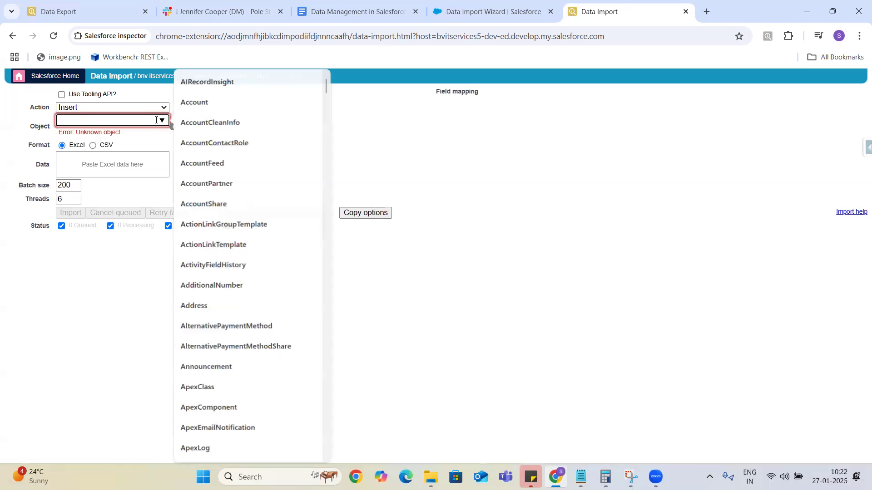
text(O)
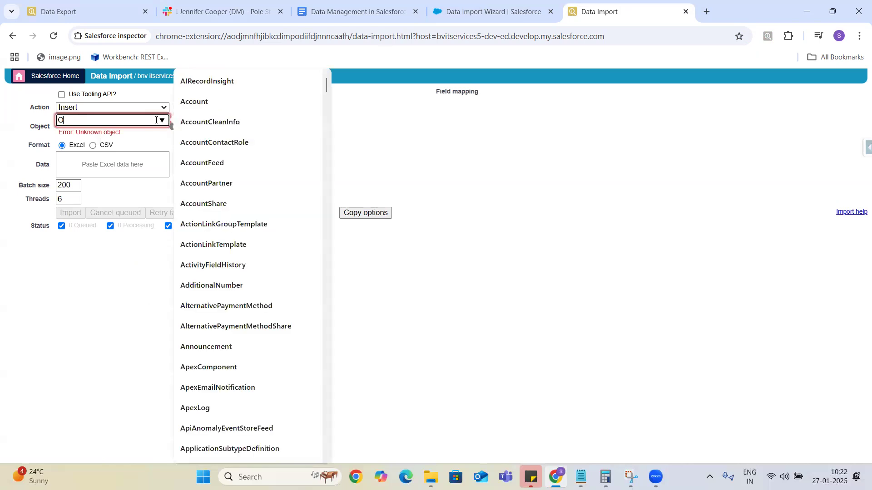
text(pp)
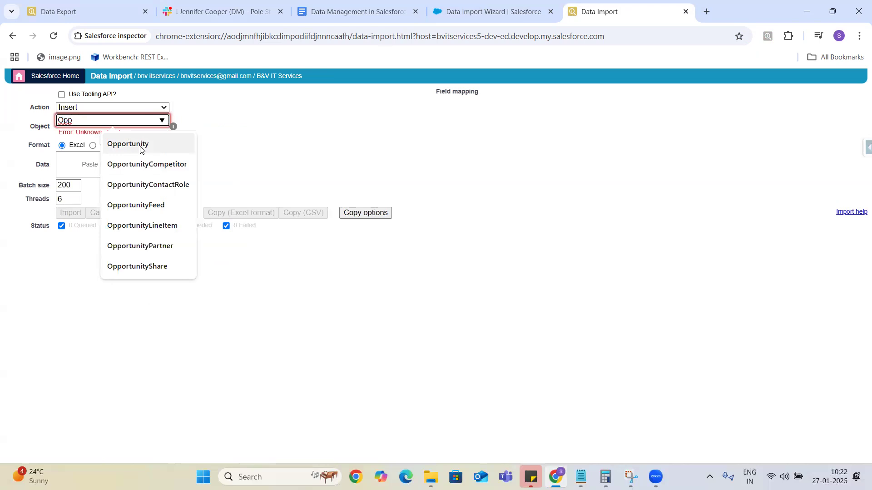
key(BackSpace)
key(BackSpace)
key(BackSpace)
text(Cases)
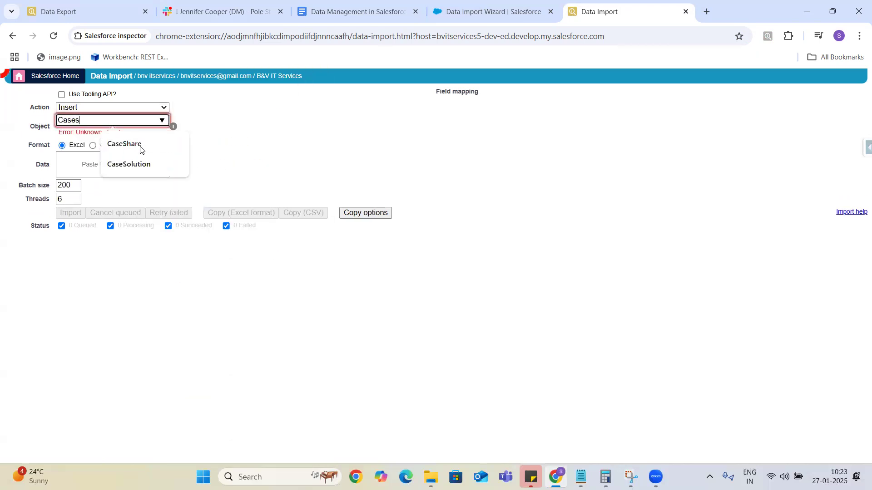
key(BackSpace)
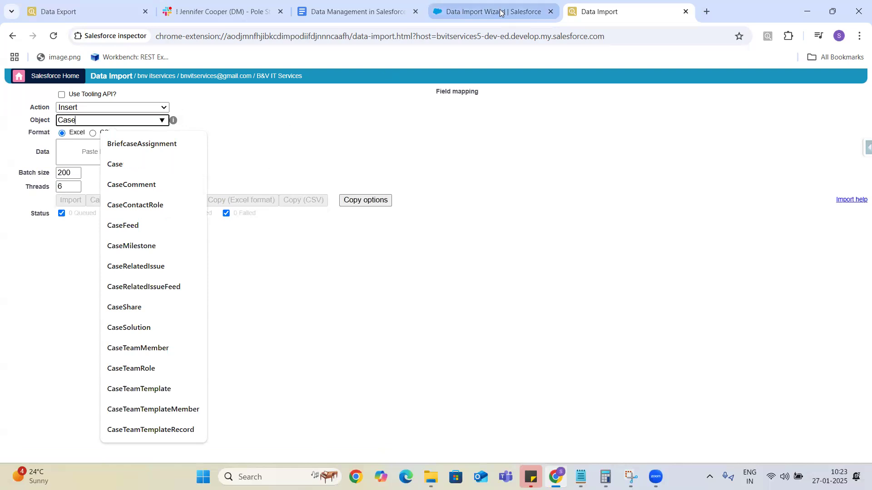
mouse_move(499, 14)
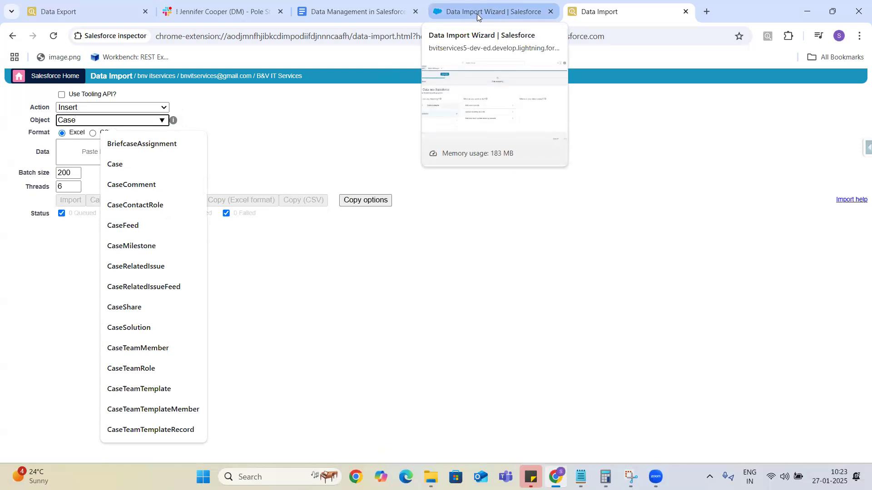
Check the notes and the inspector's Case import, finishing on the Data Import Wizard tab.
click(478, 15)
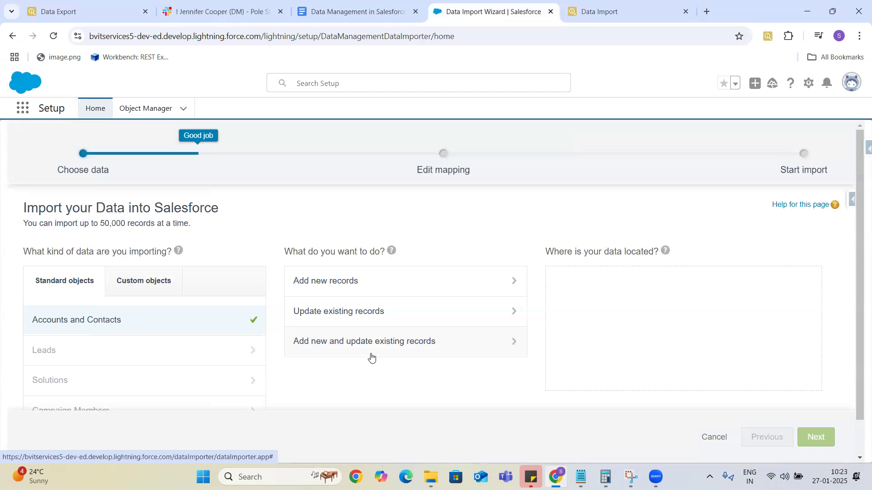
click(338, 12)
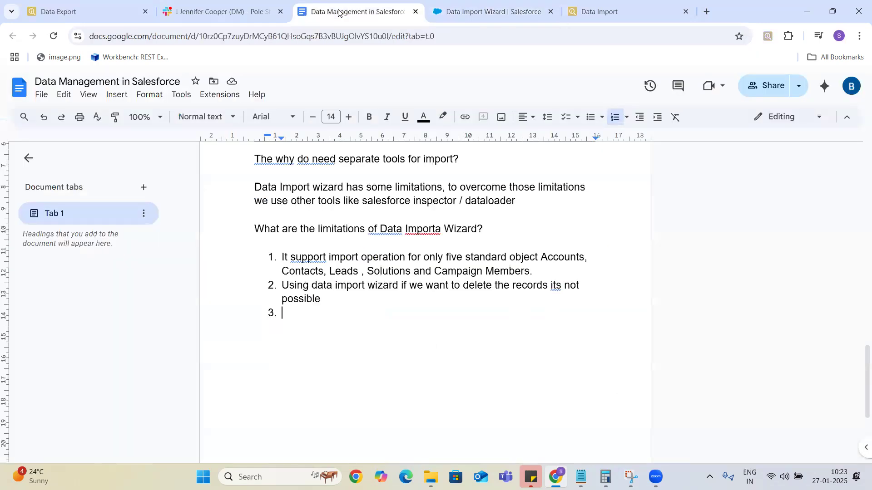
click(331, 298)
click(480, 16)
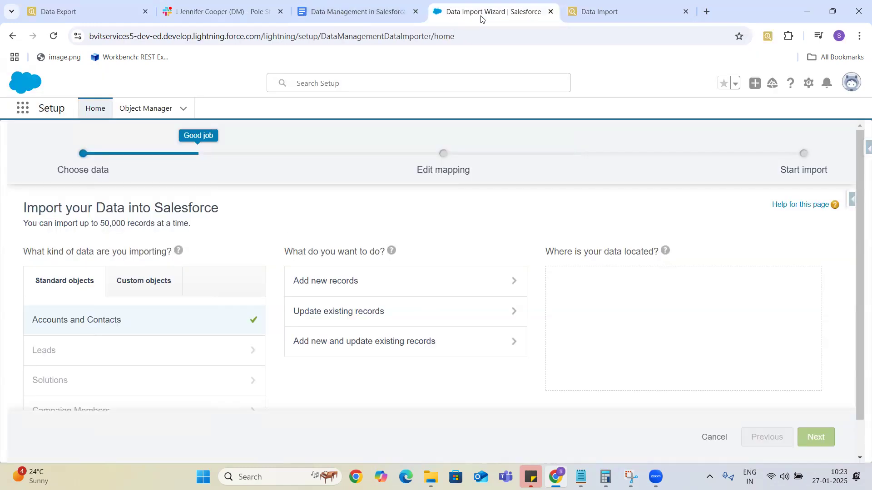
click(596, 12)
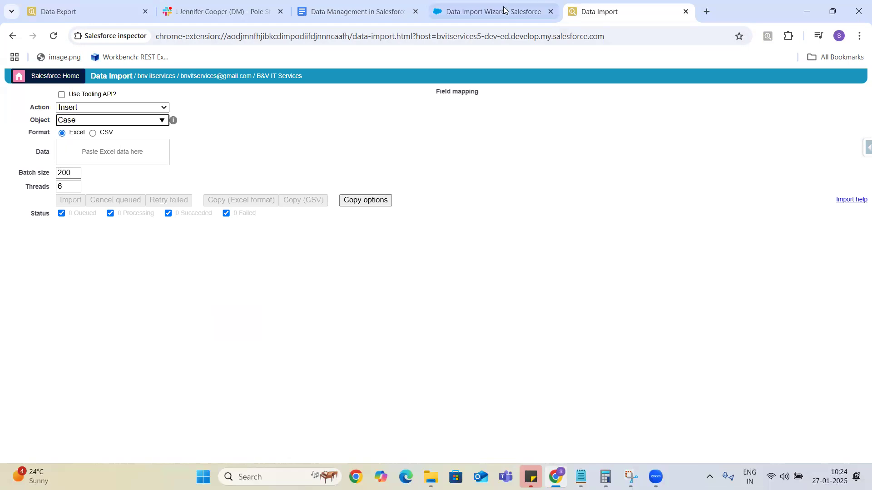
click(476, 16)
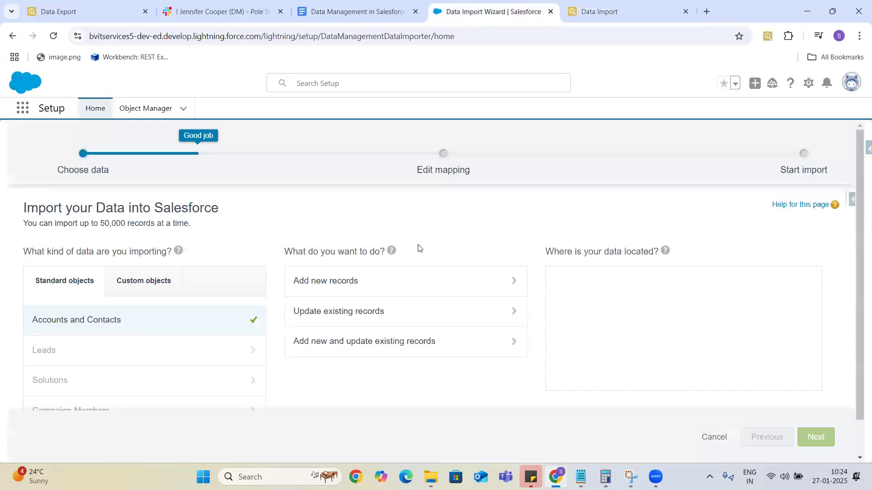
Set Accounts and Contacts to Add new records and scroll to the CSV source options.
click(458, 284)
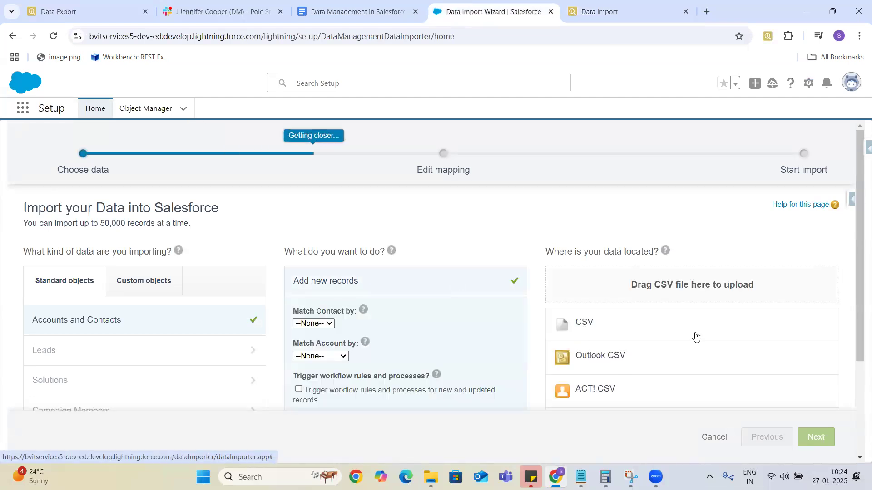
drag(859, 254, 859, 296)
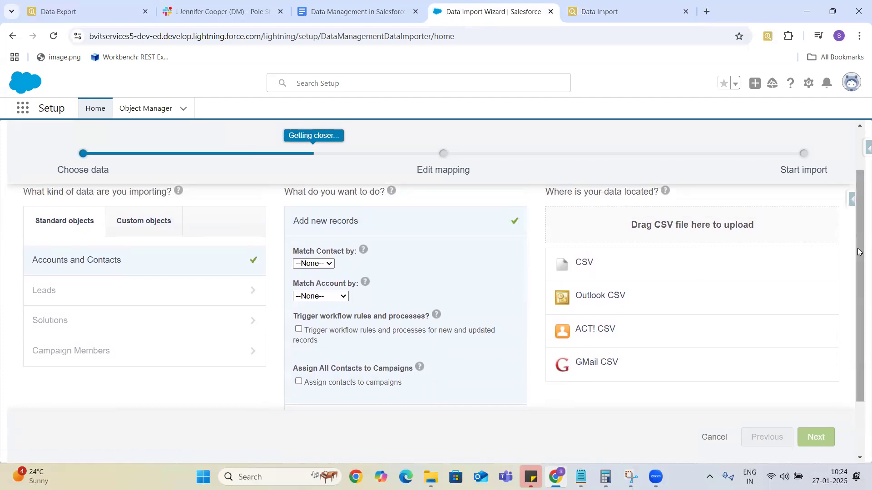
right_click(857, 263)
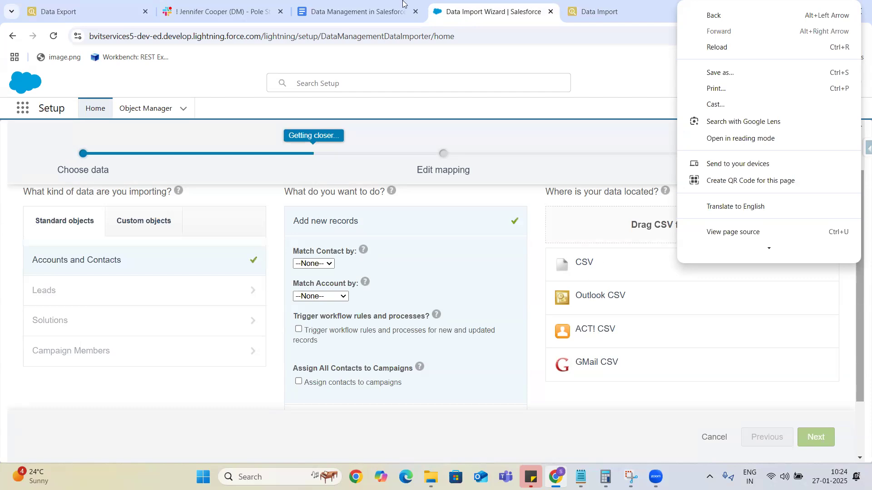
On Salesforce Inspector's Data Import page, toggle the format to CSV and back to Excel, then open a new Chrome tab.
click(598, 12)
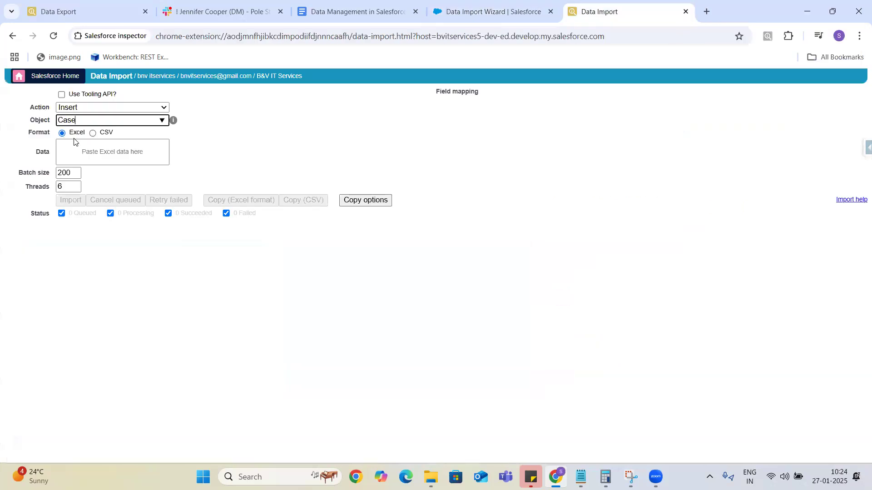
click(92, 133)
click(62, 133)
click(707, 13)
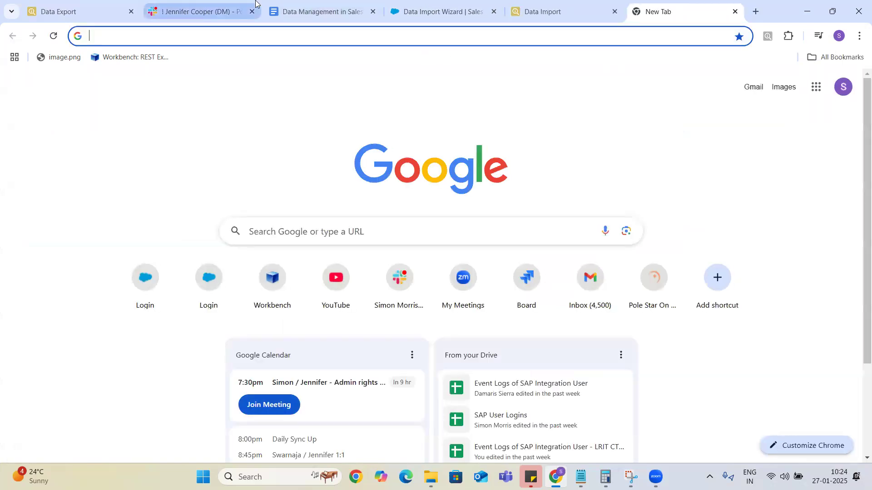
mouse_move(255, 3)
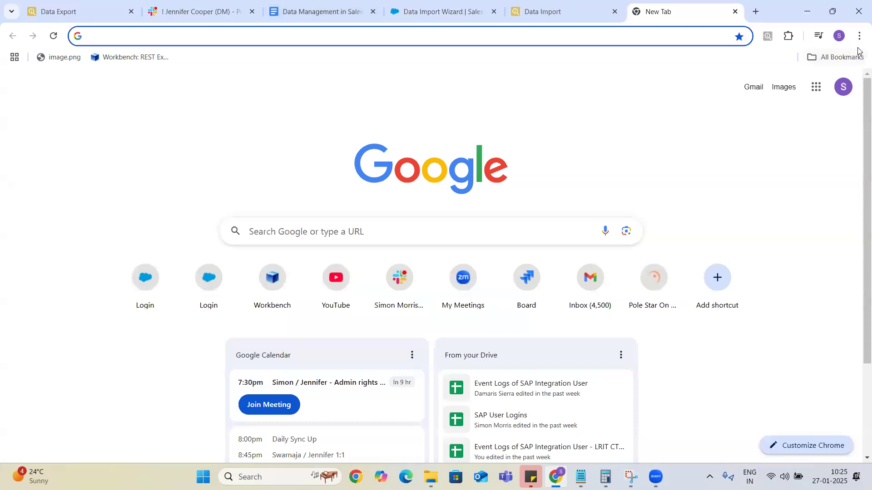
Go to Gmail, close the calendar panel and switch to the other Google account's inbox.
click(670, 35)
text(gm)
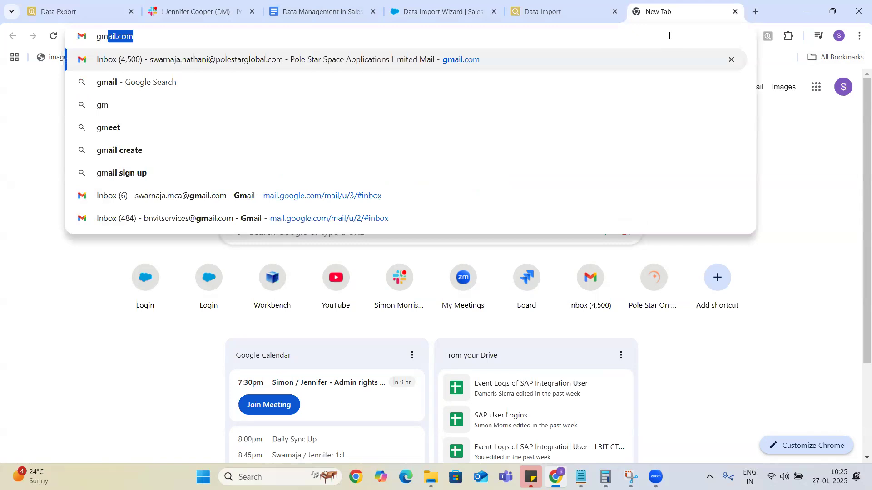
key(Return)
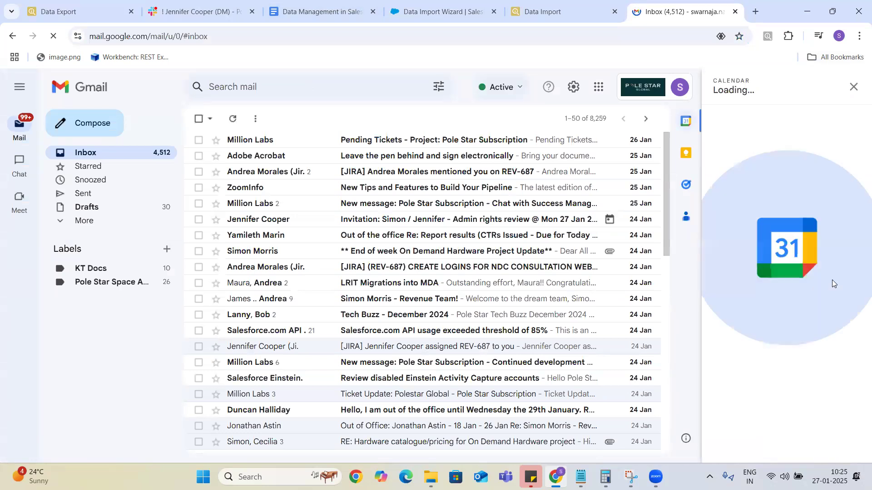
click(857, 87)
click(851, 91)
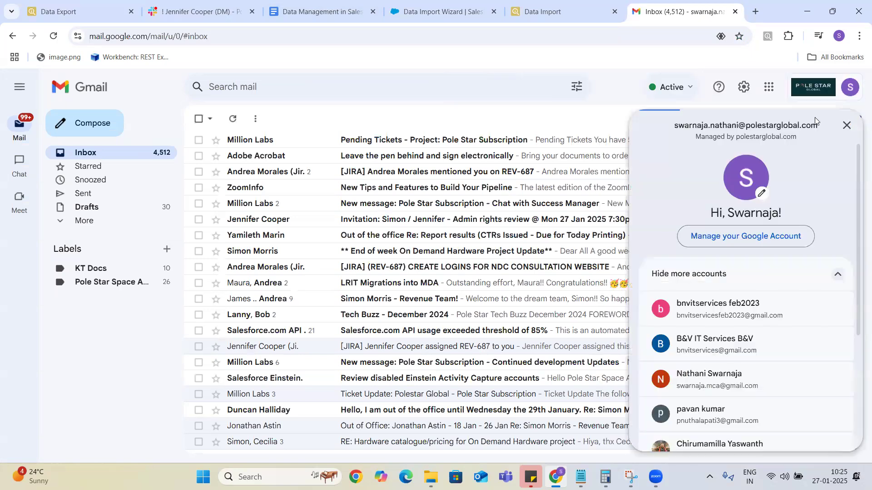
click(722, 341)
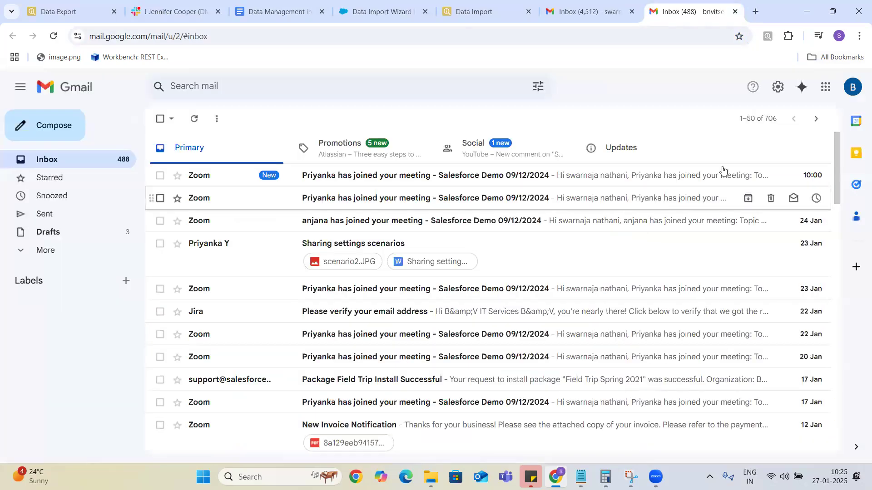
Launch Google Sheets in a new tab from the Google apps menu.
click(826, 90)
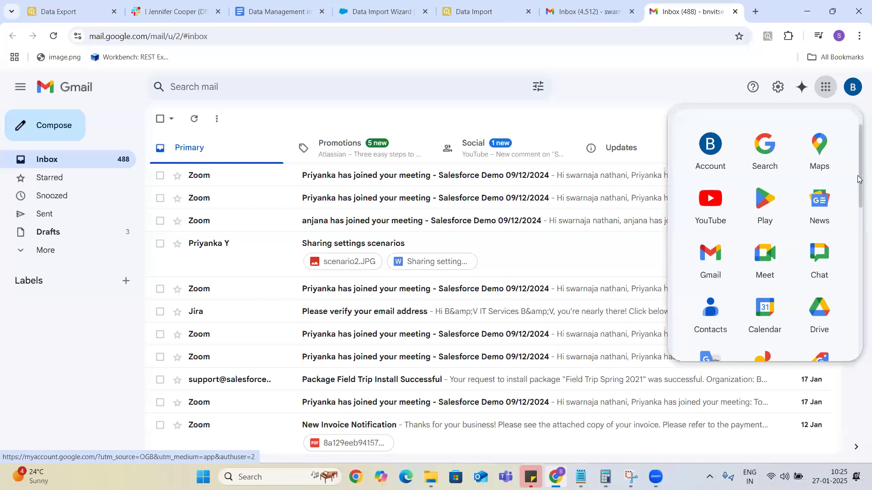
right_click(858, 232)
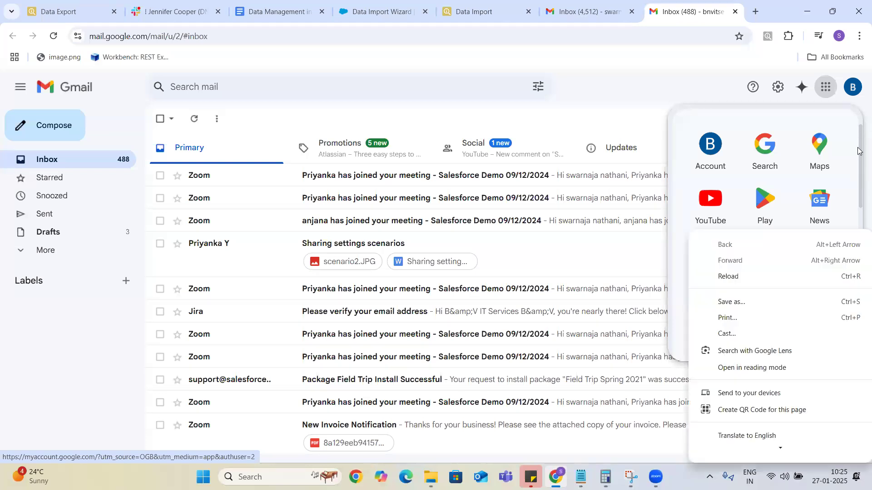
click(858, 197)
scroll(858, 200, down, 6)
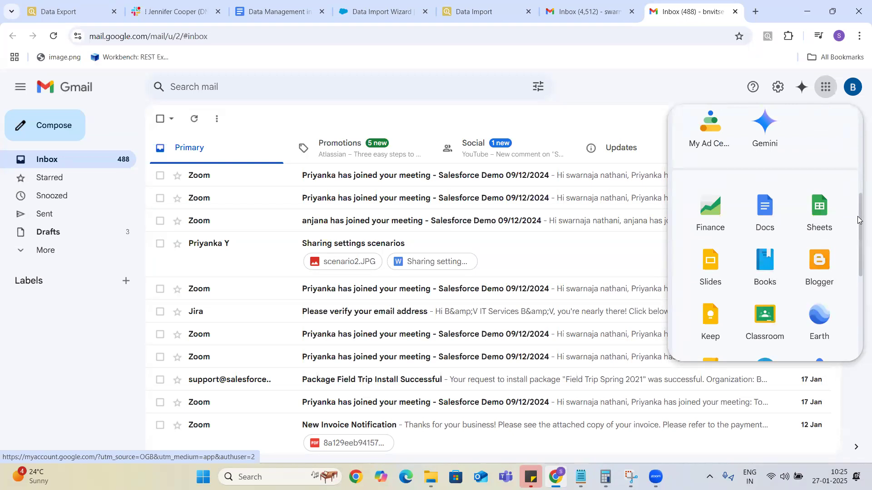
click(824, 210)
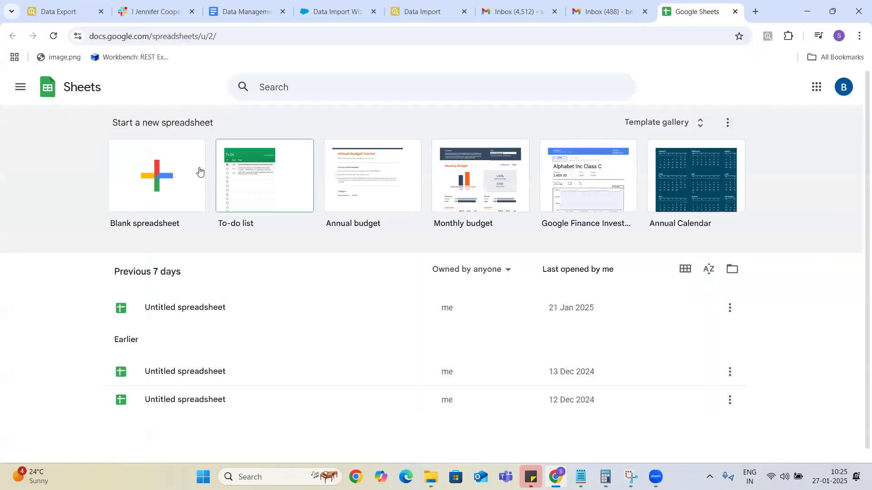
Create a new blank spreadsheet and erase the stray text typed into cell A1.
click(172, 174)
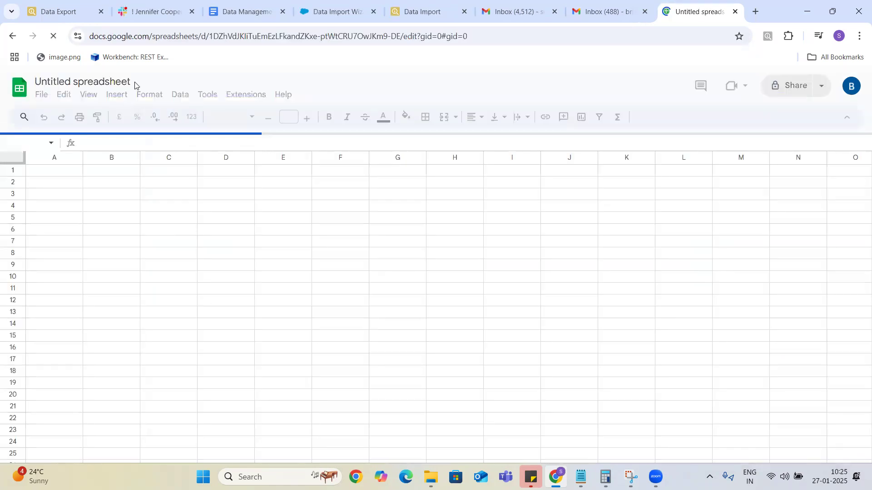
click(135, 81)
key(Return)
text(Acc)
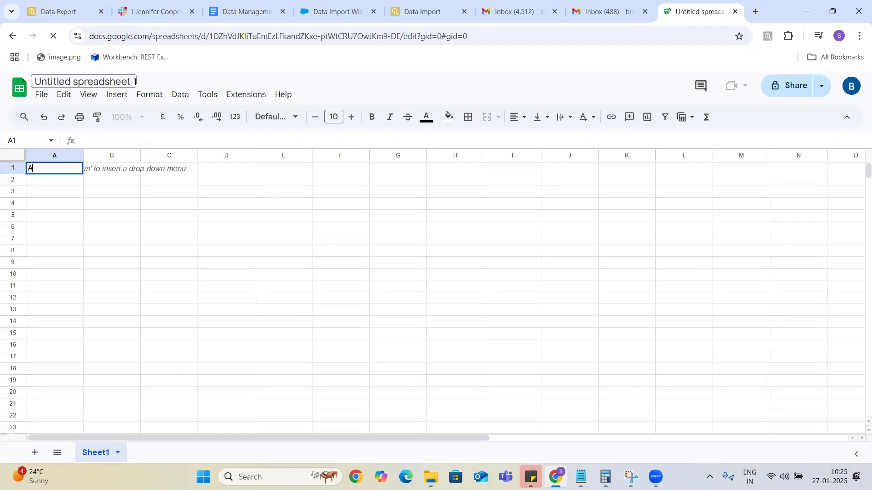
key(BackSpace)
key(BackSpace)
key(BackSpace)
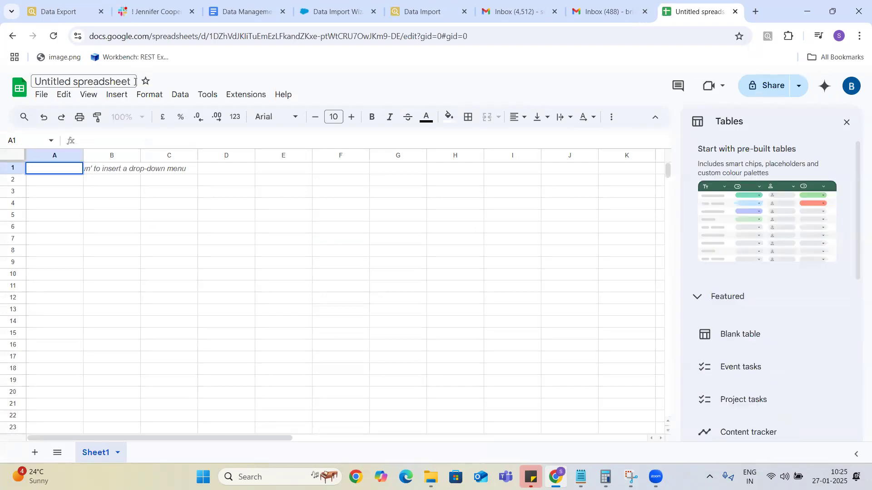
Retitle the spreadsheet 'Accounts Data'.
click(129, 81)
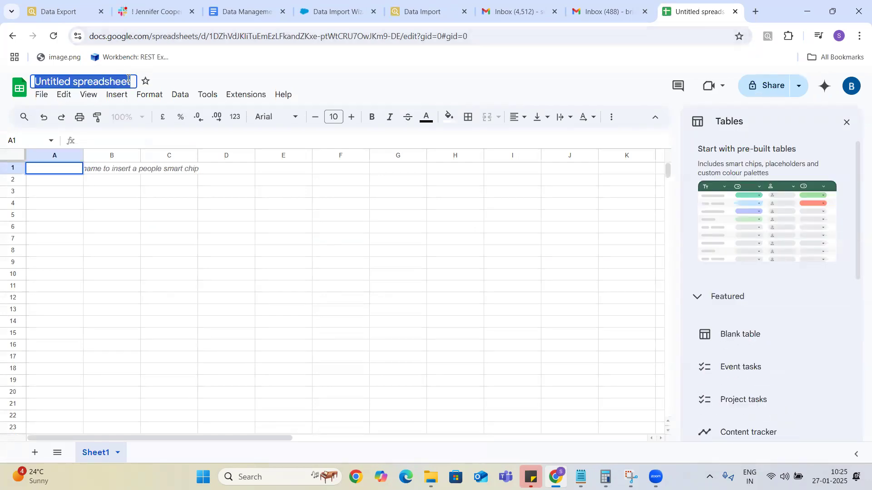
text(Accpt)
key(BackSpace)
key(BackSpace)
text(o)
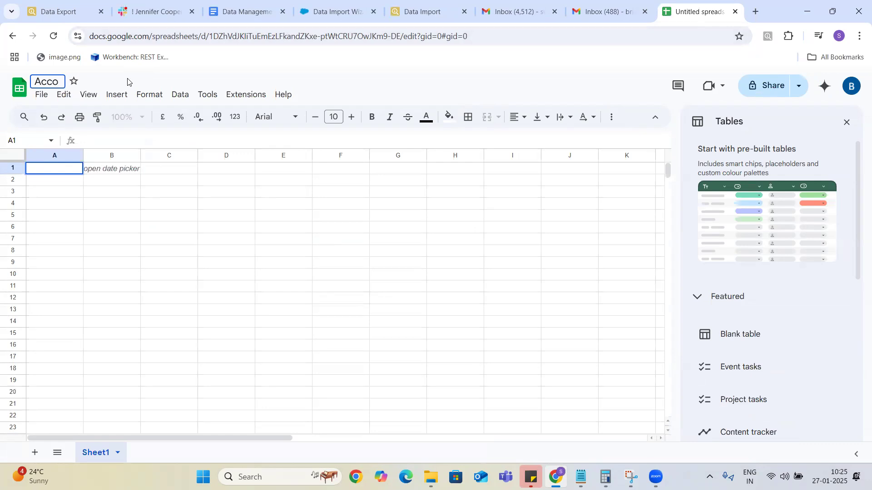
text(unts Data)
Enter the headers Name, Number, Type and Status in A1:D1.
click(70, 170)
text(Name)
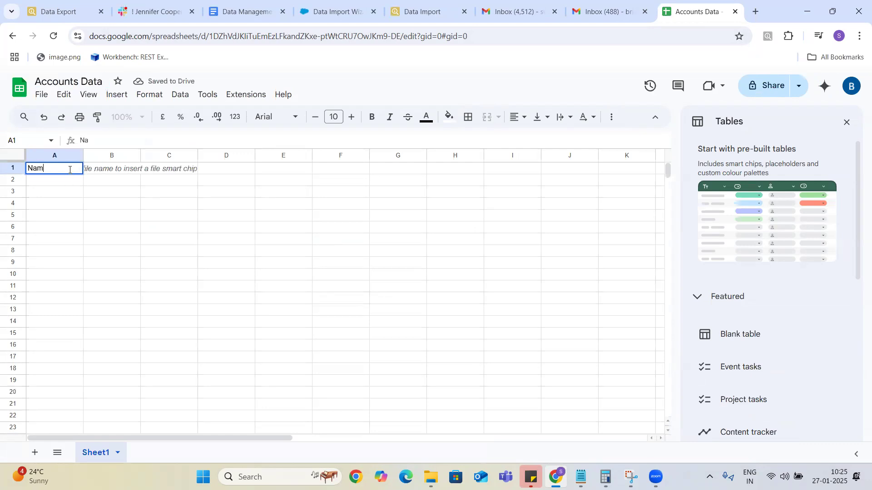
click(113, 171)
text(Number)
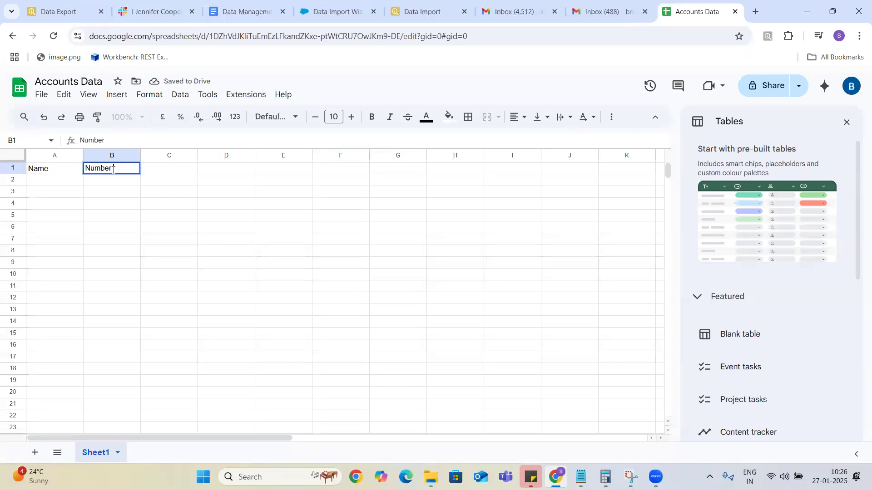
click(174, 176)
text(Type)
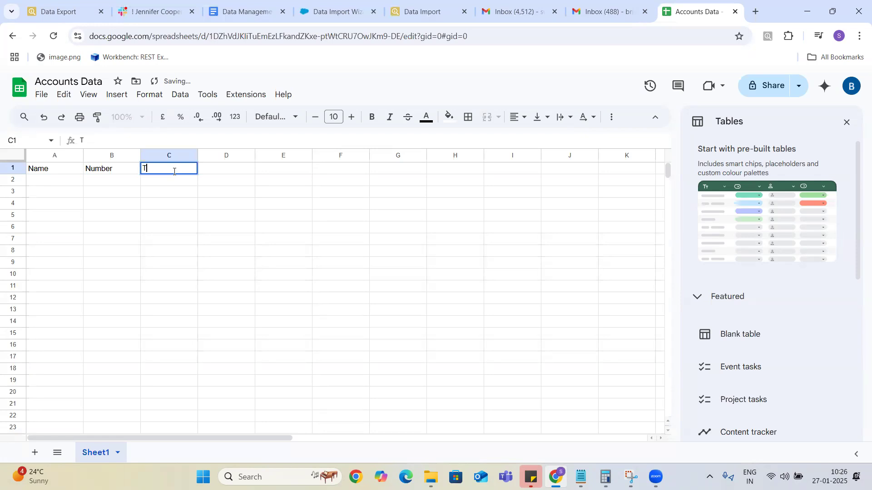
click(66, 185)
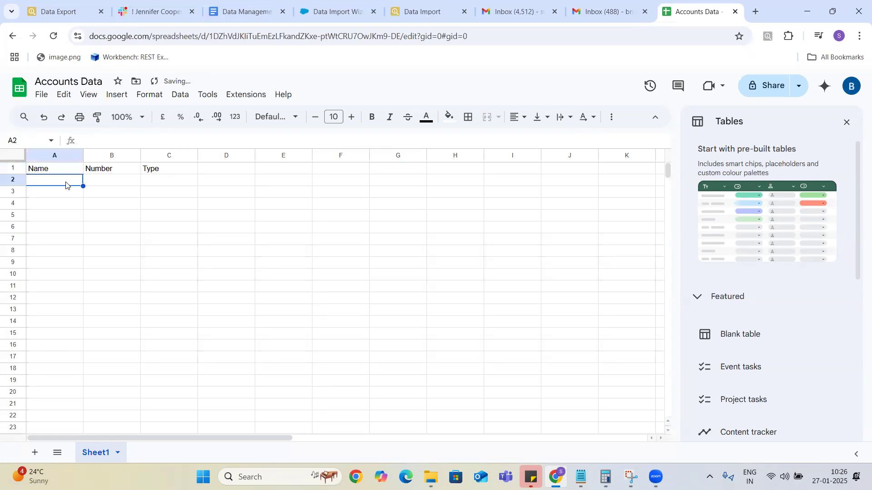
click(218, 170)
double_click(219, 170)
text(Status)
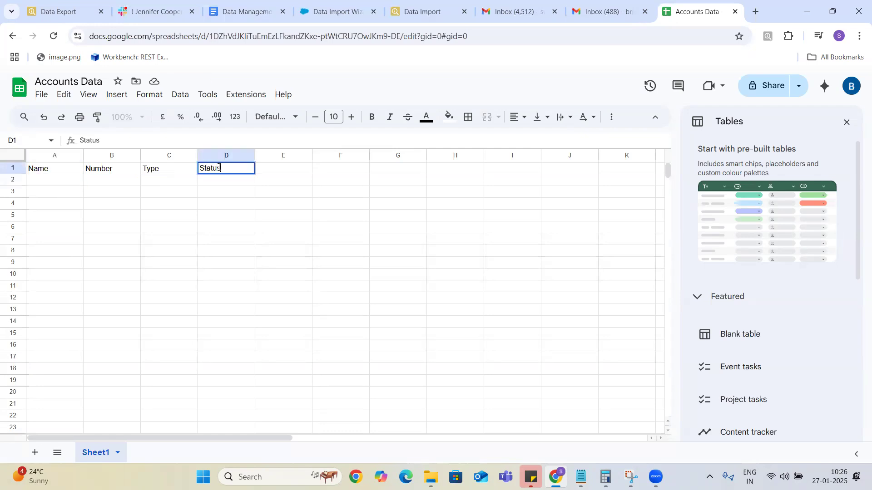
Fill row 2 with ABC, 123456, Business and Prospect.
double_click(66, 182)
text(ABP)
key(BackSpace)
text(C)
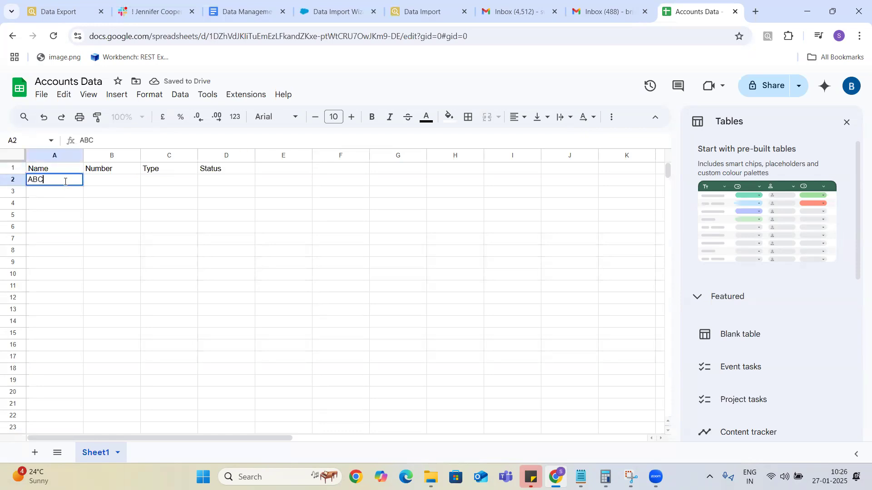
click(101, 180)
text(123456)
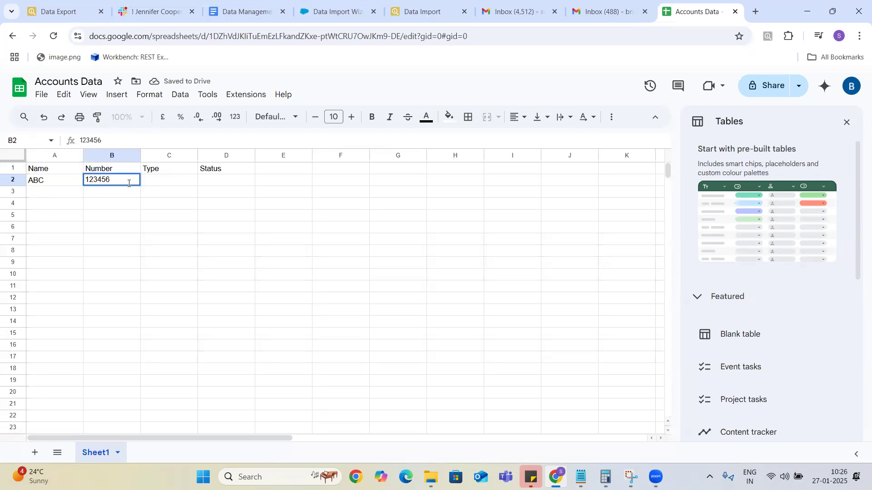
click(161, 184)
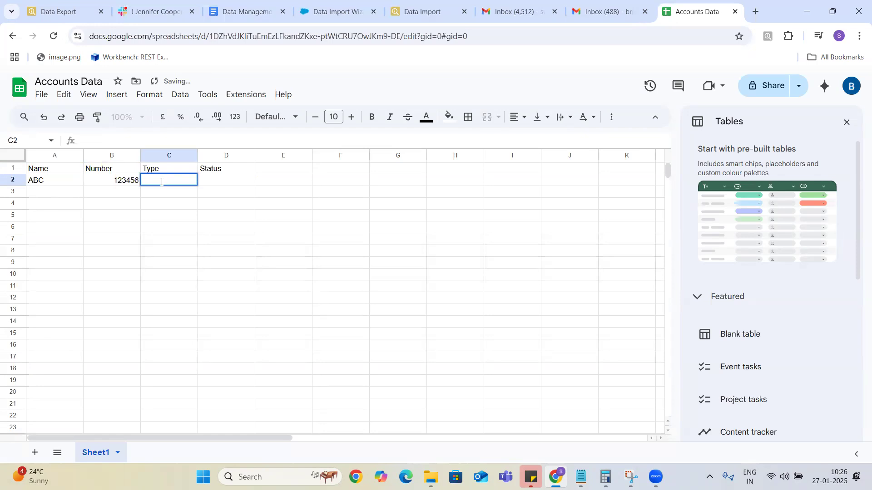
text(Prospect)
key(BackSpace)
key(BackSpace)
key(BackSpace)
key(BackSpace)
key(BackSpace)
key(BackSpace)
key(BackSpace)
key(BackSpace)
text(Business)
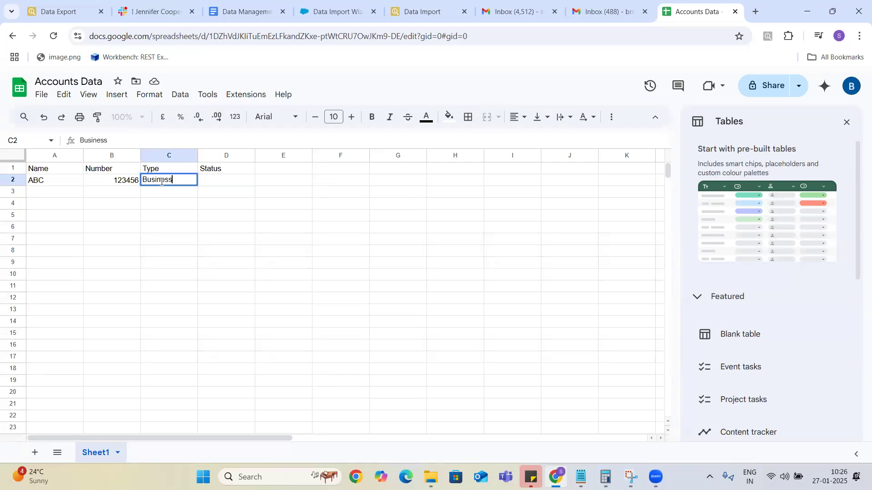
double_click(235, 182)
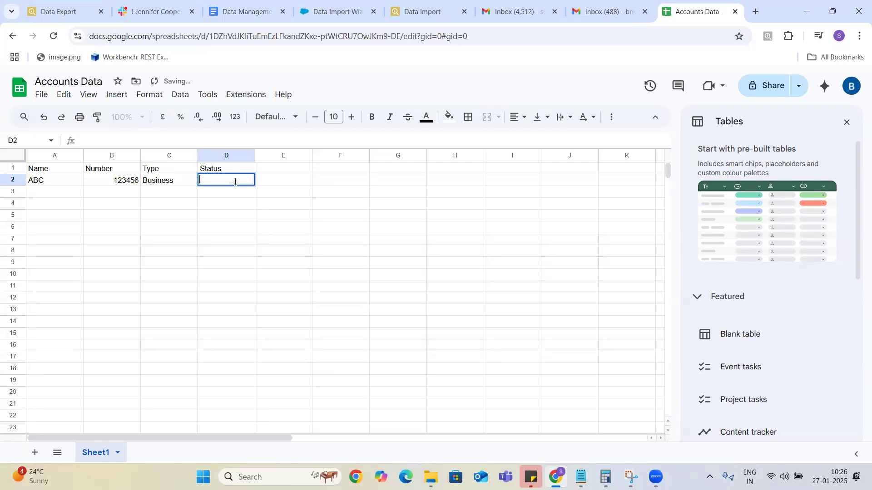
text(Prosp)
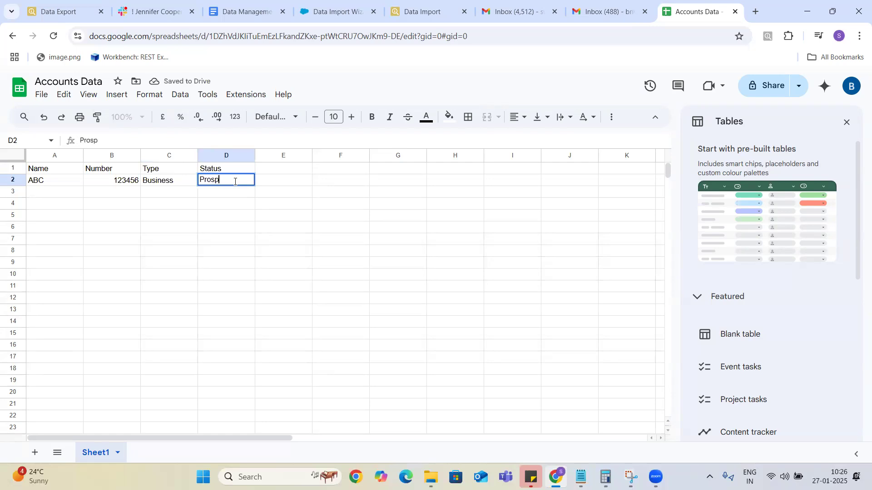
text(ect)
click(237, 242)
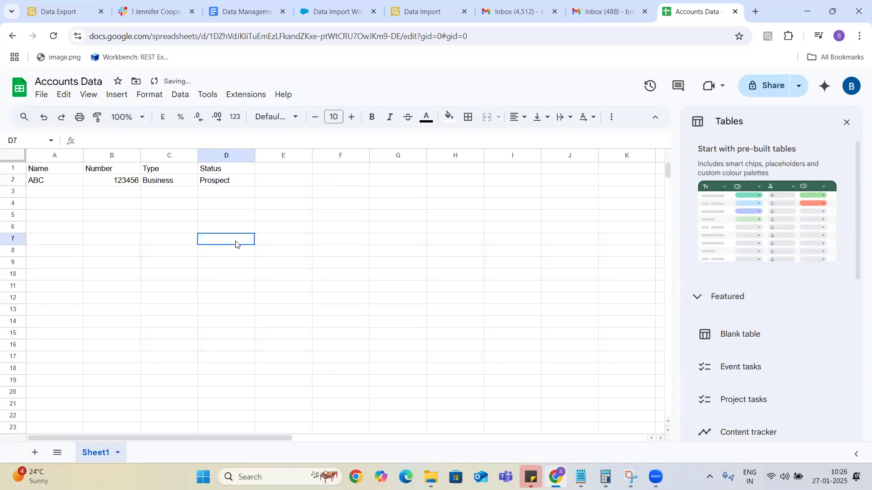
Paste copies of the ABC row into rows 3, 4 and 5.
click(64, 184)
key(shift+Right)
key(shift+Right)
key(shift+Right)
key(shift+Right)
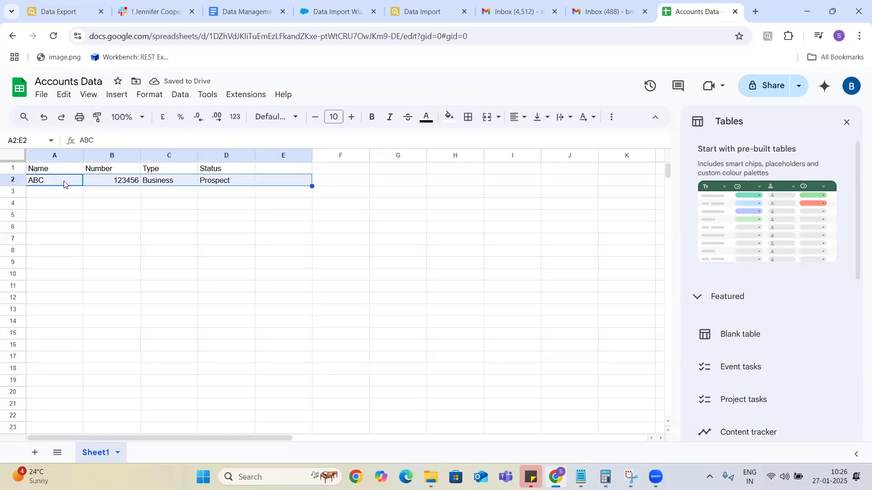
key(shift+Left)
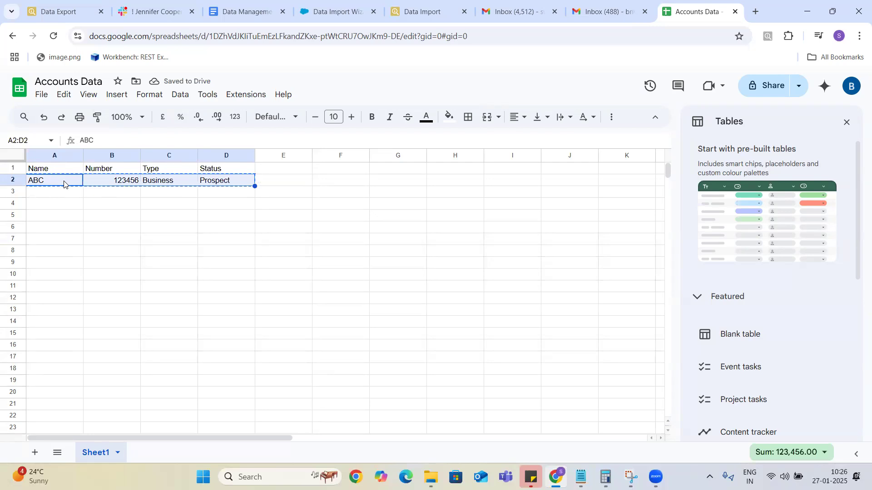
click(63, 196)
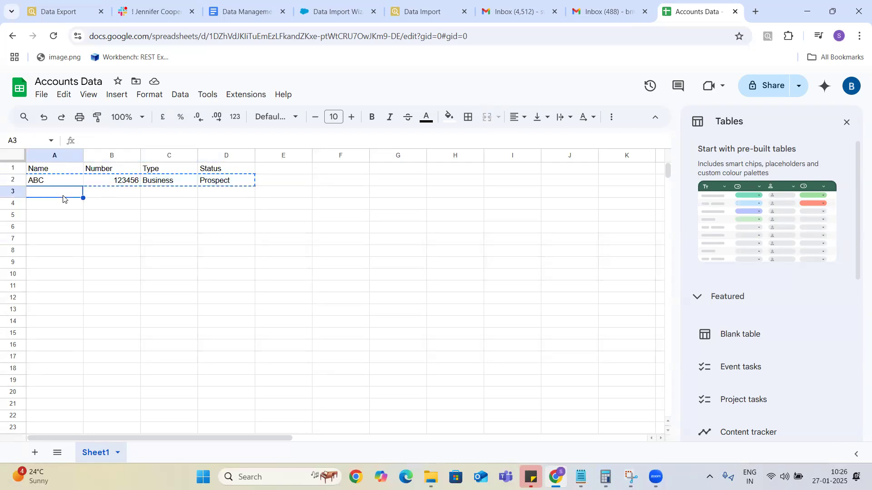
text(ABC	123456	Business	Prospect)
click(66, 208)
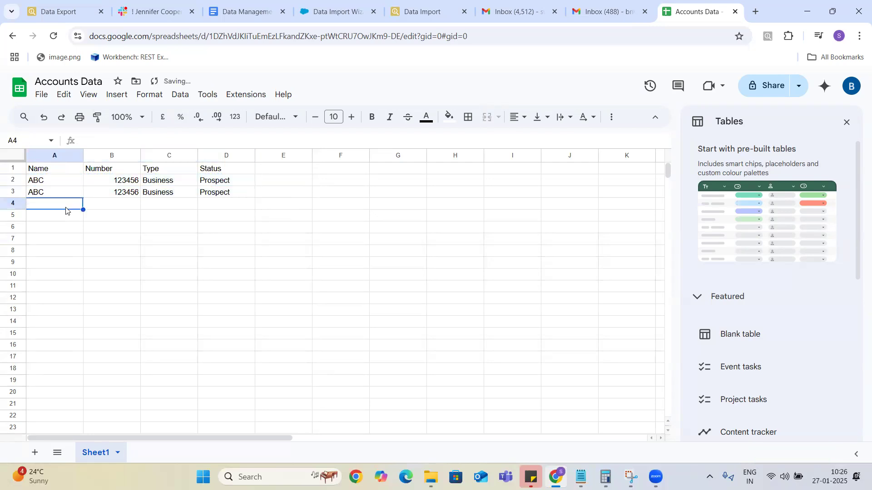
text(ABC	123456	Business	Prospect)
click(66, 220)
text(ABC	123456	Business	Prospect)
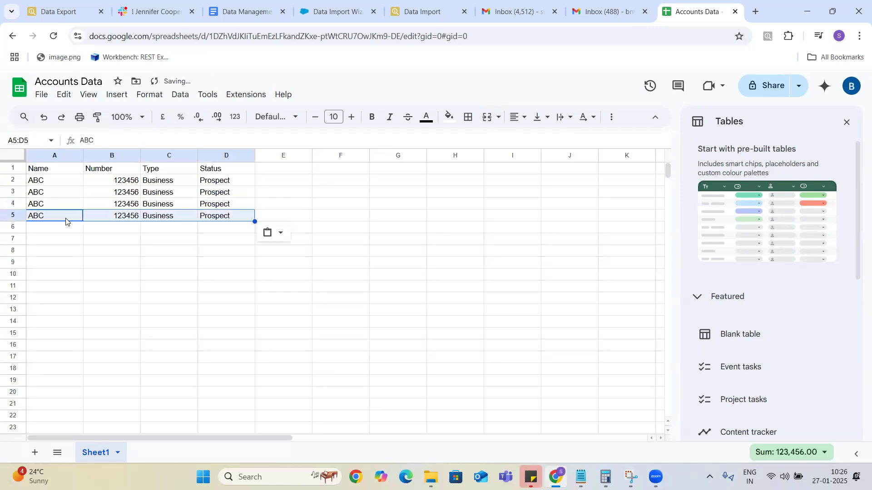
Rename A3 to PQR, fill 123456 down to B5, and change B3 to 123457.
click(57, 193)
double_click(57, 193)
key(BackSpace)
key(BackSpace)
key(BackSpace)
text(PQR)
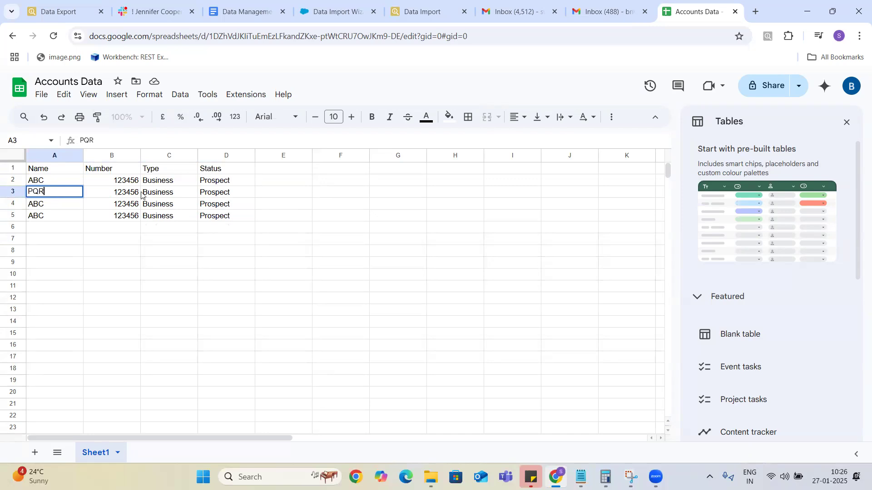
key(Tab)
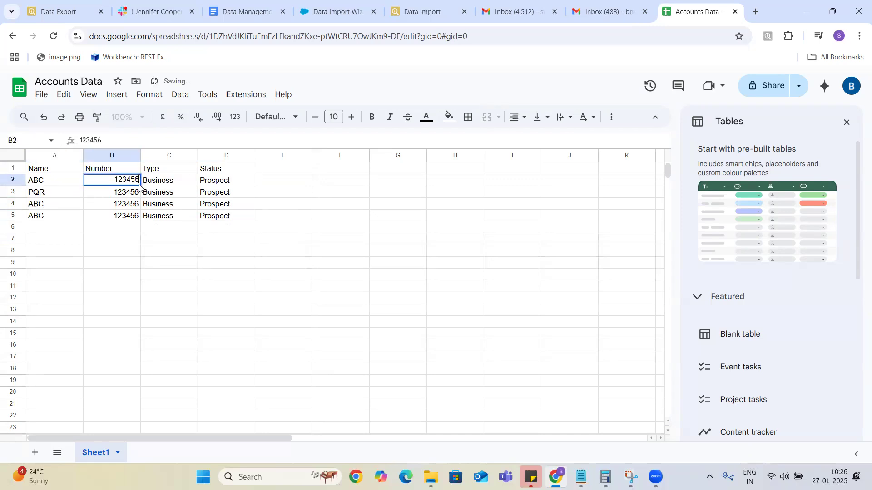
click(136, 183)
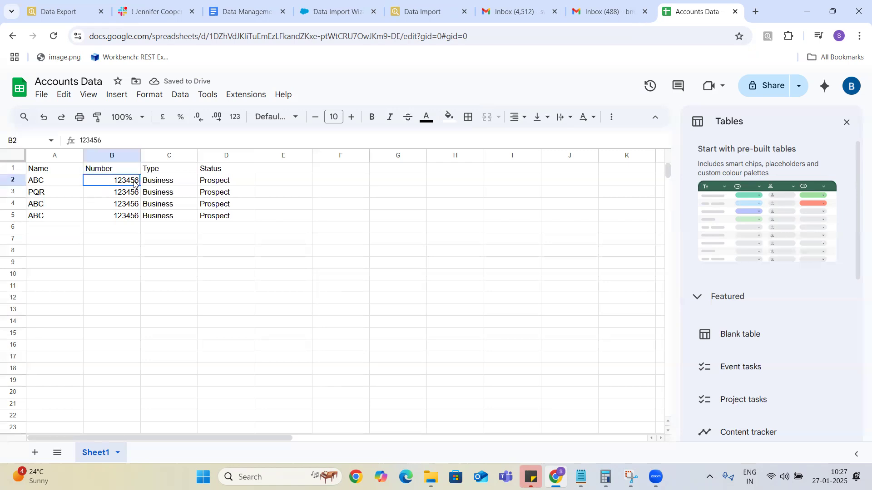
drag(140, 186, 140, 218)
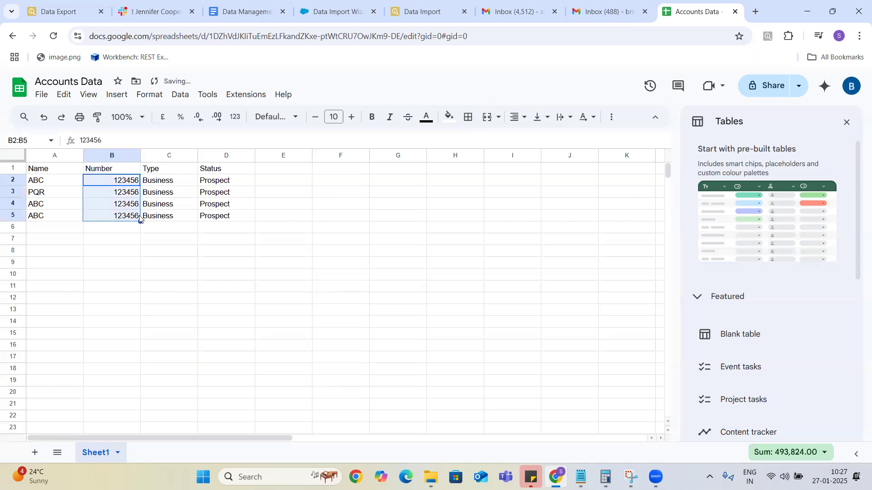
click(131, 193)
double_click(130, 193)
key(BackSpace)
text(7)
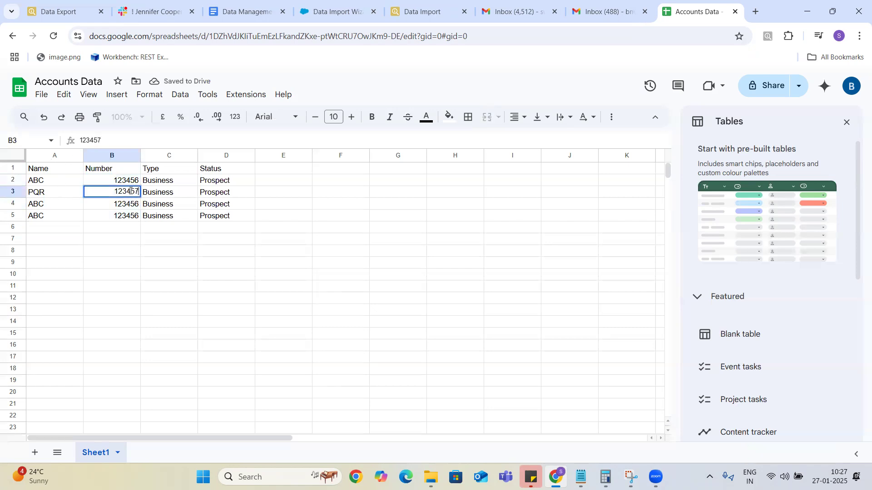
Rename the accounts in A4 and A5 to XYZ and MNO.
click(58, 205)
double_click(58, 206)
key(BackSpace)
key(BackSpace)
key(BackSpace)
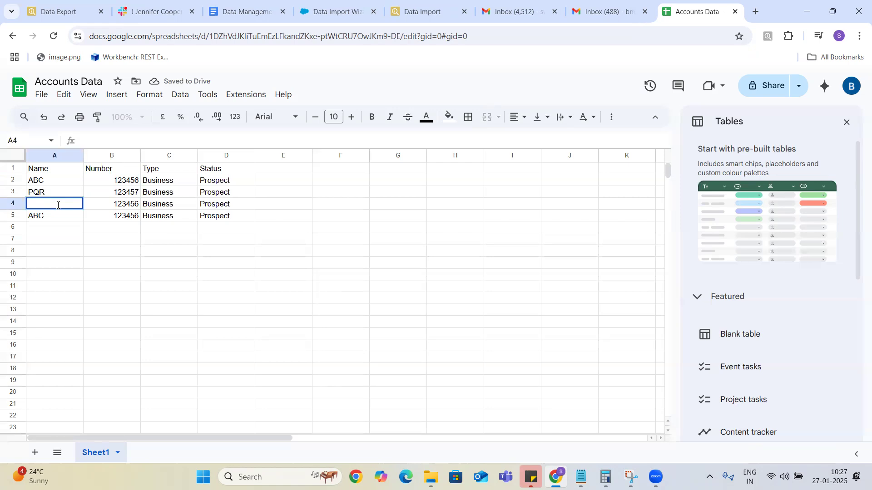
text(XYZ)
click(55, 216)
double_click(54, 215)
key(BackSpace)
key(BackSpace)
key(BackSpace)
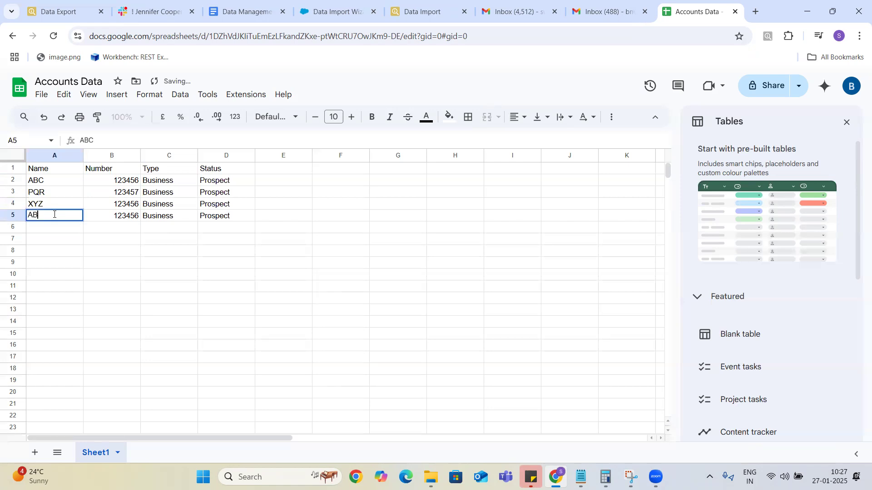
text(MNO)
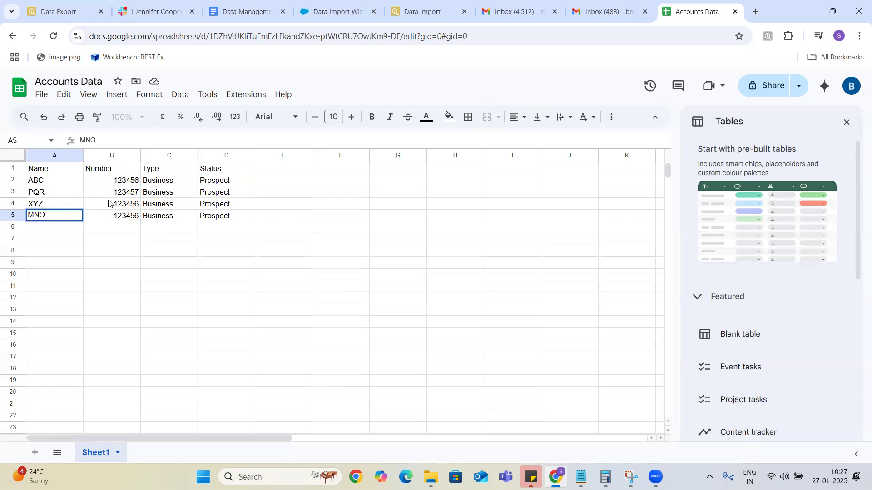
Change B4 to 123458 and start editing B5's number.
click(138, 204)
double_click(138, 204)
key(BackSpace)
text(8)
click(138, 215)
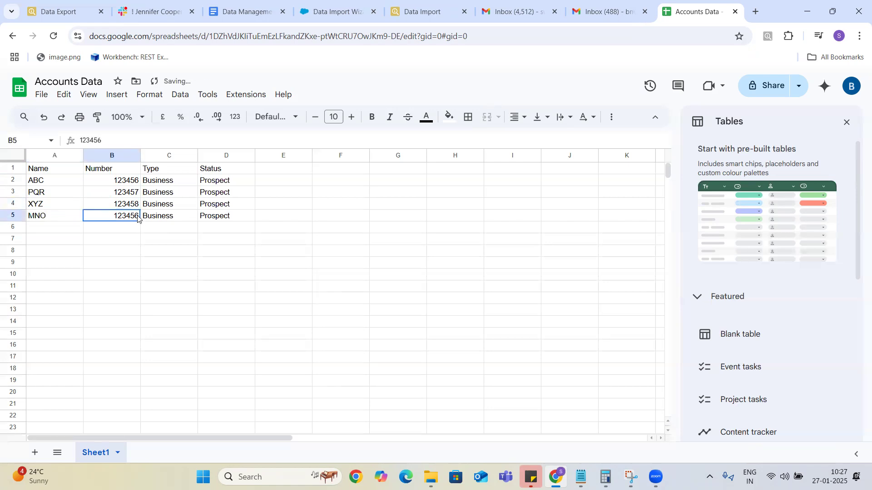
double_click(137, 216)
key(BackSpace)
Finish MNO's number as 123459 and set the types to Saving for PQR and Trade for XYZ.
text(9)
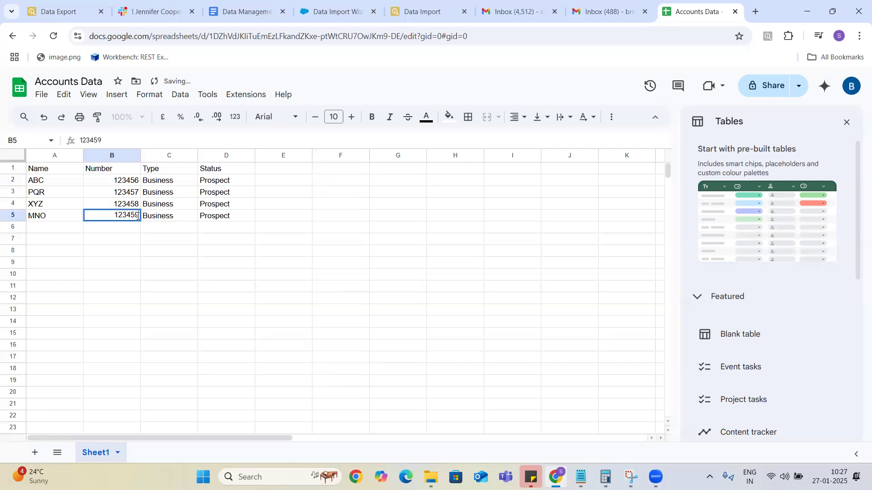
click(177, 193)
double_click(177, 191)
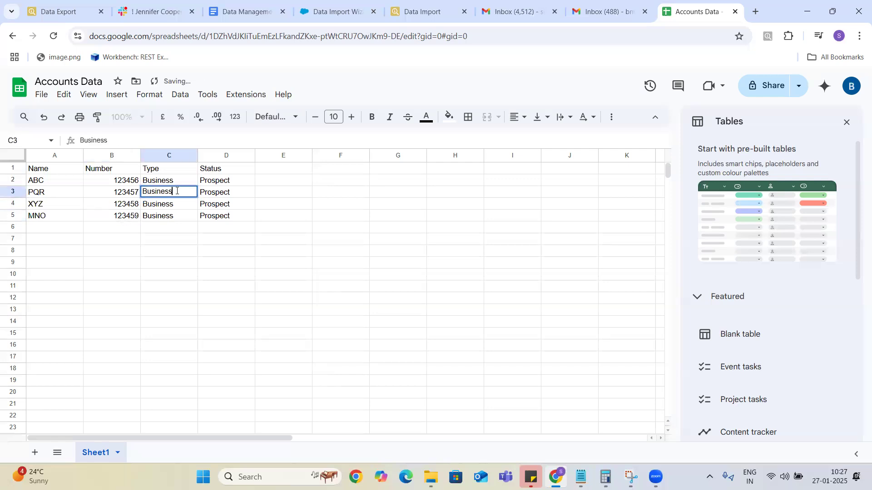
key(BackSpace)
key(BackSpace)
key(BackSpace)
key(BackSpace)
key(BackSpace)
key(BackSpace)
key(BackSpace)
text(S)
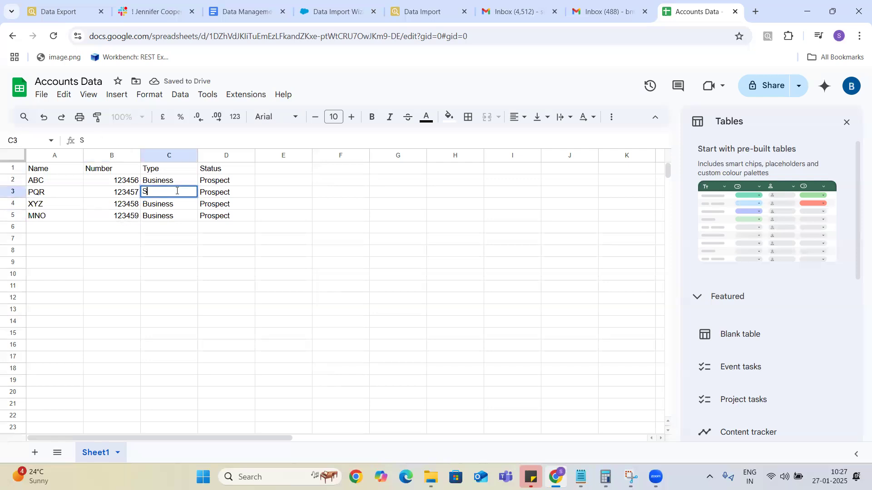
text(aving)
click(181, 205)
double_click(181, 203)
key(BackSpace)
key(BackSpace)
key(BackSpace)
key(BackSpace)
key(BackSpace)
key(BackSpace)
text(Trade)
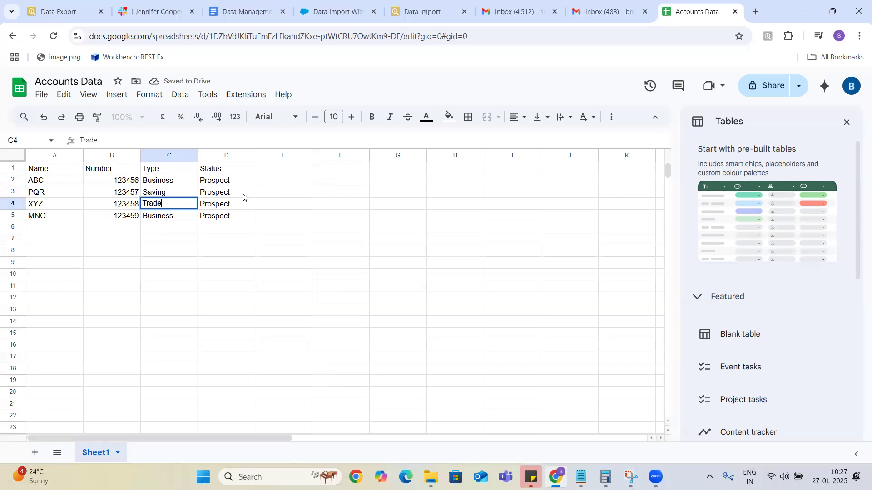
Set the statuses in D3:D5 to Customer, Former Customer and Cancelled.
double_click(243, 193)
key(BackSpace)
key(BackSpace)
key(BackSpace)
key(BackSpace)
key(BackSpace)
key(BackSpace)
key(BackSpace)
key(BackSpace)
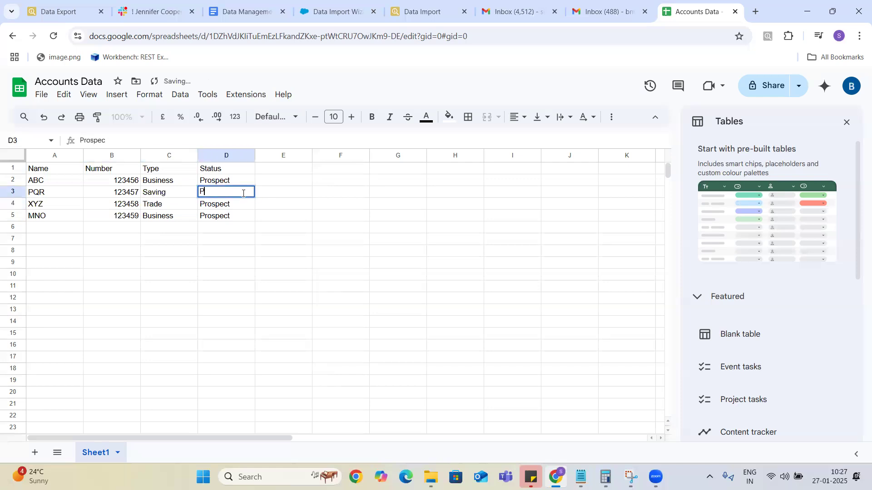
text(Customer)
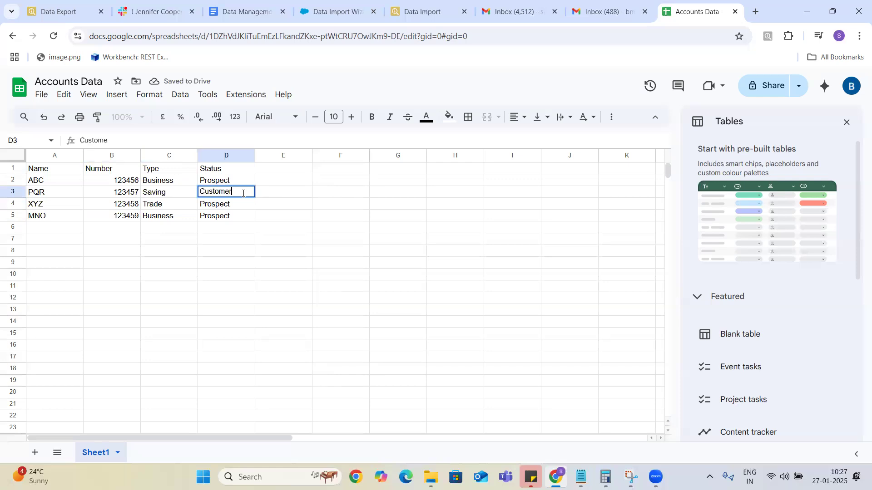
double_click(235, 205)
key(BackSpace)
key(BackSpace)
key(BackSpace)
key(BackSpace)
key(BackSpace)
key(BackSpace)
key(BackSpace)
key(BackSpace)
text(INac)
key(BackSpace)
key(BackSpace)
key(BackSpace)
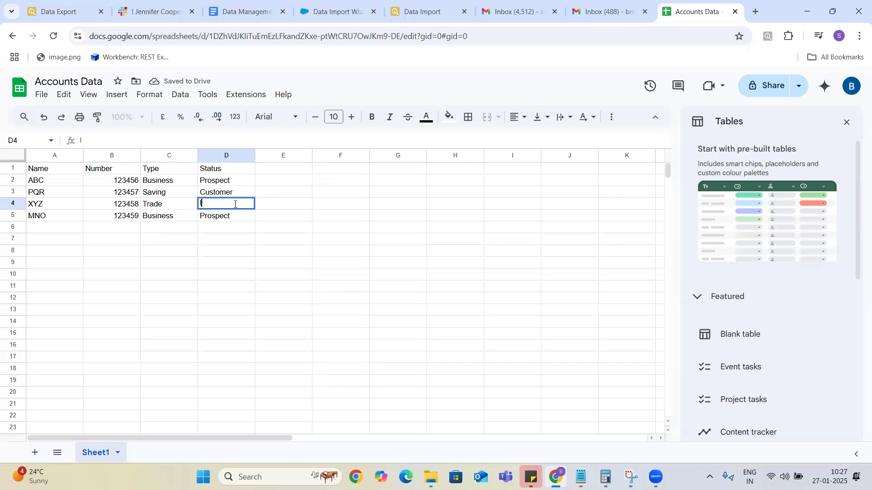
text(Former Cus)
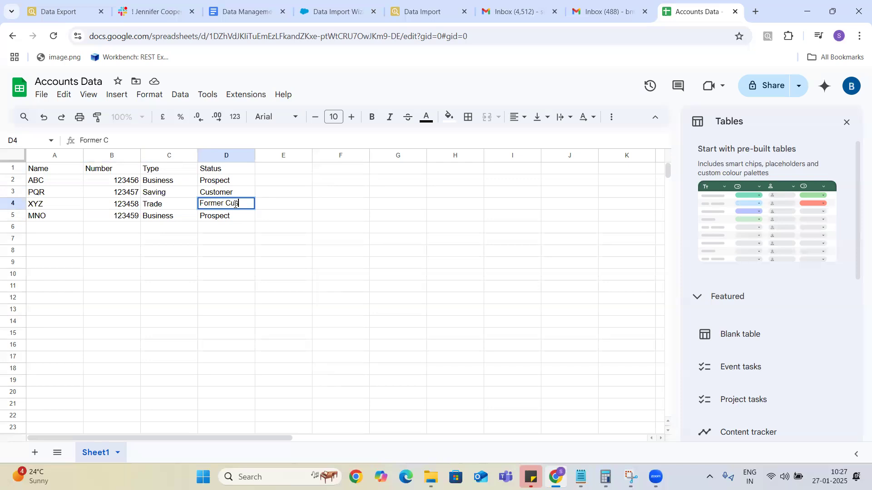
text(teomer)
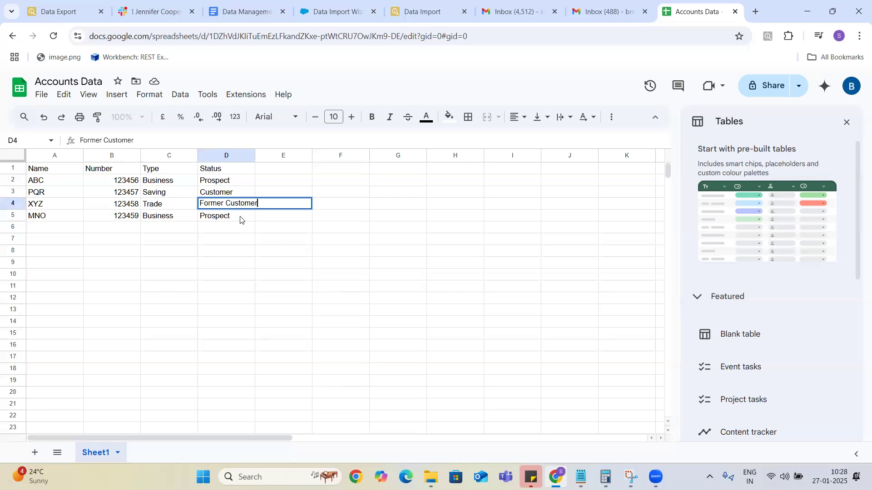
double_click(241, 217)
key(BackSpace)
key(BackSpace)
key(BackSpace)
key(BackSpace)
key(BackSpace)
key(BackSpace)
key(BackSpace)
key(BackSpace)
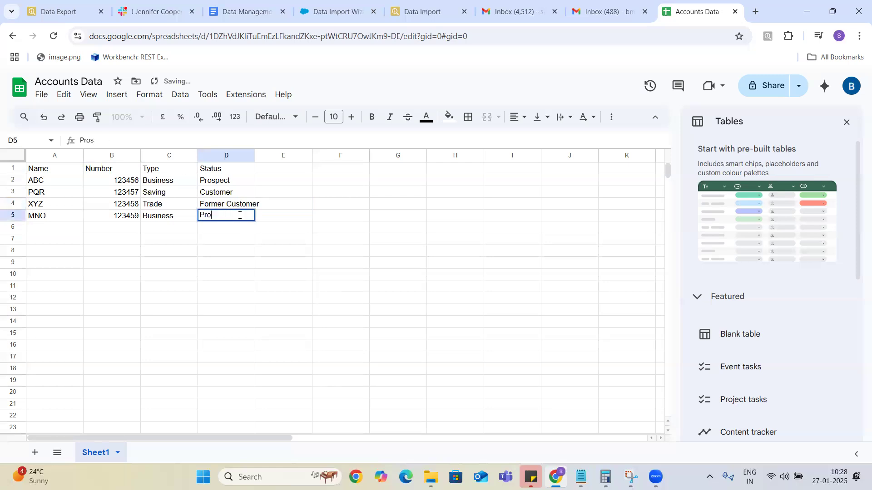
text(Cancelled)
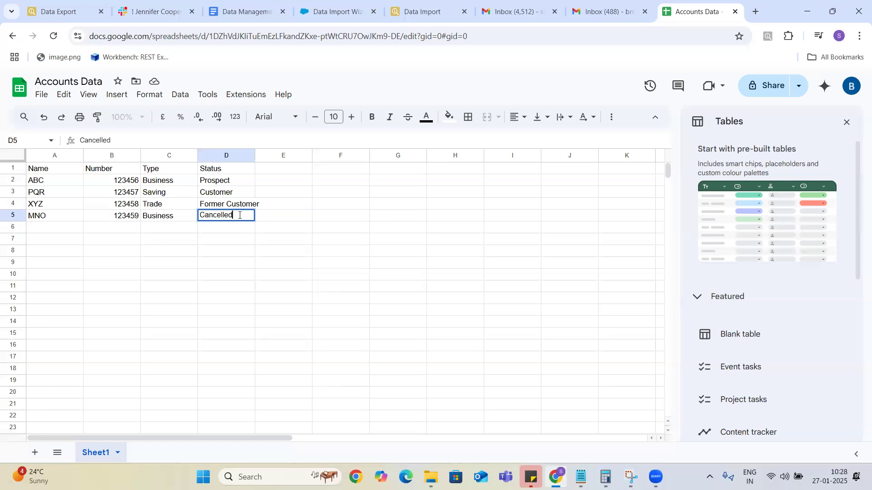
click(235, 231)
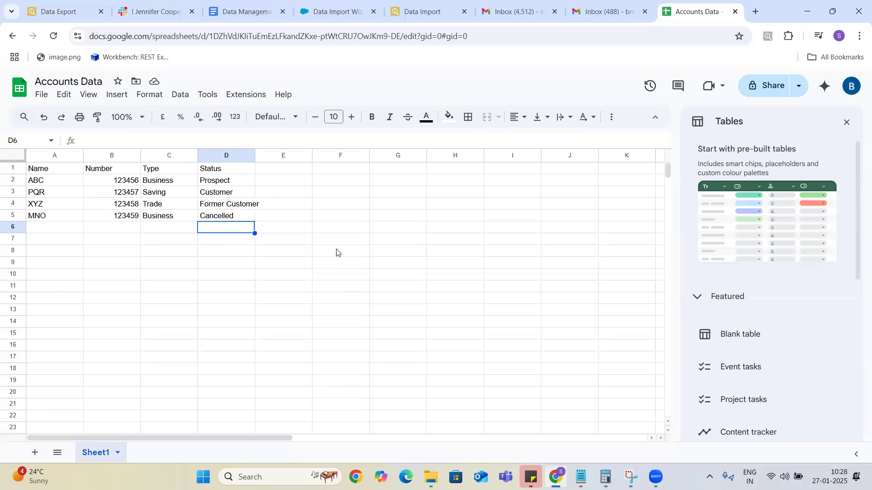
Look over the import wizard's contact matching options and leave them unchanged.
click(419, 13)
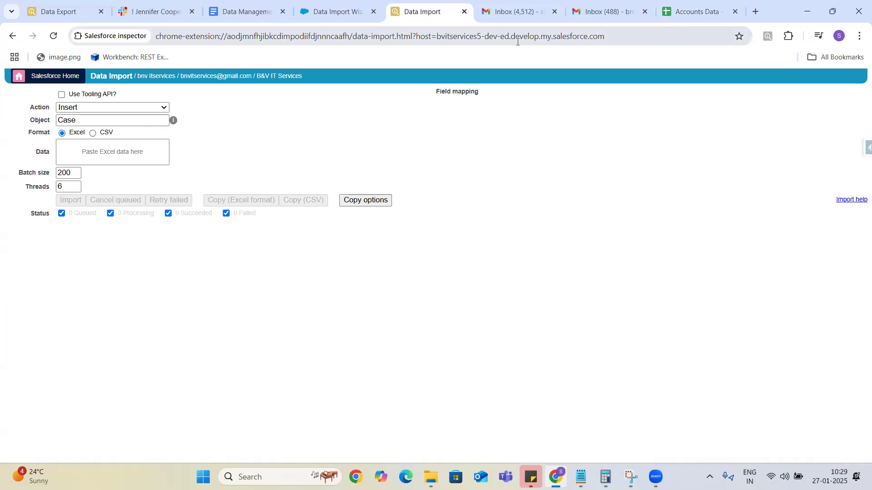
click(327, 15)
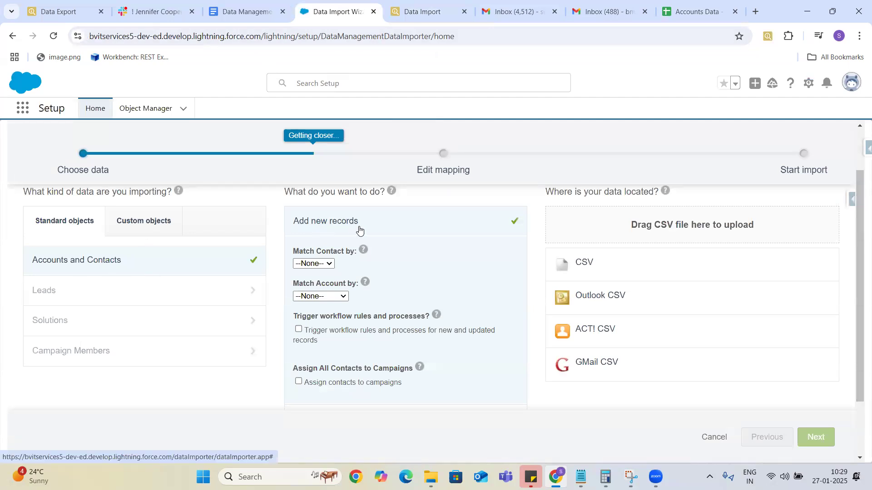
click(325, 265)
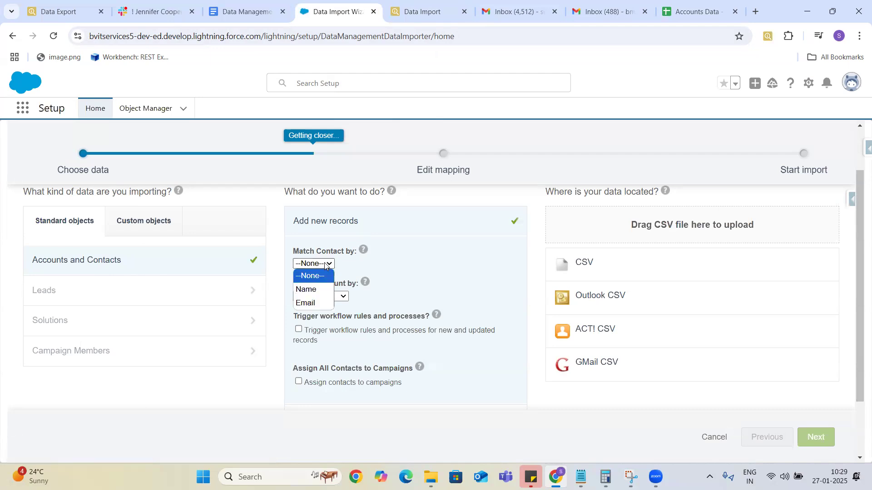
click(326, 265)
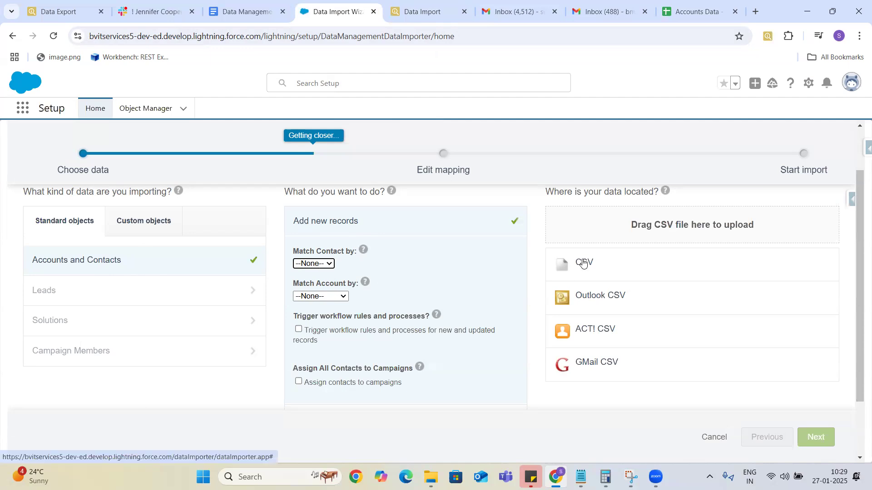
click(695, 11)
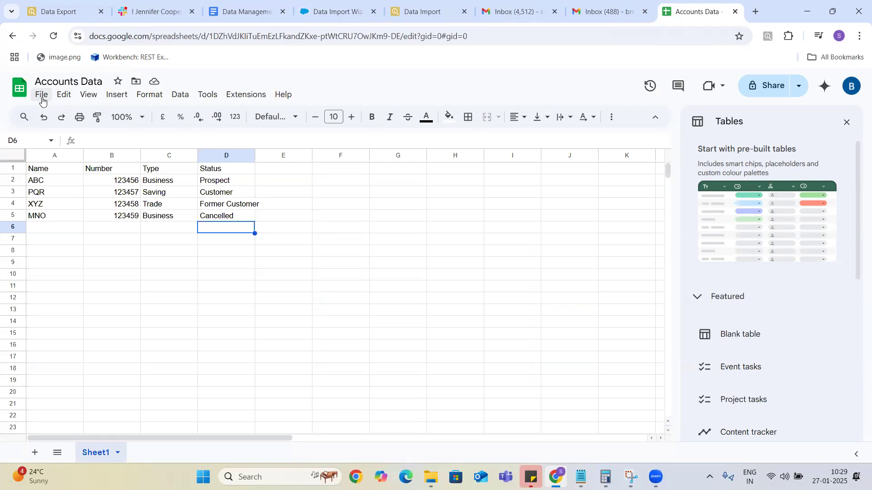
Download the Accounts Data sheet as a comma-separated values (.csv) file.
click(42, 96)
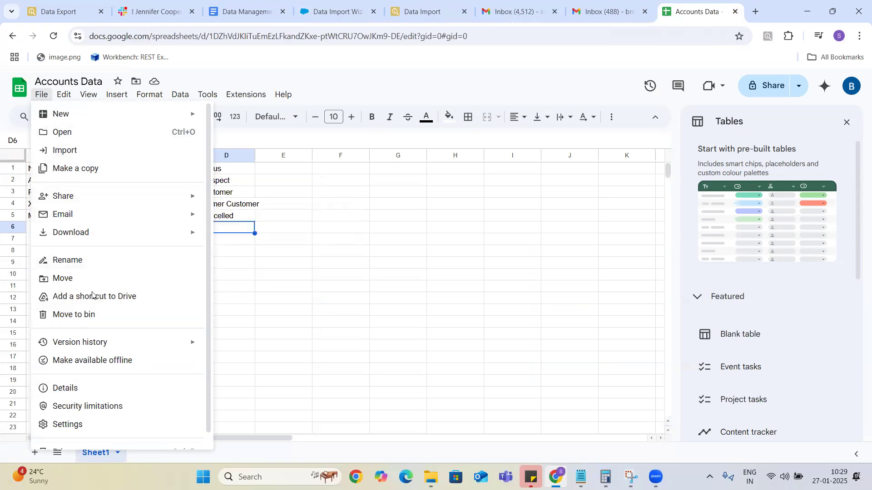
mouse_move(99, 235)
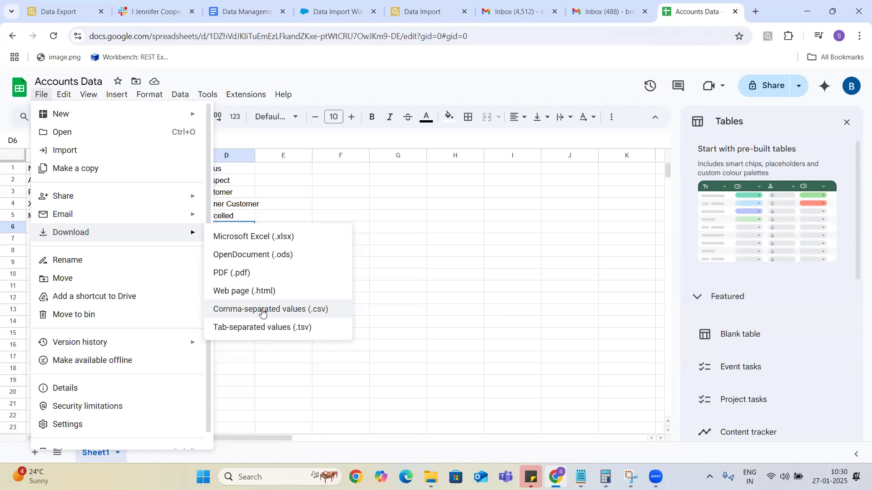
click(262, 313)
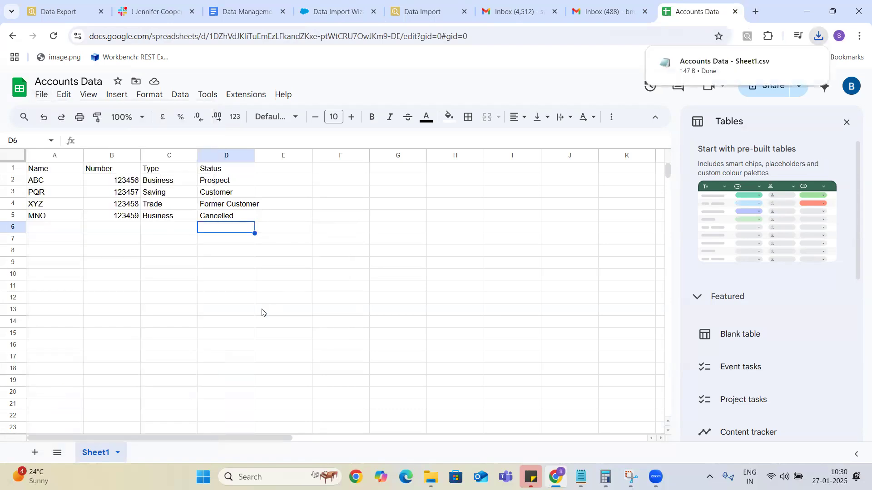
Download the sheet again as Accounts Data.xlsx and confirm it in the Downloads panel.
mouse_move(753, 66)
click(42, 98)
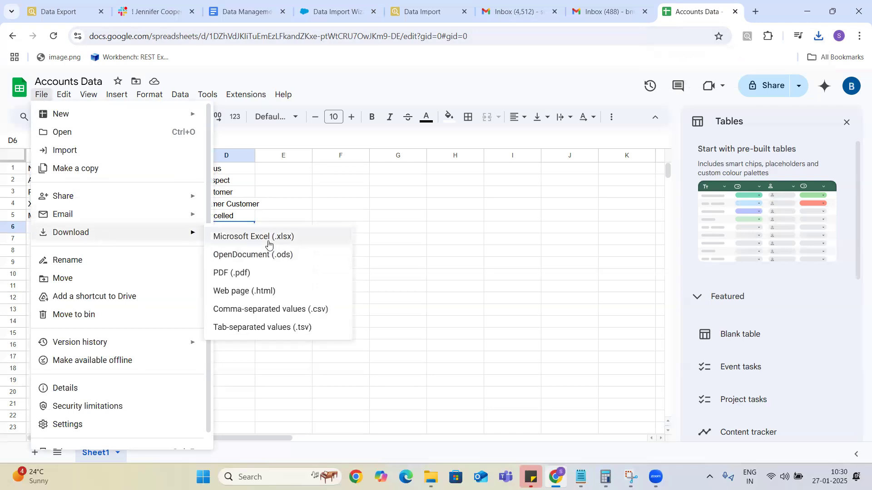
click(269, 237)
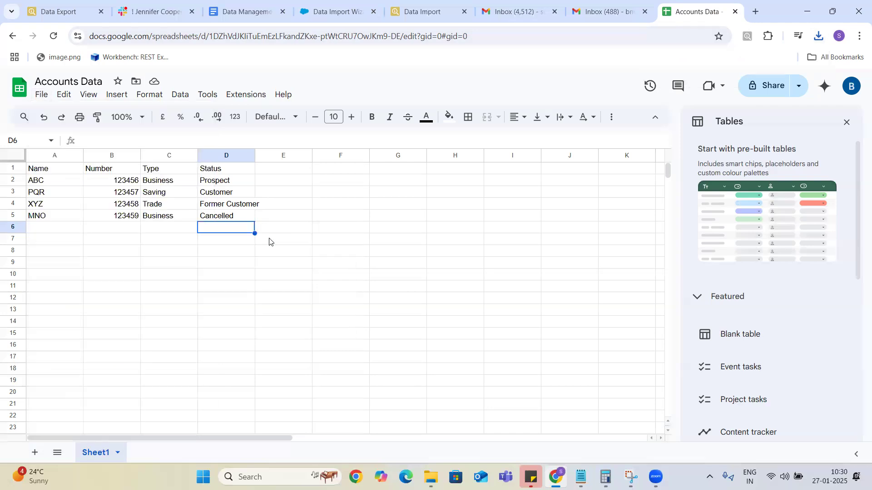
click(822, 40)
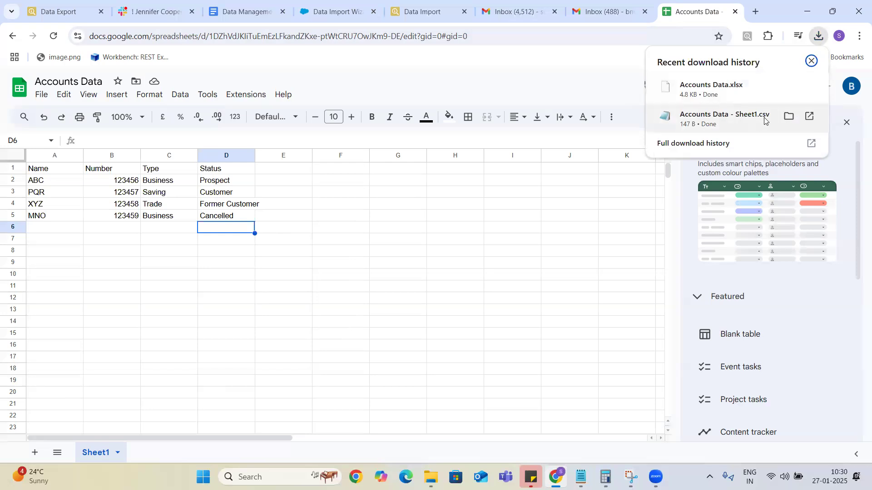
click(420, 13)
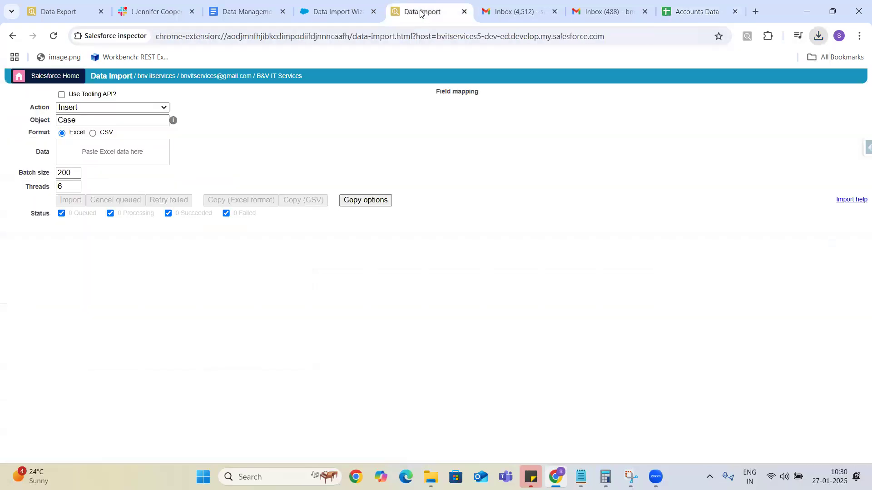
Choose CSV as the source, attach Accounts Data - Sheet1 from Downloads, and advance to mapping.
click(338, 14)
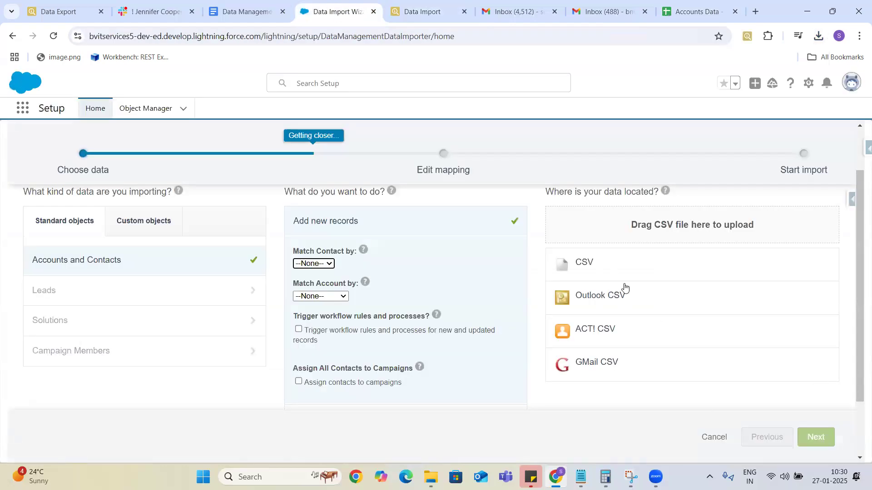
click(588, 265)
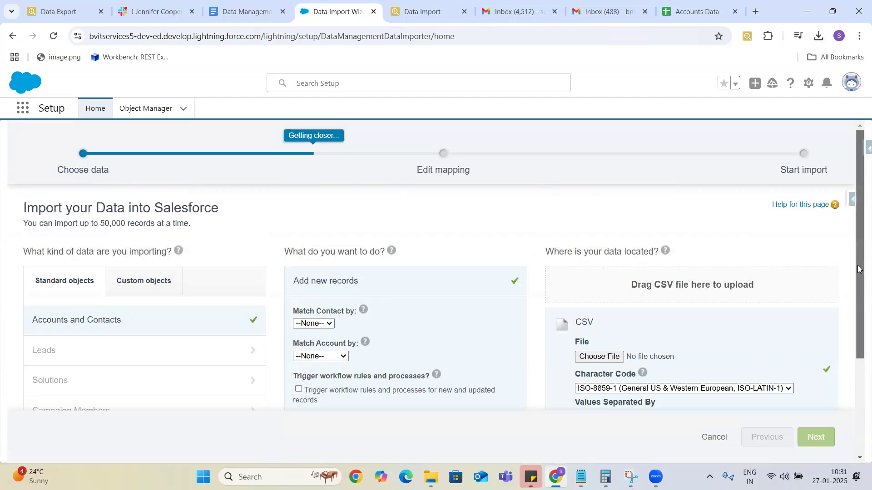
scroll(857, 272, down, 3)
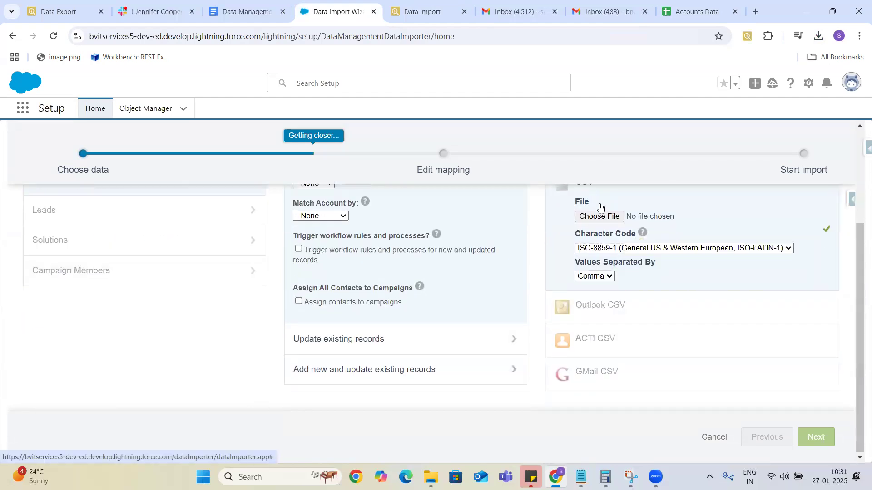
click(599, 216)
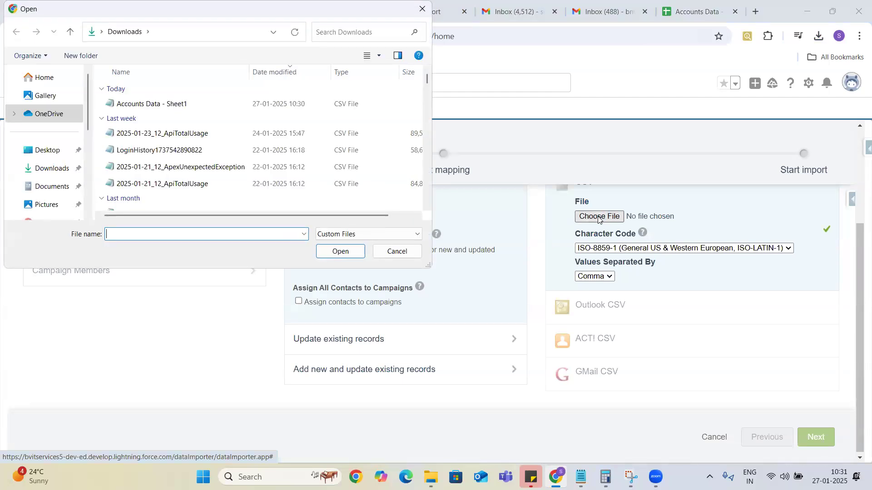
click(172, 106)
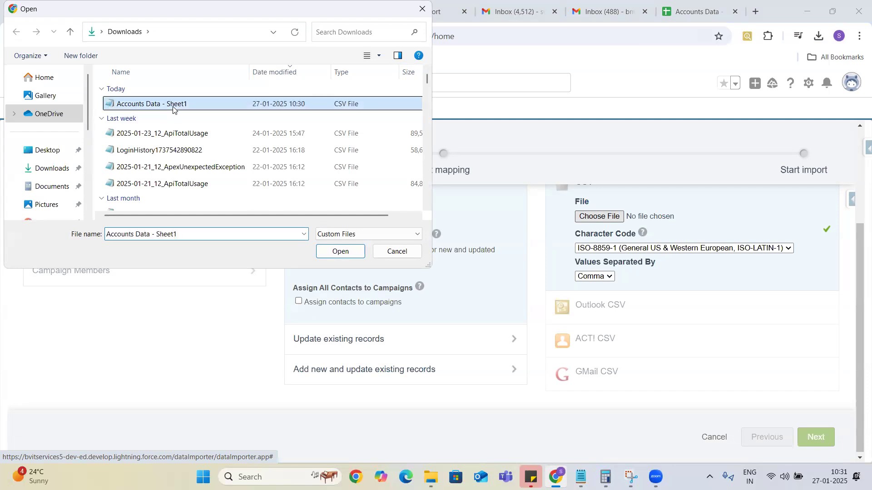
click(338, 253)
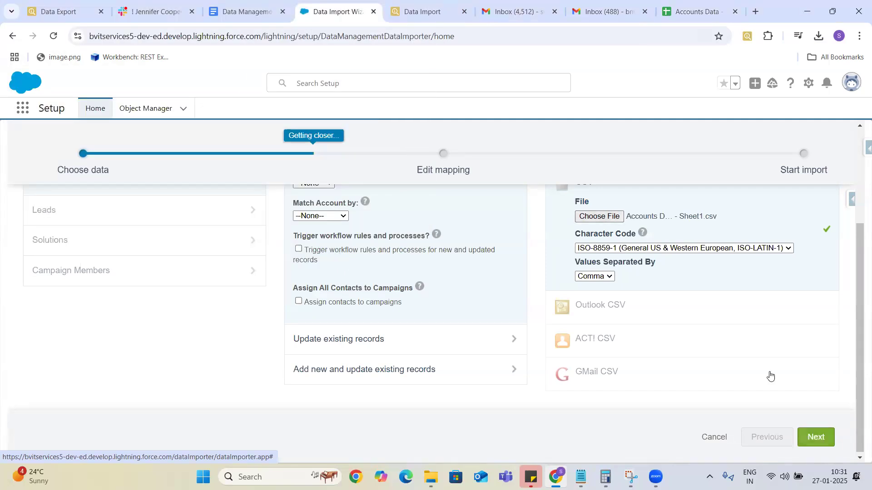
click(816, 437)
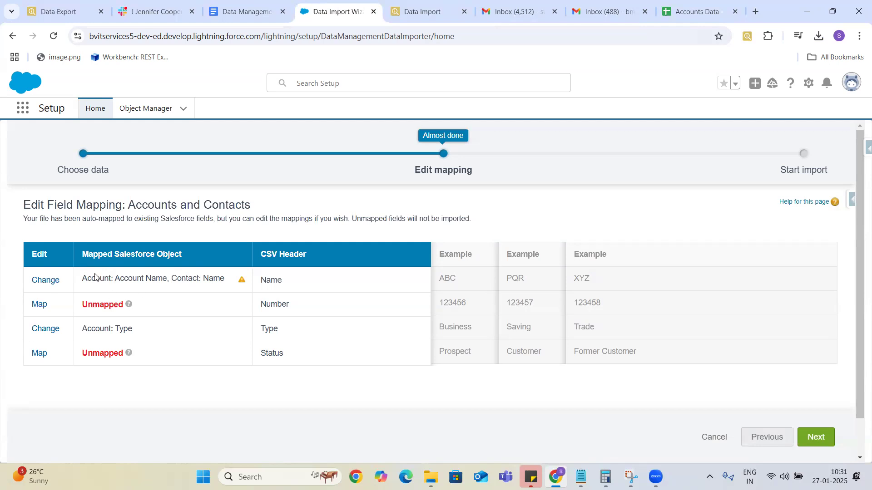
Drop the Contact: Name mapping so Name maps only to Account: Account Name, with 90% zoom.
click(43, 281)
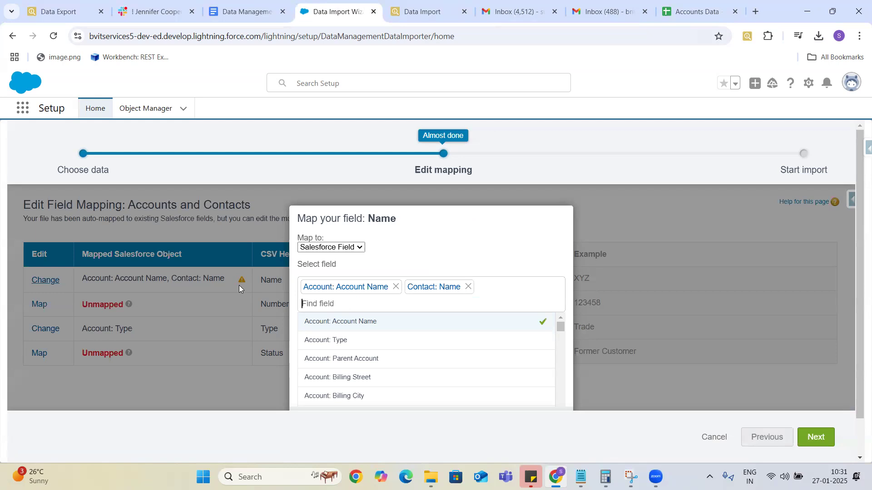
click(469, 287)
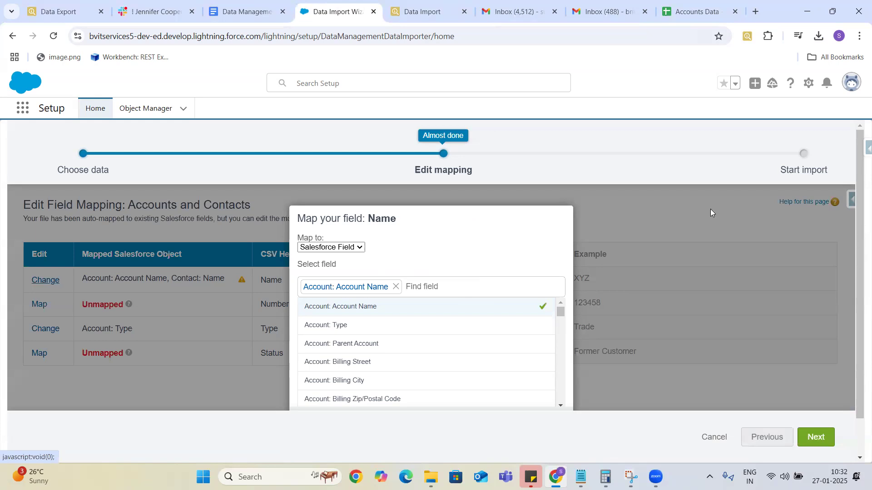
drag(463, 234, 469, 170)
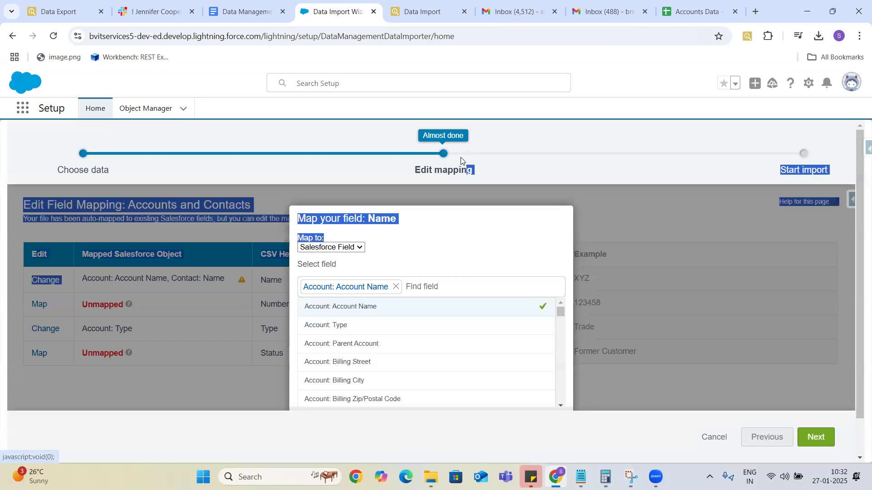
click(716, 208)
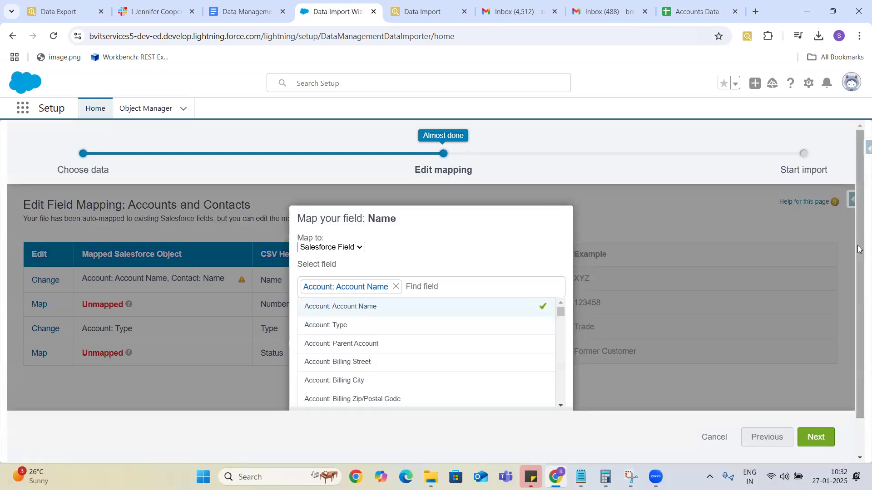
drag(858, 248, 858, 372)
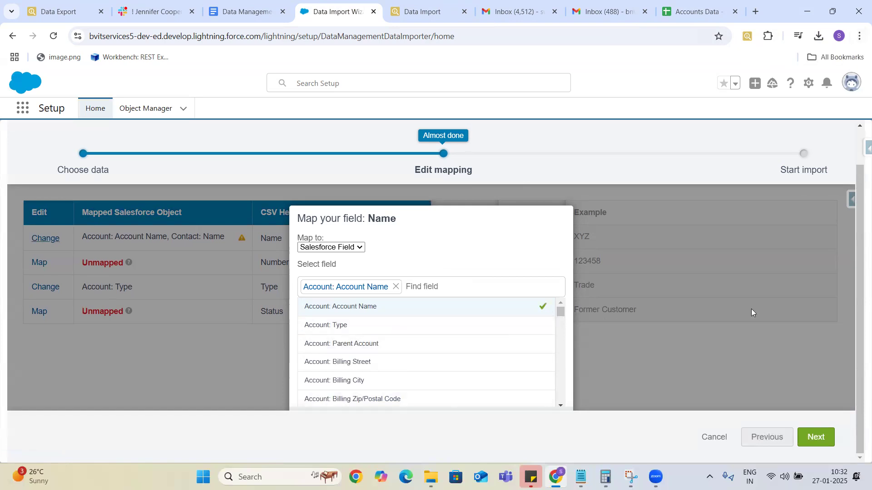
click(860, 37)
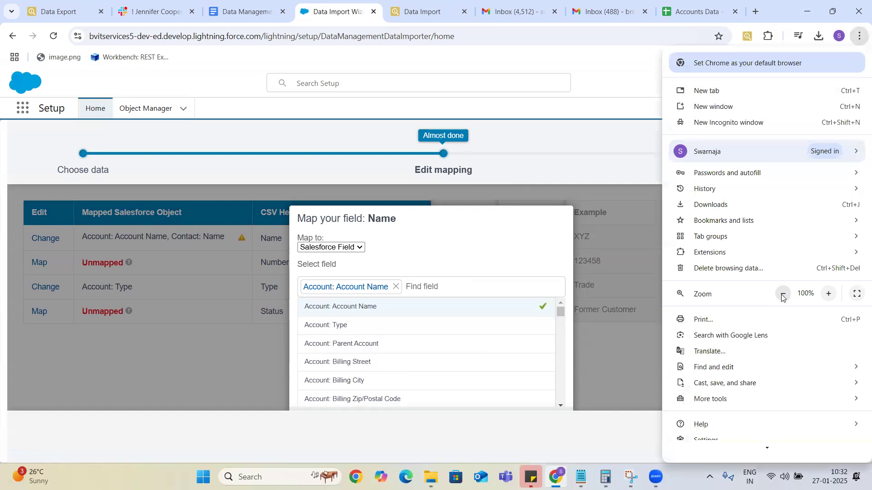
click(781, 295)
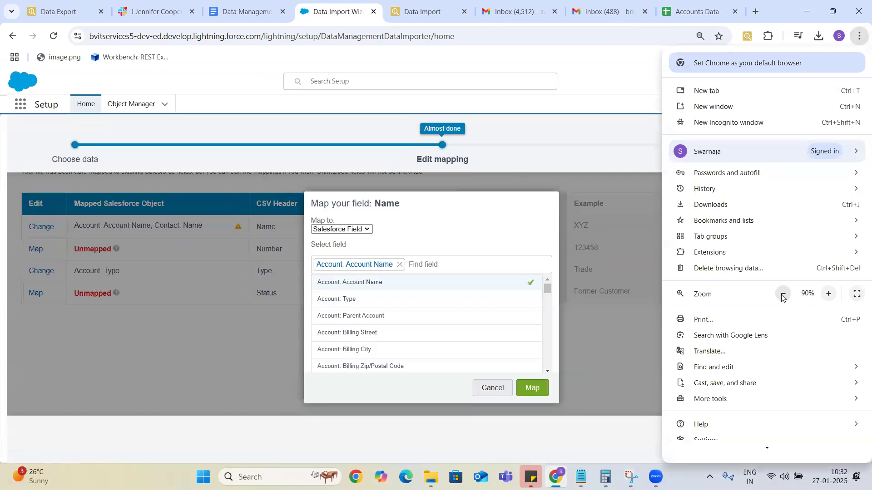
click(558, 389)
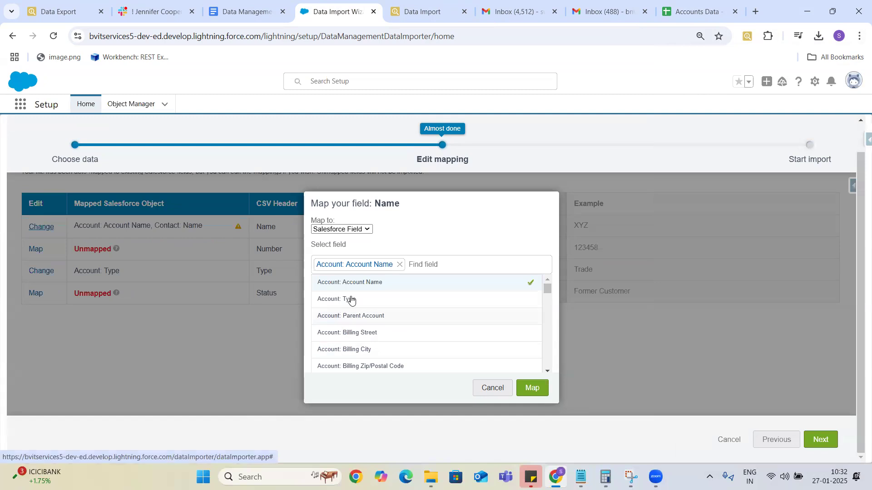
click(532, 388)
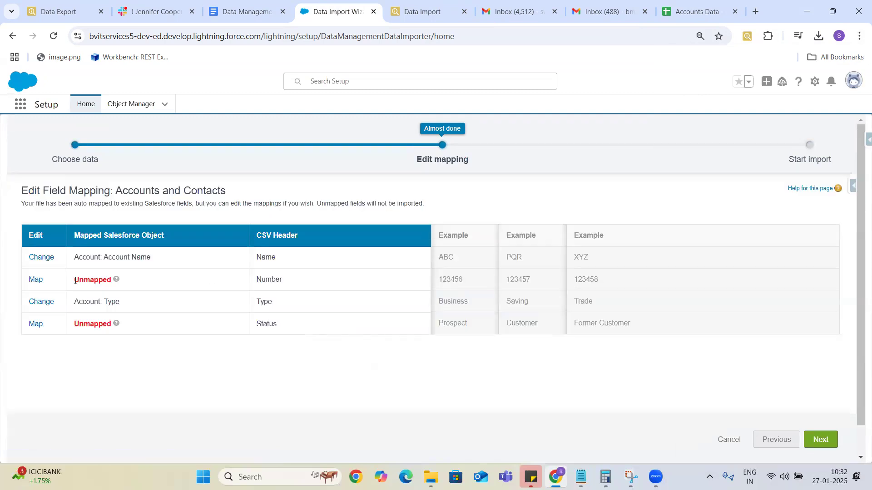
Map the Number column to Account: Account Number.
click(35, 280)
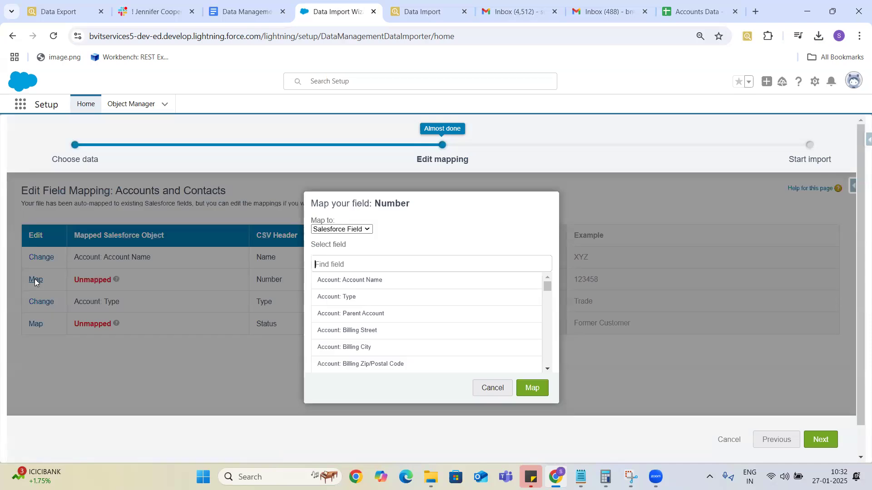
text(Account)
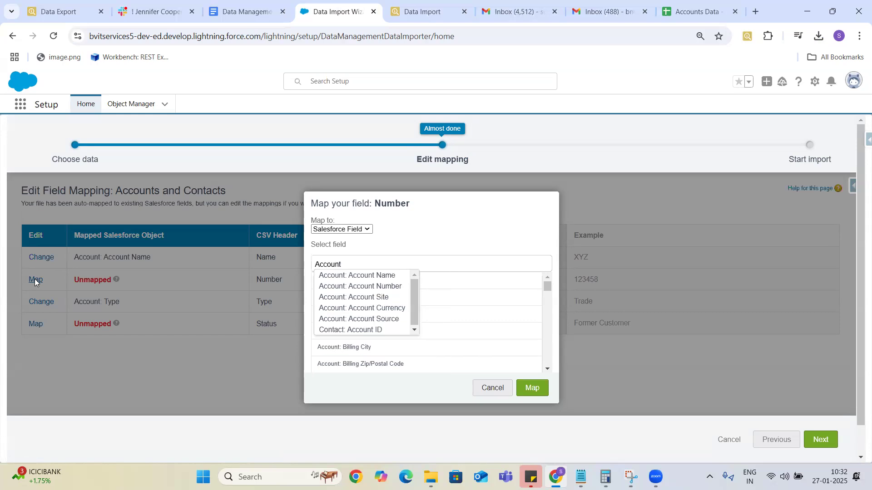
text(u)
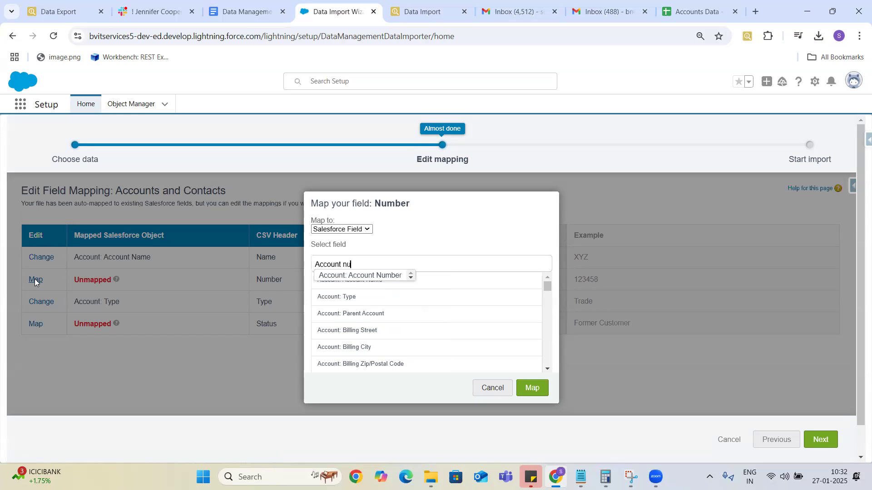
click(369, 277)
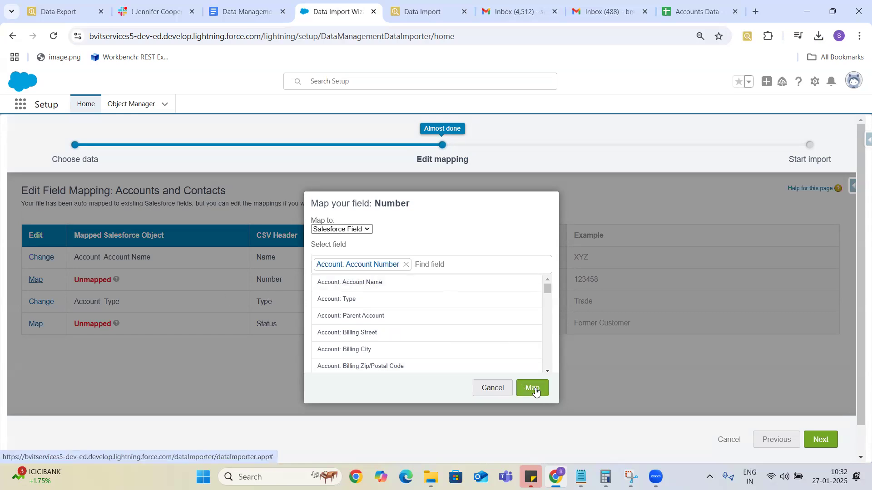
click(534, 389)
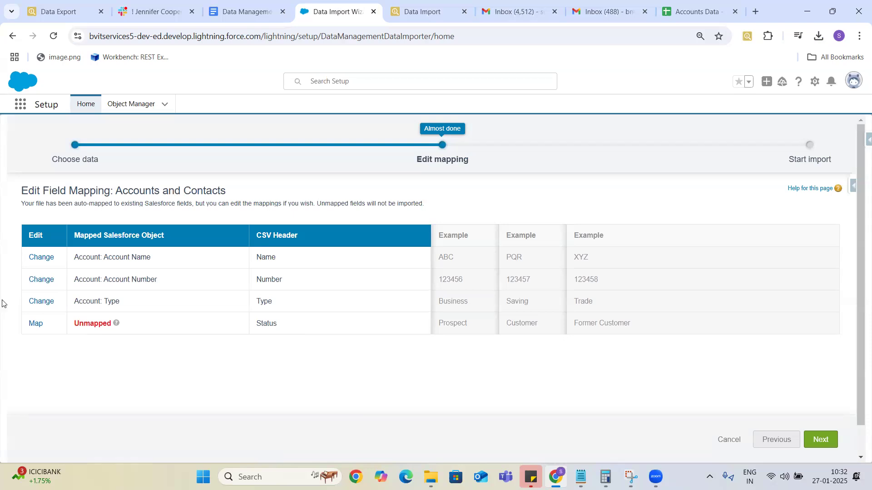
Leave Status unmapped after searching 'status', and duplicate the import wizard tab.
click(34, 323)
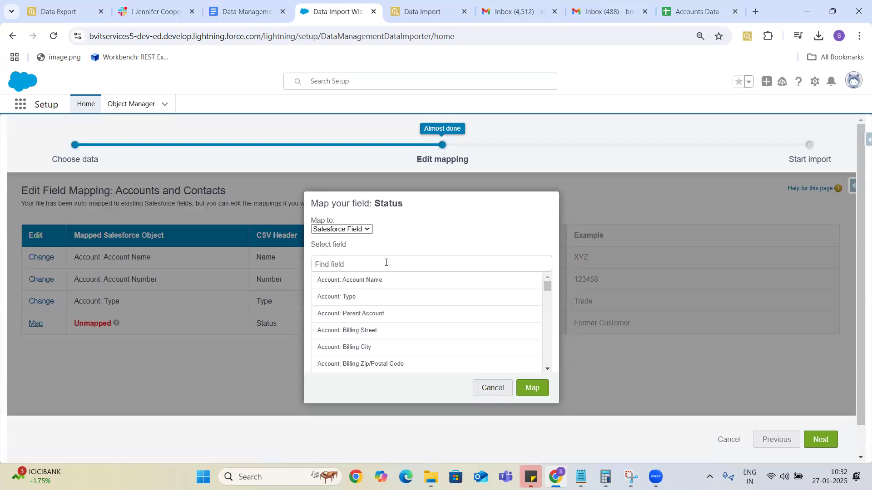
text(st)
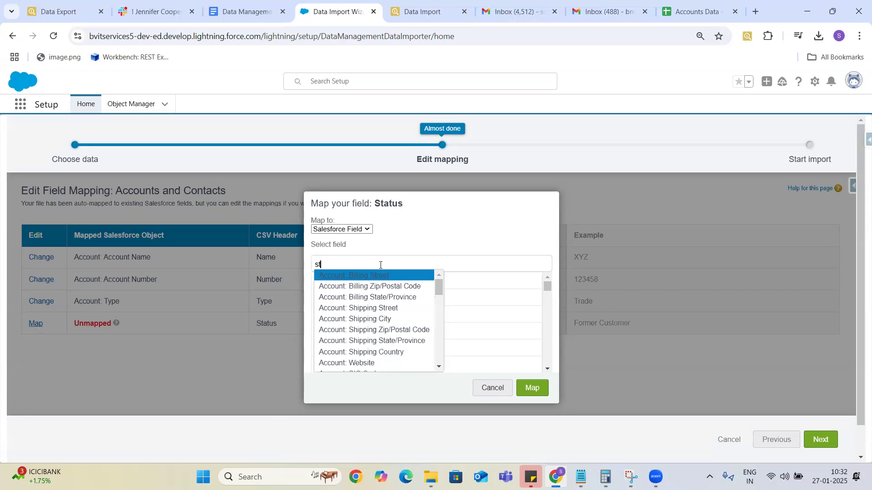
text(atus)
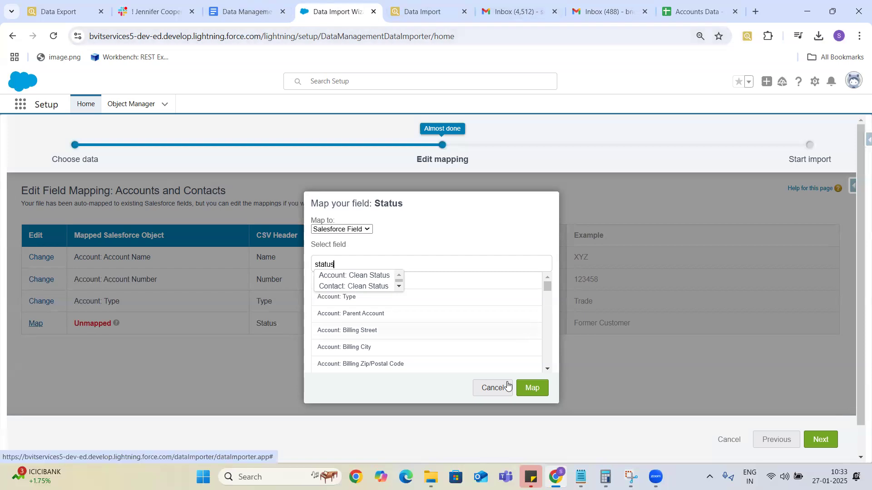
click(493, 389)
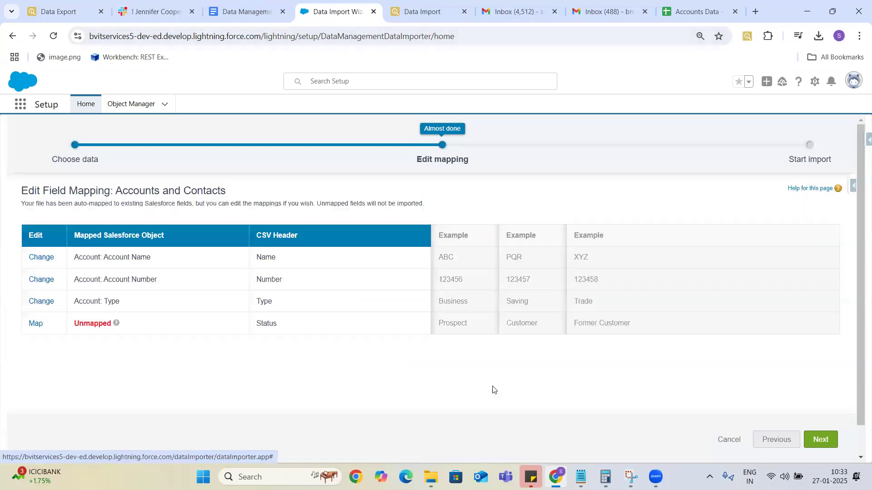
right_click(331, 13)
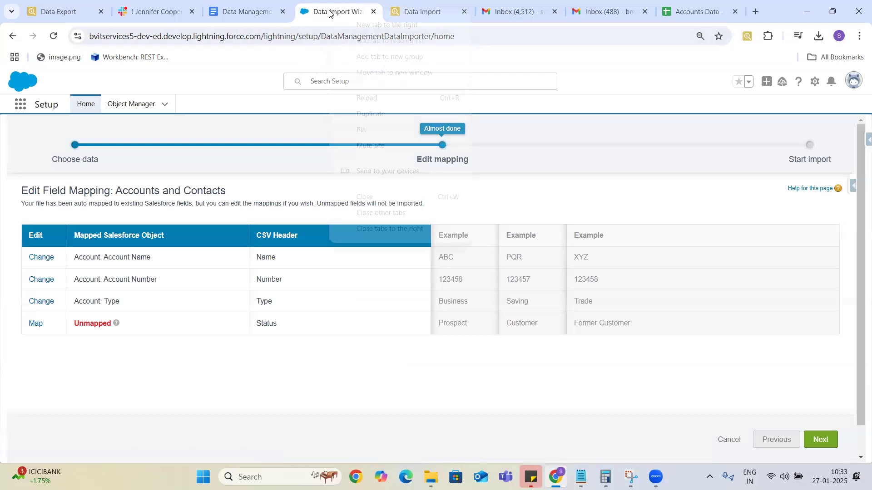
click(377, 120)
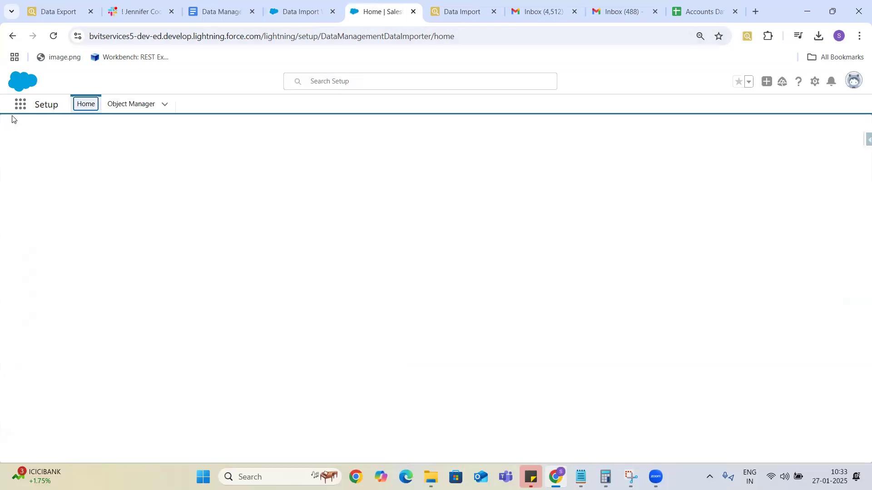
Open the December 25 account and review its details: Type Prospect, Industry Chemicals, empty Account Number.
click(19, 105)
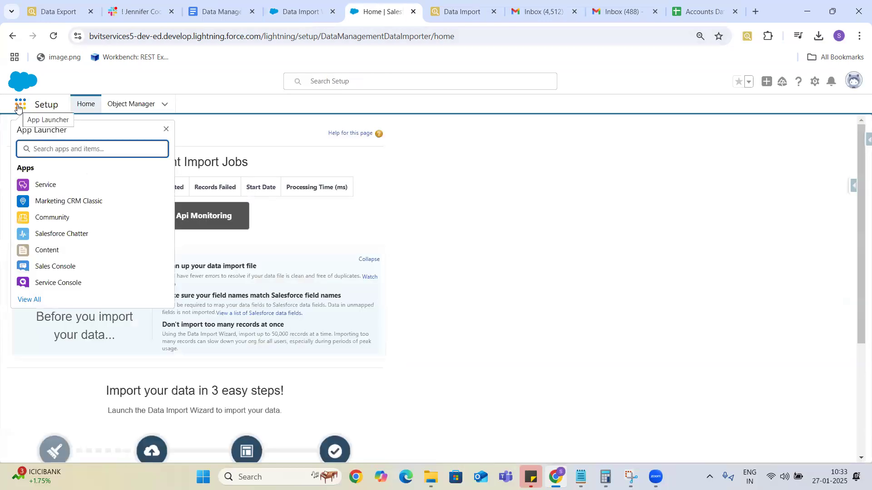
text(Acco)
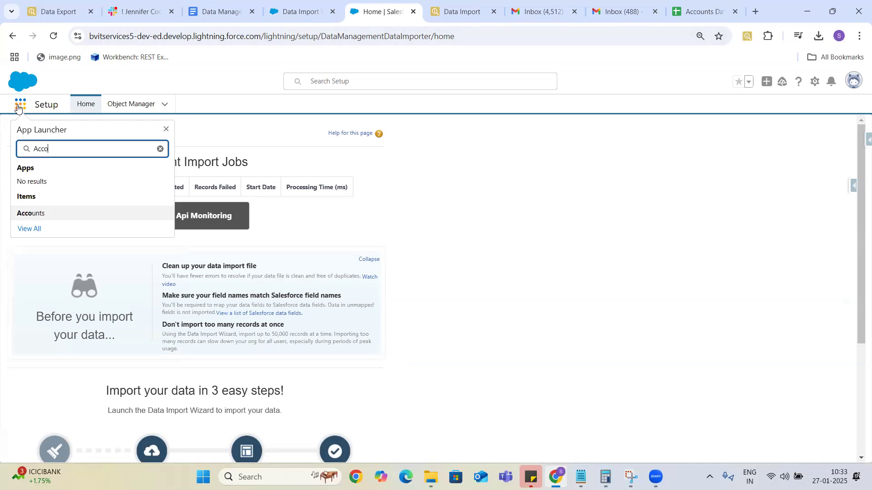
text(unt)
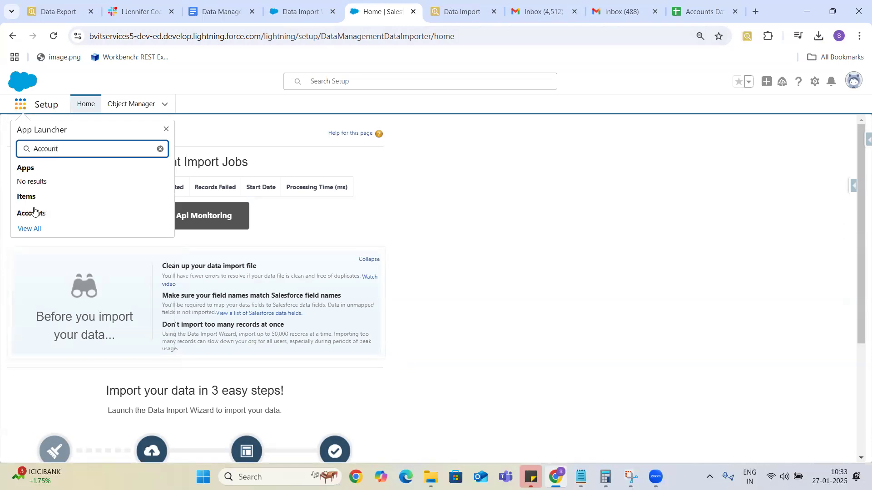
click(37, 213)
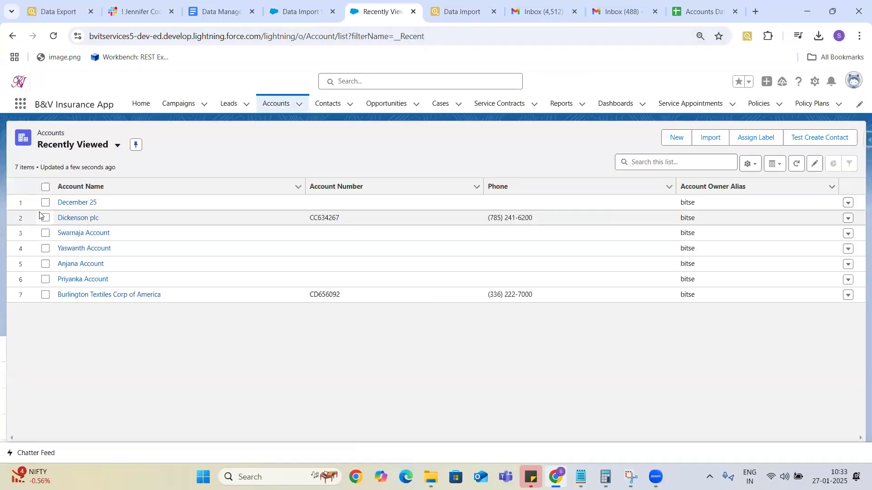
click(75, 202)
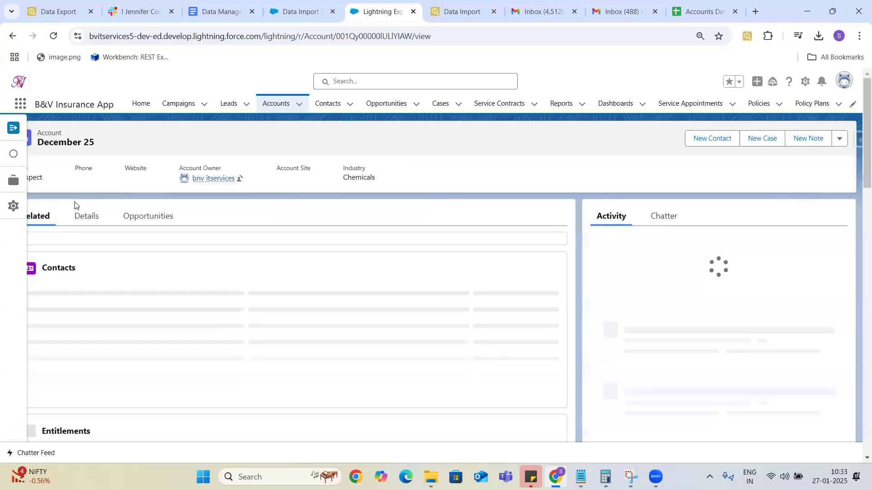
click(78, 214)
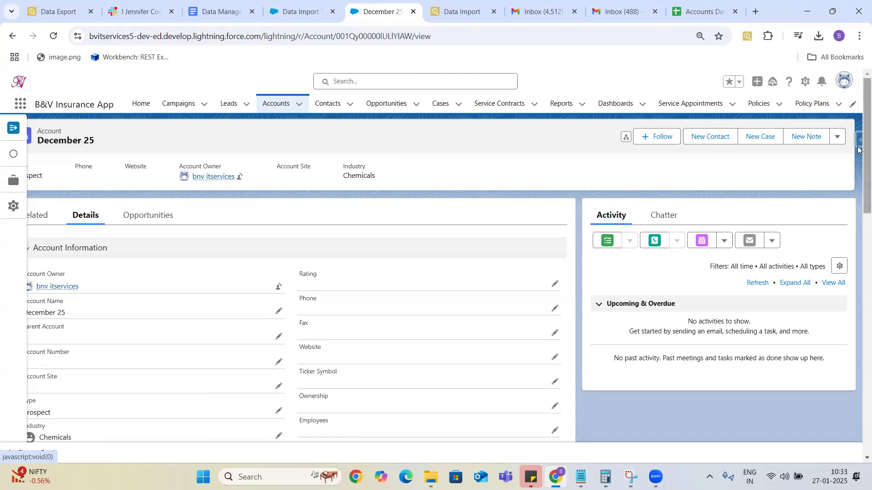
drag(858, 143, 858, 287)
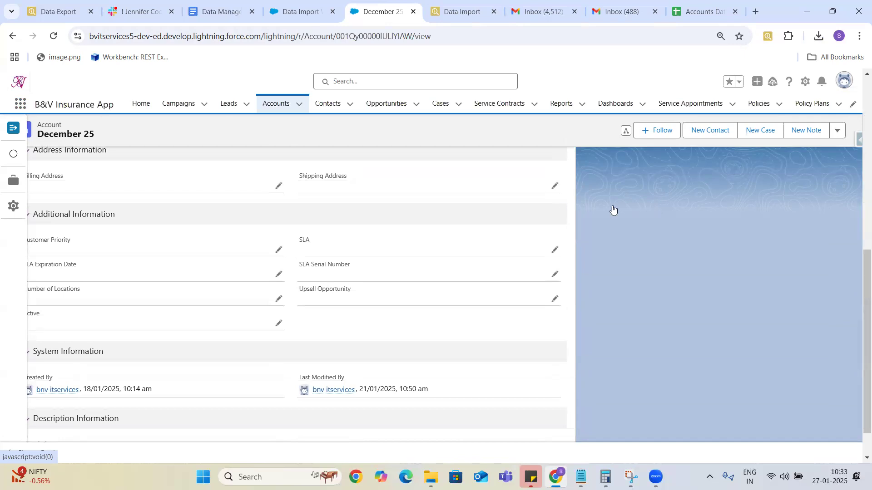
drag(858, 318, 858, 111)
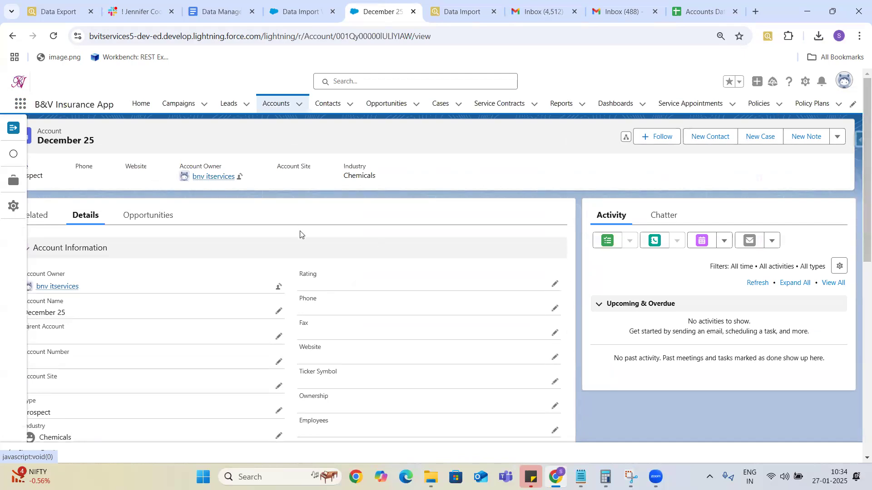
Open the Account object's Fields & Relationships in Object Manager and search for 'Stat'.
click(804, 83)
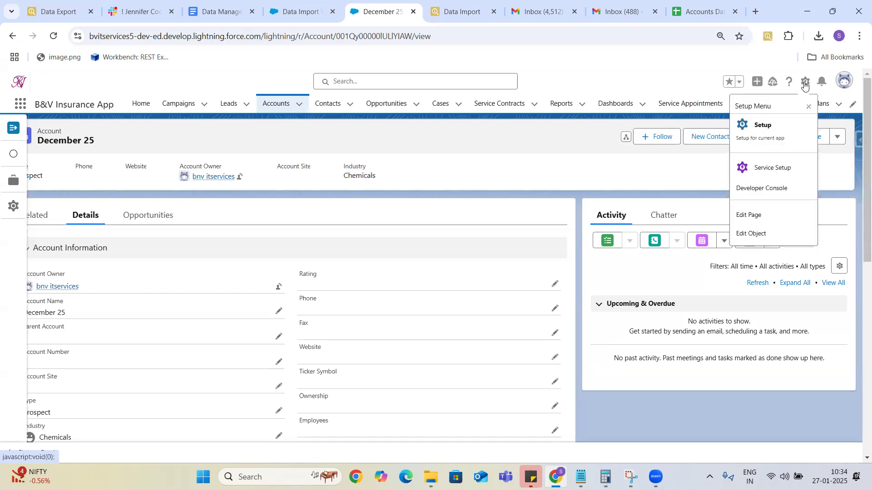
click(756, 235)
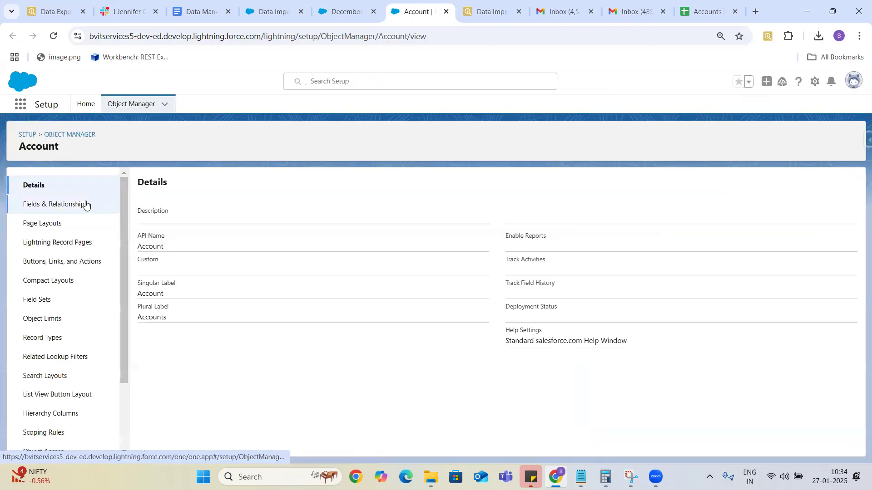
click(69, 205)
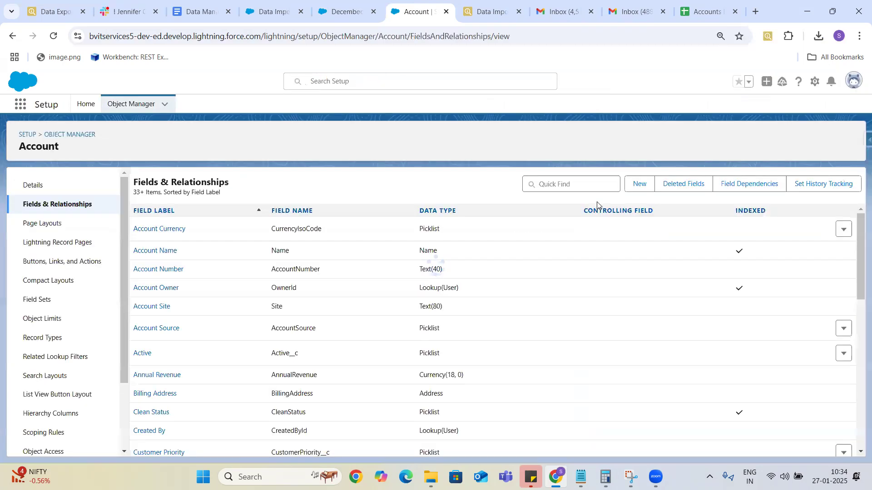
click(586, 185)
text(Stat)
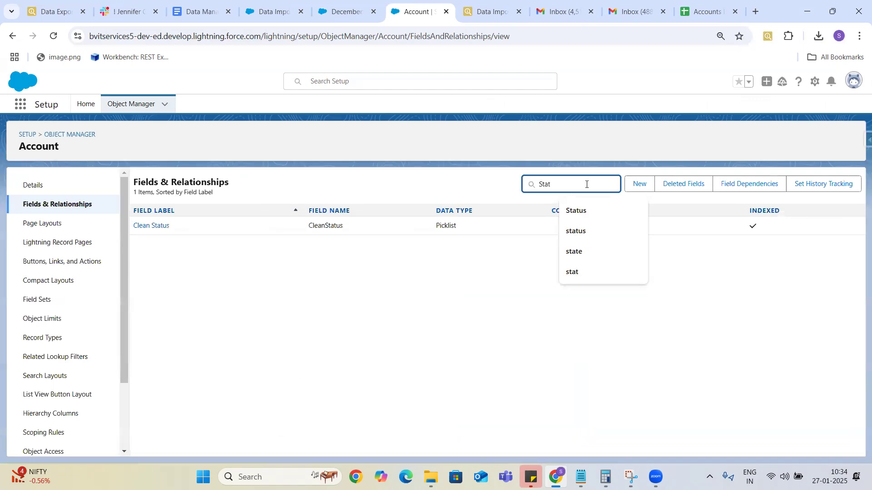
key(BackSpace)
key(BackSpace)
key(BackSpace)
key(BackSpace)
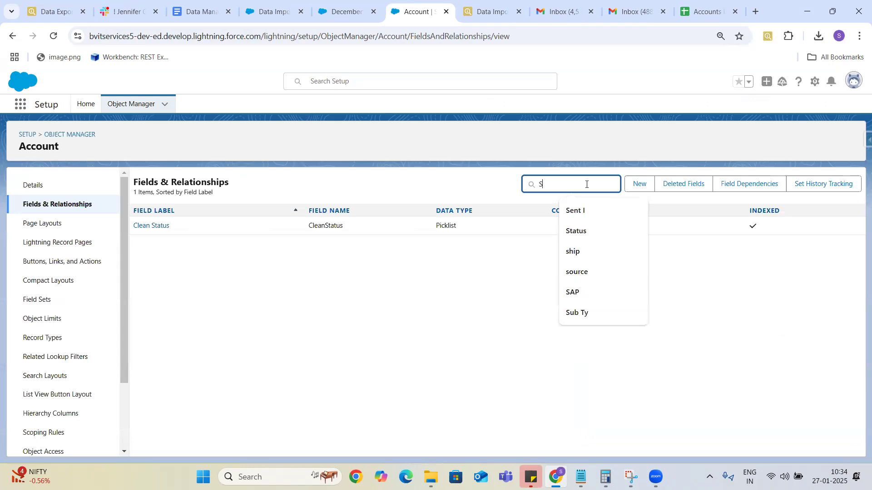
Inspect the December 25 account's Type picklist values, keeping Prospect and cancelling the edit.
click(344, 11)
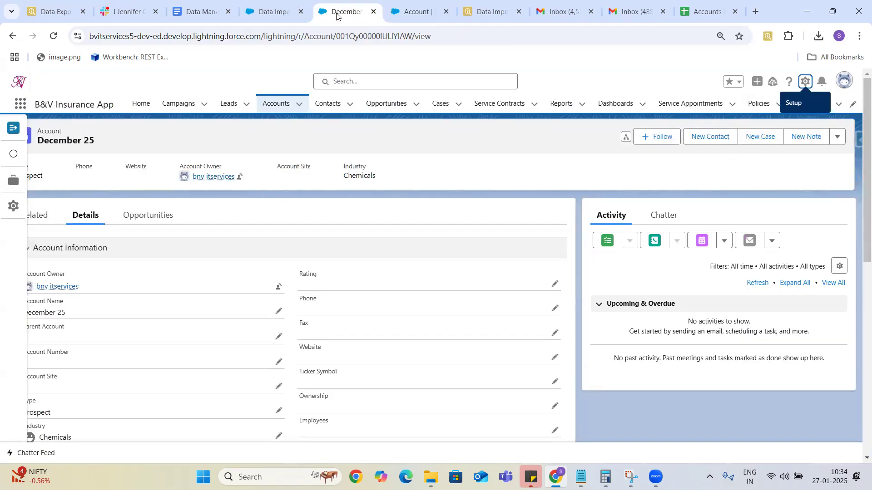
click(278, 411)
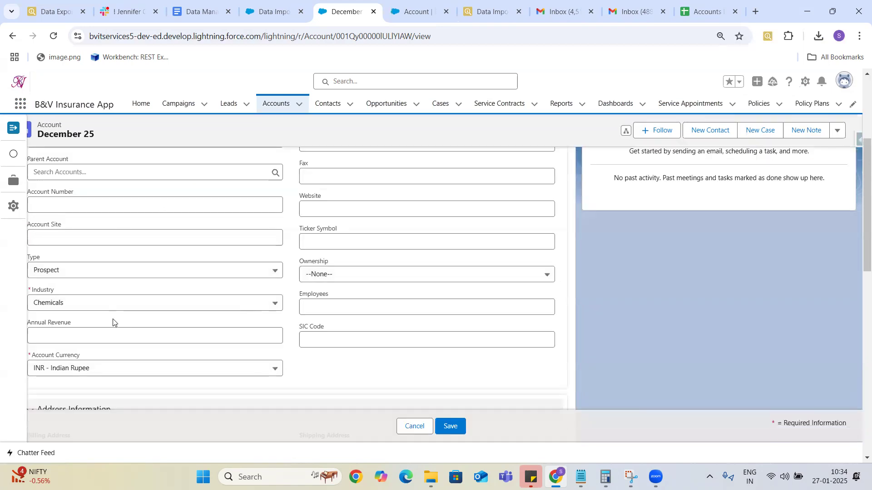
click(274, 272)
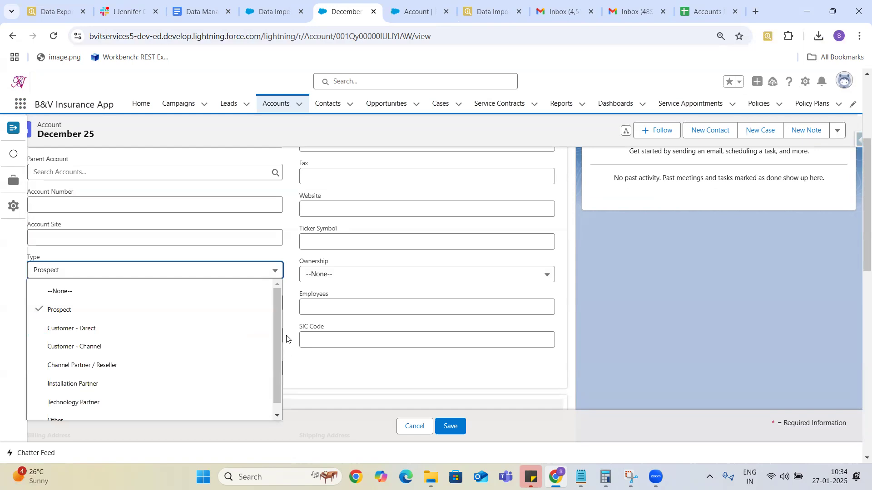
click(278, 327)
drag(278, 326, 277, 294)
click(317, 389)
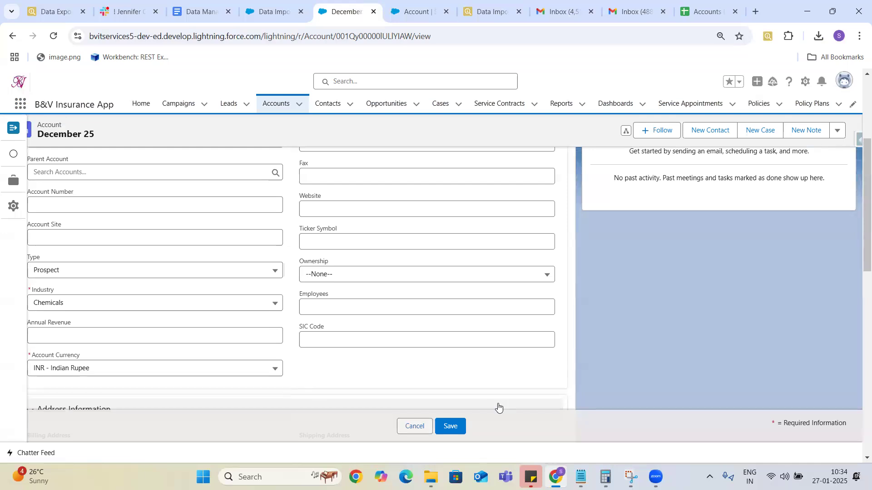
key(Escape)
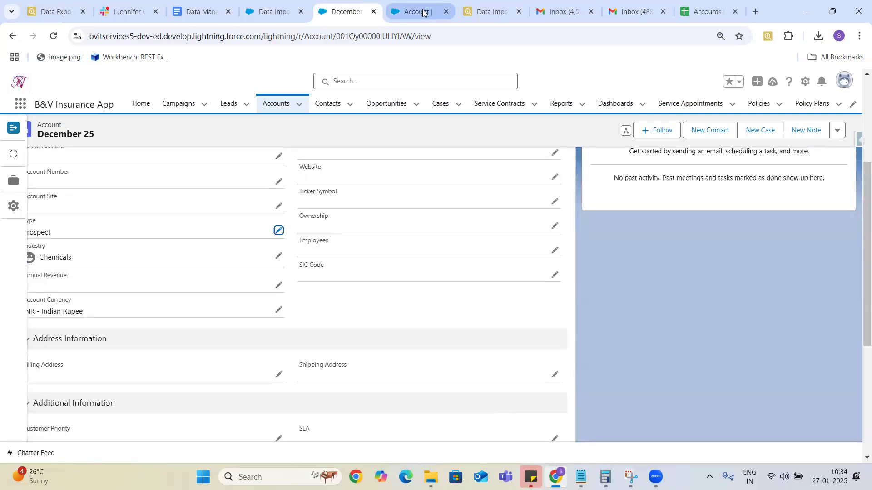
click(423, 12)
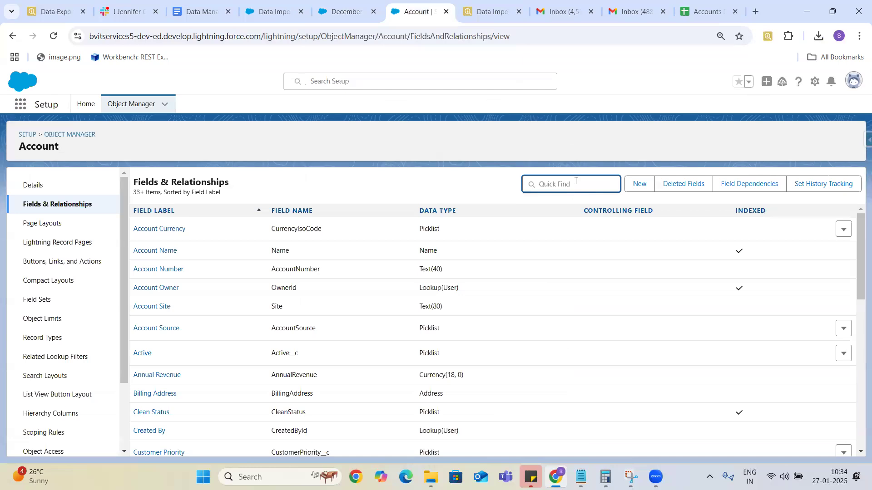
Define a new Picklist field labelled Status with values Prospect, Customer, Former Customer, Cancelled.
click(640, 185)
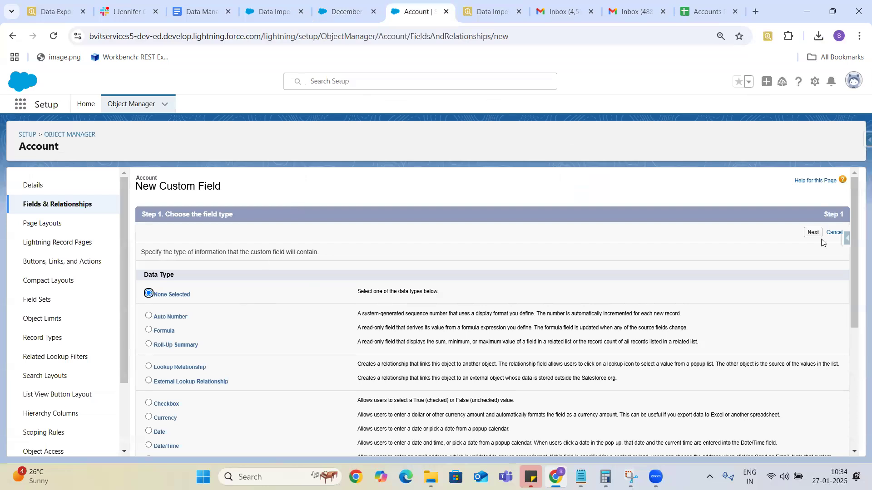
drag(858, 208, 859, 335)
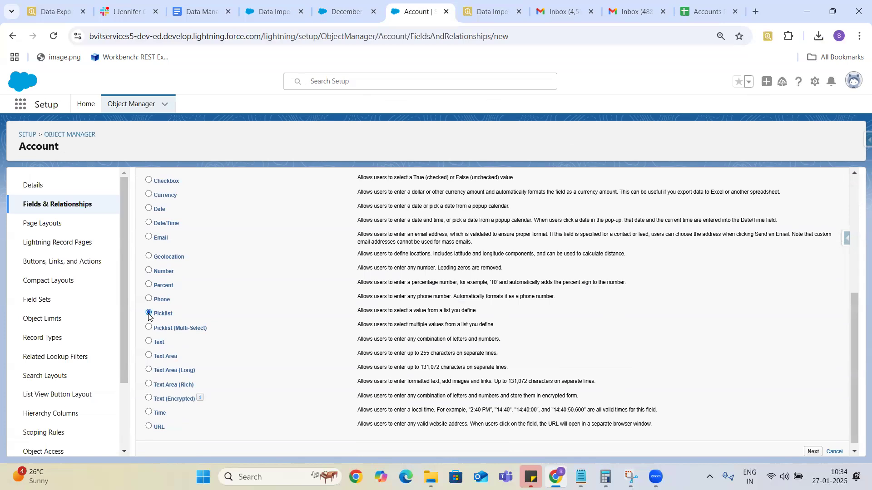
key(Return)
click(335, 253)
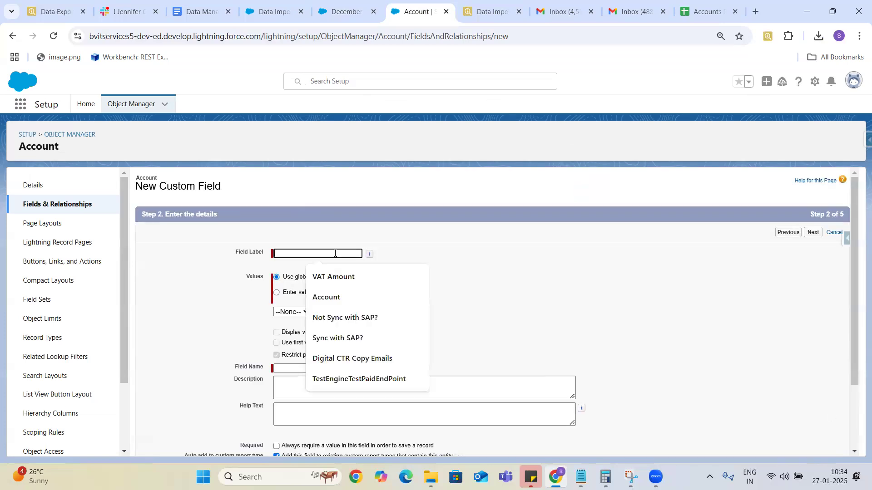
text(Stat)
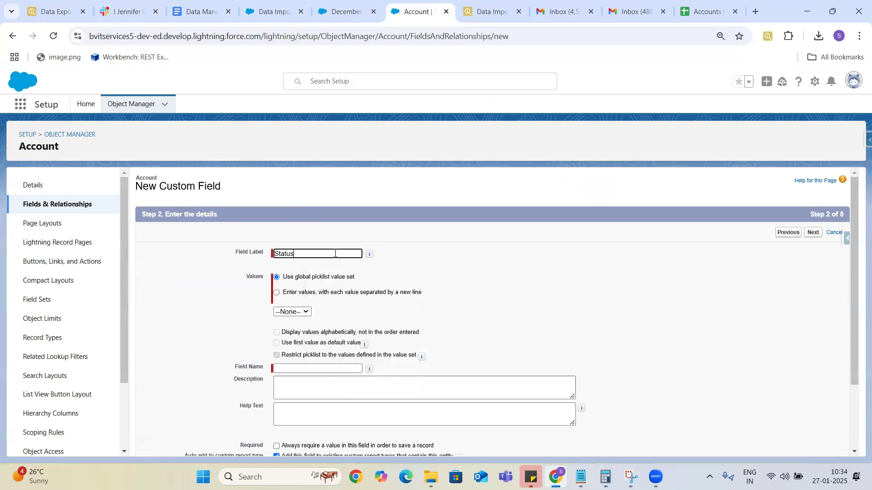
text(us)
click(276, 292)
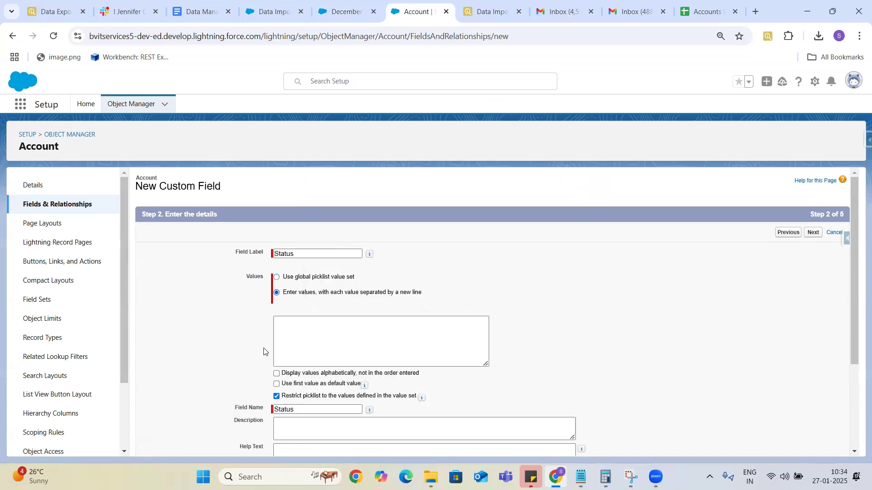
click(288, 326)
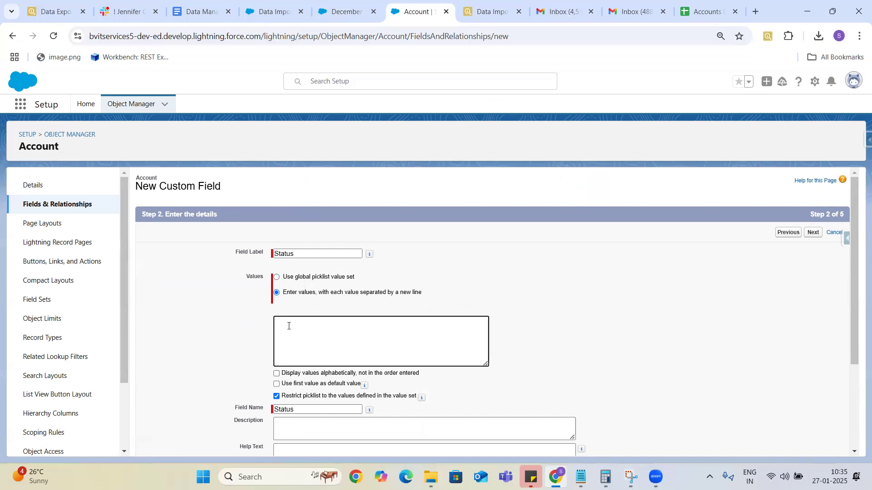
text(Prosep)
key(BackSpace)
text(ustomer)
Make the Status field visible to all profiles, keep all Account layouts, and save.
drag(859, 277, 859, 357)
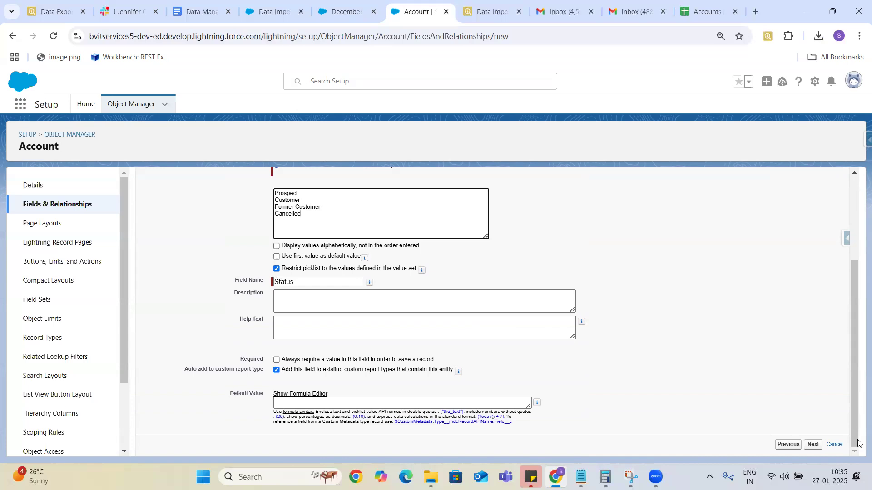
click(813, 445)
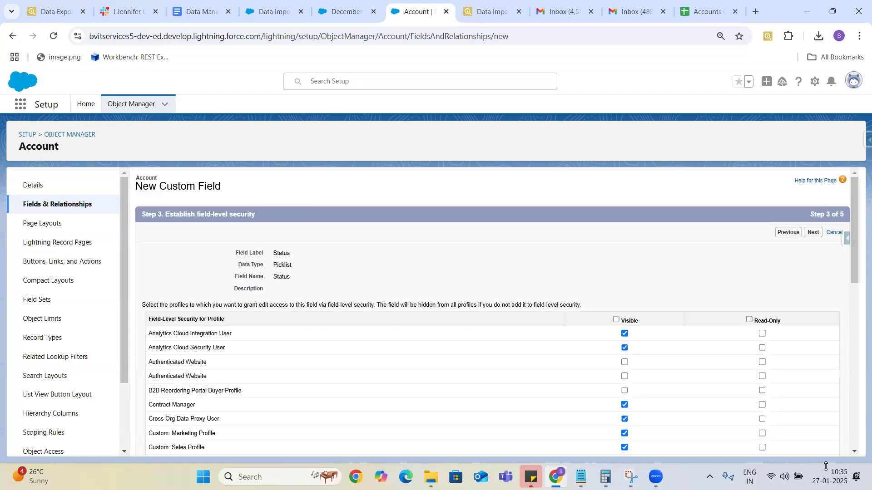
click(617, 320)
click(616, 321)
click(616, 321)
click(813, 232)
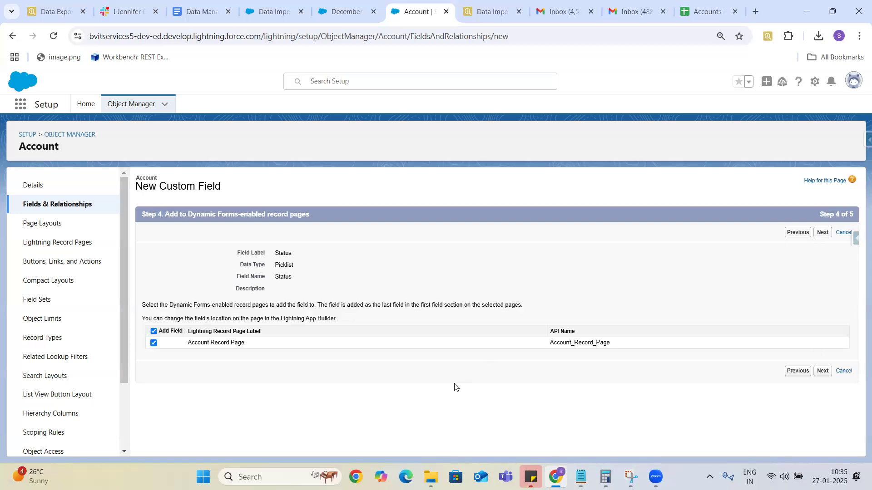
click(823, 233)
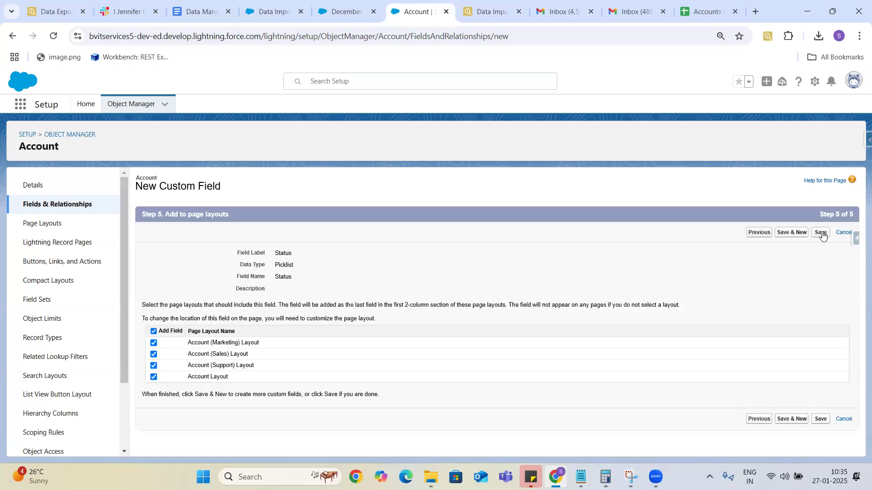
click(821, 233)
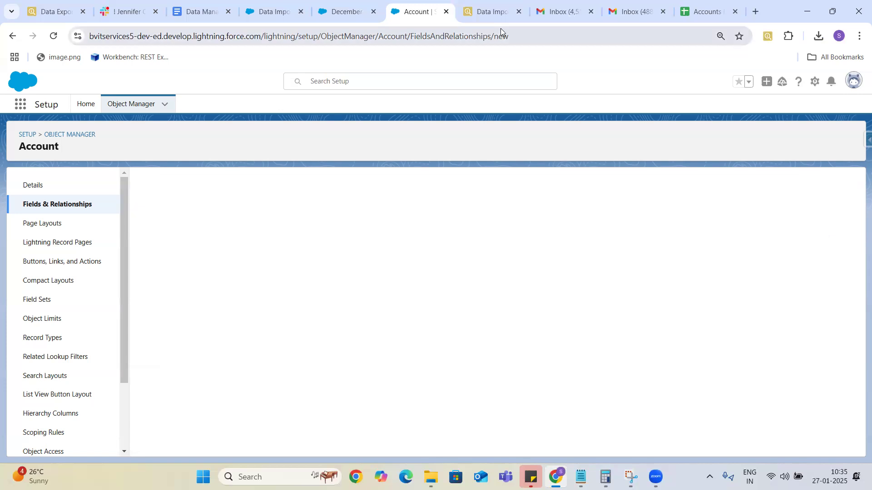
Reload the Data Import page and relaunch the wizard to add new Accounts and Contacts from CSV.
click(342, 11)
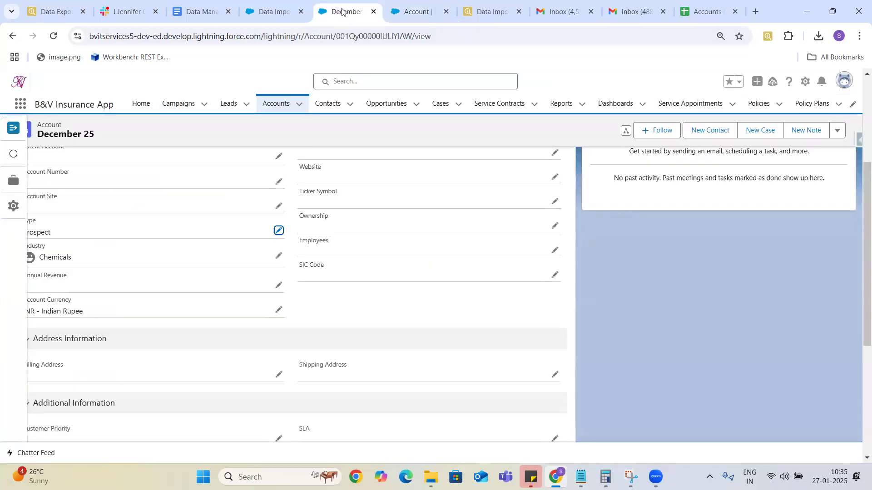
click(285, 11)
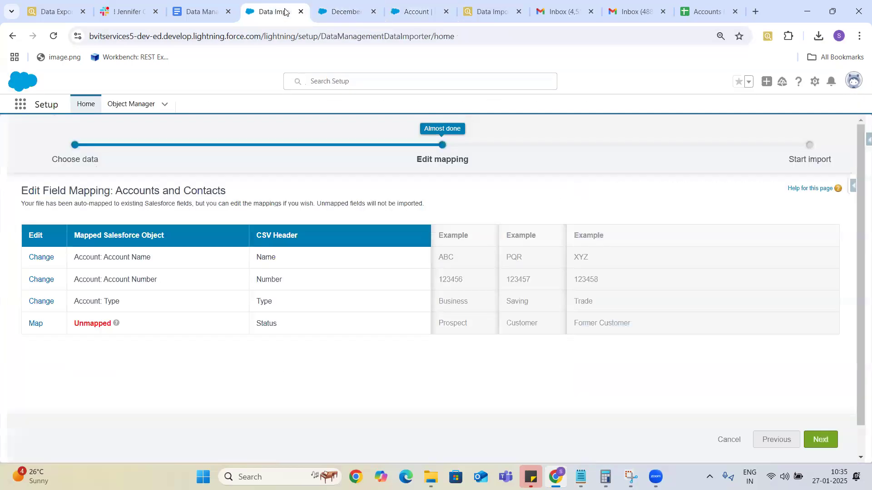
click(51, 36)
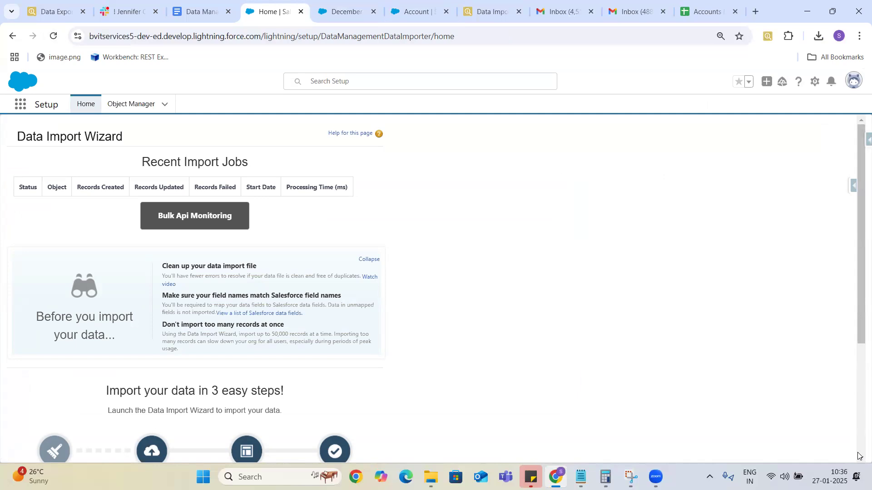
right_click(824, 370)
key(Escape)
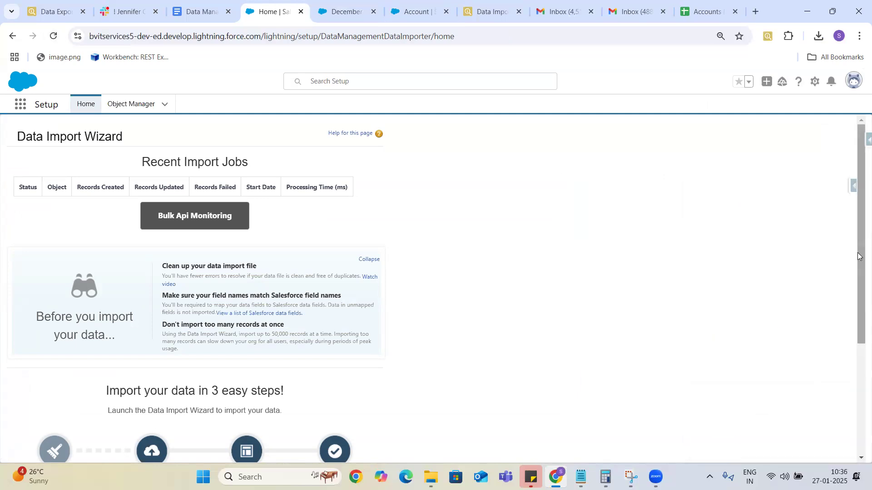
scroll(861, 379, down, 4)
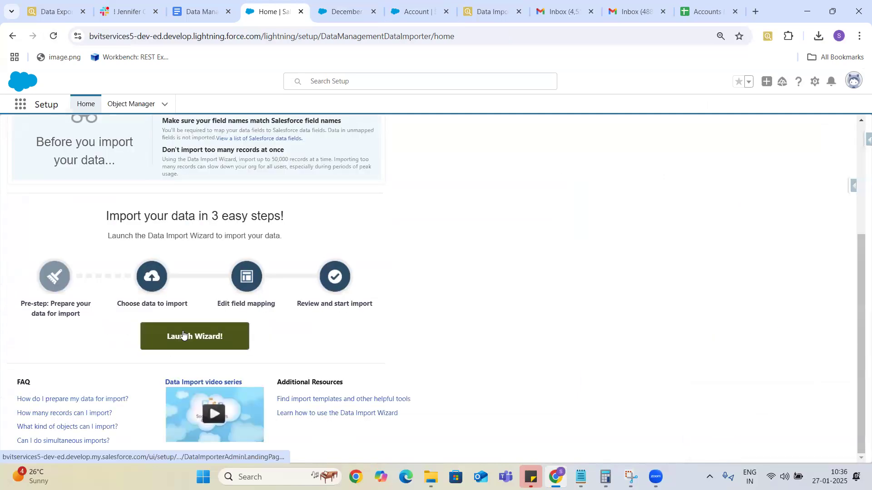
click(195, 337)
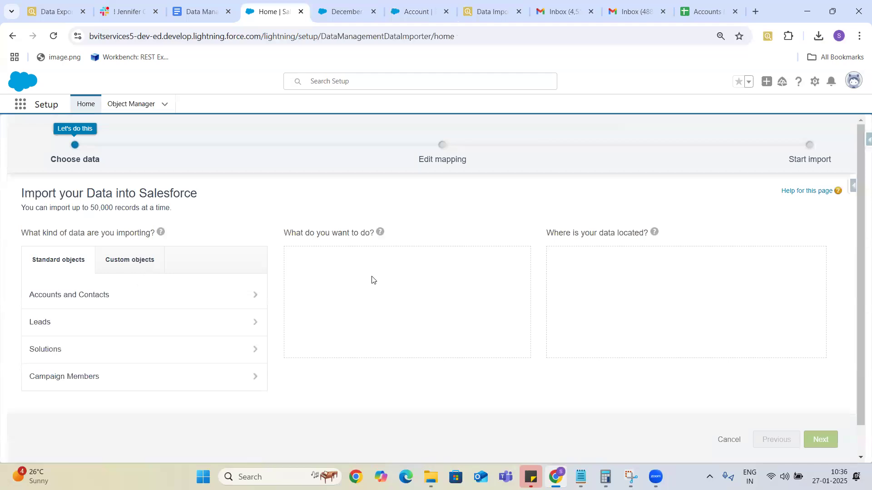
click(190, 295)
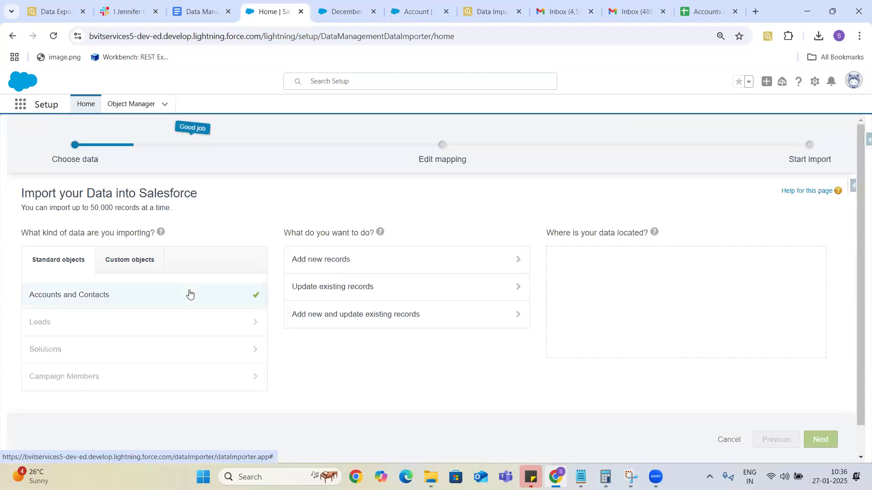
click(338, 260)
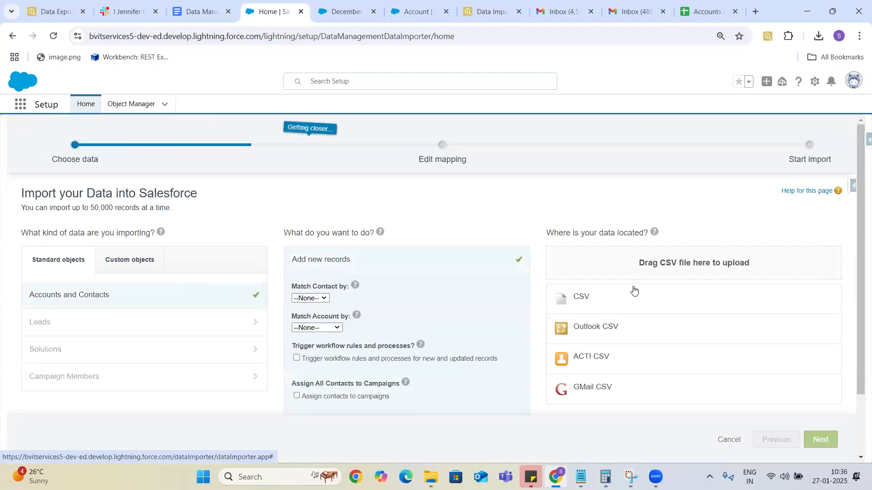
click(589, 297)
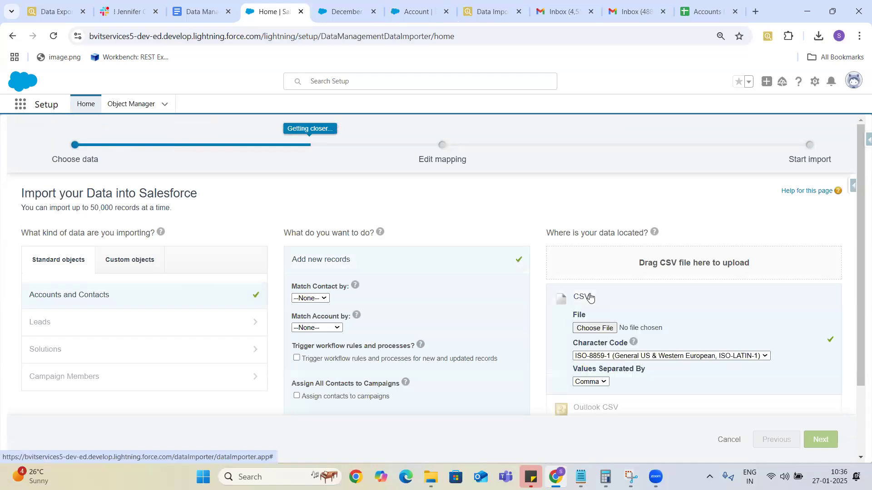
Attach Accounts Data - Sheet1 from Downloads and advance to mapping, where Status maps to Account: Status.
click(591, 328)
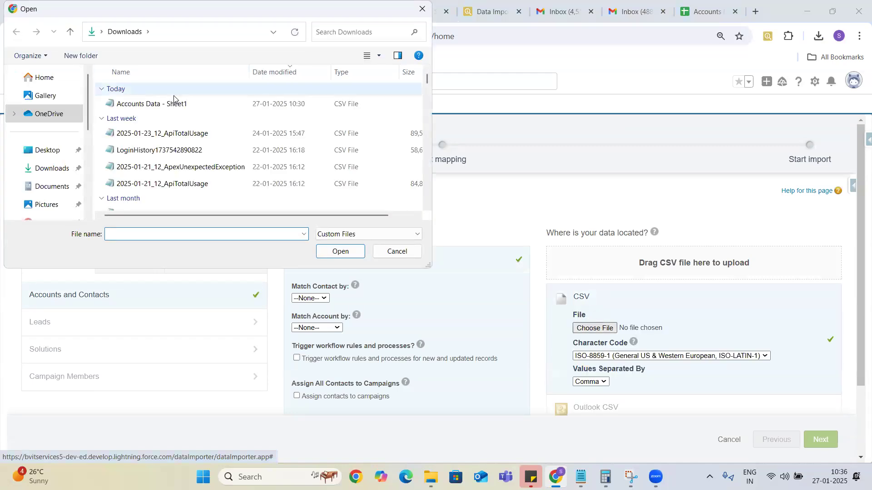
click(176, 103)
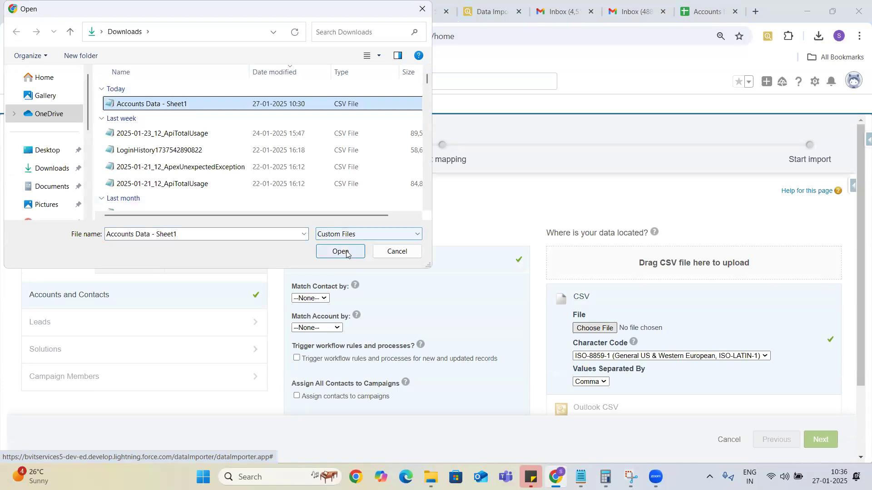
click(347, 252)
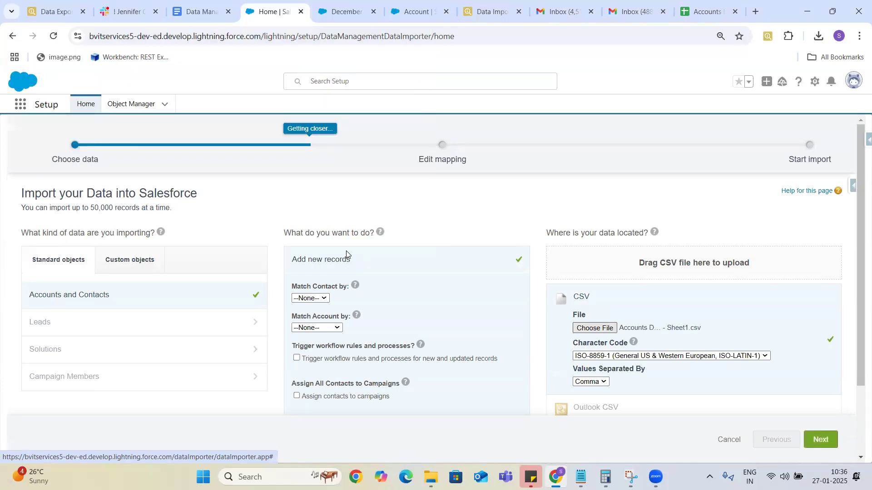
click(831, 438)
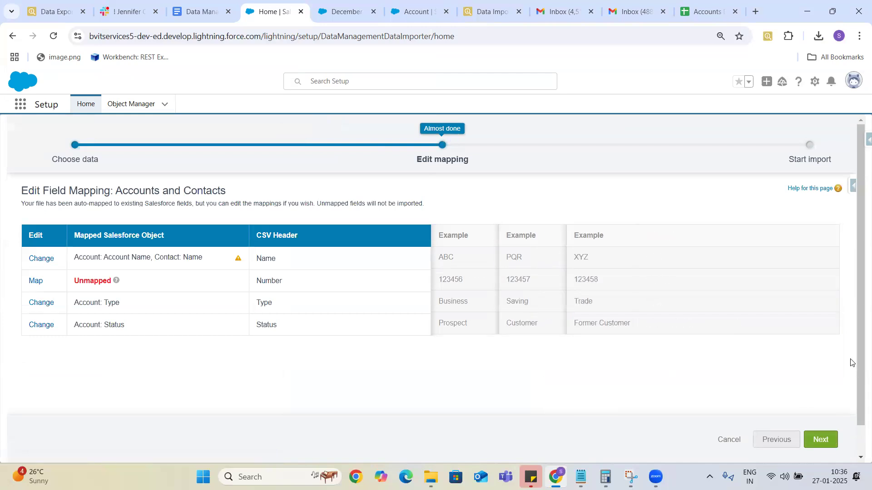
Return from review and remap Name to Account: Account Name only, dropping Contact: Name.
click(860, 460)
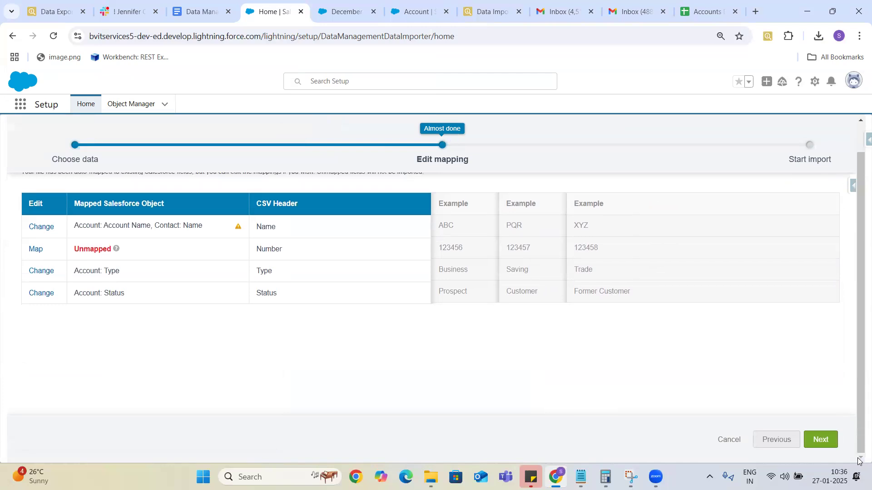
click(832, 432)
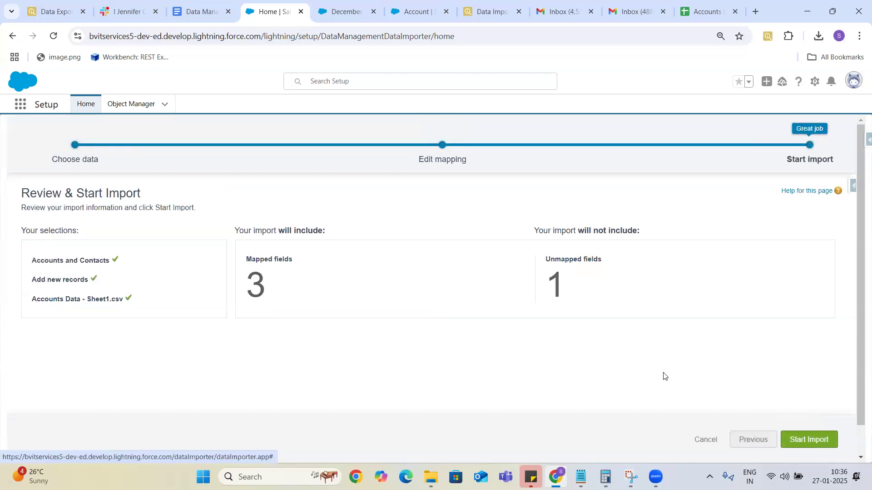
click(739, 440)
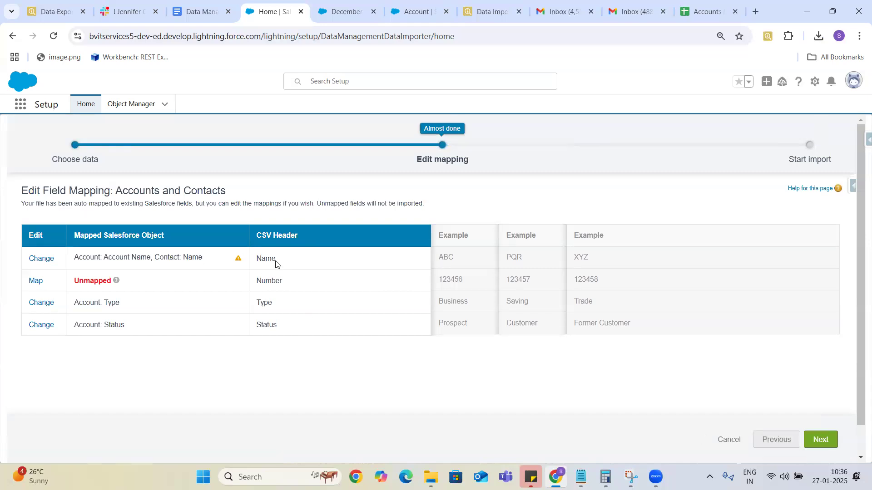
click(40, 259)
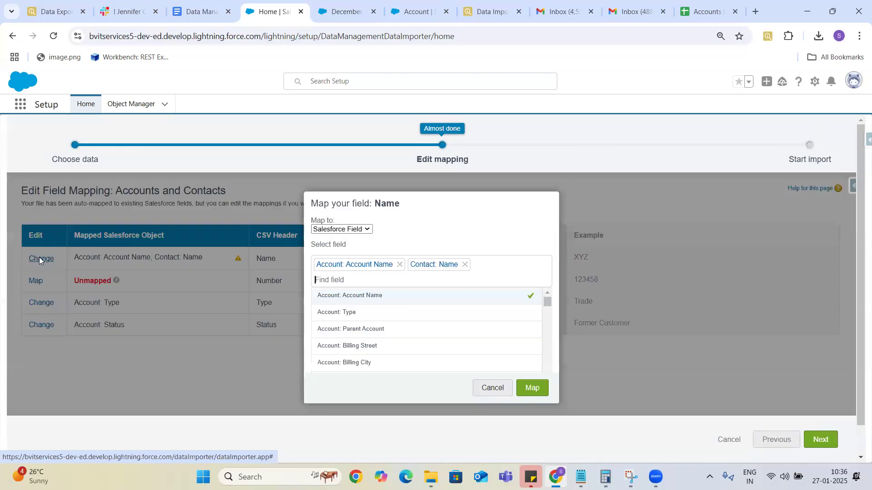
click(371, 296)
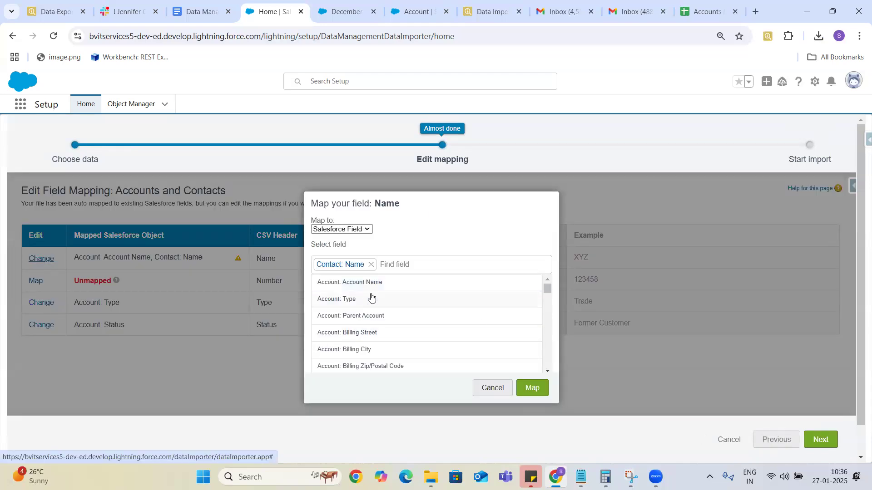
click(362, 282)
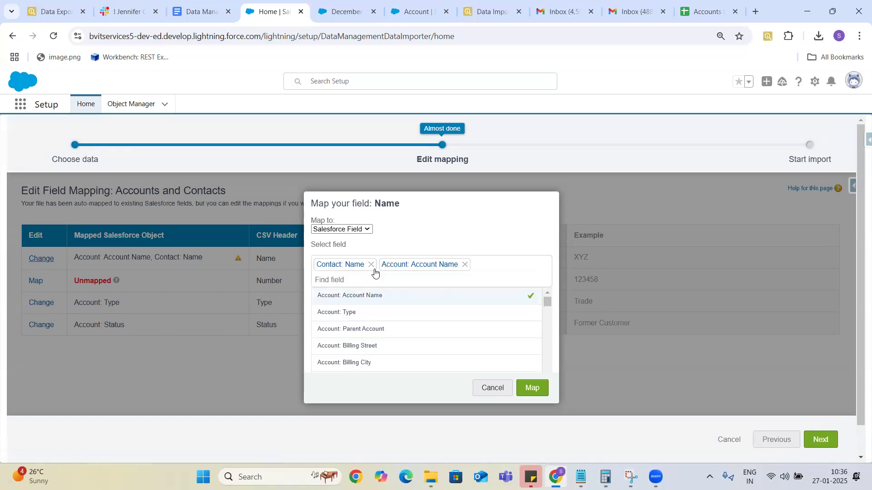
click(370, 266)
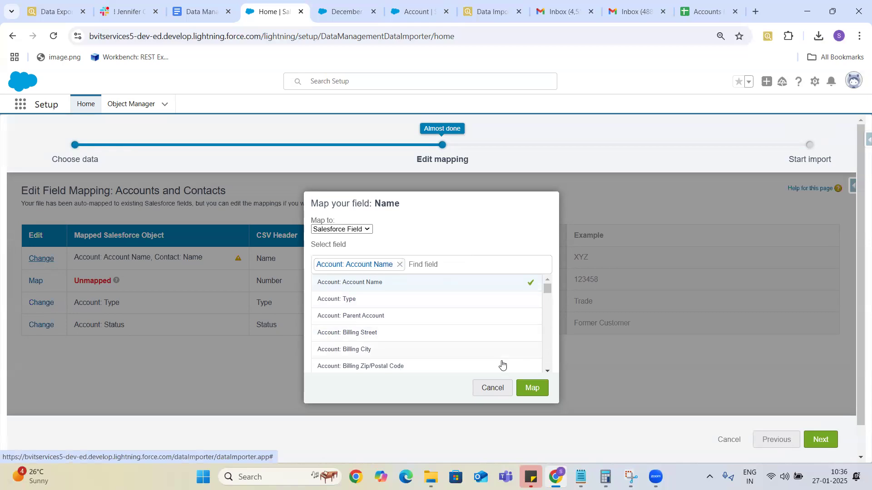
click(532, 389)
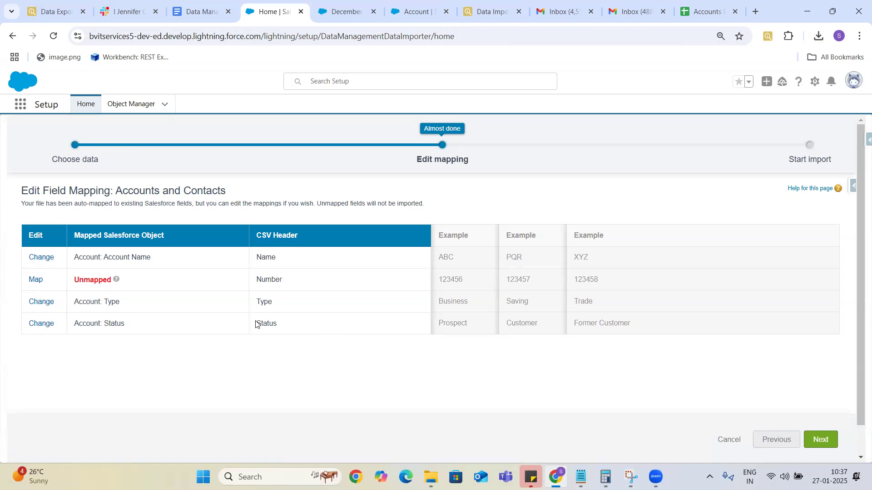
right_click(285, 332)
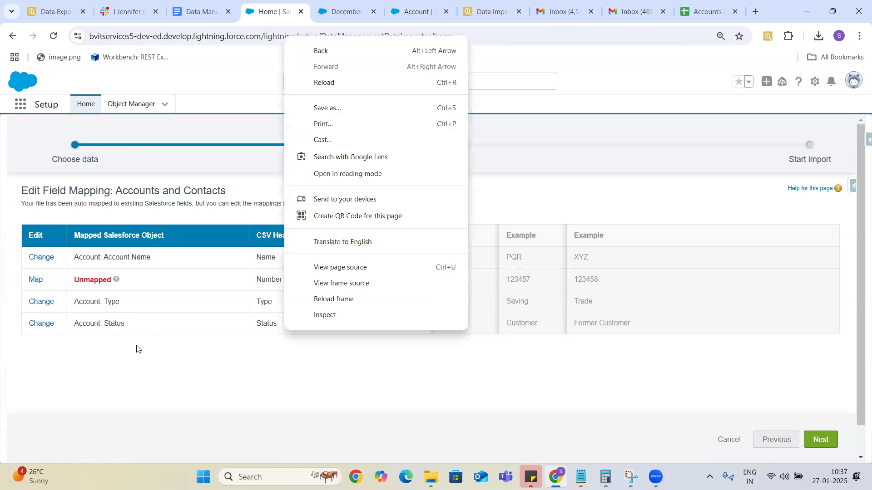
Map the Number column to Account: Account Number and proceed to Review & Start Import.
click(138, 360)
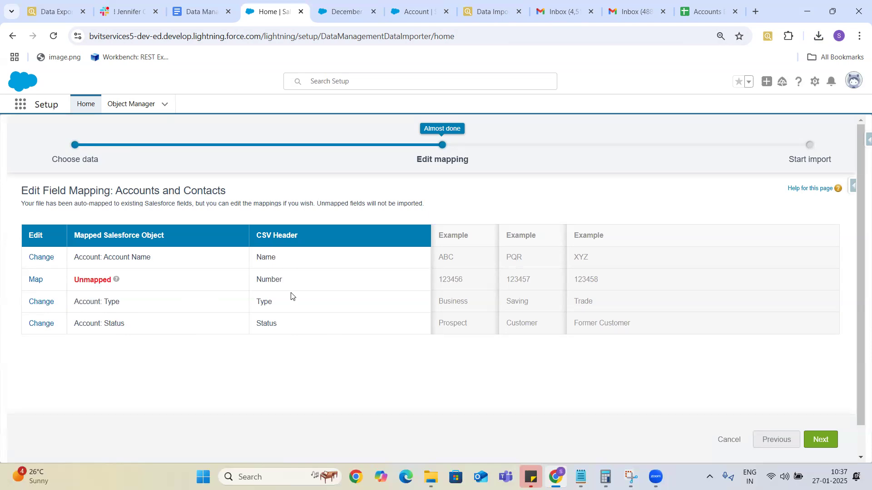
click(35, 280)
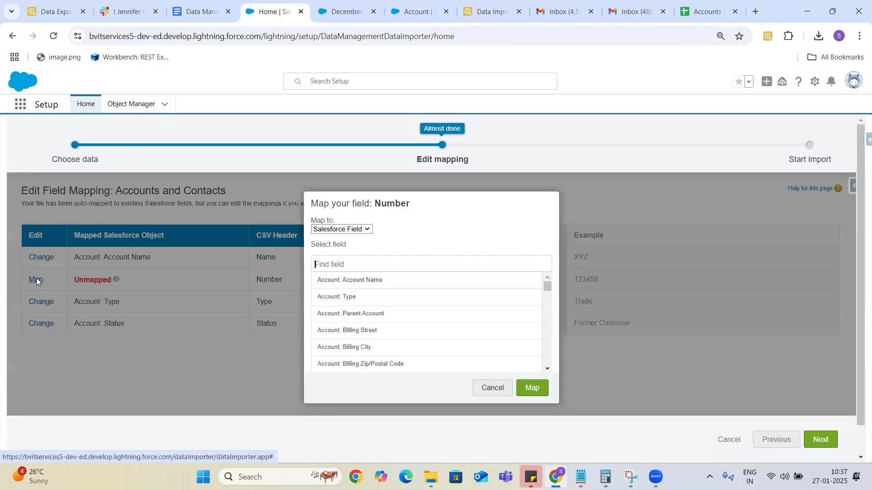
click(385, 264)
text(A)
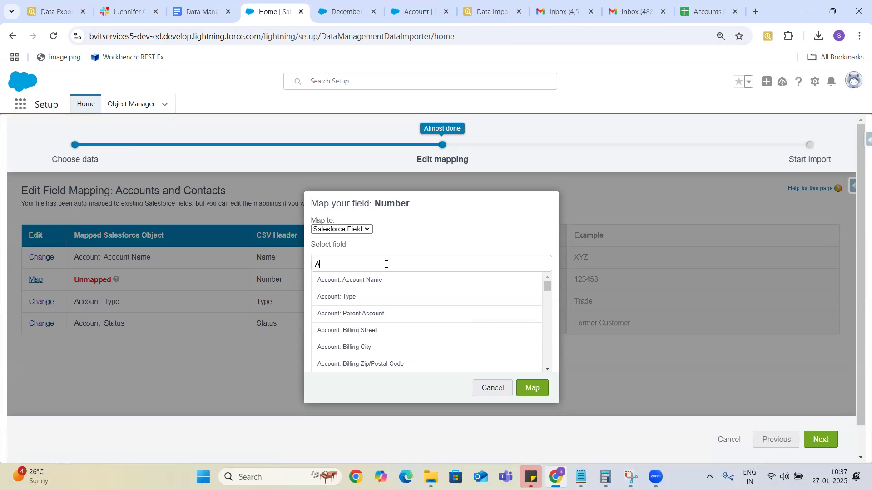
text(ccoiun)
key(BackSpace)
key(BackSpace)
key(BackSpace)
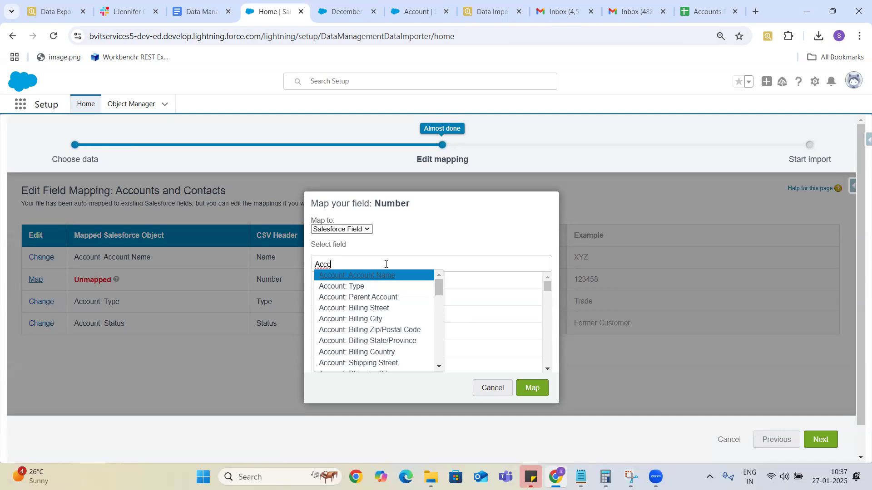
text(unt nu)
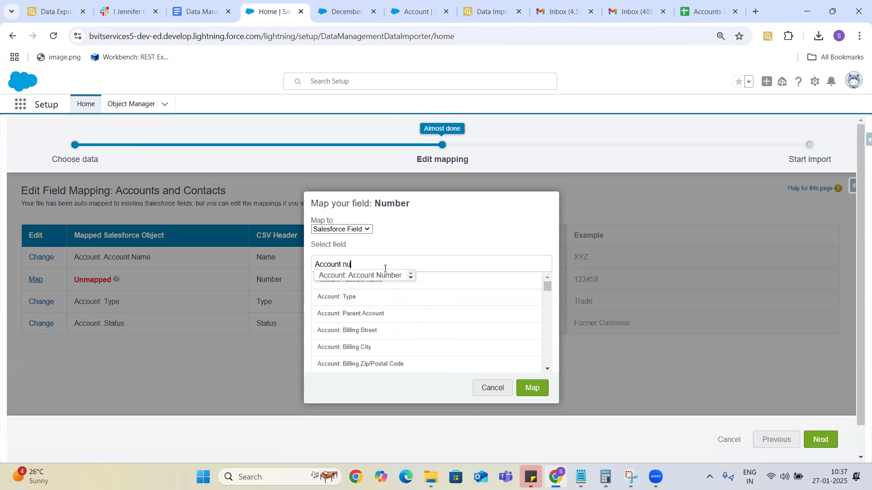
click(383, 277)
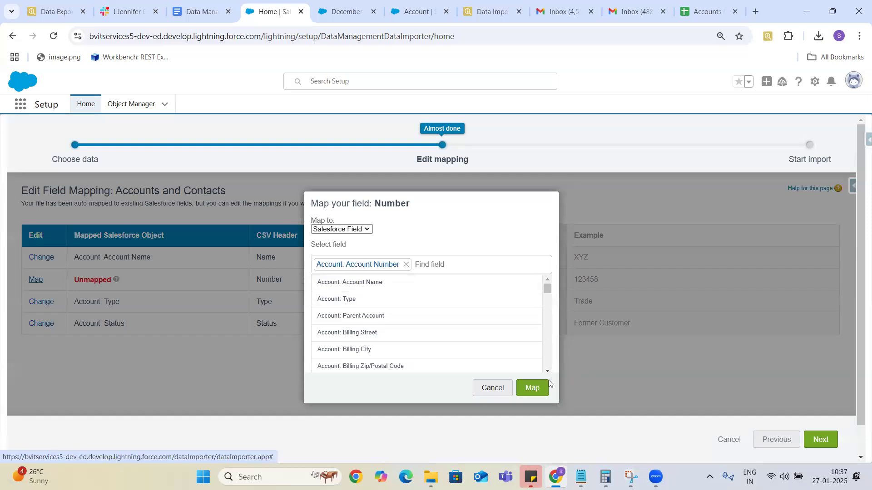
click(530, 390)
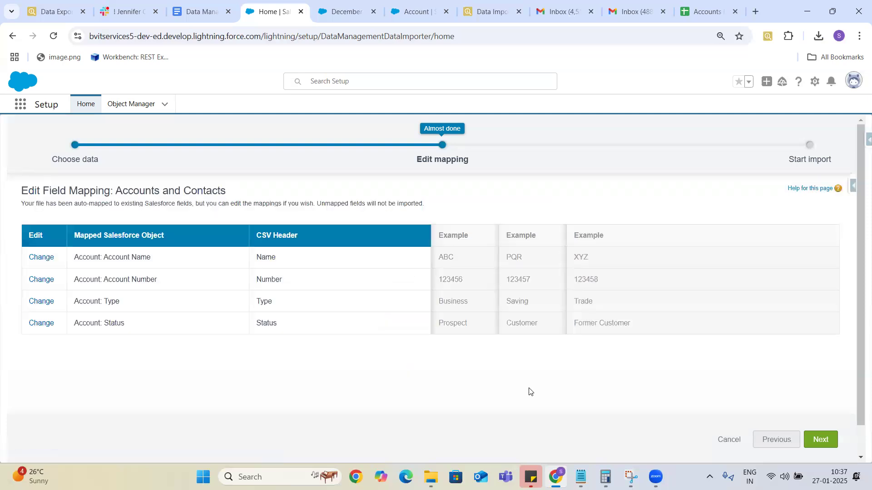
click(831, 432)
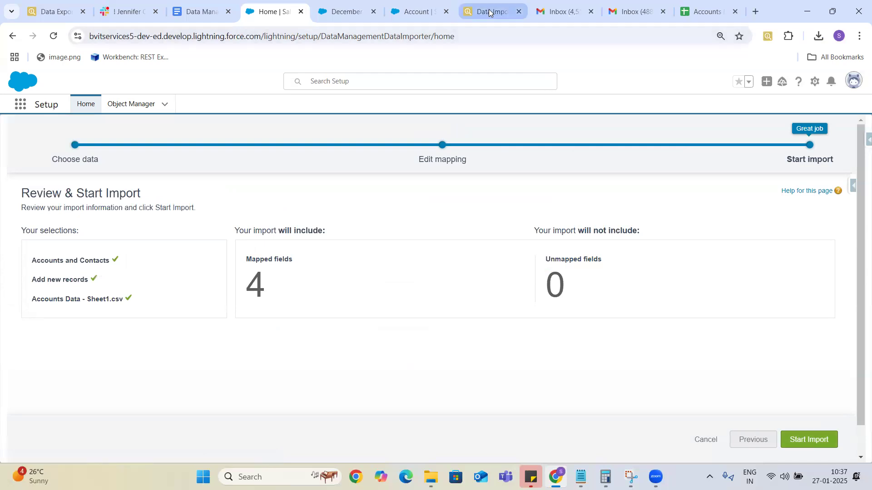
Show the All Accounts list view, noting its 17 records, then go back to the import review.
click(406, 12)
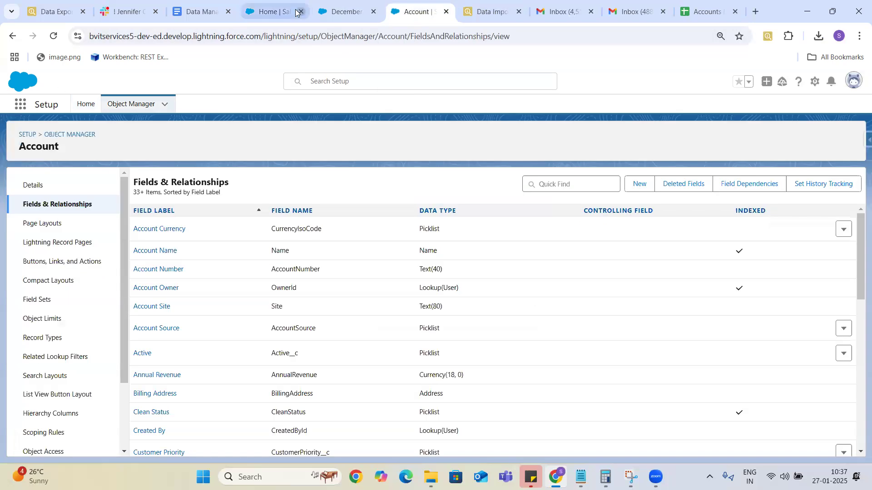
click(342, 17)
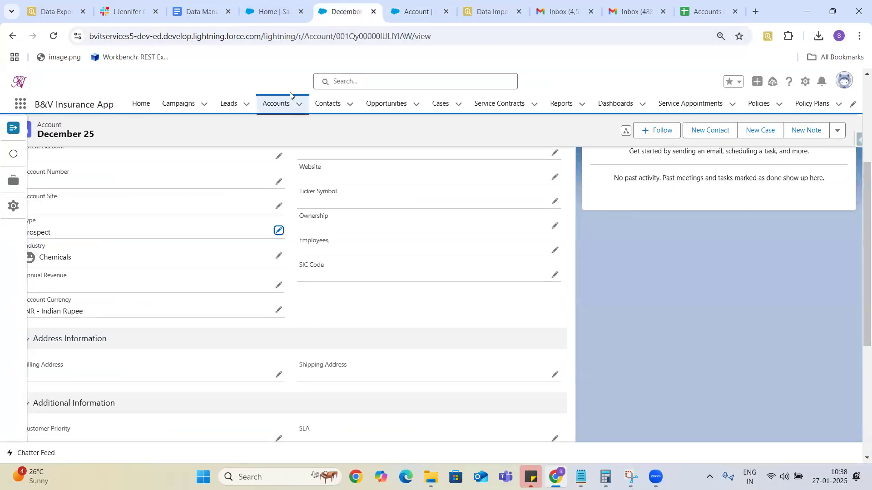
click(282, 104)
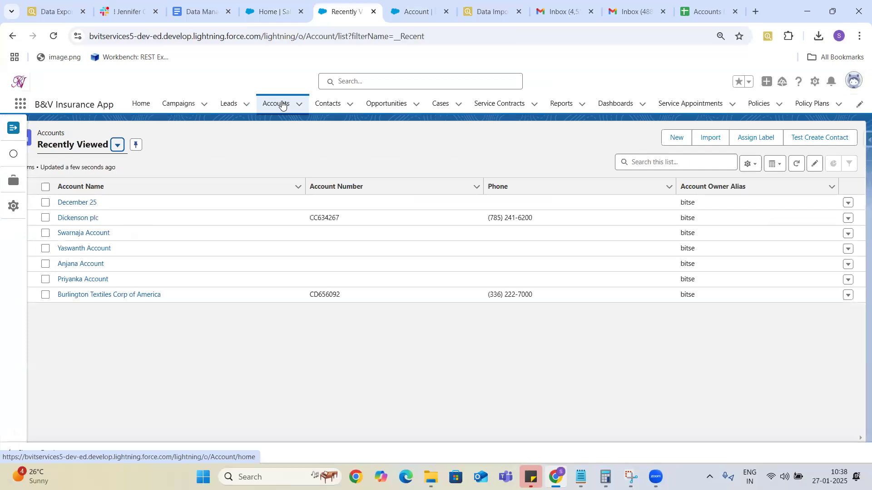
click(13, 129)
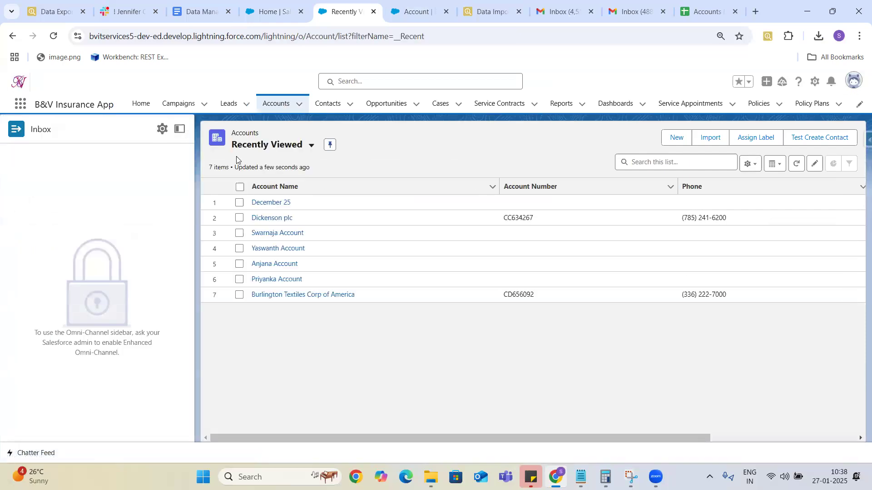
click(308, 145)
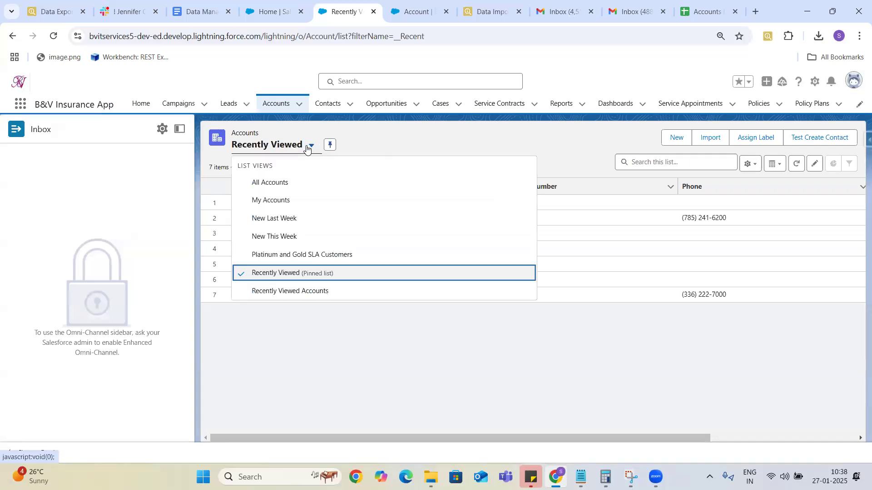
click(271, 186)
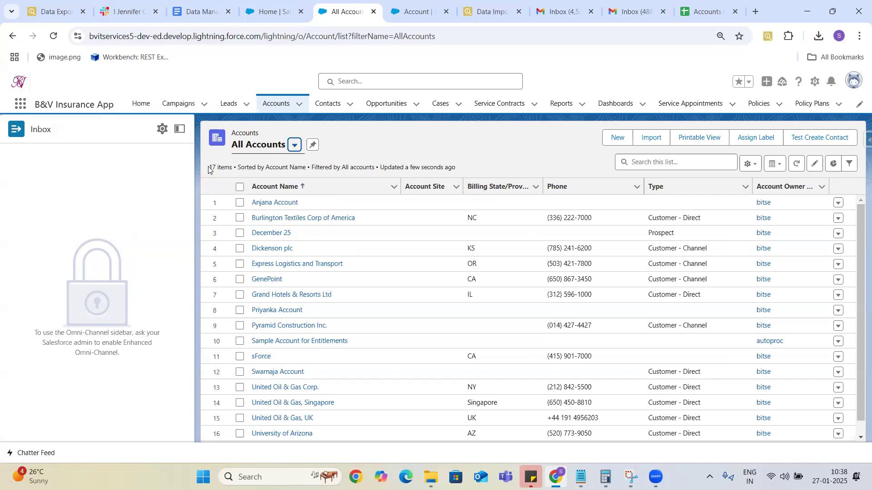
drag(209, 167, 235, 168)
click(491, 12)
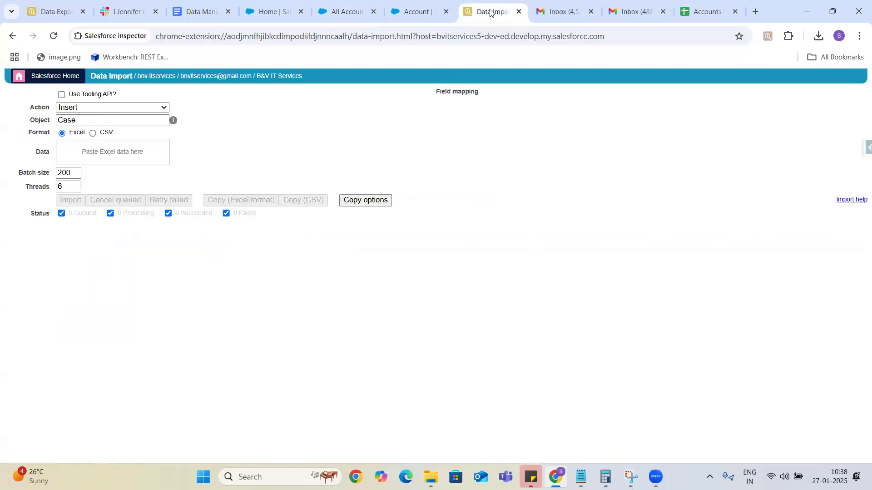
click(279, 14)
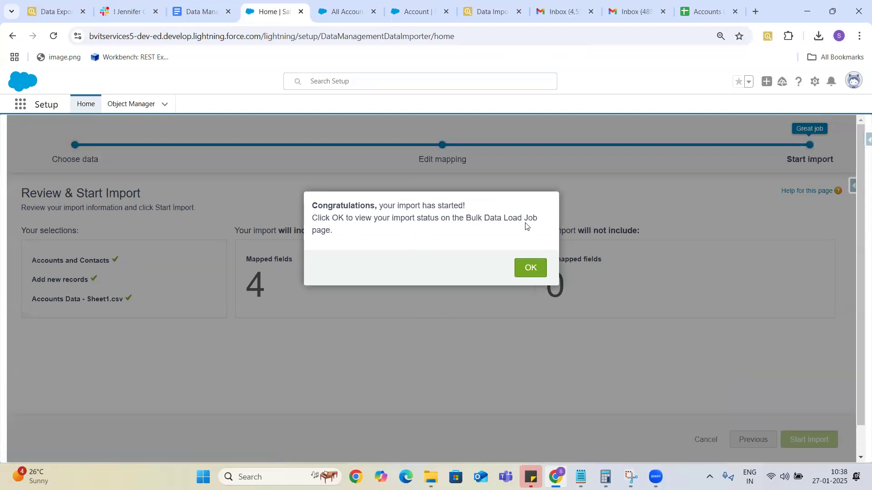
Confirm the import start and view the Bulk Data Load Job: 4 processed, 0 failed.
click(535, 271)
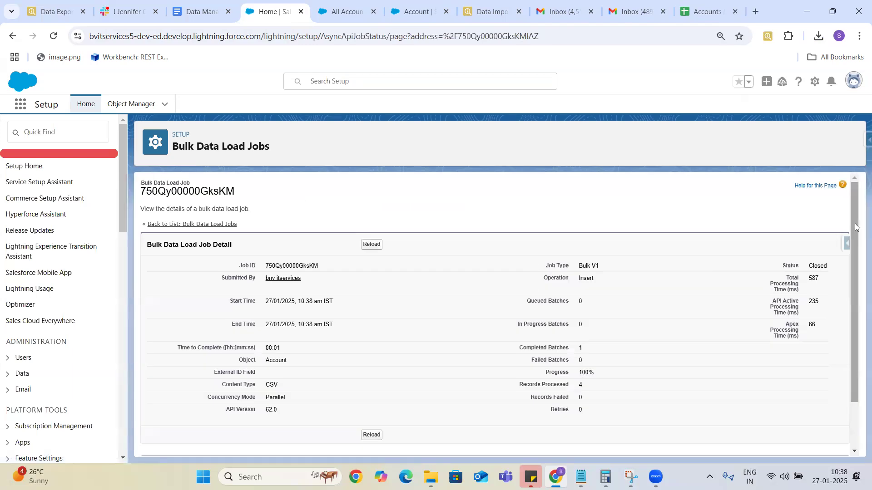
Download the Account insert batch's result from the Batches table as result (8).csv.
drag(858, 227, 859, 289)
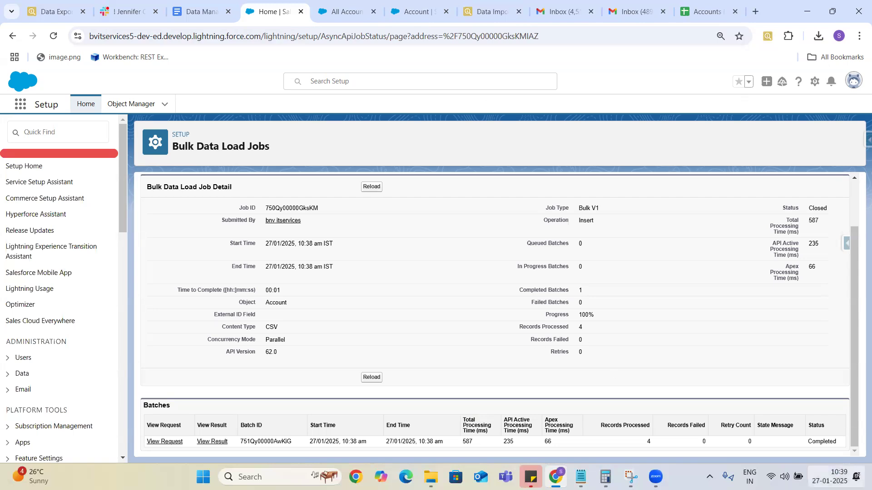
click(212, 443)
click(212, 442)
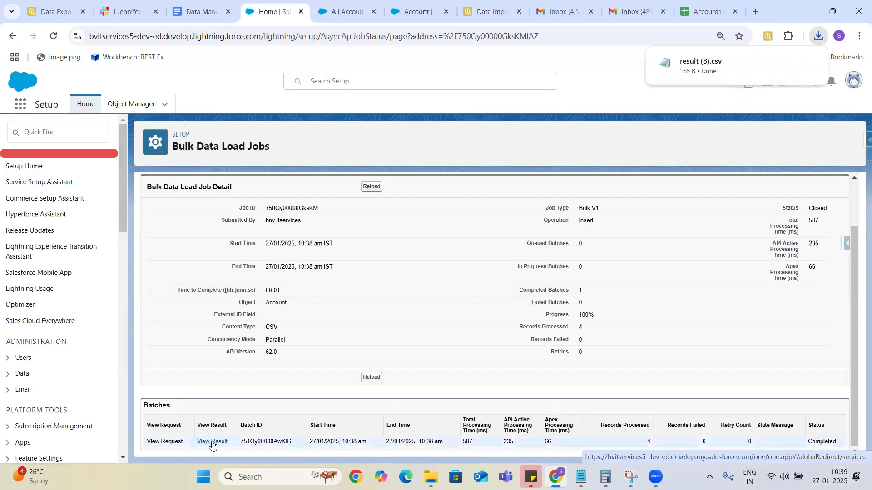
Open result (8).csv, verify each record's Success and Created values are true, then close it.
click(702, 68)
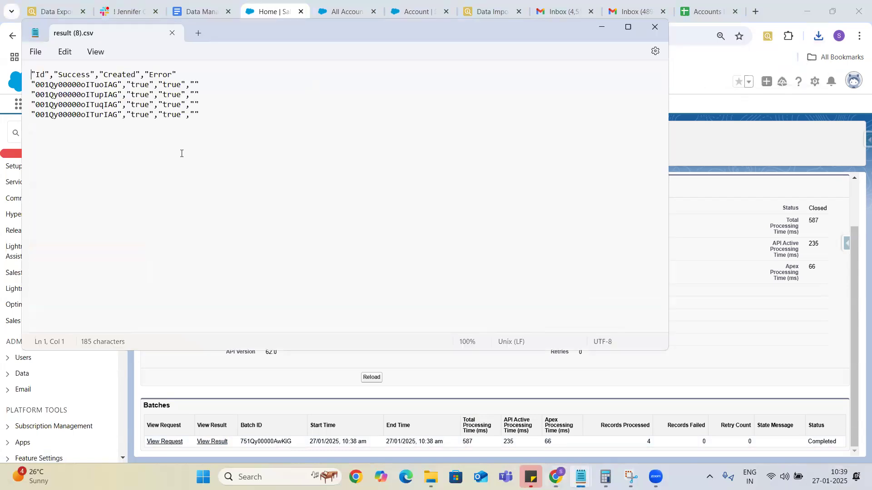
double_click(141, 85)
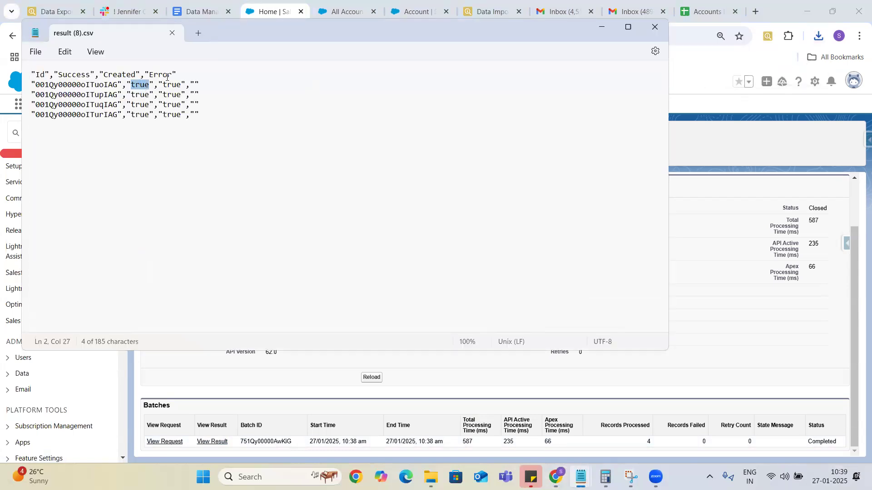
double_click(173, 85)
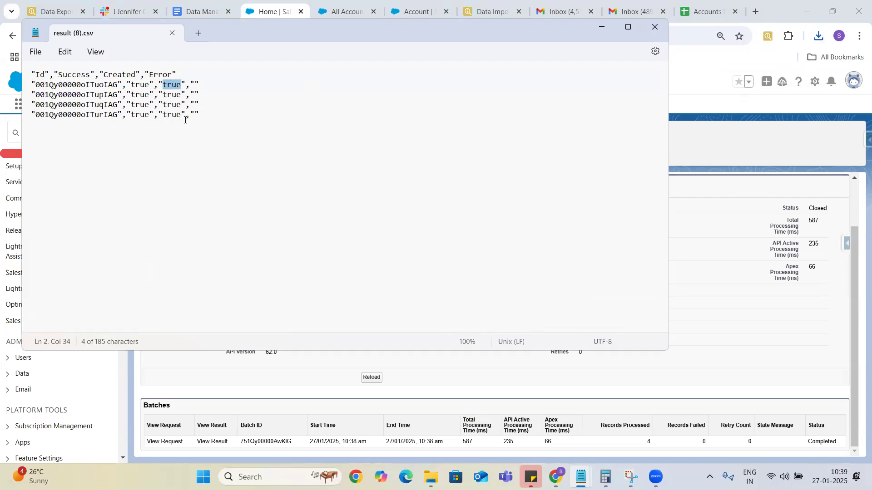
drag(144, 74, 202, 115)
click(202, 115)
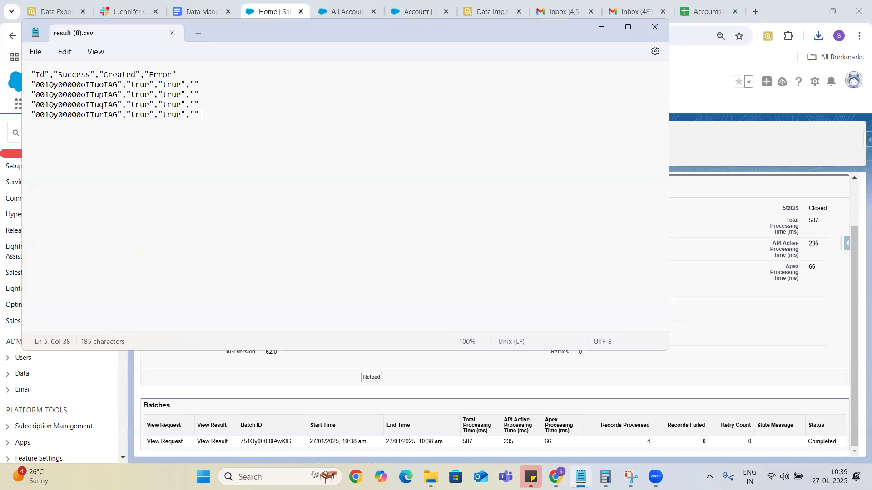
double_click(139, 95)
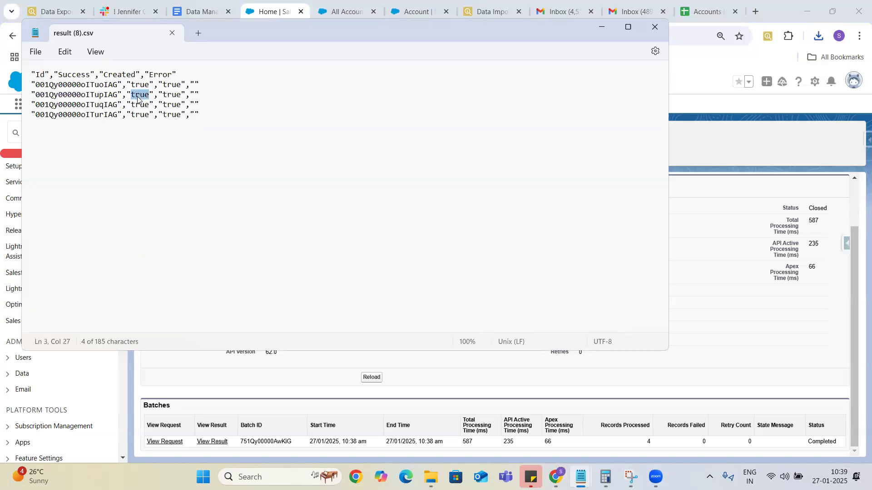
double_click(168, 95)
click(657, 27)
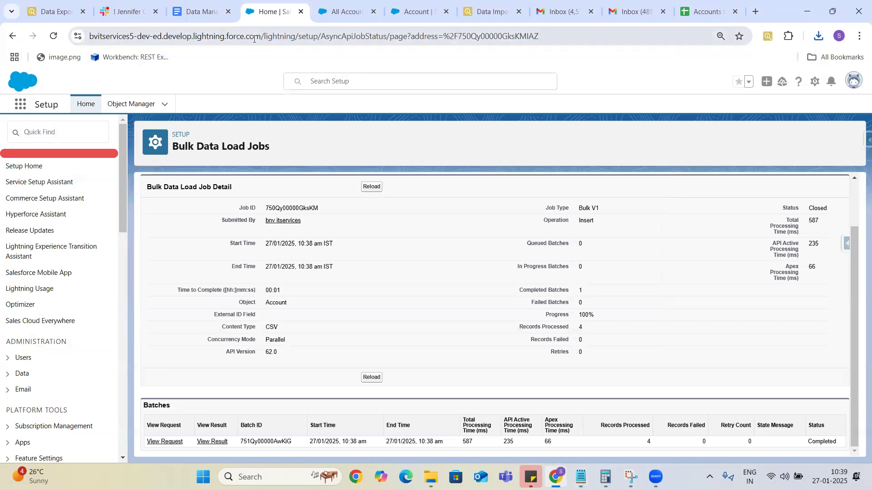
Reload the All Accounts list so it shows 21 items, including ABC, MNO and PQR.
click(347, 6)
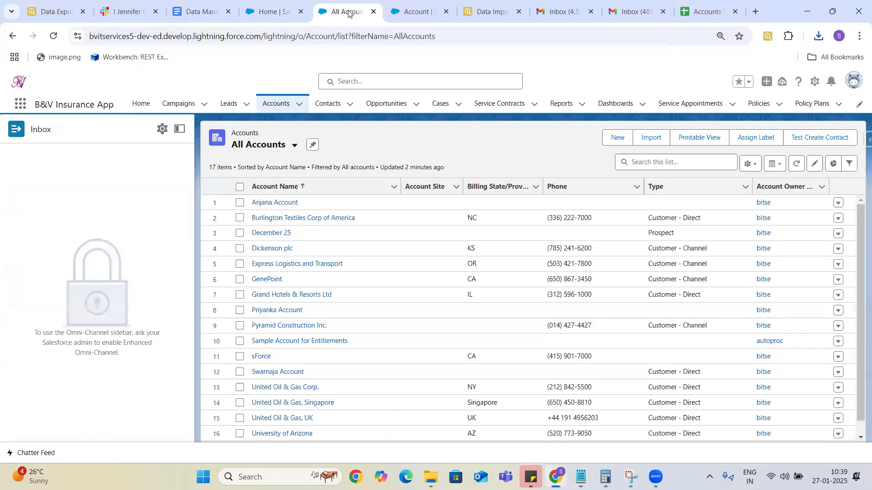
click(53, 37)
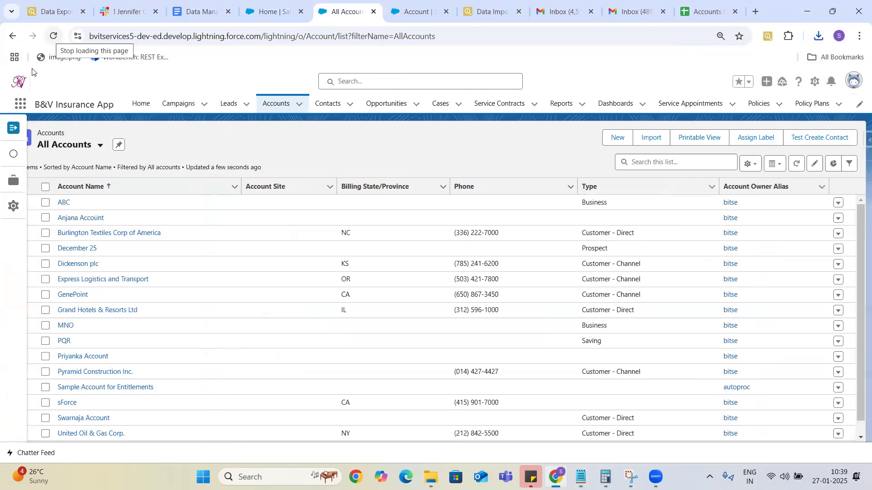
click(14, 128)
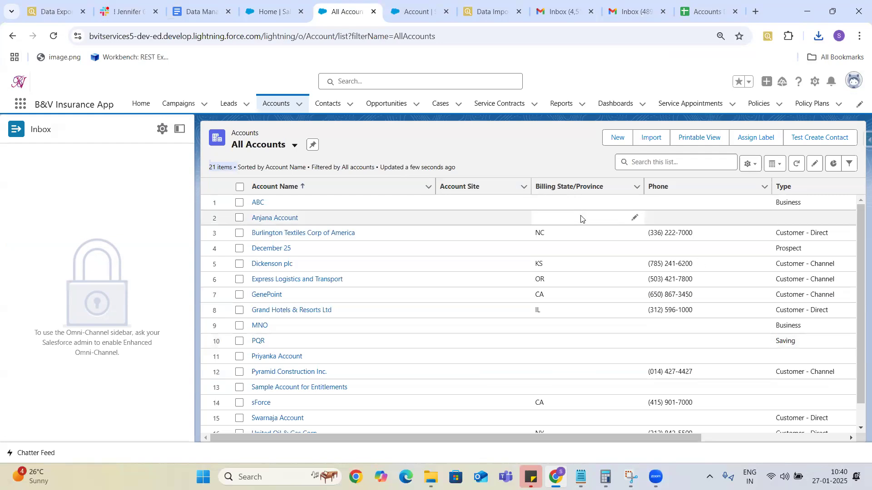
mouse_move(655, 476)
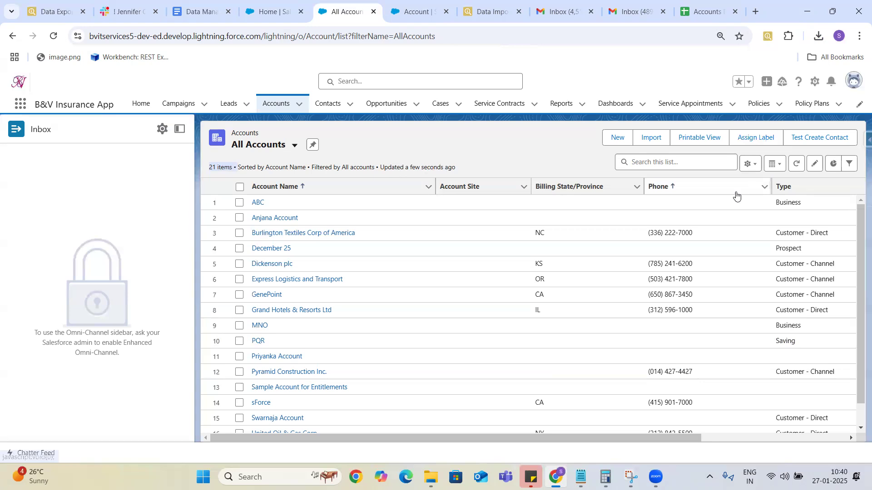
click(618, 138)
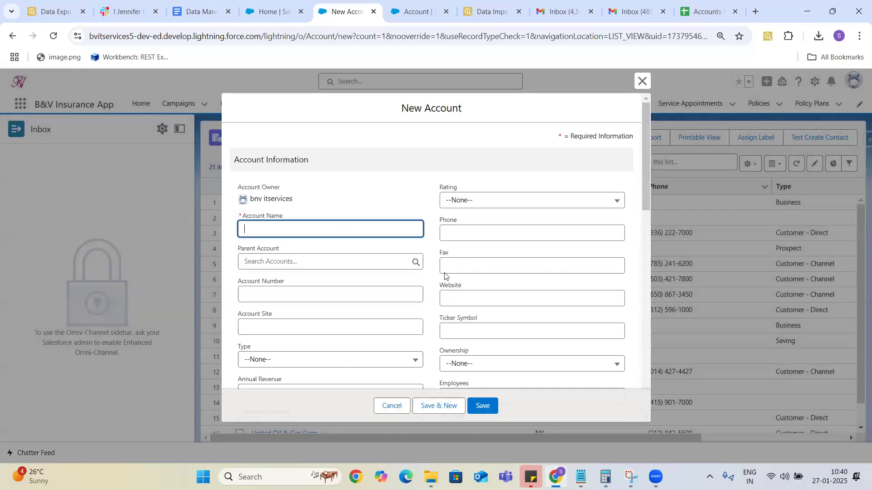
drag(647, 147, 680, 317)
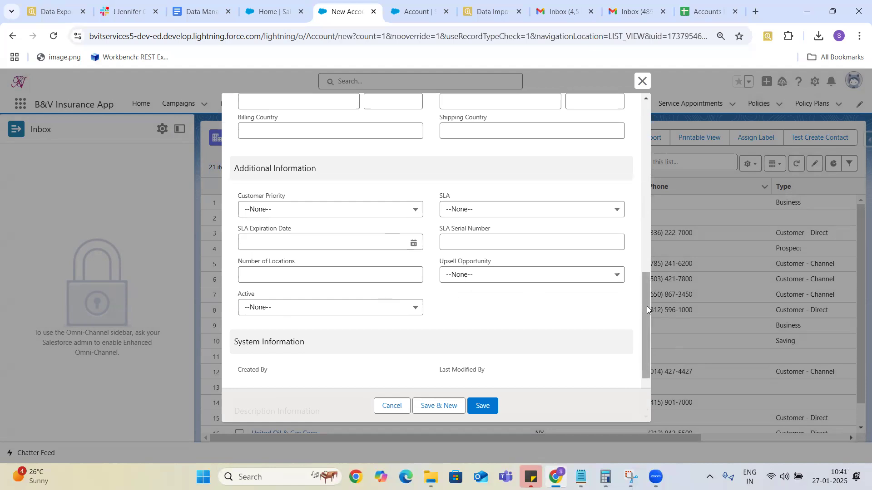
drag(646, 306, 665, 118)
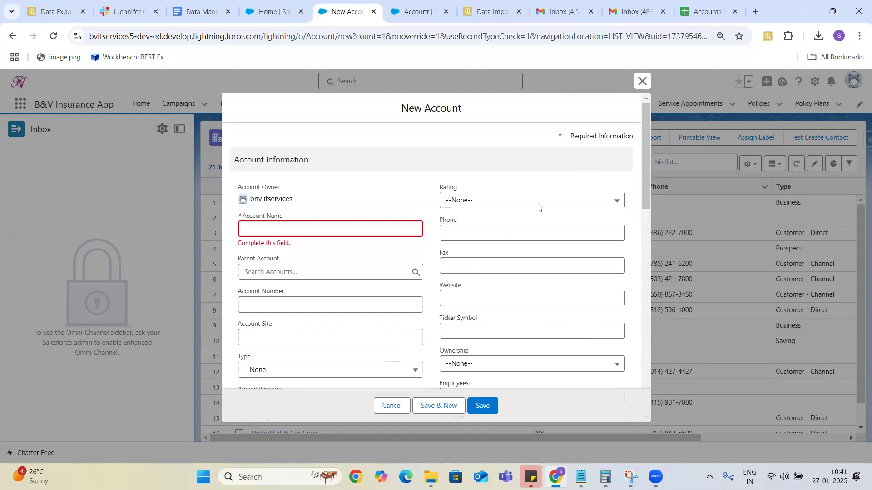
click(642, 82)
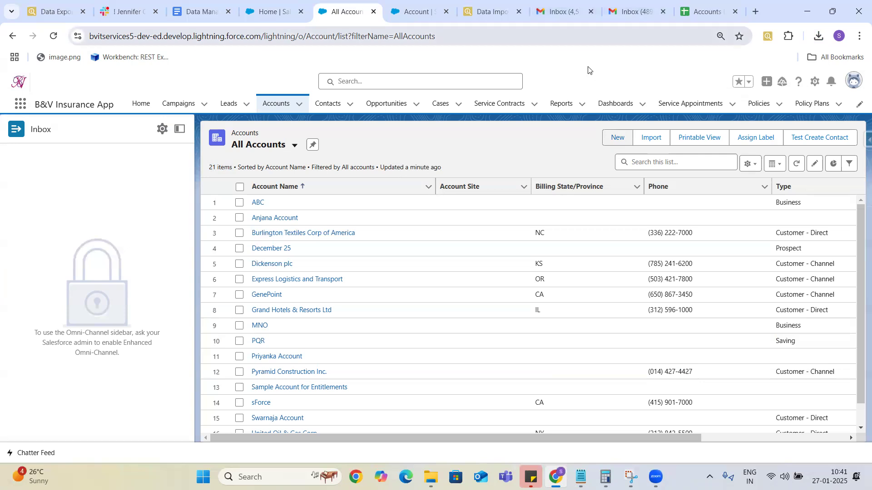
In list item 3, write 'Data Import Wizard supports only CSV files. Where as tools supports both csv and excel.'.
click(197, 13)
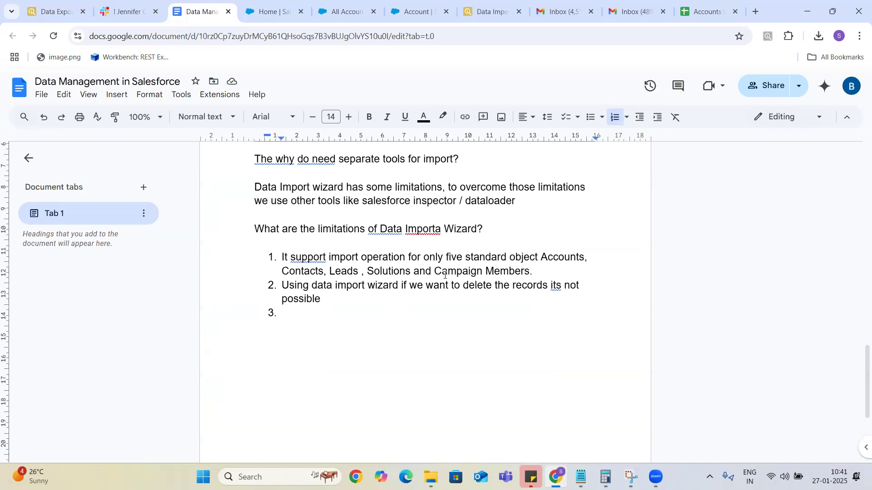
click(287, 311)
text(Data Import )
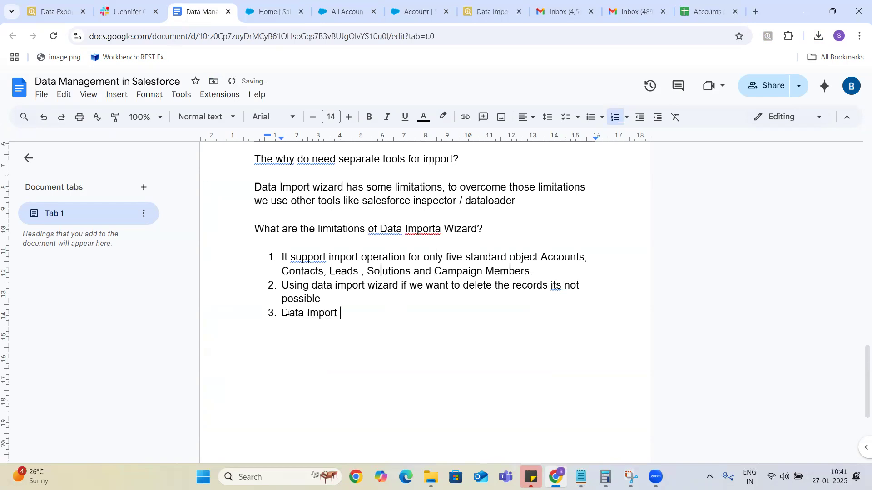
text(Wizard support)
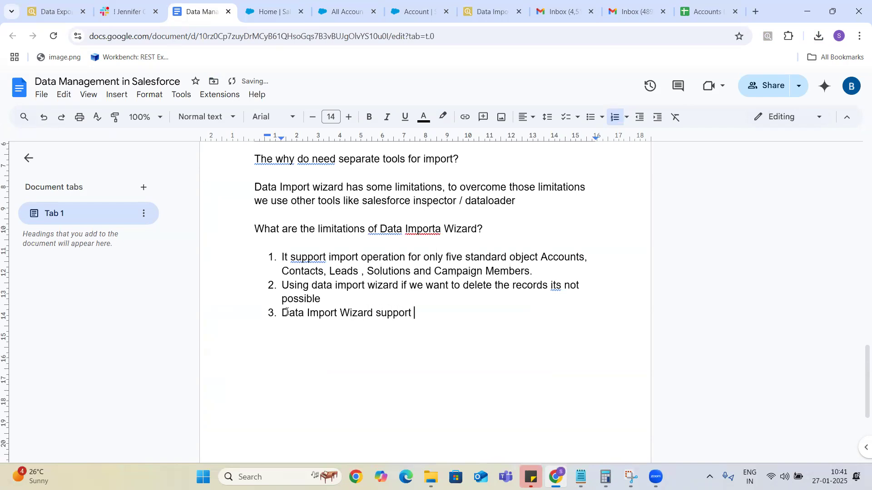
text(s only CSV files. W)
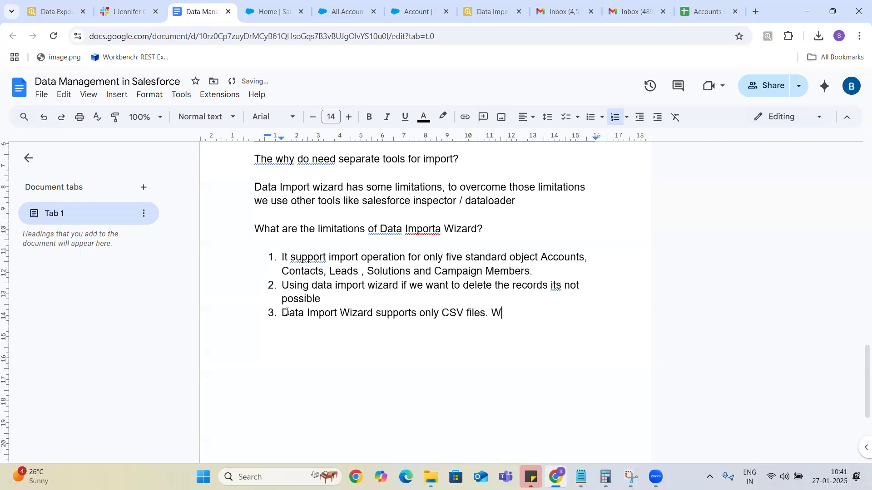
text(here as tools)
text( supports )
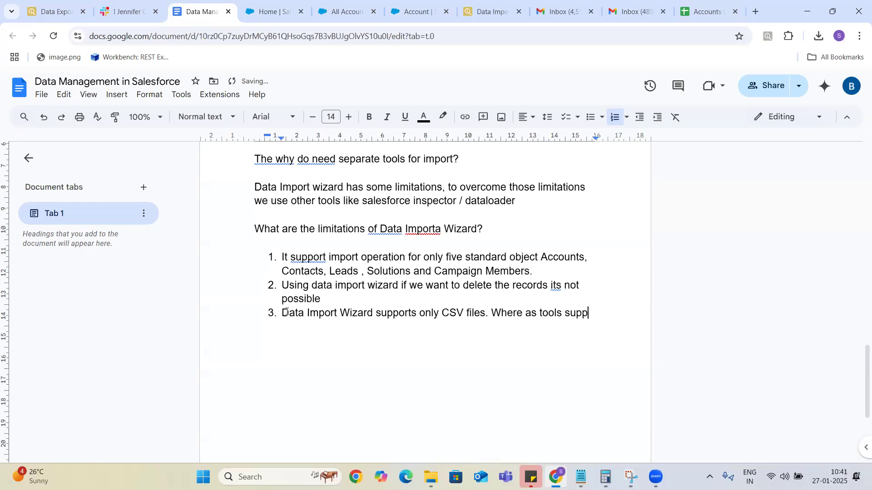
text(both c)
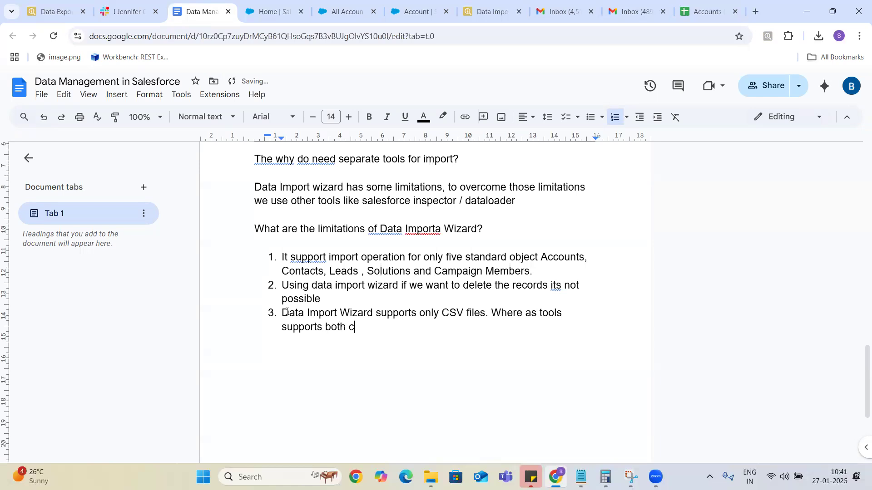
text(sv and excel.)
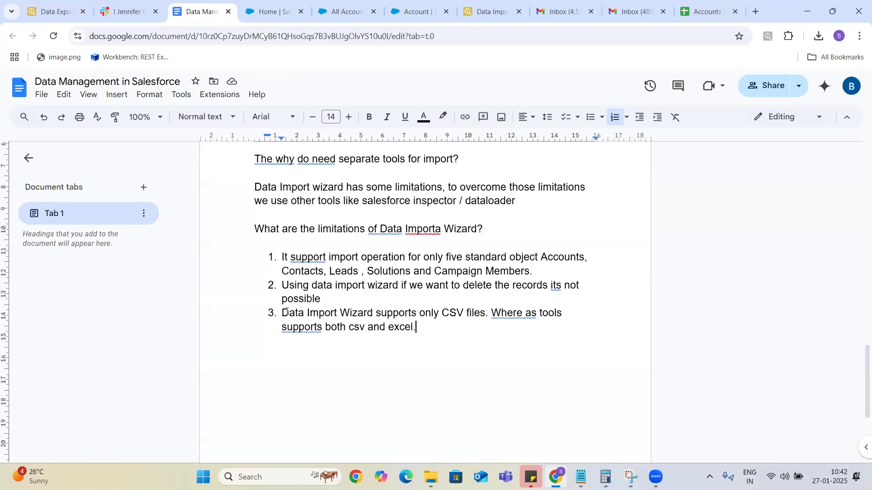
Recheck the All Accounts list and the closed Account insert job, then return to Inspector's Data Import.
click(486, 13)
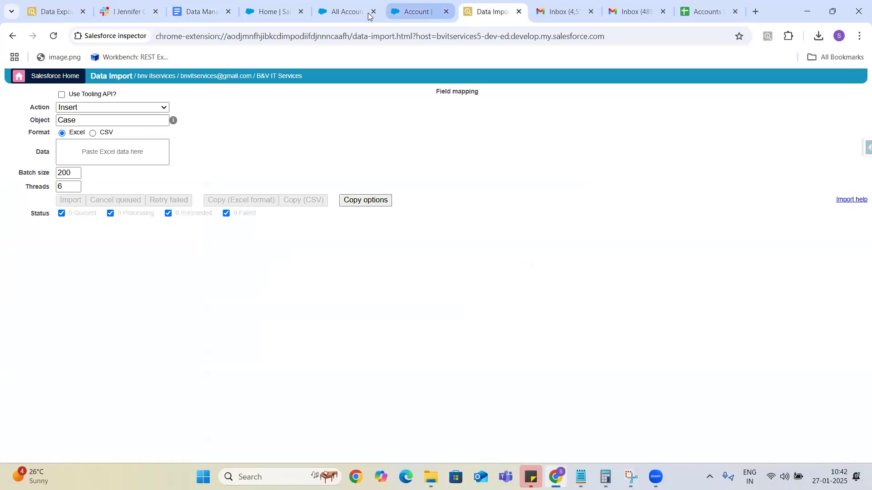
click(336, 13)
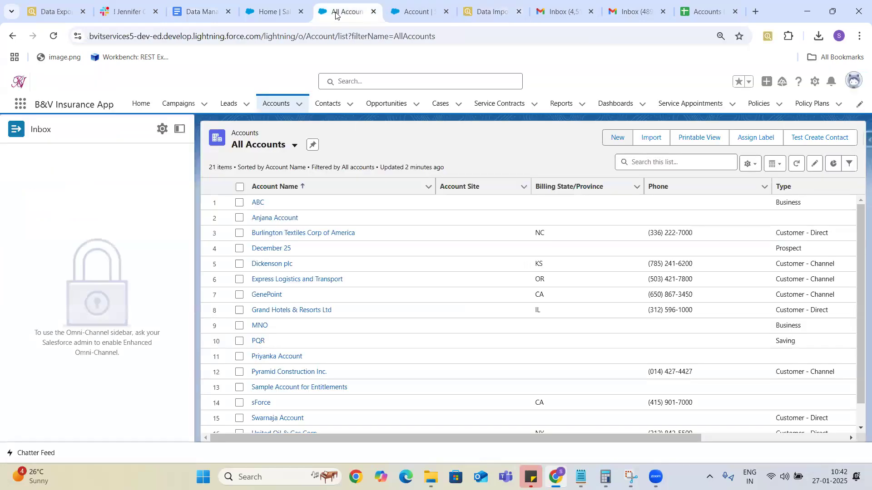
click(270, 15)
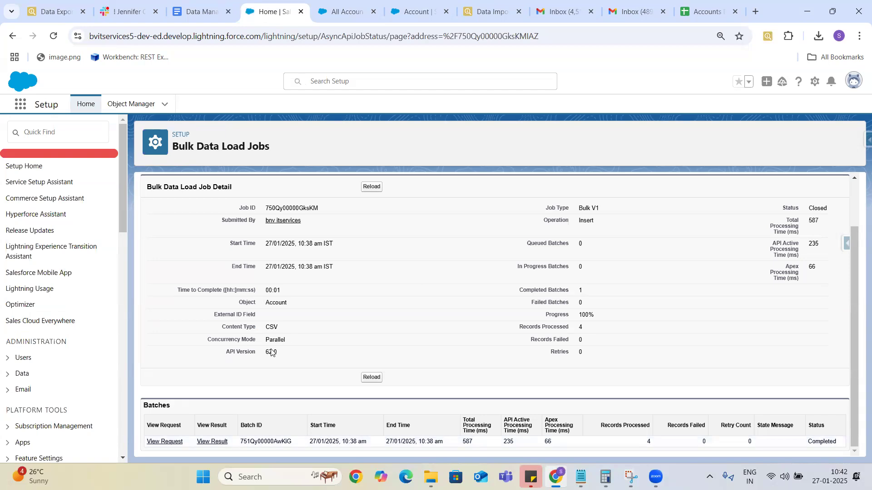
click(484, 13)
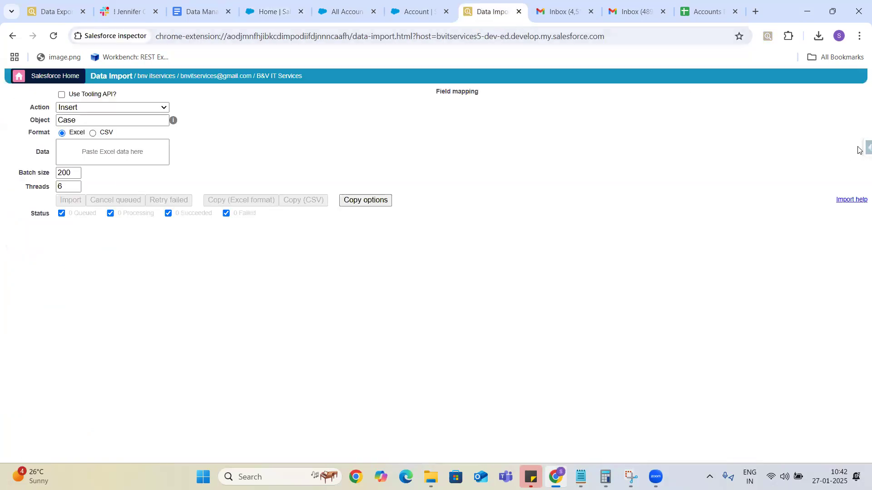
Google 'salesforce inspector chrome extension', open its Chrome Web Store page, then return to the job page.
click(755, 12)
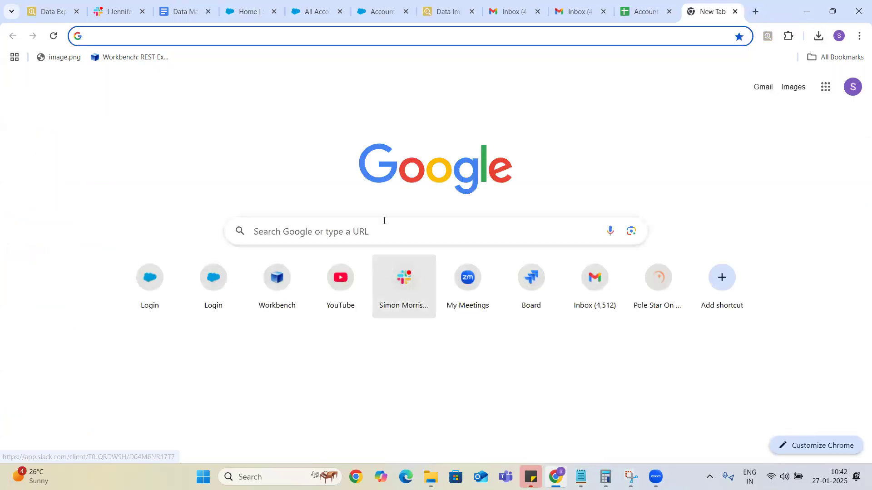
click(382, 229)
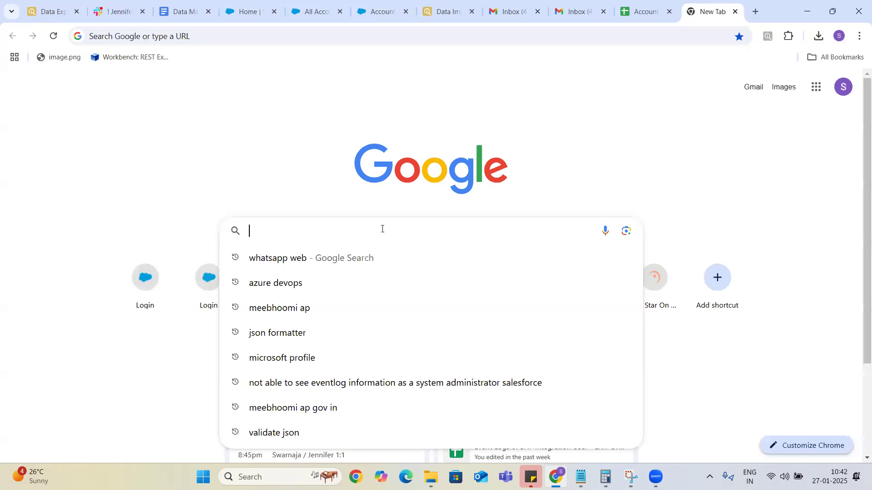
text(salesfr ce)
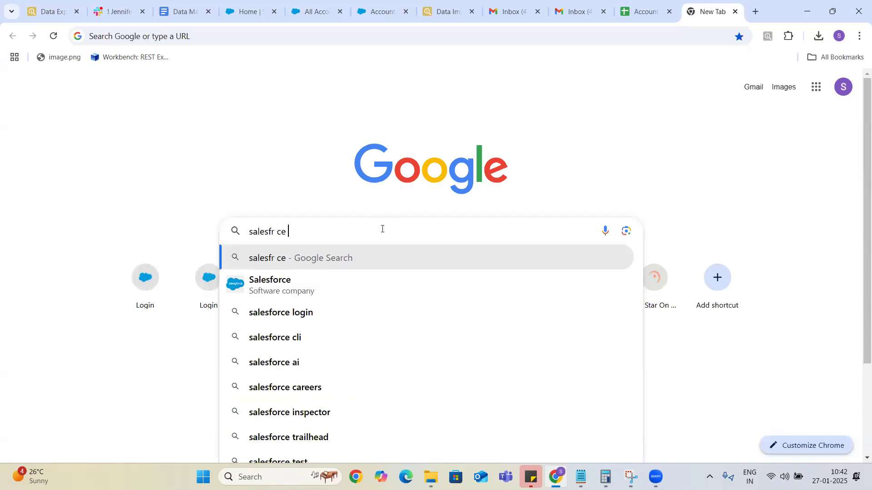
key(BackSpace)
key(BackSpace)
key(BackSpace)
text(o)
key(BackSpace)
key(BackSpace)
text(orce ins)
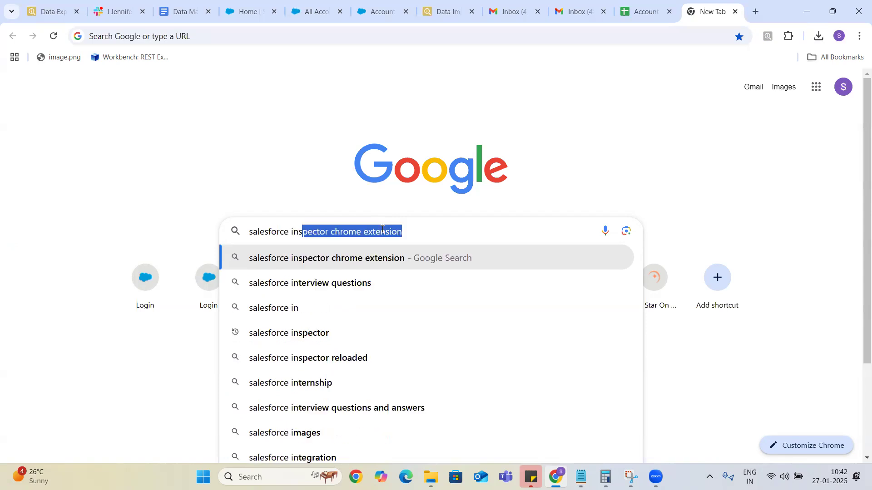
key(Return)
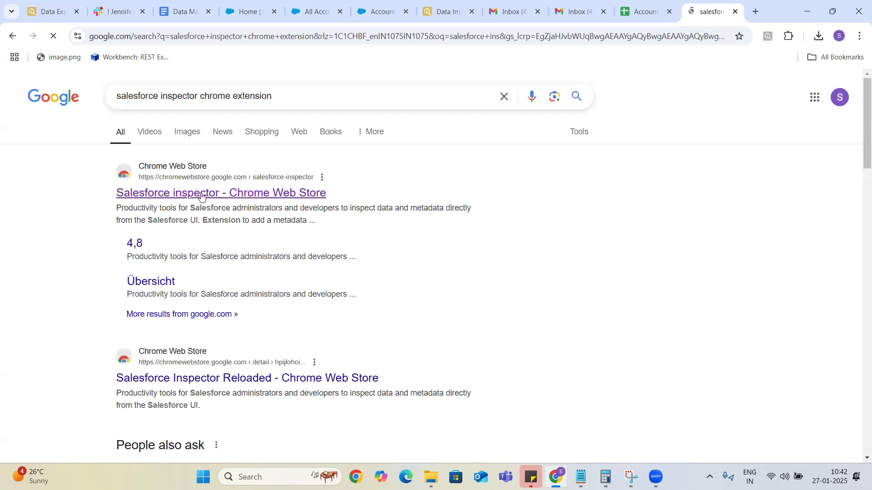
click(200, 194)
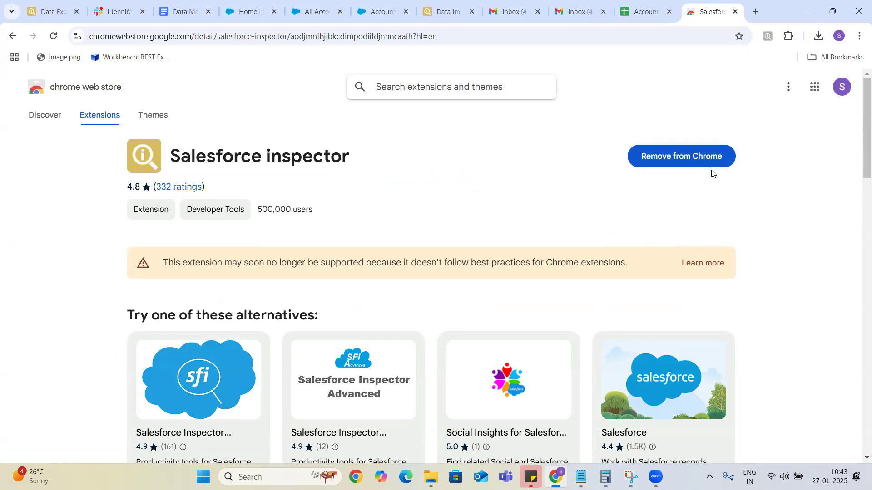
click(238, 15)
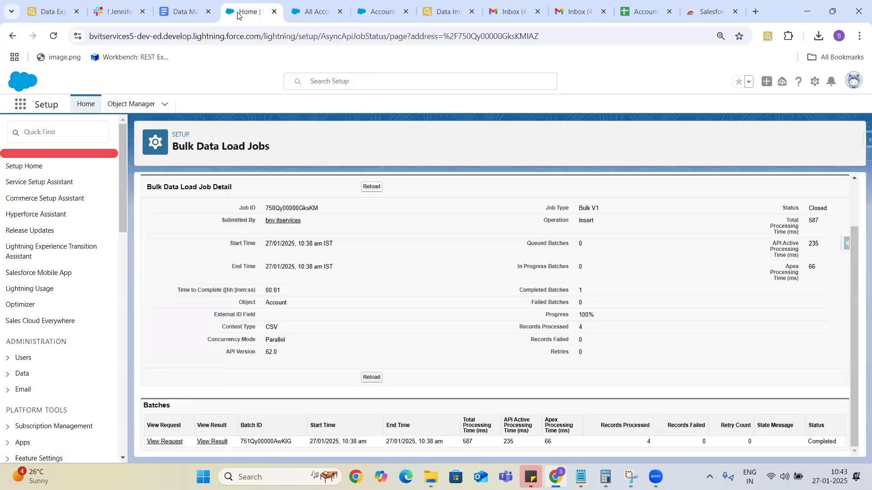
Change the Inspector Data Import object from Case to Account, then bring up the Accounts Data sheet.
click(858, 145)
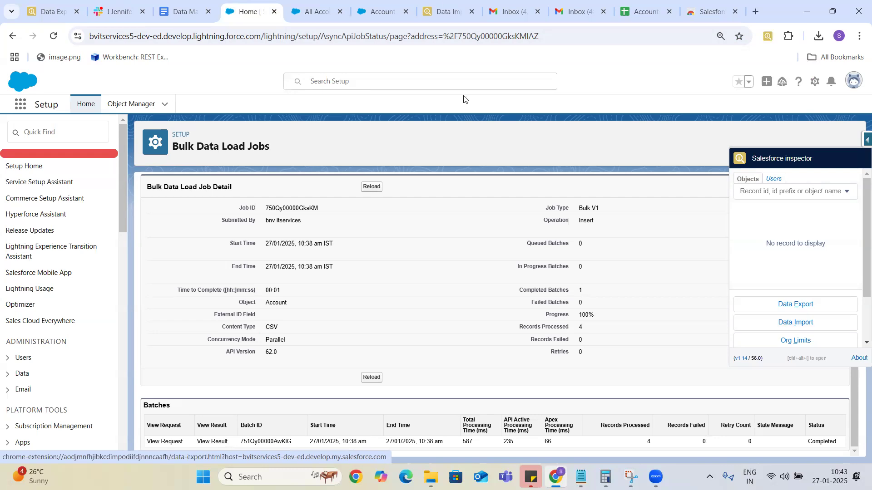
click(445, 13)
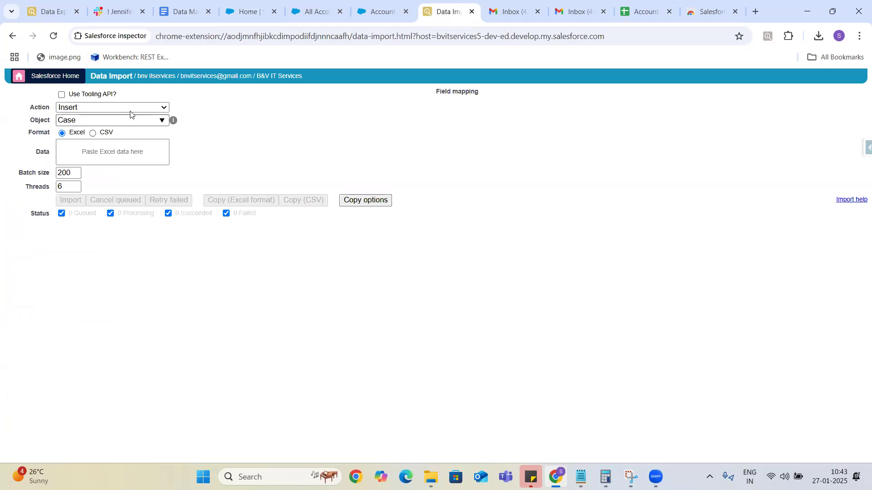
click(114, 120)
click(114, 122)
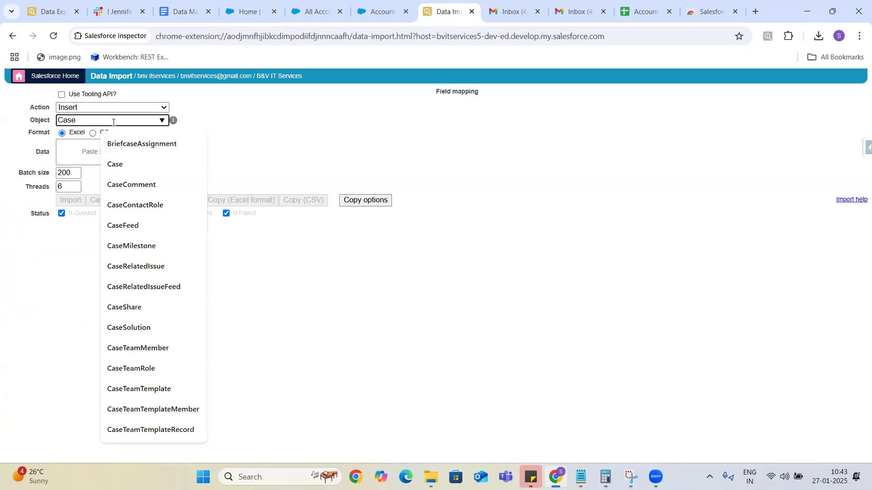
key(BackSpace)
key(BackSpace)
key(BackSpace)
key(BackSpace)
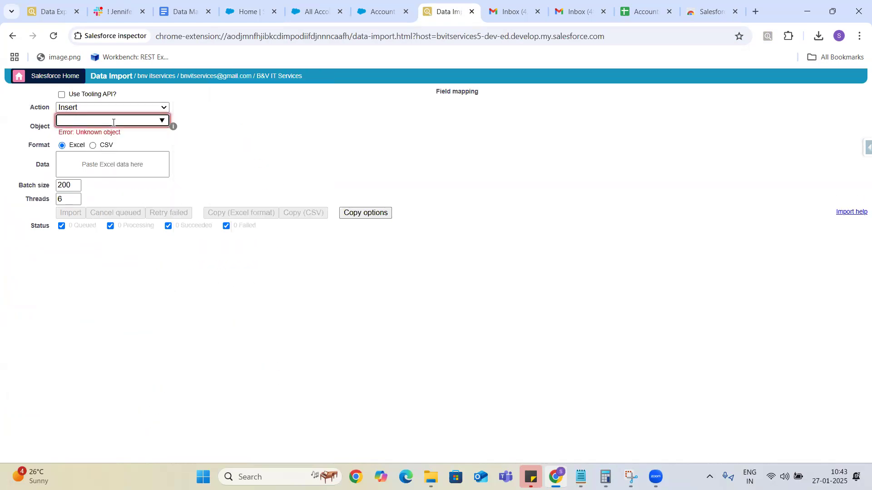
text(Acc)
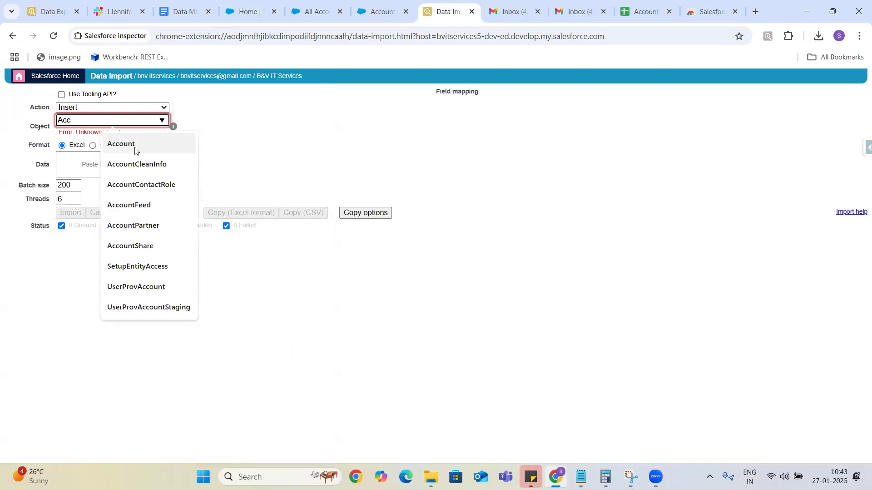
click(135, 146)
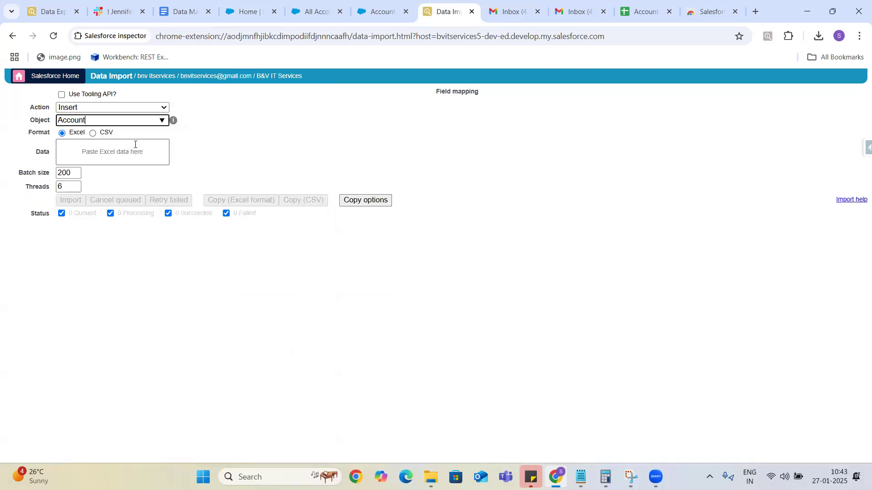
click(101, 148)
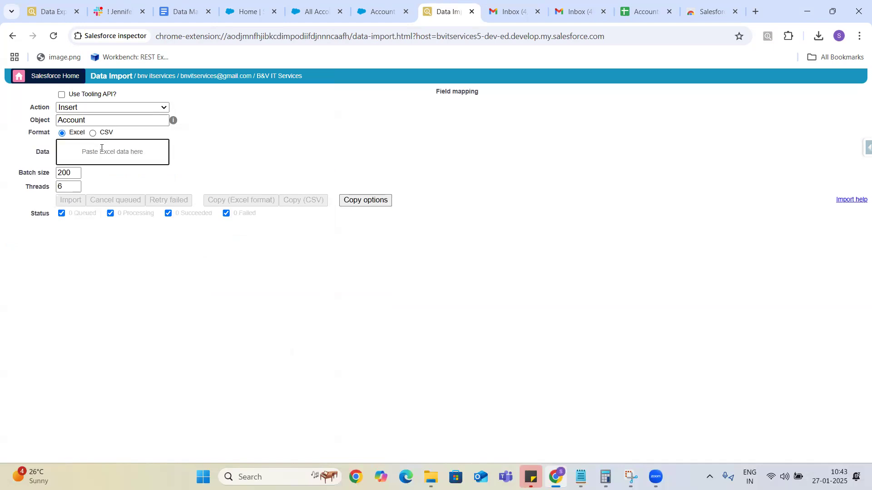
click(645, 12)
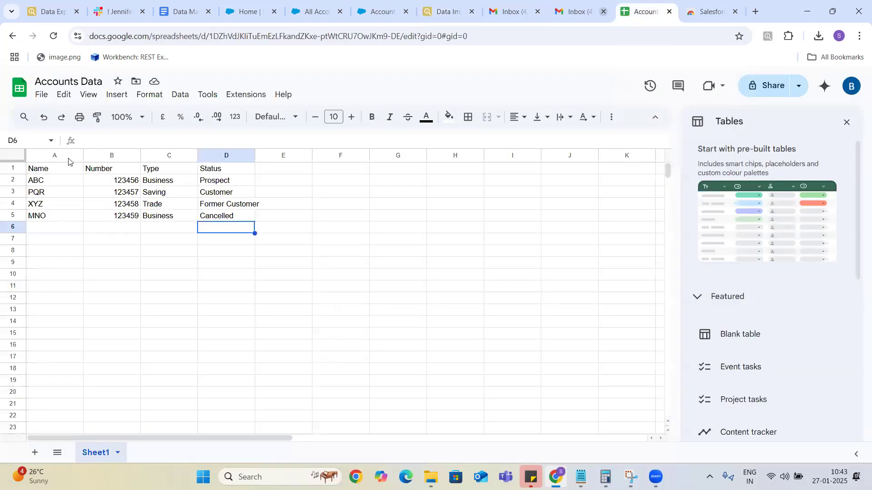
Copy the Accounts Data range A1:D5, the header plus four accounts, and return to Data Import.
click(60, 171)
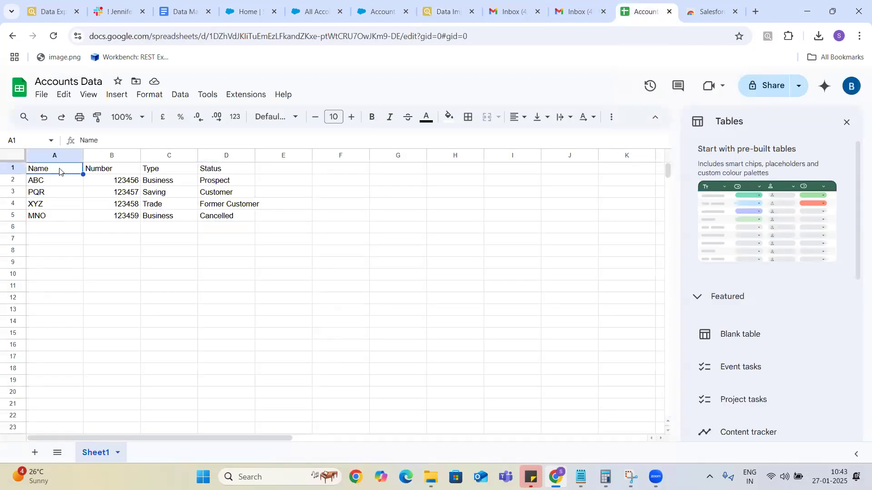
key(shift+Right)
key(shift+Right)
key(shift+Right)
key(shift+Down)
key(shift+Down)
key(shift+Down)
key(shift+Down)
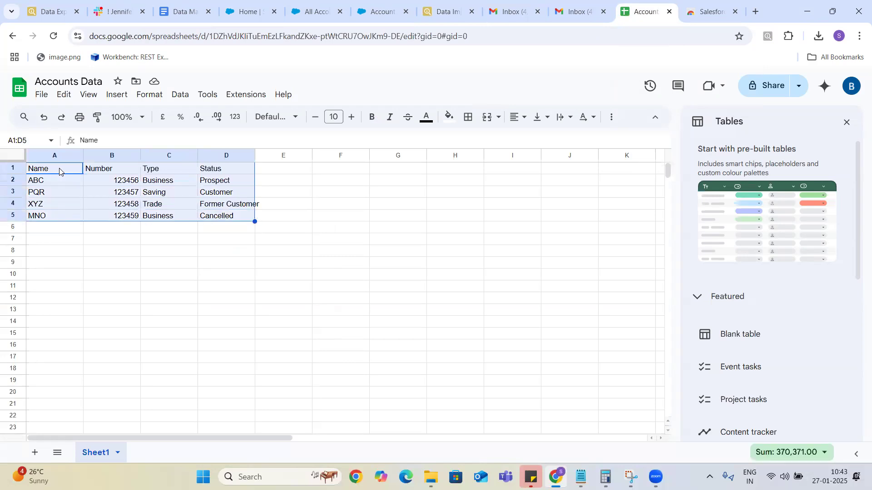
key(ctrl+c)
click(443, 12)
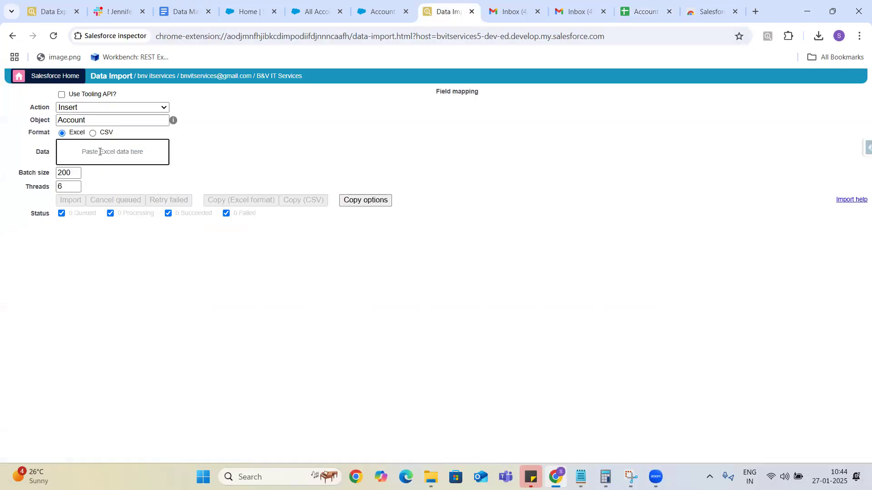
Paste the four account rows into the Data Import box, reloading the page and pasting again.
key(ctrl+v)
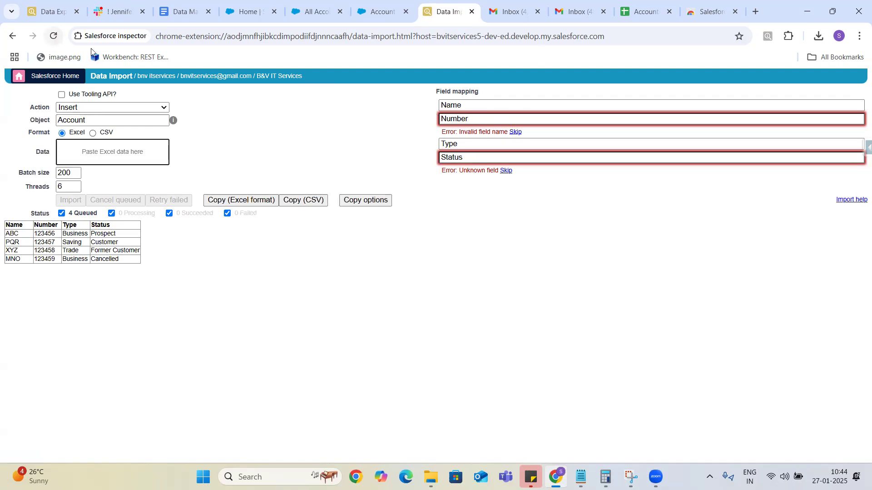
click(54, 37)
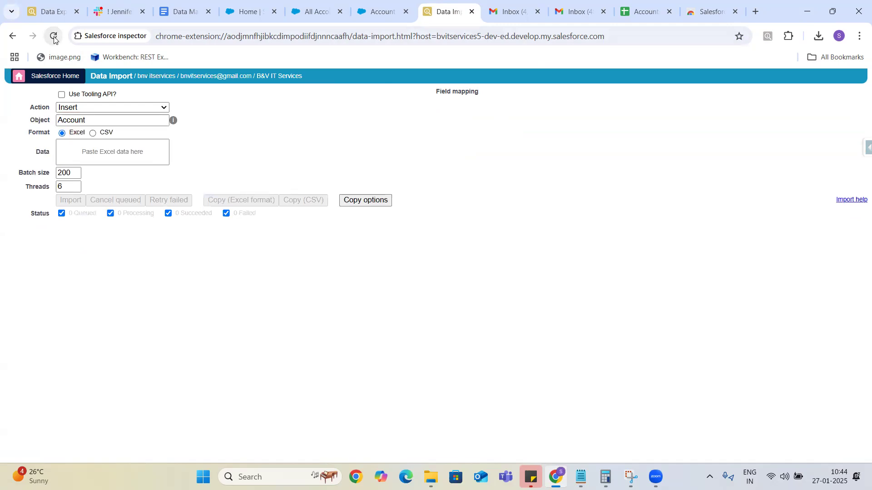
click(112, 155)
key(ctrl+v)
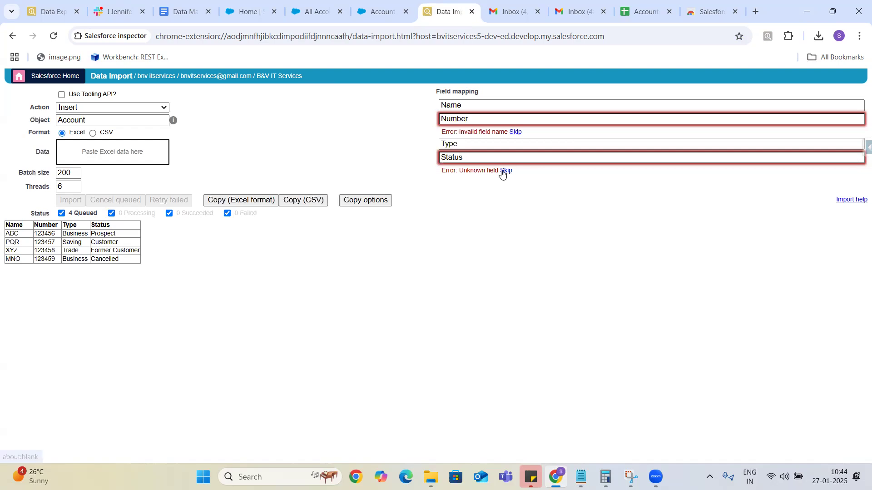
Clear the invalid Number field mapping and enter 'Account' to find a replacement field.
click(497, 120)
key(BackSpace)
key(BackSpace)
key(BackSpace)
key(BackSpace)
key(BackSpace)
key(BackSpace)
text(Account)
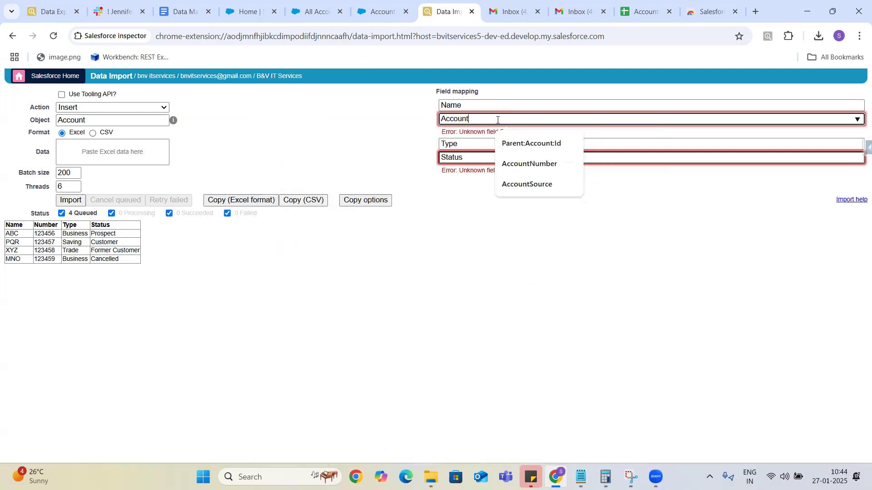
Map Number to AccountNumber, try Status__c for Status, and review the Type and AccountNumber mappings.
click(520, 164)
click(478, 147)
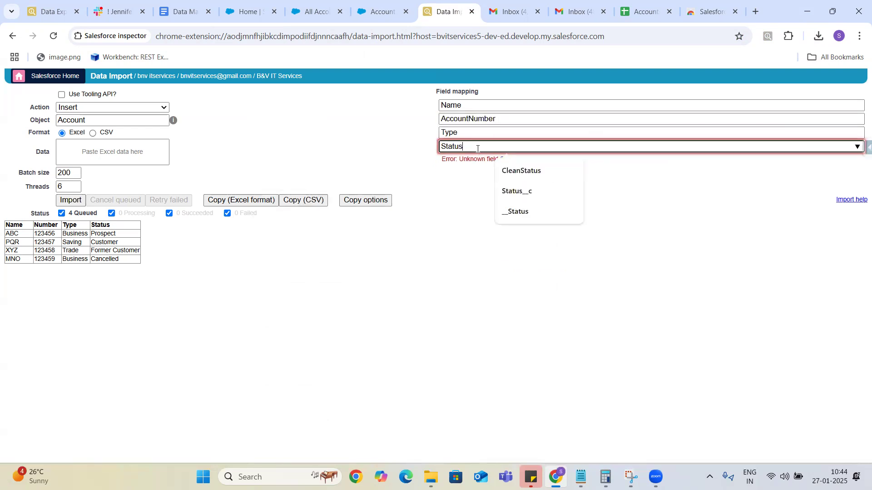
click(515, 191)
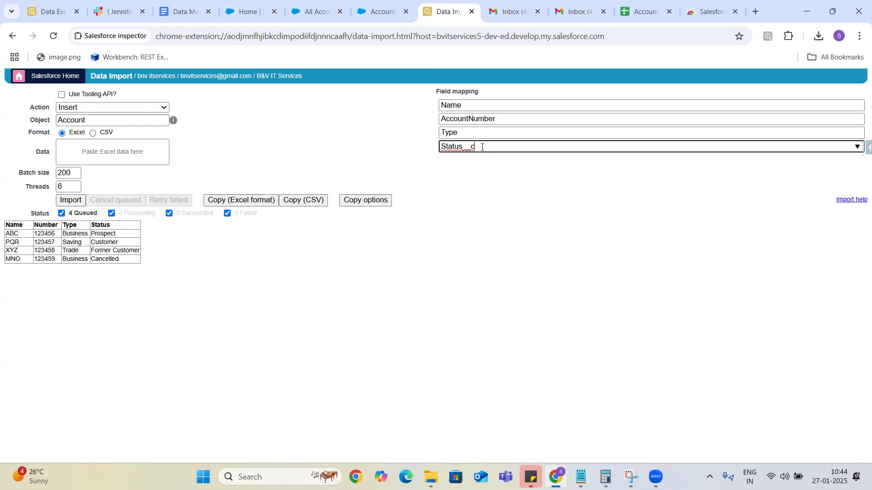
key(BackSpace)
key(BackSpace)
key(BackSpace)
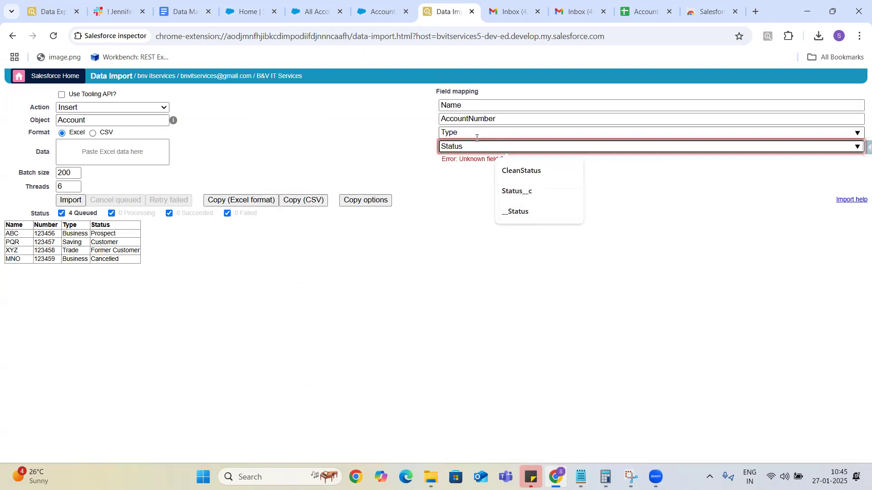
click(477, 134)
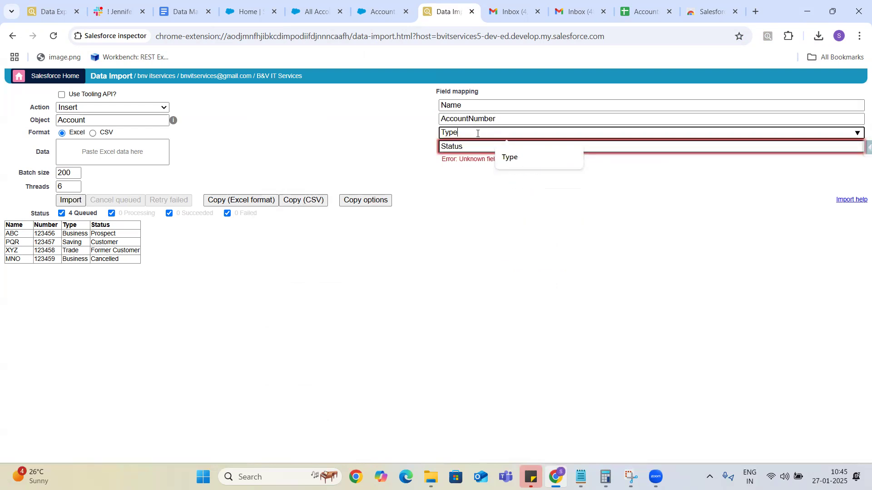
click(507, 118)
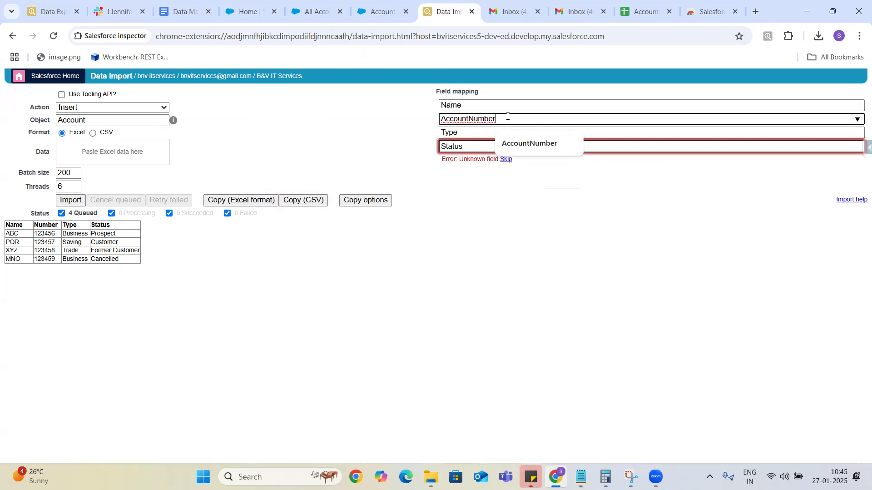
Try the __Status field for the Status column, then trim it to bring back Status suggestions.
click(469, 145)
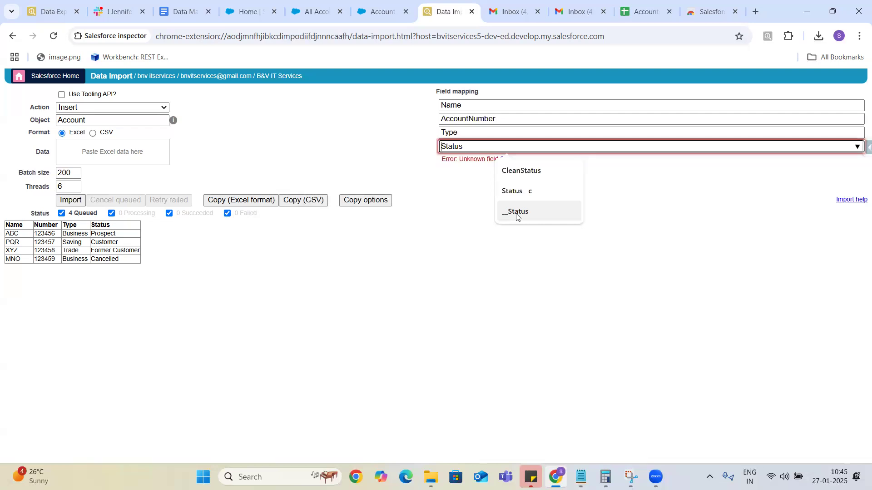
click(516, 212)
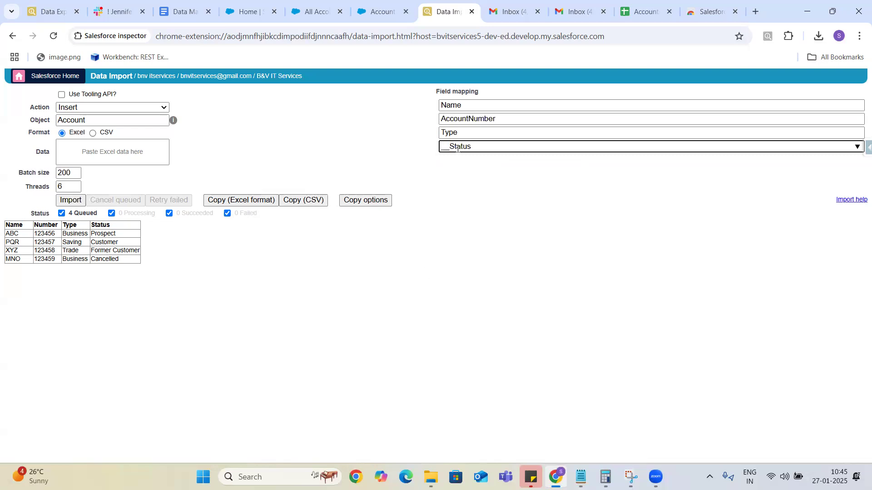
click(475, 145)
key(BackSpace)
key(BackSpace)
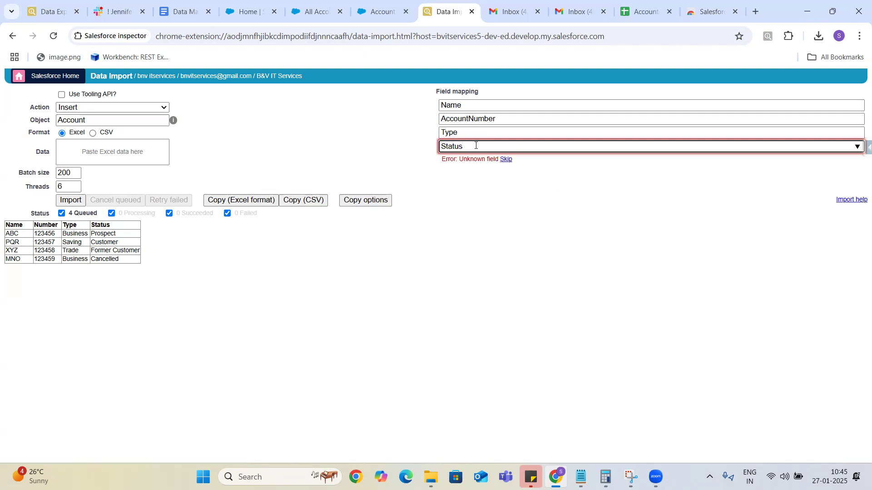
key(BackSpace)
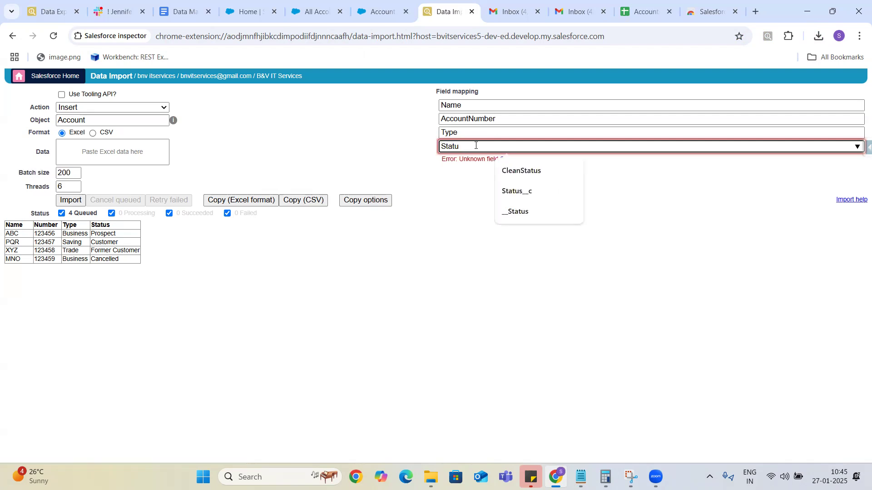
Pick Status__c from the suggestions for the Status column mapping.
click(517, 193)
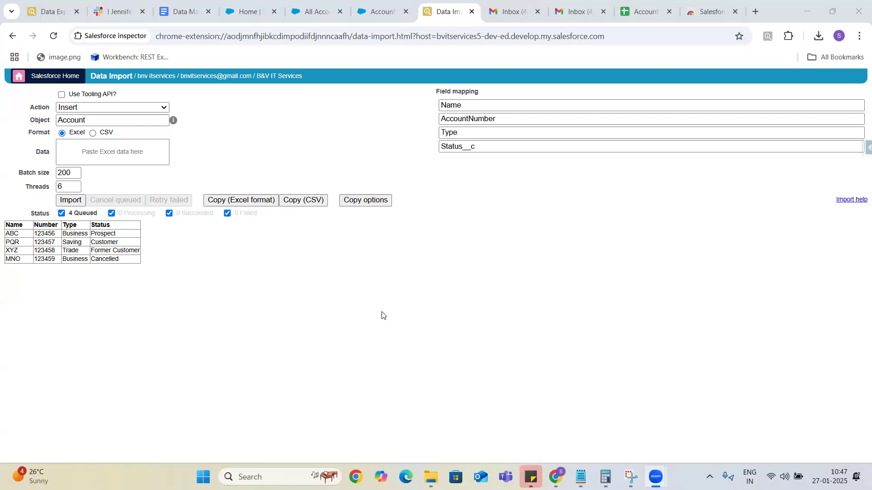
Re-edit the Status mapping with an underscore prefix and select Status__c from the suggestions.
click(487, 149)
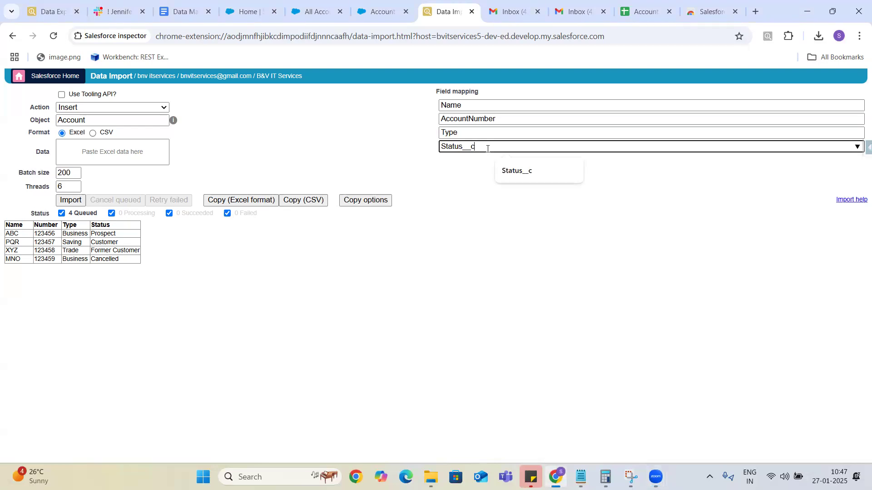
key(BackSpace)
key(BackSpace)
key(BackSpace)
key(Left)
key(Left)
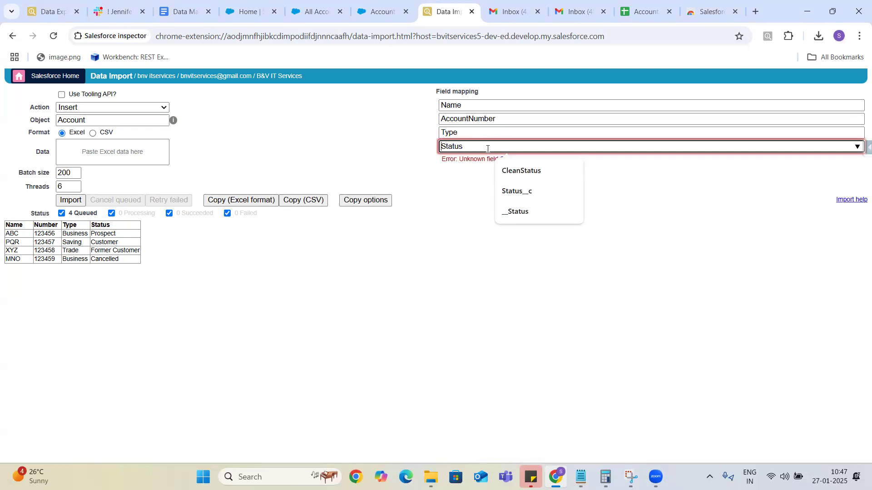
text(__)
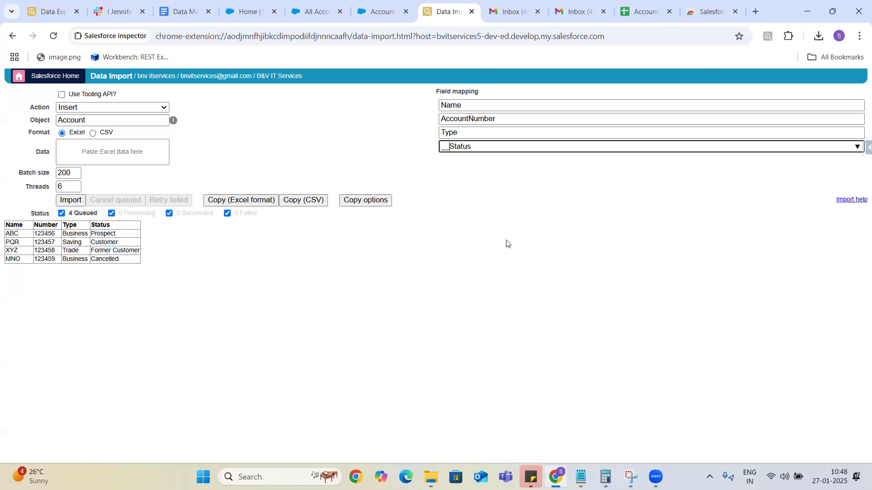
key(BackSpace)
key(BackSpace)
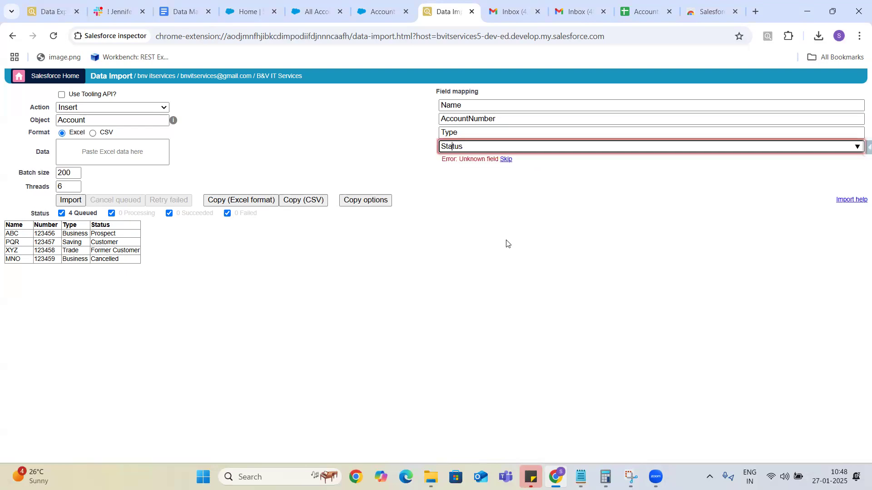
text(_)
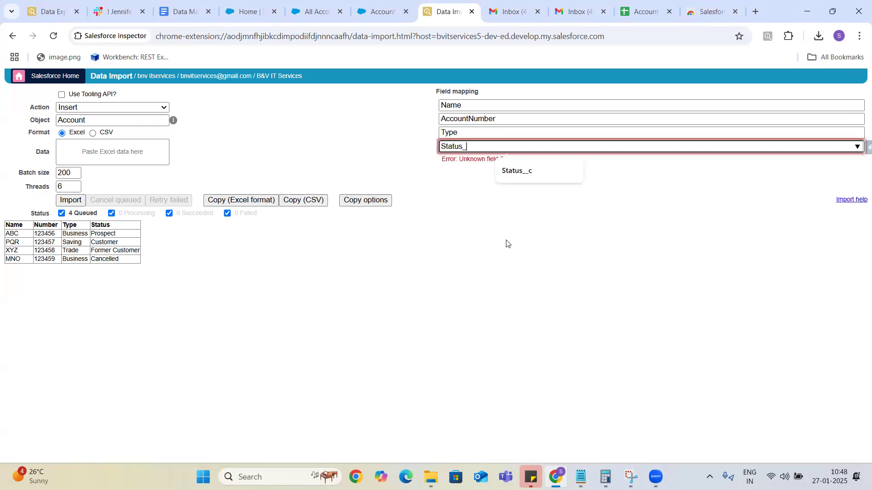
click(523, 174)
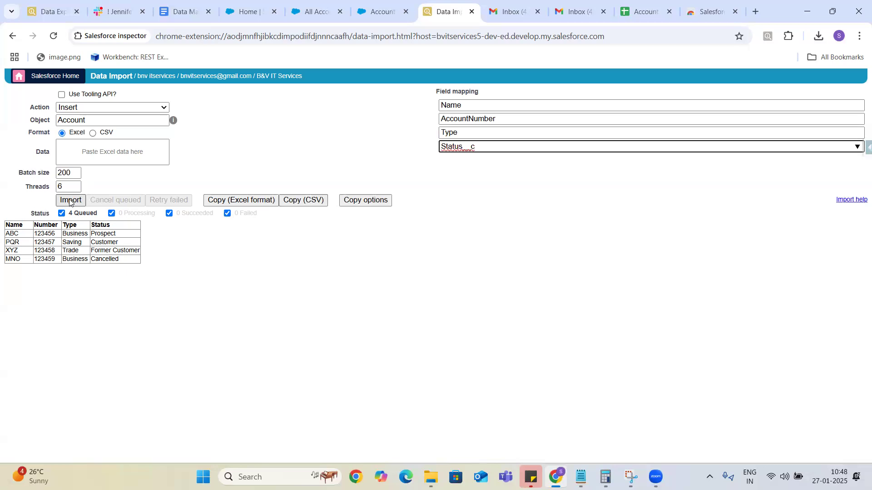
Import the 4 Account records, confirming the dialog, then view the Data Management notes.
click(71, 200)
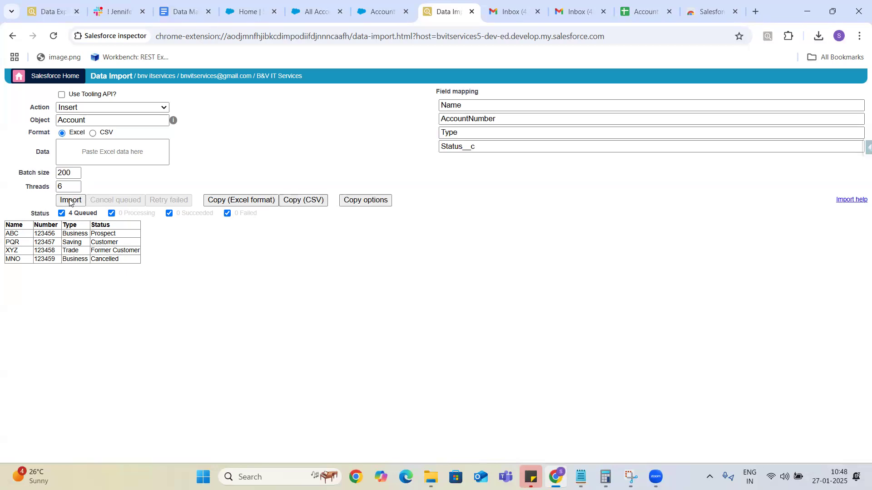
click(422, 225)
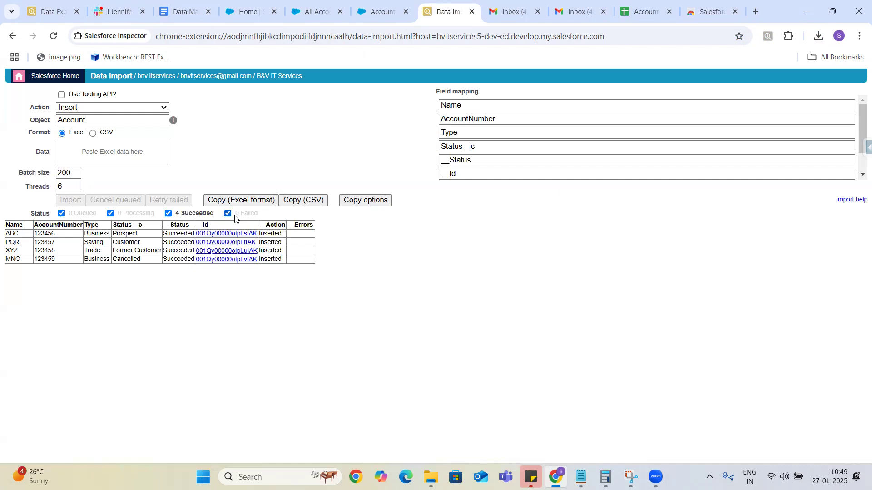
click(178, 13)
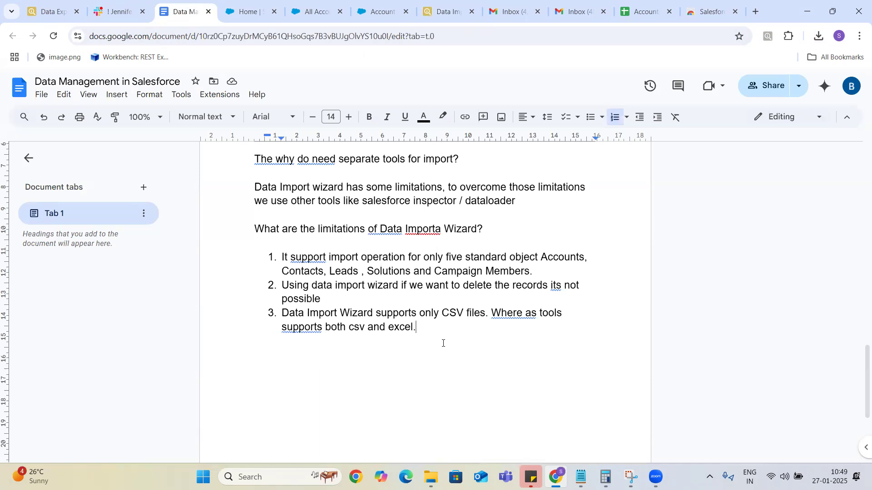
Go back from the notes to the Data Import results page.
click(439, 13)
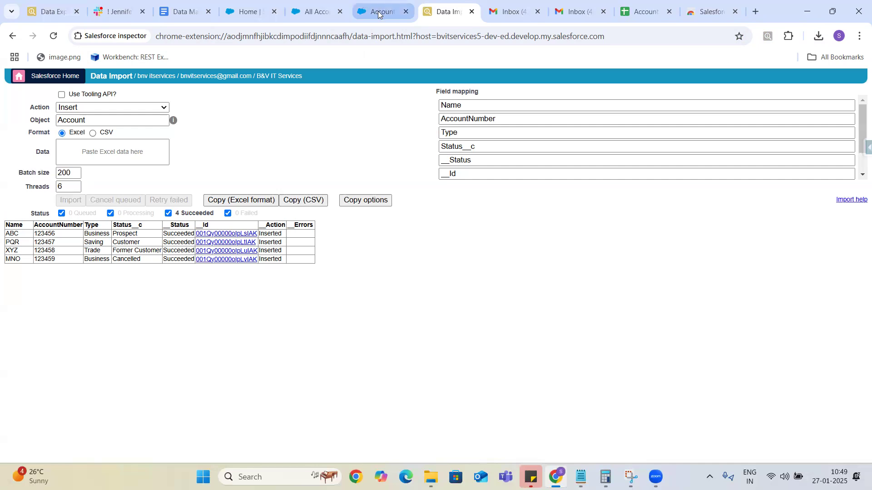
Check the Account fields and the bulk load job (4 processed, 0 failed), then return to notes item 3.
mouse_move(379, 15)
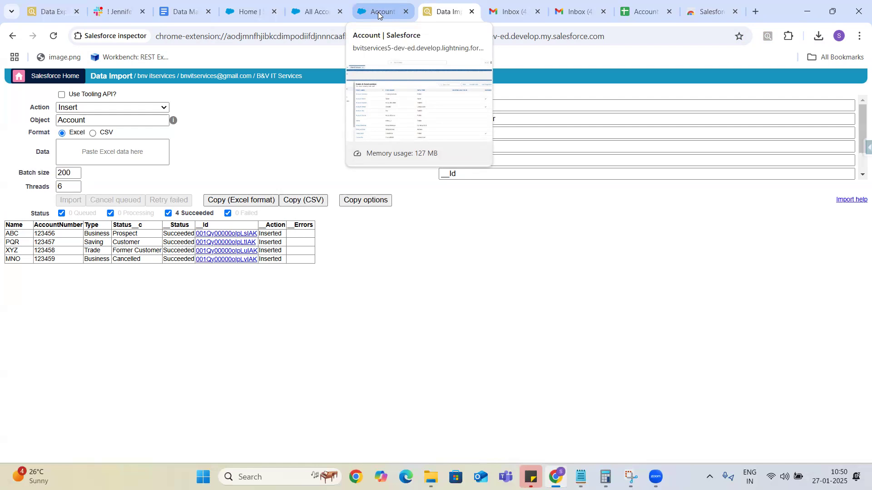
click(378, 13)
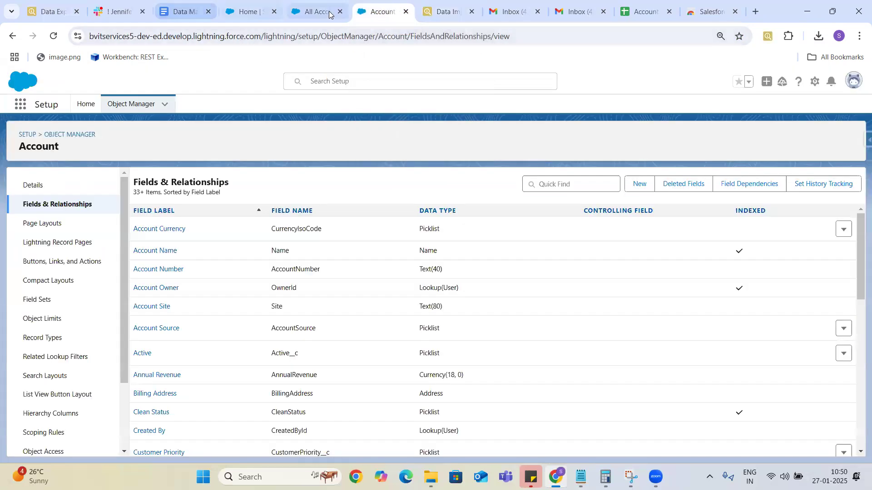
click(244, 12)
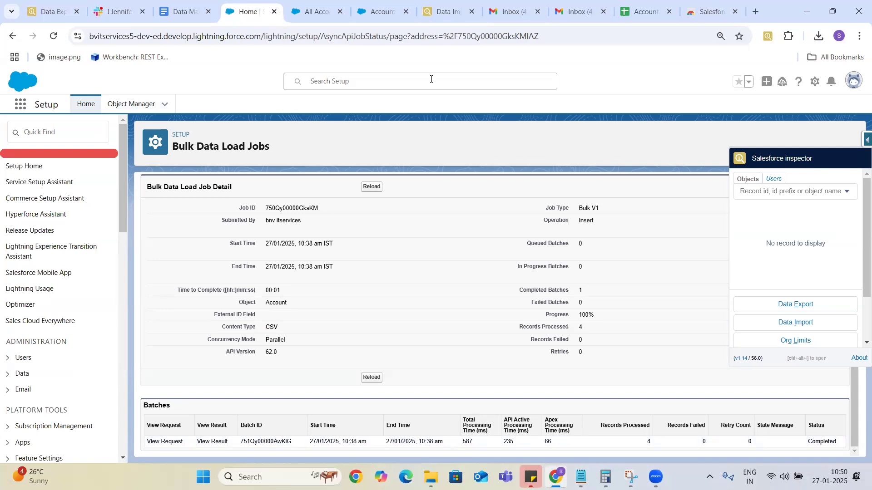
click(448, 14)
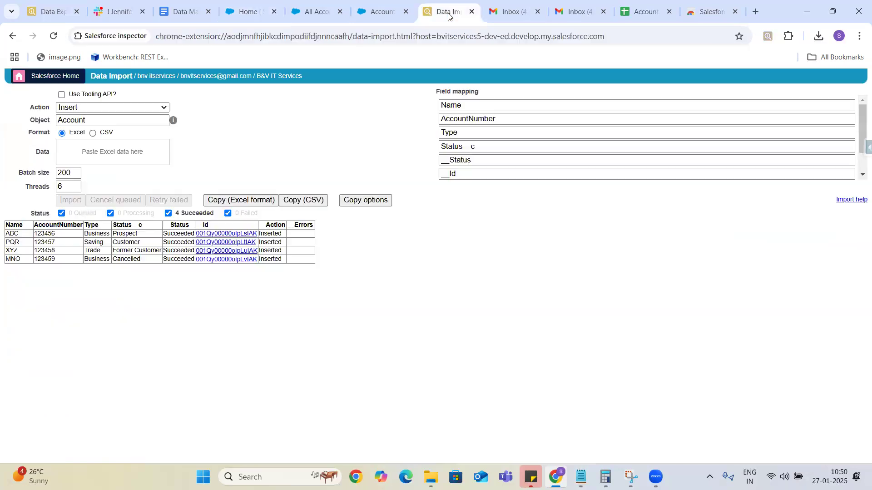
click(378, 14)
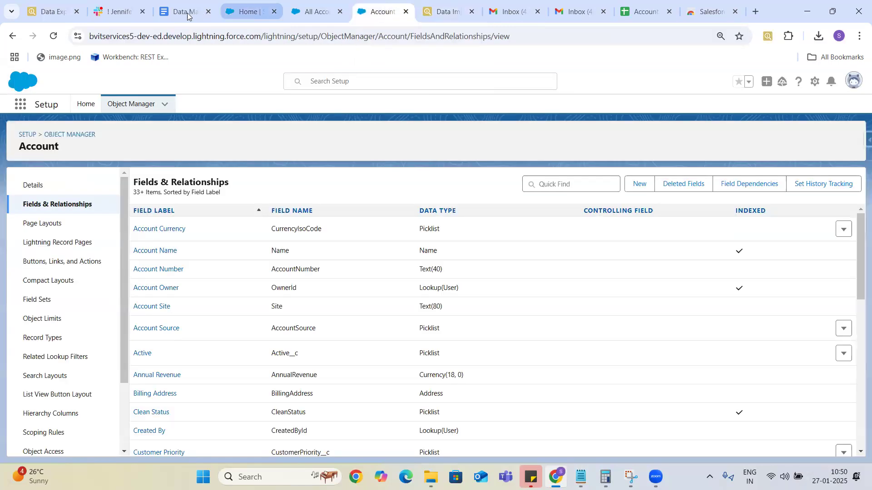
click(181, 12)
click(421, 331)
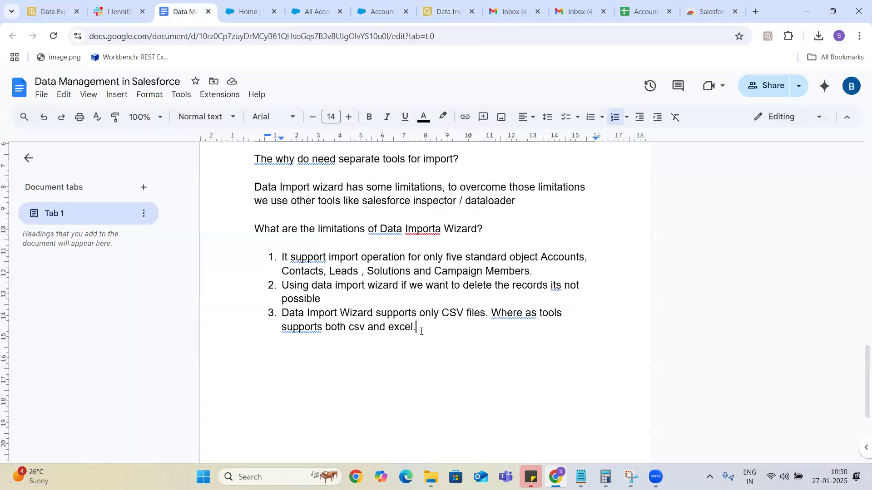
Change 'Importa' to 'Import' in the heading, then go back to the Salesforce Inspector import page.
right_click(278, 268)
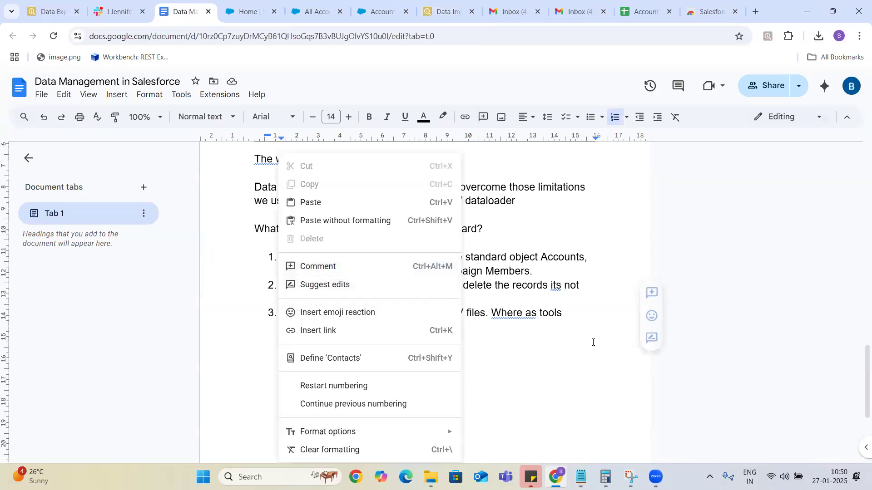
click(510, 335)
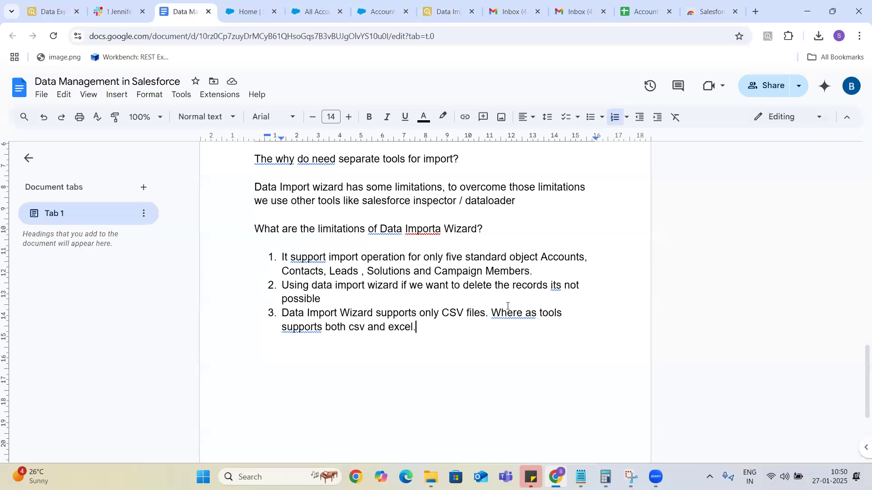
click(436, 231)
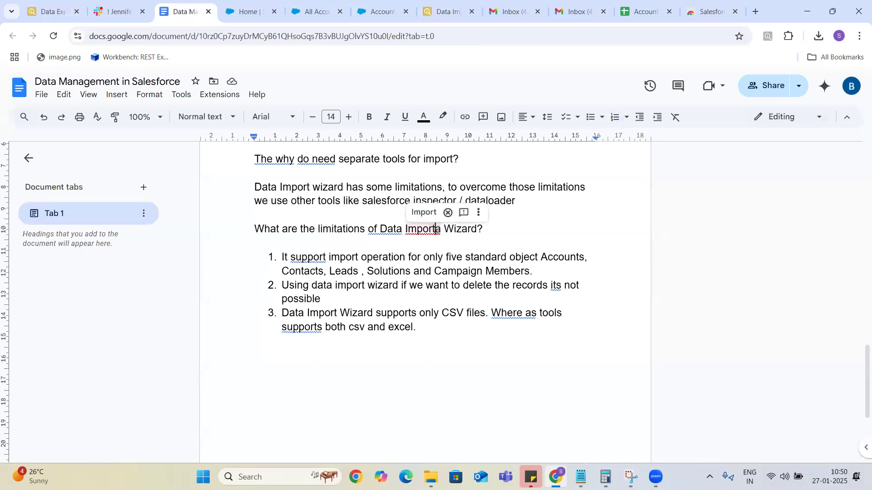
key(Delete)
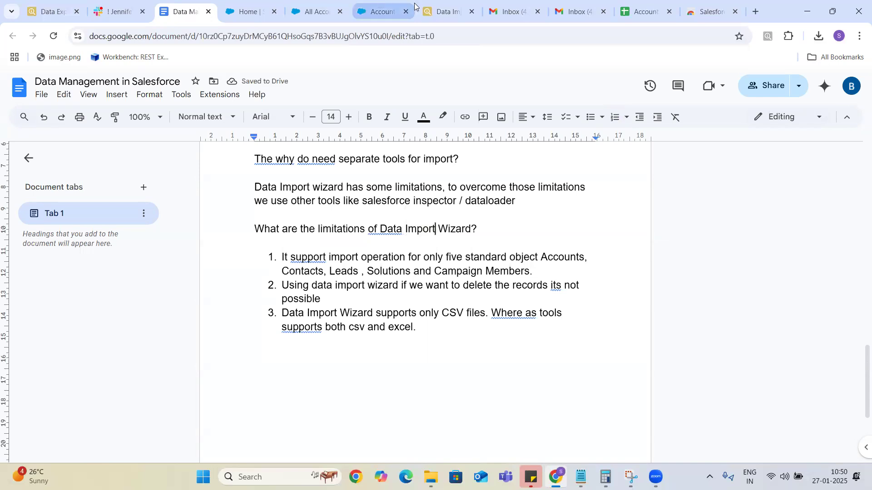
click(437, 13)
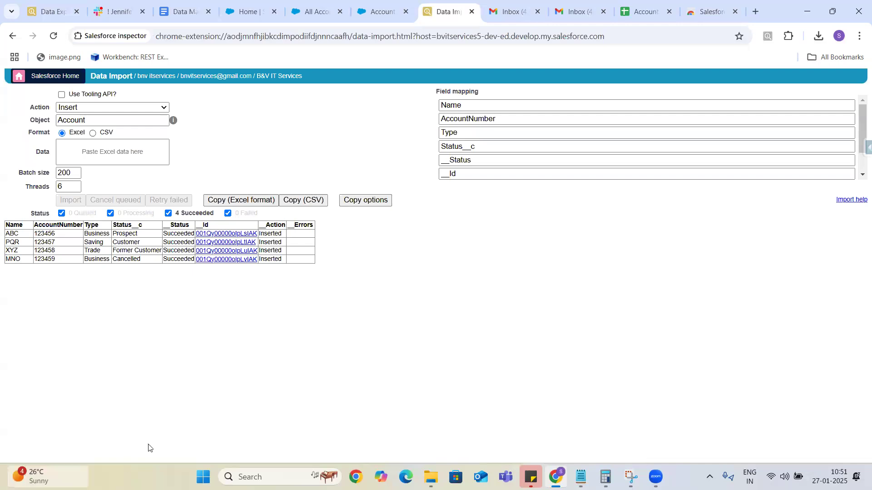
Search Windows for 'data lo' to look for Data Loader, then trim the query to 'data l'.
click(245, 476)
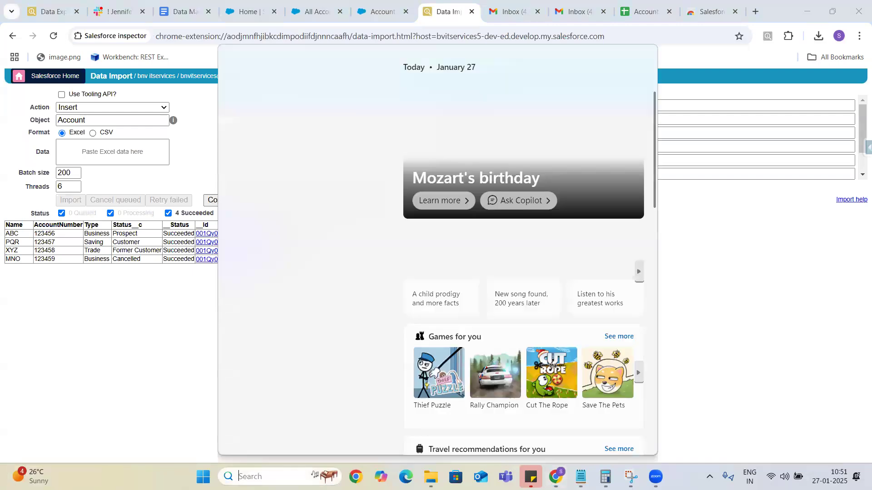
text(data)
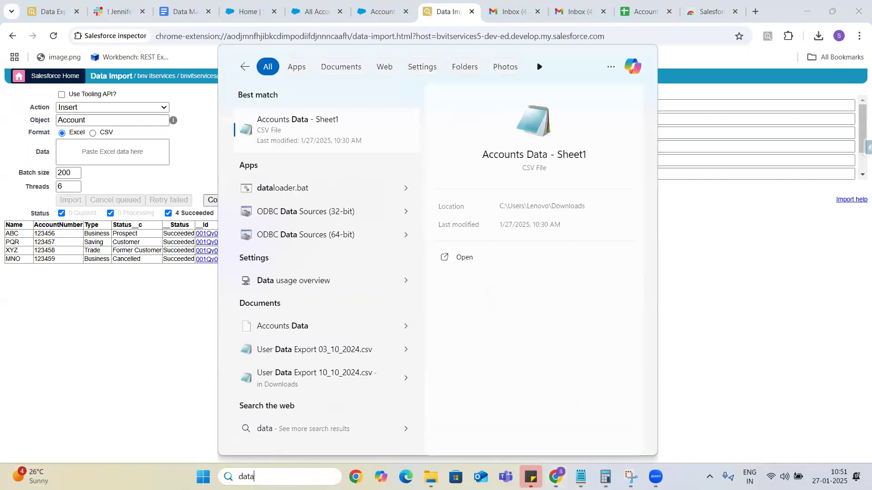
text( lo)
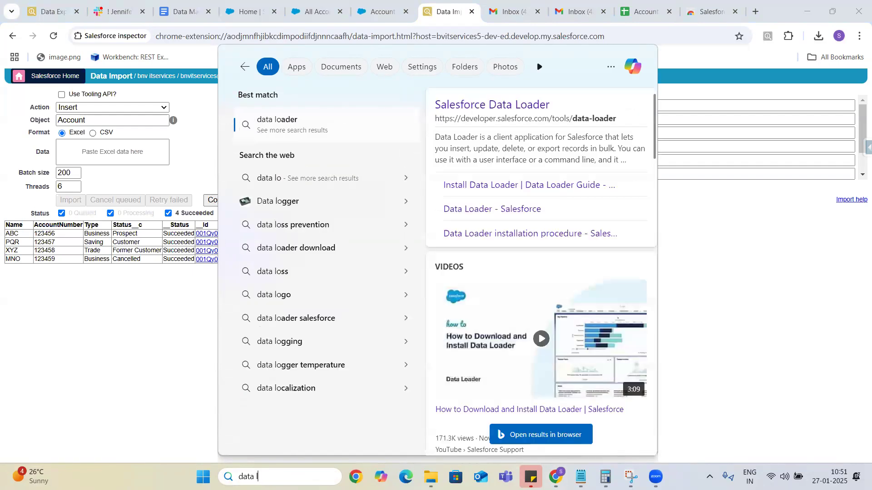
key(BackSpace)
key(BackSpace)
key(BackSpace)
key(BackSpace)
key(BackSpace)
key(BackSpace)
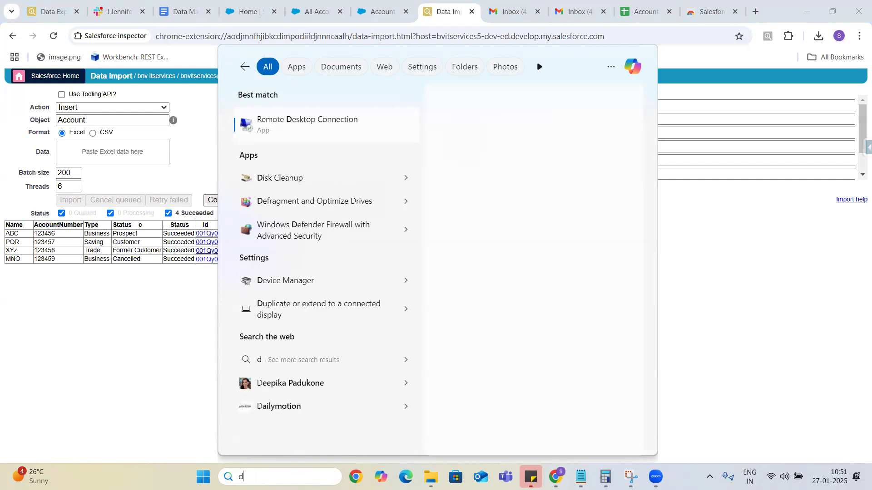
In a new Chrome tab, search Google for 'data loader salesforce'.
click(788, 332)
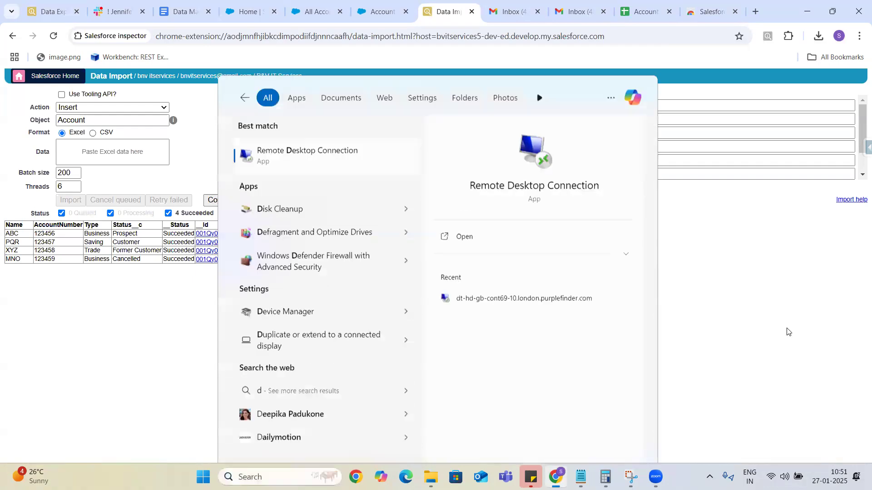
click(756, 13)
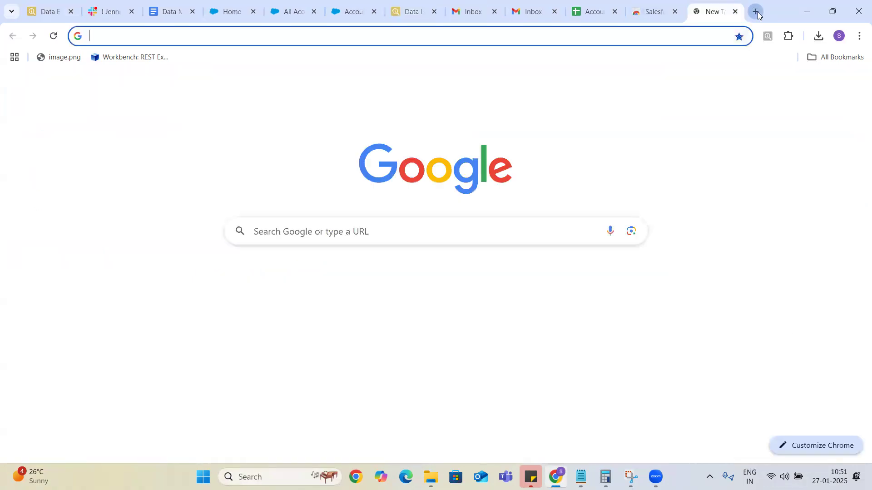
click(386, 226)
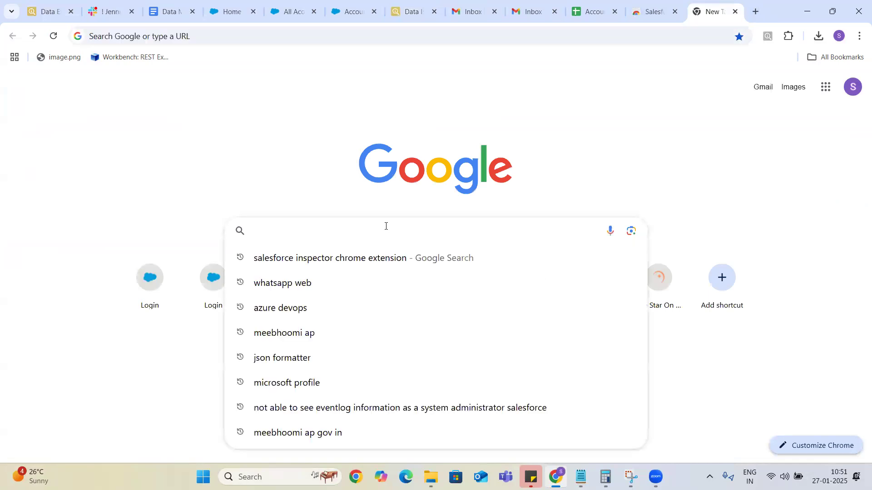
text(data)
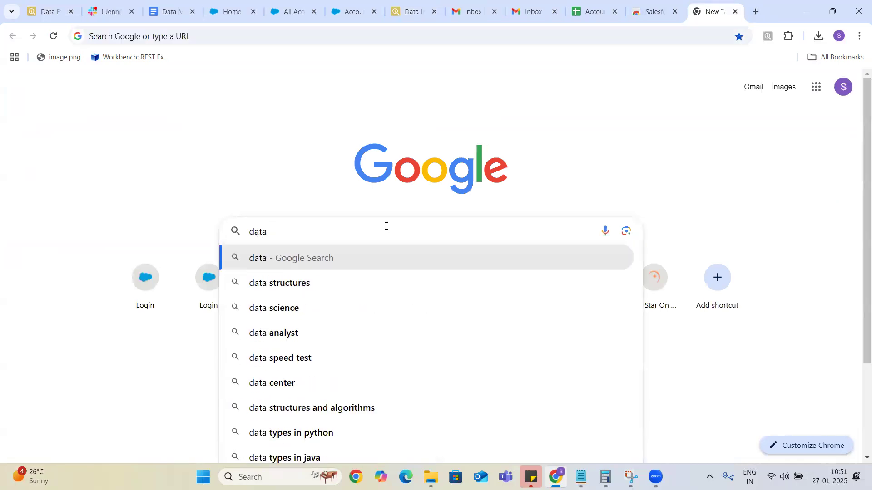
text( loder)
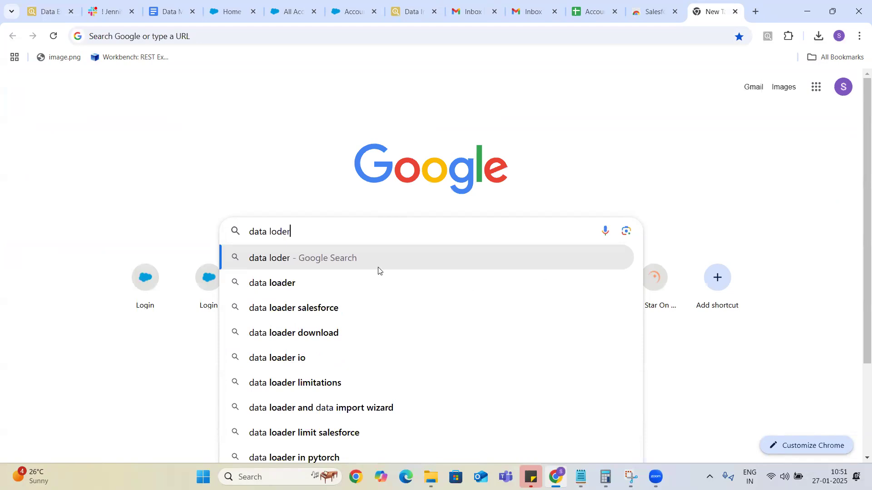
click(282, 313)
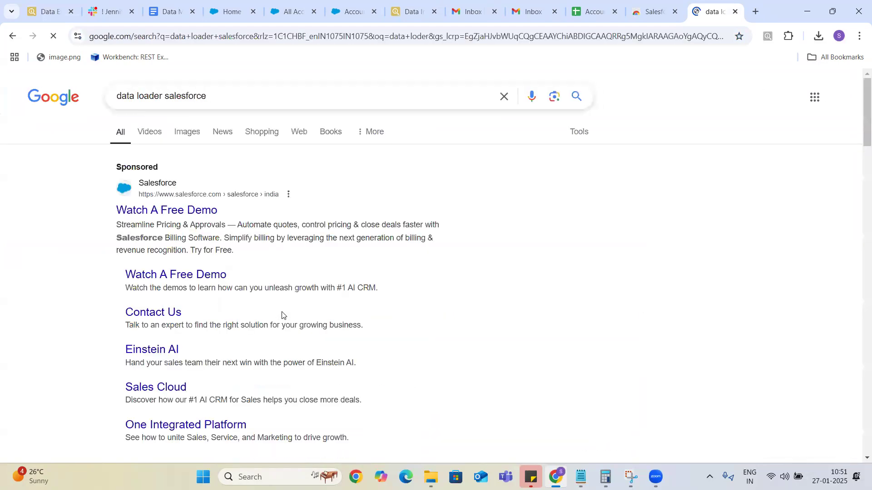
Open the sponsored Salesforce demo result, then return to the Salesforce Inspector Web Store tab.
click(180, 212)
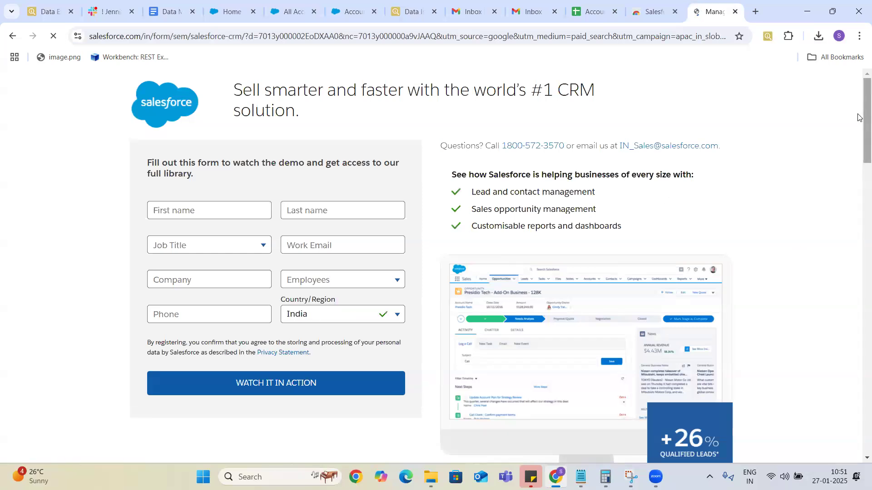
drag(860, 104, 859, 20)
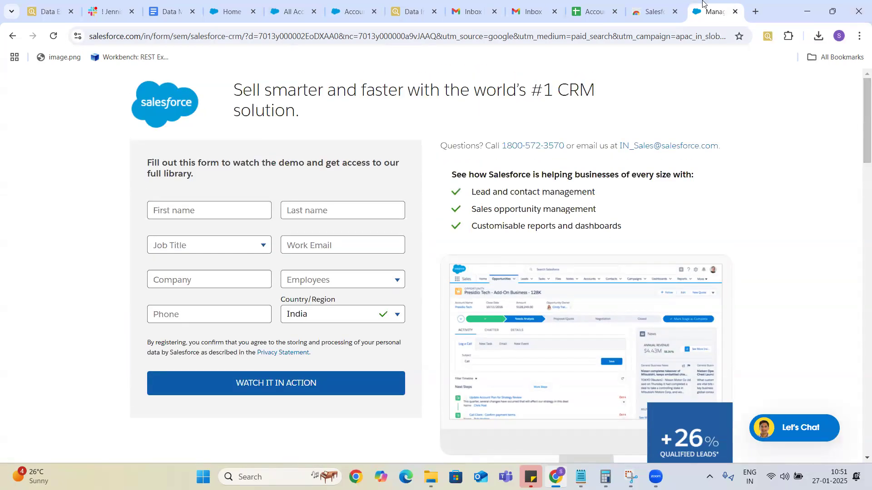
click(649, 13)
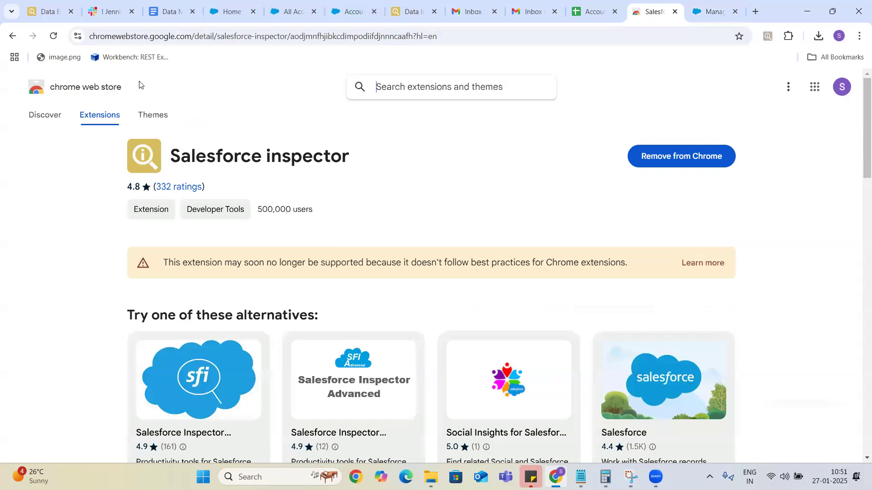
Replace the extension search query with 'data loader salesforce' and run the search.
click(11, 37)
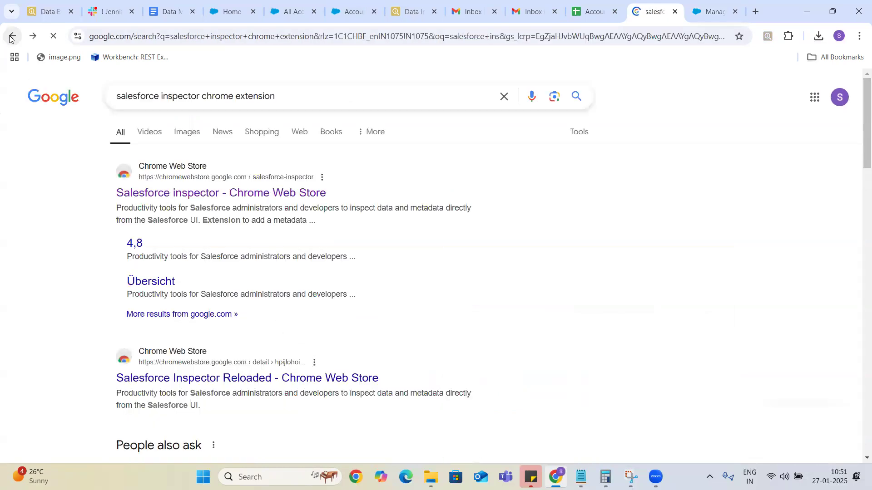
click(297, 102)
key(BackSpace)
key(BackSpace)
key(BackSpace)
key(BackSpace)
key(BackSpace)
key(BackSpace)
key(BackSpace)
key(BackSpace)
key(BackSpace)
key(BackSpace)
key(BackSpace)
key(BackSpace)
key(BackSpace)
key(BackSpace)
key(BackSpace)
key(BackSpace)
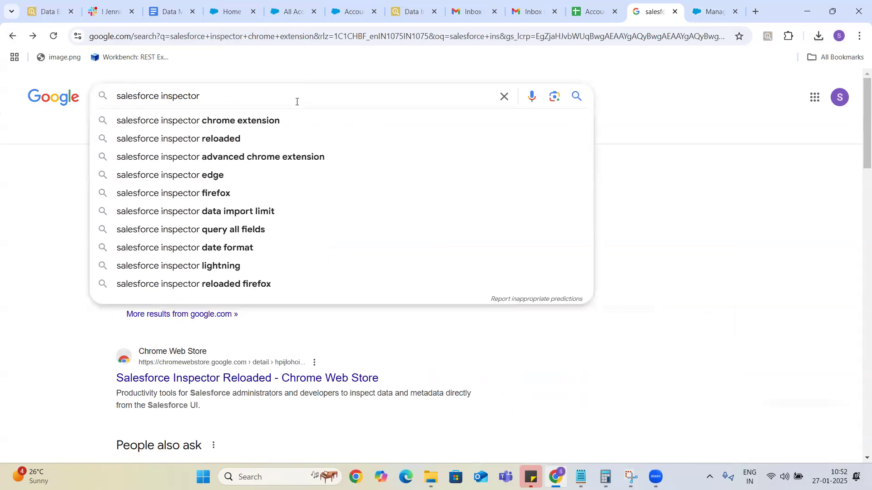
key(BackSpace)
key(BackSpace)
key(BackSpace)
key(BackSpace)
key(BackSpace)
key(BackSpace)
key(BackSpace)
key(BackSpace)
key(BackSpace)
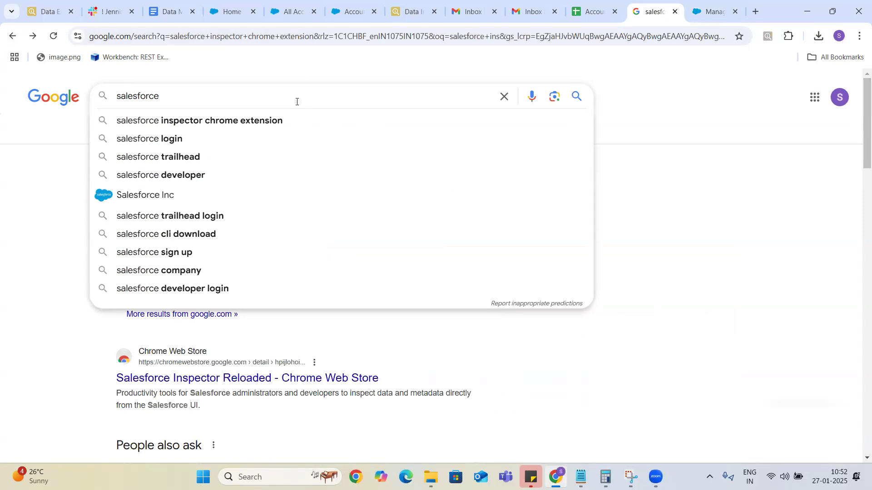
key(BackSpace)
key(BackSpace)
key(BackSpace)
key(BackSpace)
key(BackSpace)
key(BackSpace)
key(BackSpace)
key(BackSpace)
key(BackSpace)
key(BackSpace)
key(BackSpace)
text(data)
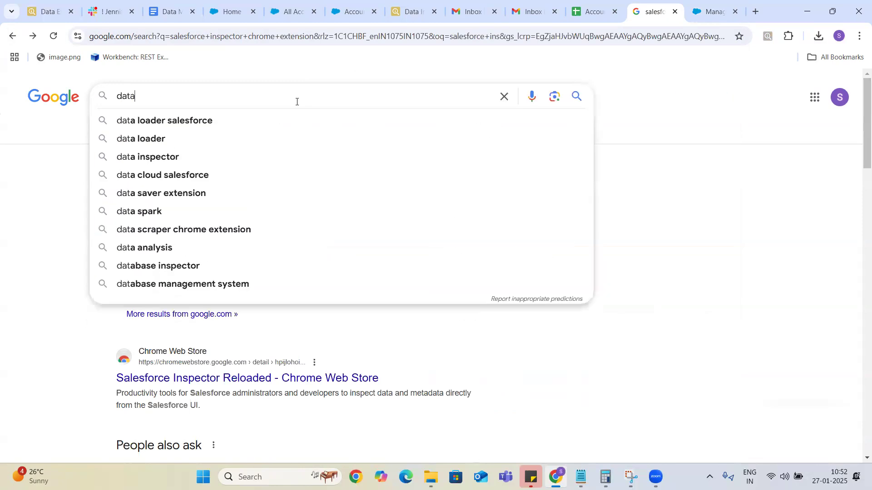
text( k)
key(BackSpace)
text(lo)
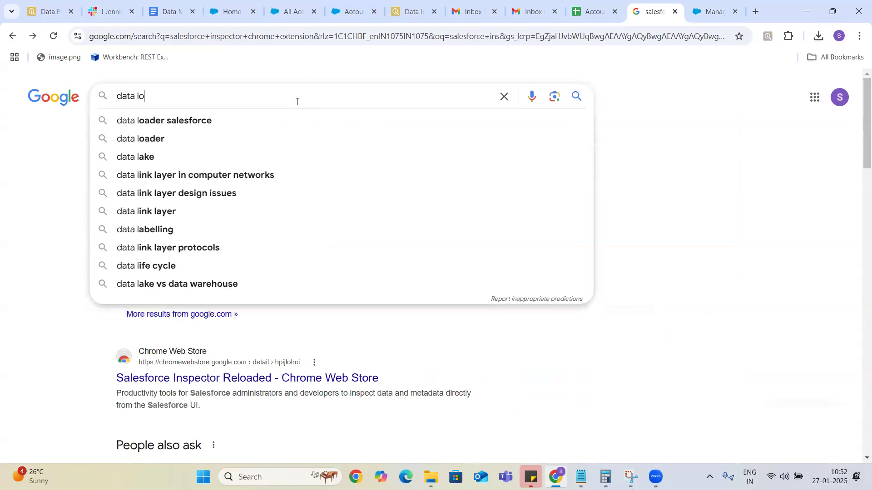
text(ader)
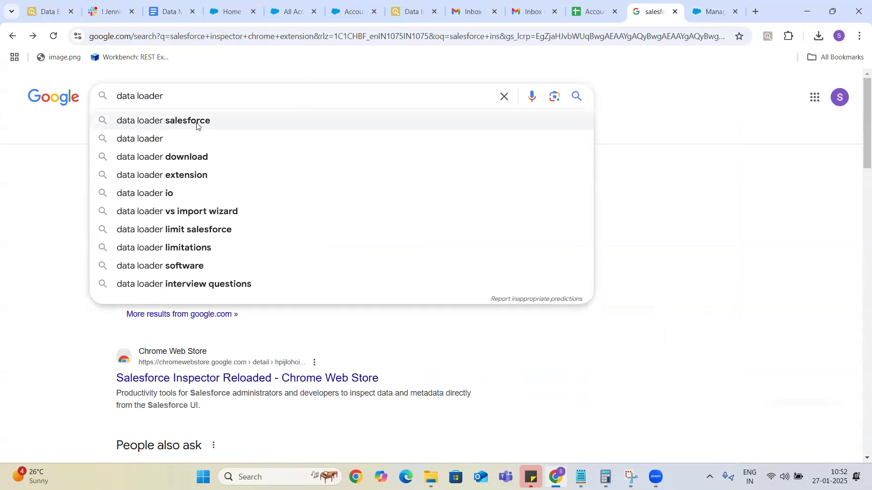
click(197, 121)
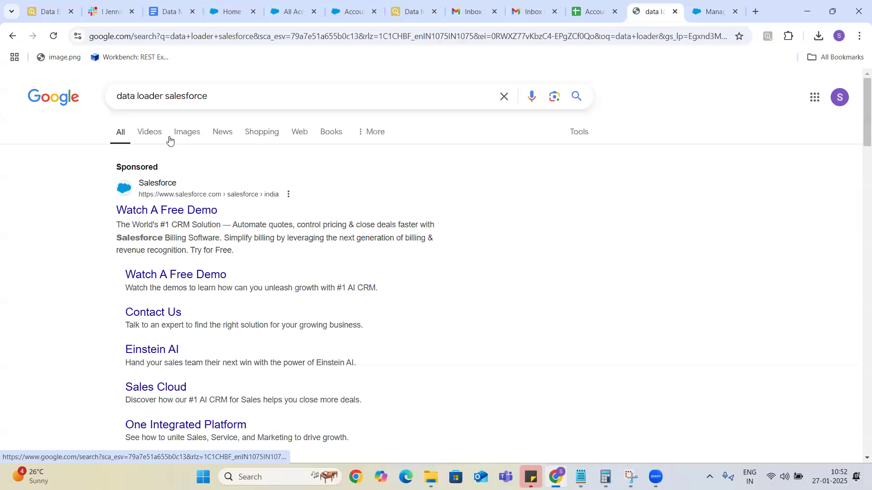
Preview the Salesforce Ben Data Loader image, then go back to the Data Import page.
click(188, 135)
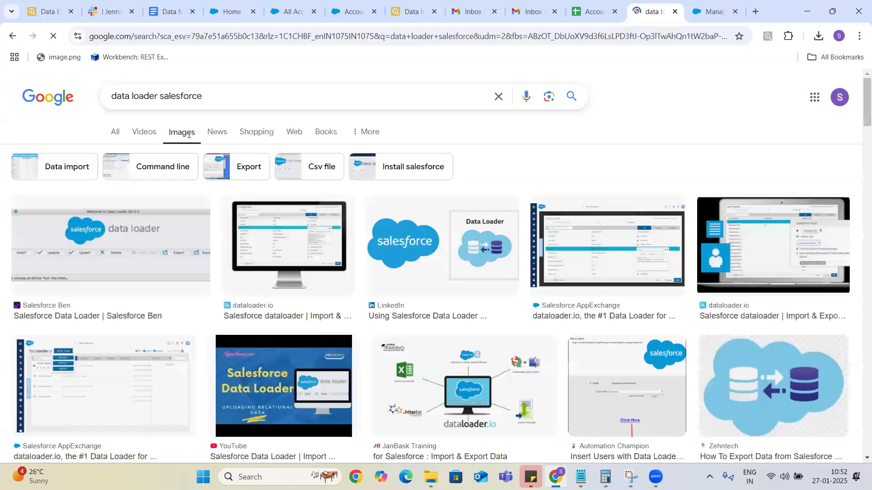
click(178, 228)
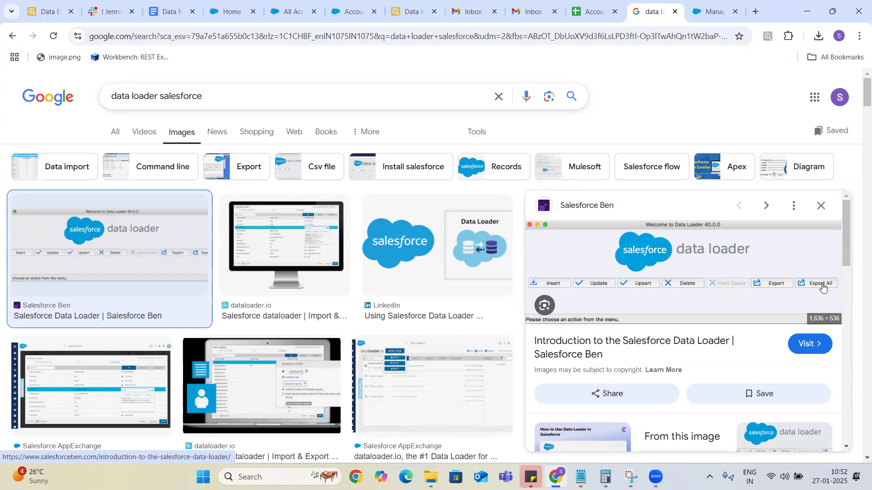
click(412, 15)
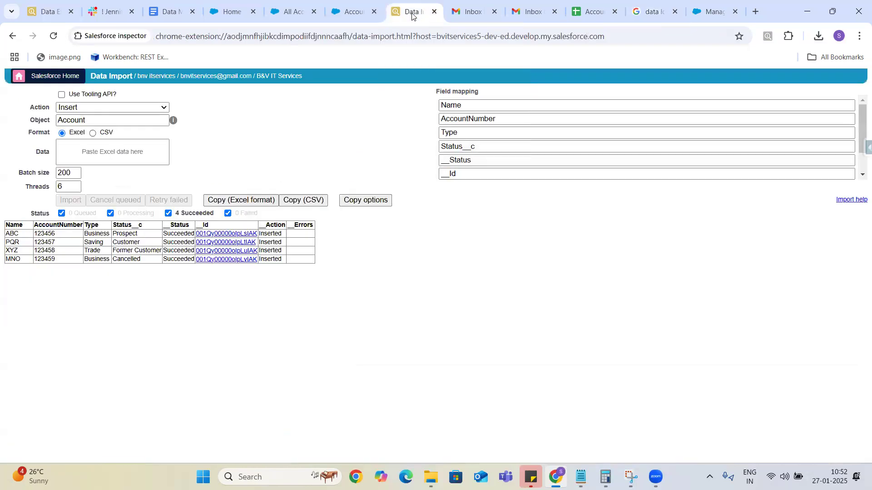
Change the Account import action to Delete in Salesforce Inspector, then view the demo form.
click(865, 147)
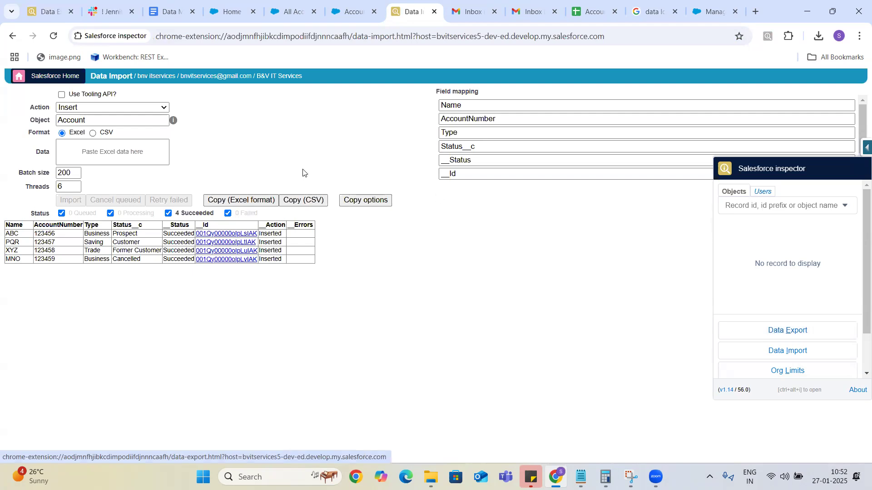
click(158, 108)
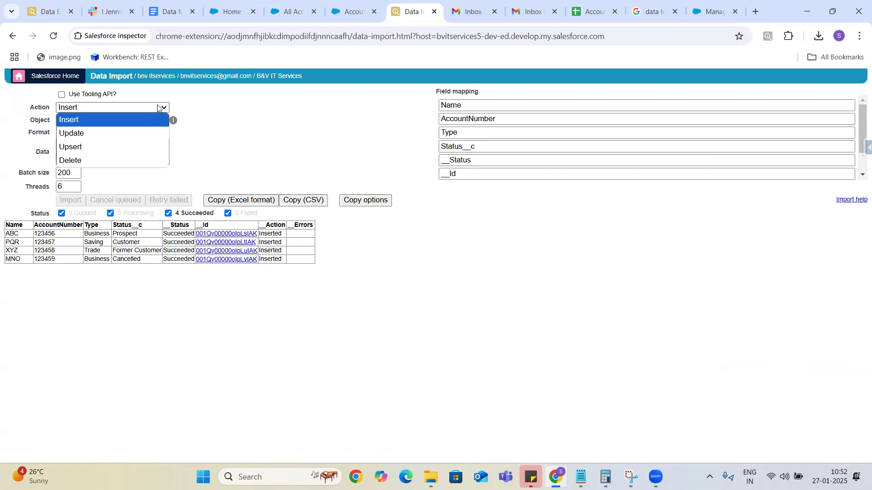
click(93, 171)
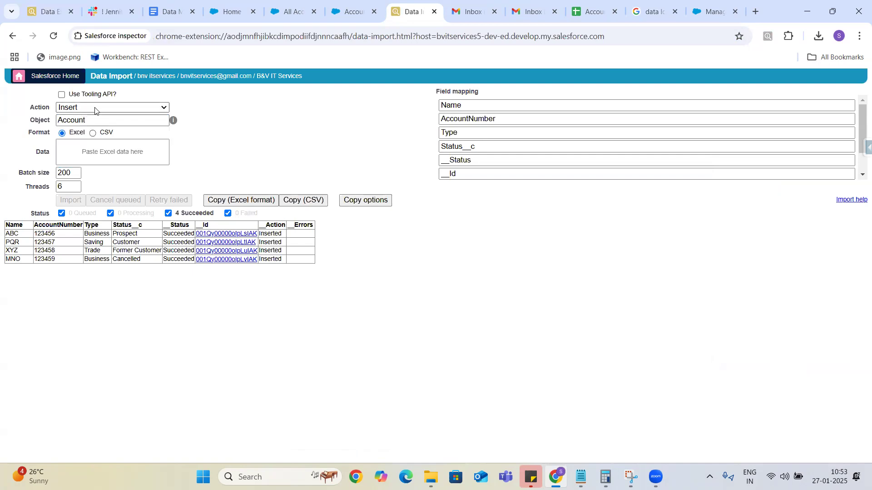
click(95, 107)
click(82, 159)
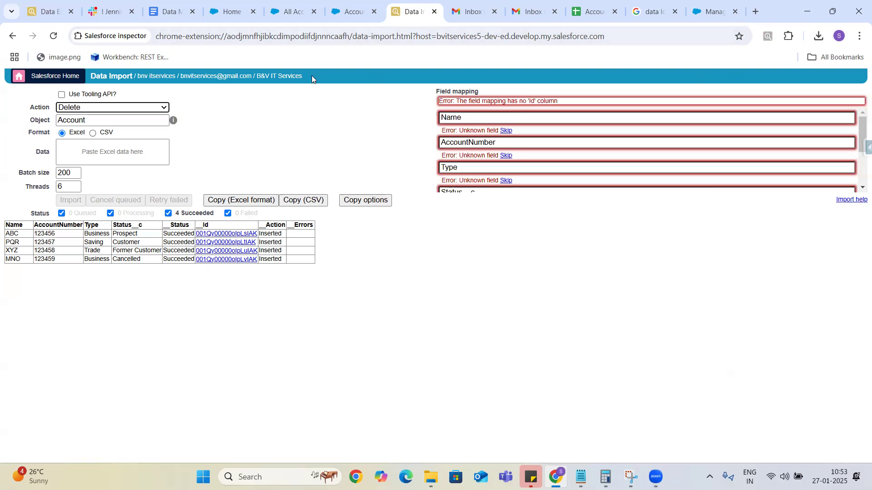
click(714, 14)
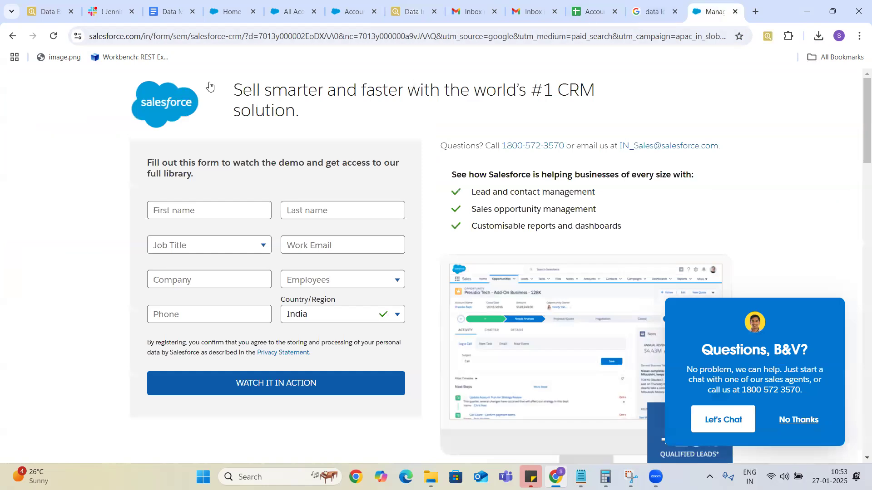
Review the Data Loader image results, then return to the Account insert Bulk Data Load Job.
click(650, 13)
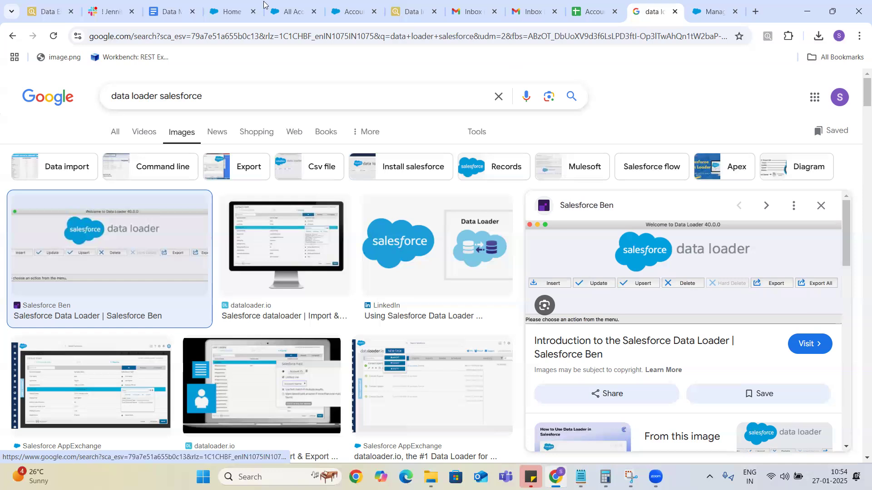
click(224, 16)
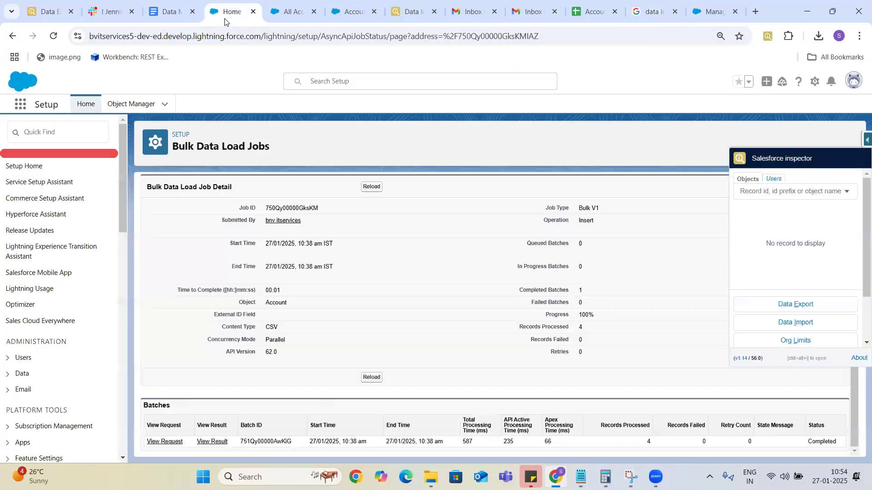
Find the Recycle Bin via App Launcher search 'rec' and switch to the Org Recycle Bin view.
click(20, 107)
text(re)
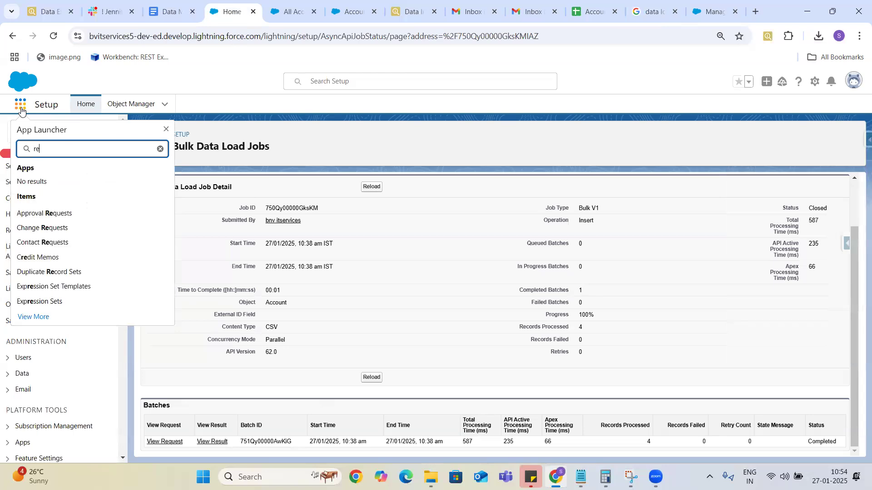
text(c)
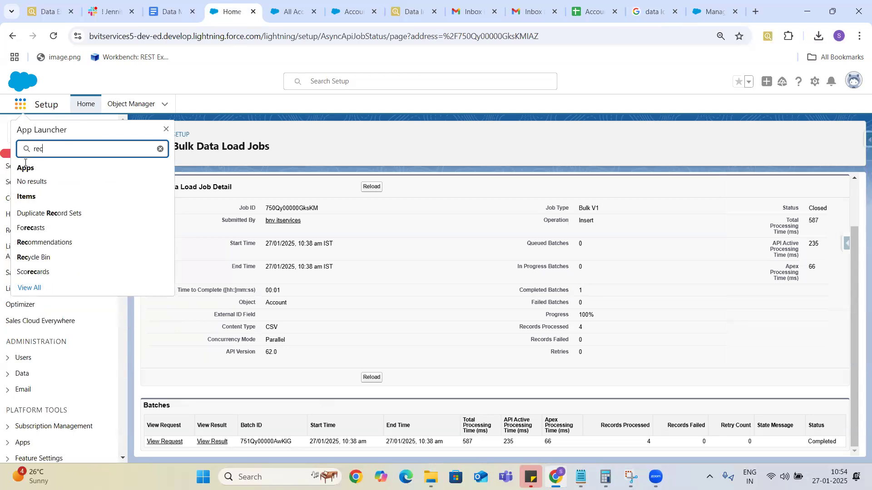
click(35, 259)
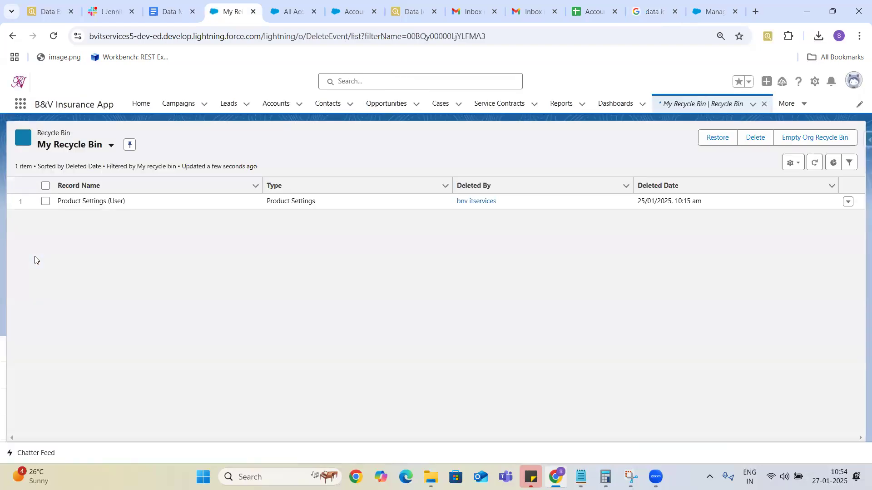
click(110, 145)
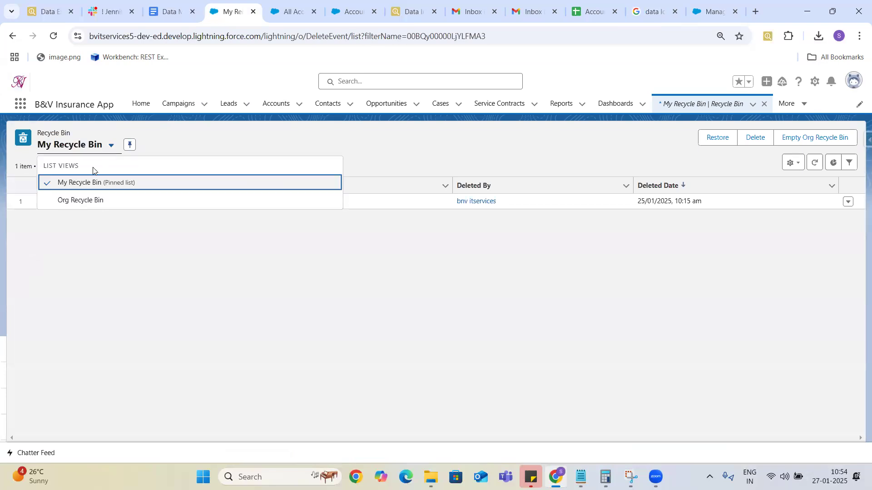
click(77, 207)
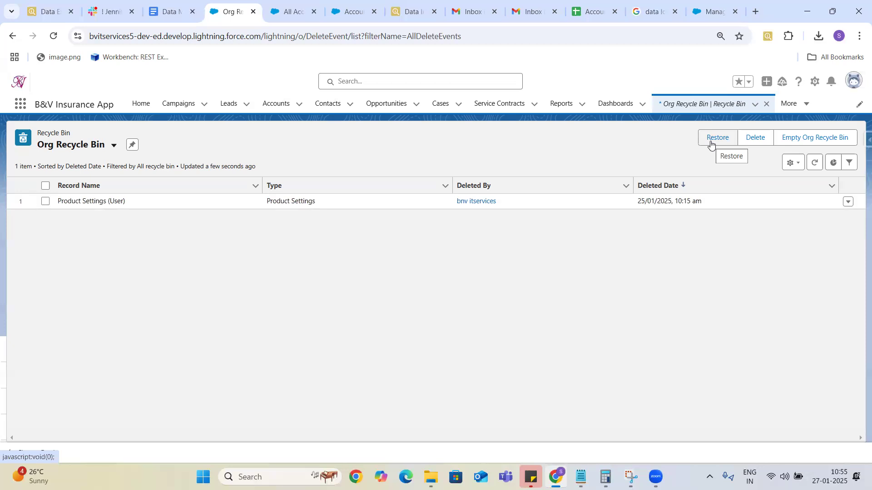
Cycle through the Data Import and demo form tabs back to the Data Loader image preview.
click(414, 12)
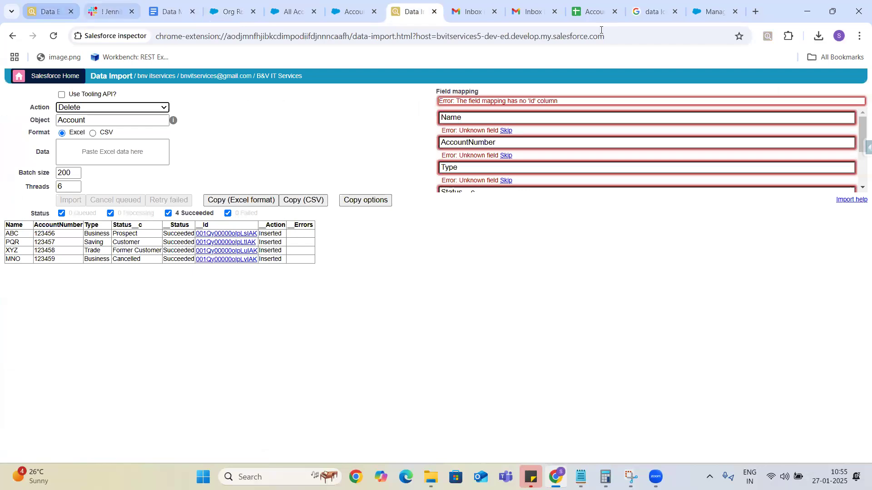
click(710, 14)
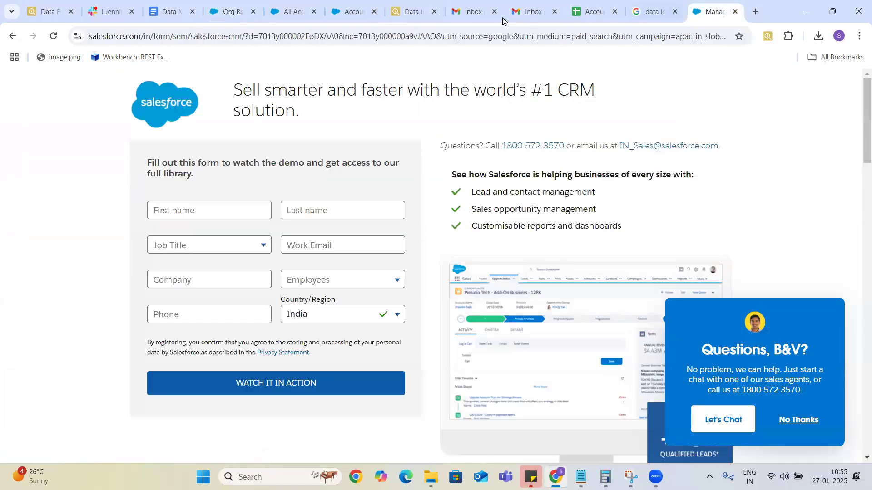
click(648, 10)
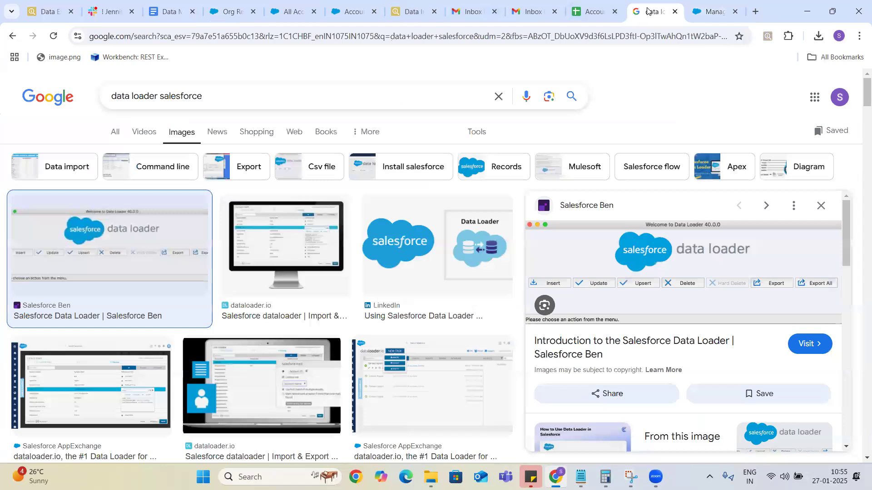
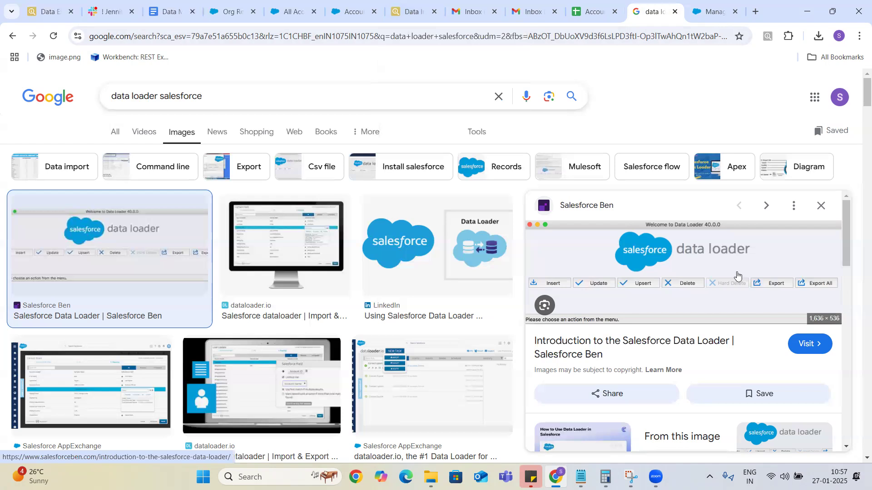
Switch to the 'Data Management in Salesforce' notes document.
click(167, 14)
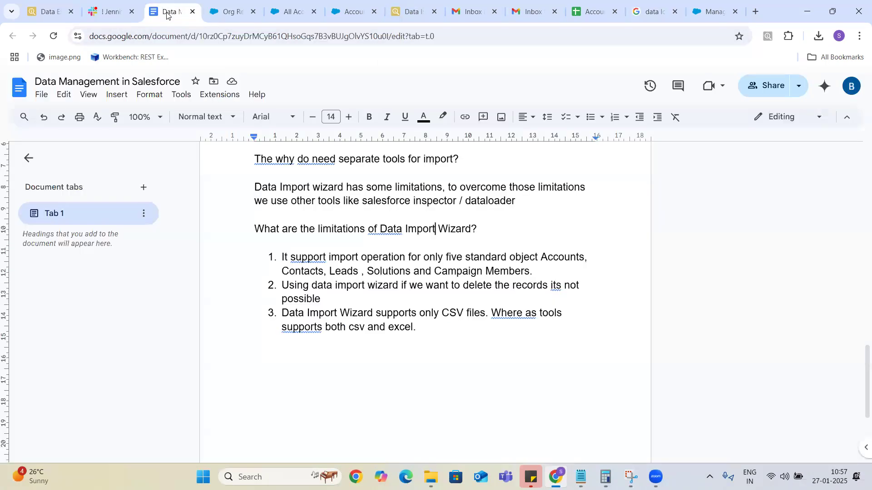
Change the third limitation to say Data Import Wizard/Data Loader supports only CSV files.
drag(414, 327, 272, 252)
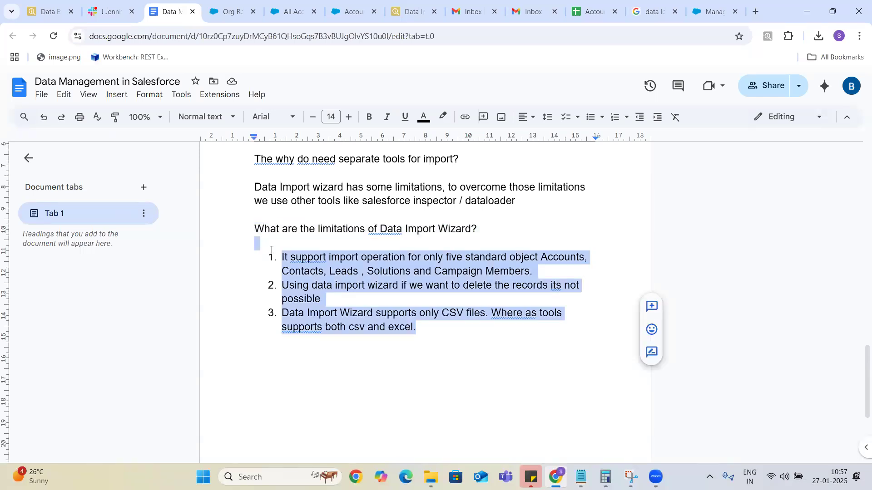
click(430, 327)
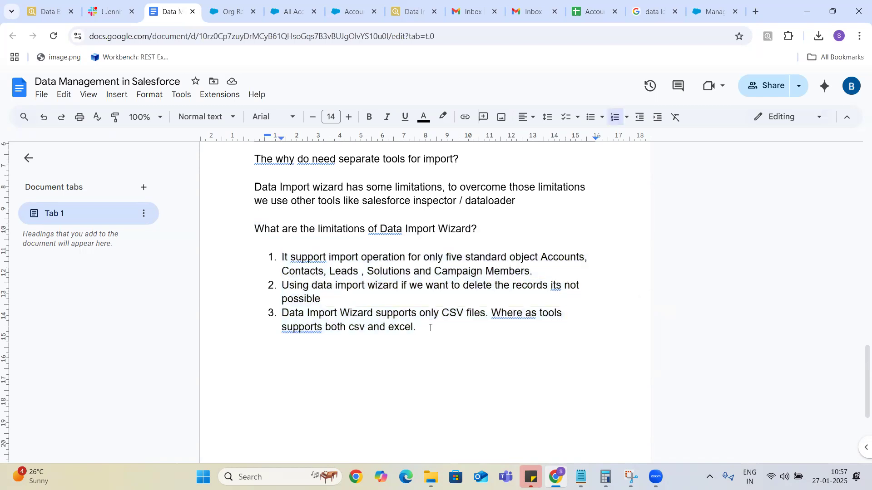
drag(430, 328, 282, 313)
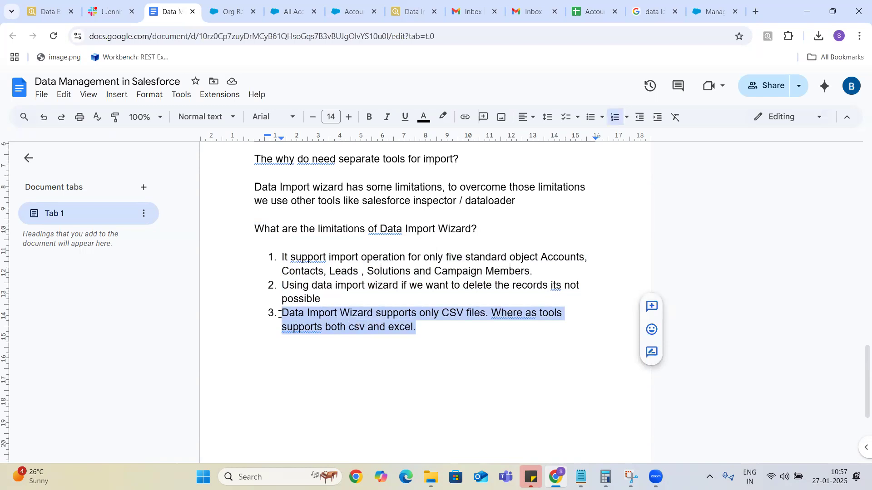
click(336, 313)
key(Right)
key(Right)
key(Right)
key(Right)
key(Right)
key(Right)
key(Right)
key(Right)
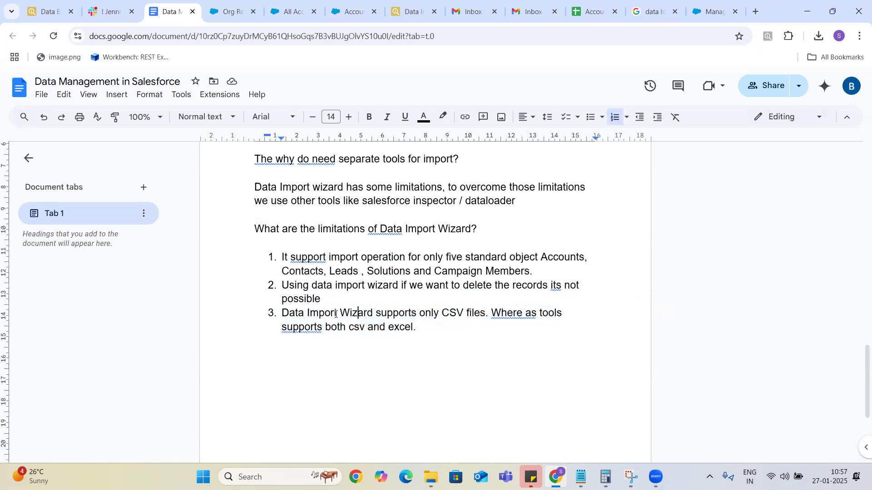
text(/Data Load)
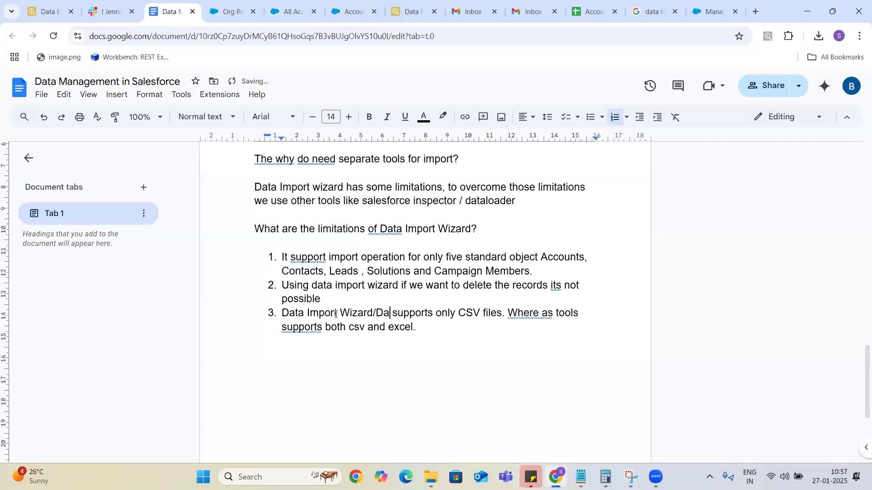
text(er)
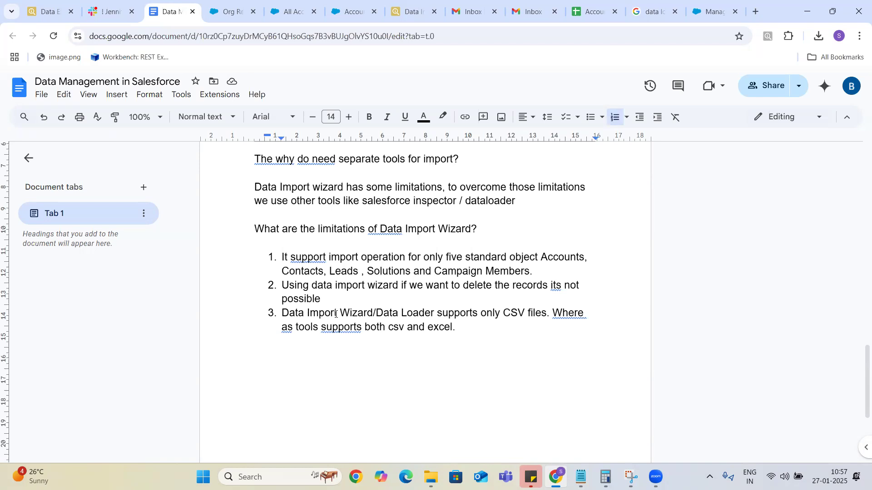
click(711, 13)
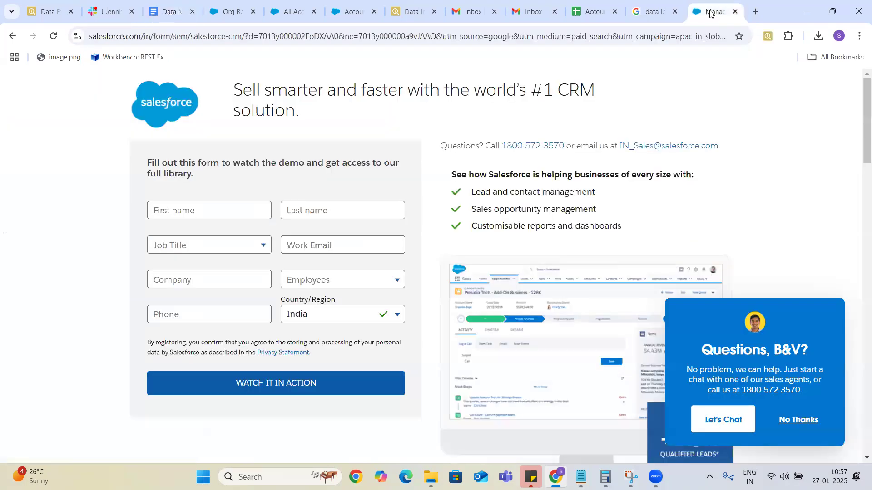
Open Command Prompt through a Windows search for 'cmd'.
click(655, 12)
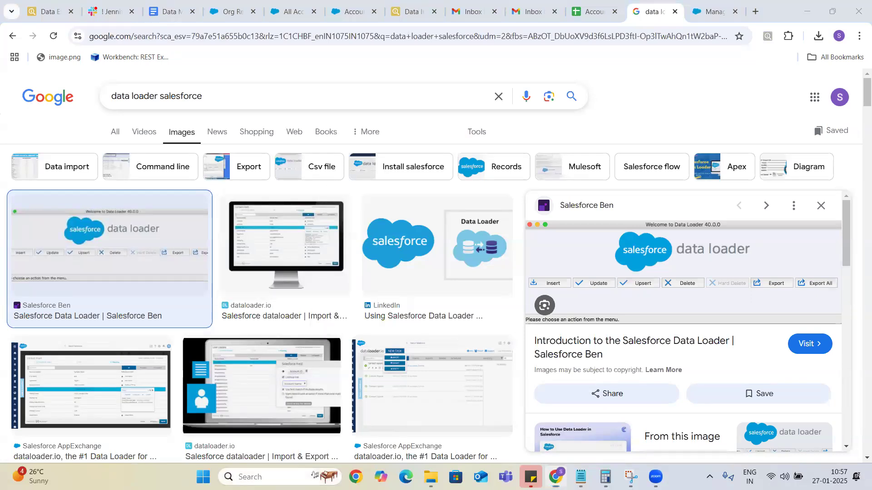
click(250, 477)
text(cmd)
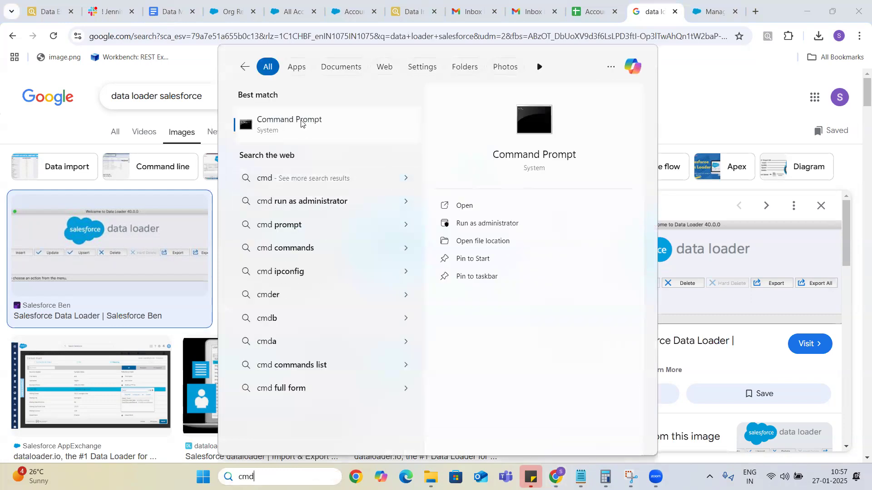
click(301, 123)
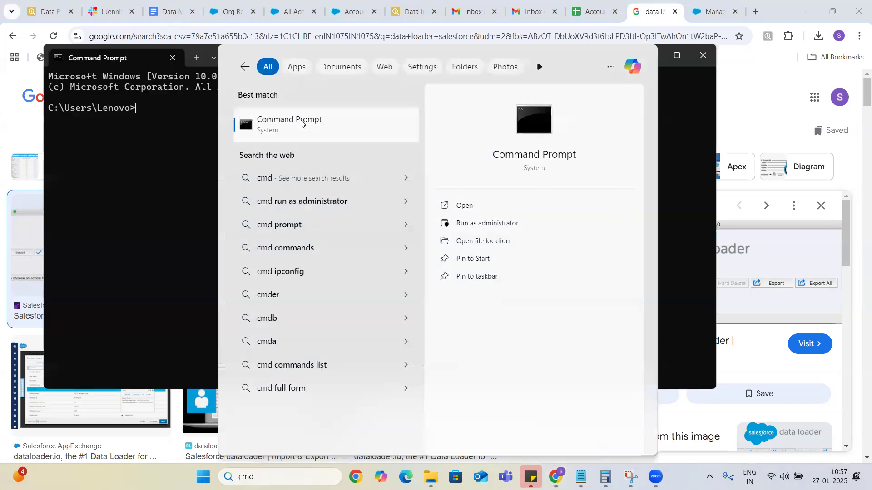
Run 'java -version', which reports java is not recognized, and minimize the window.
text(java -)
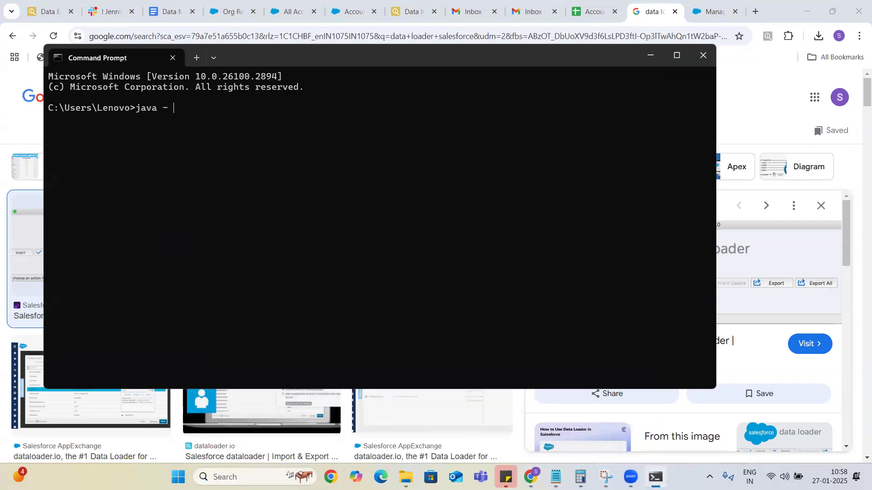
key(BackSpace)
text(-version)
key(Return)
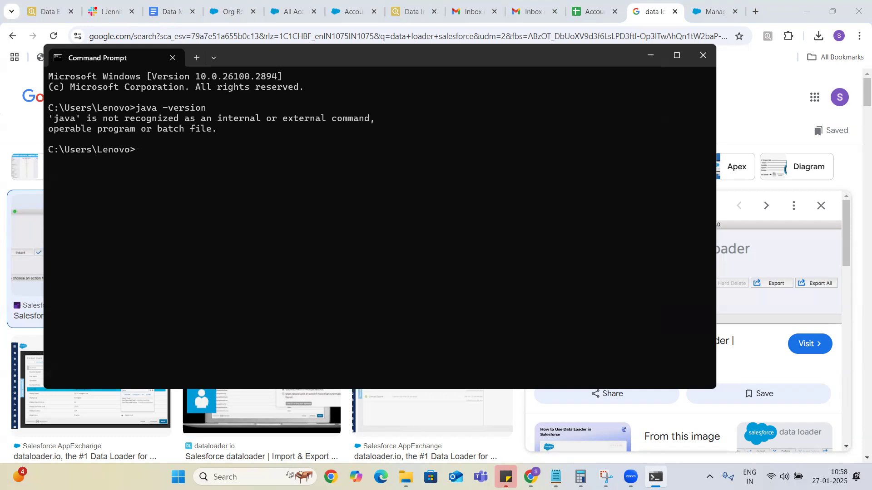
click(649, 55)
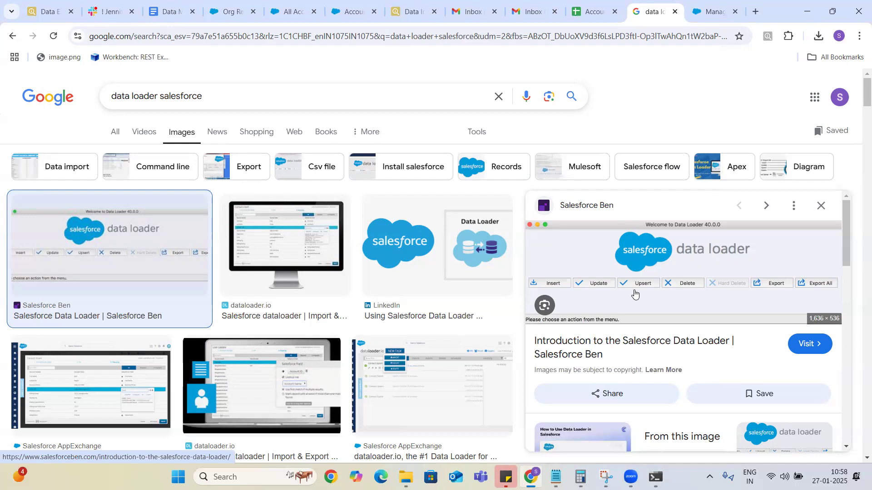
Bring back the Salesforce Inspector Data Import page with the four inserted Account rows.
click(407, 17)
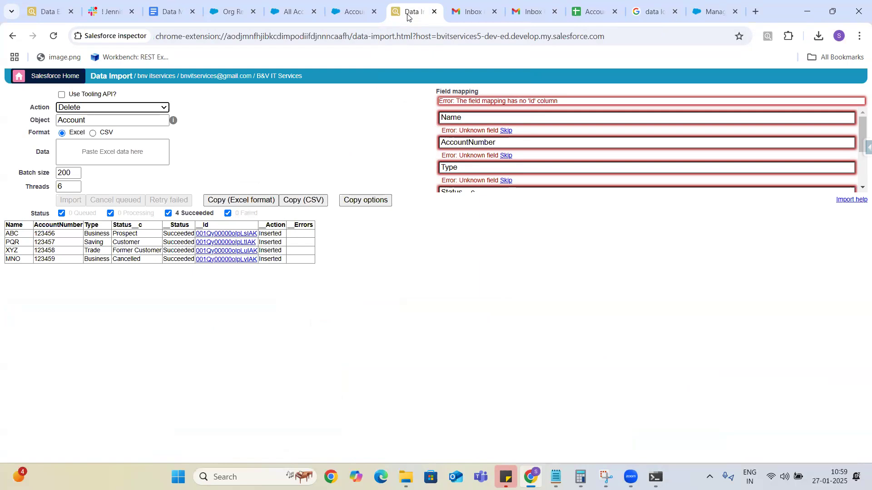
click(648, 15)
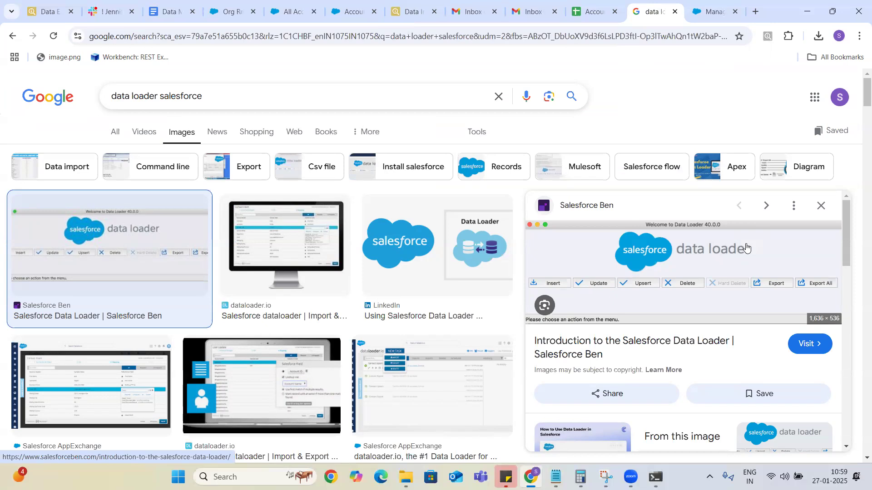
click(412, 13)
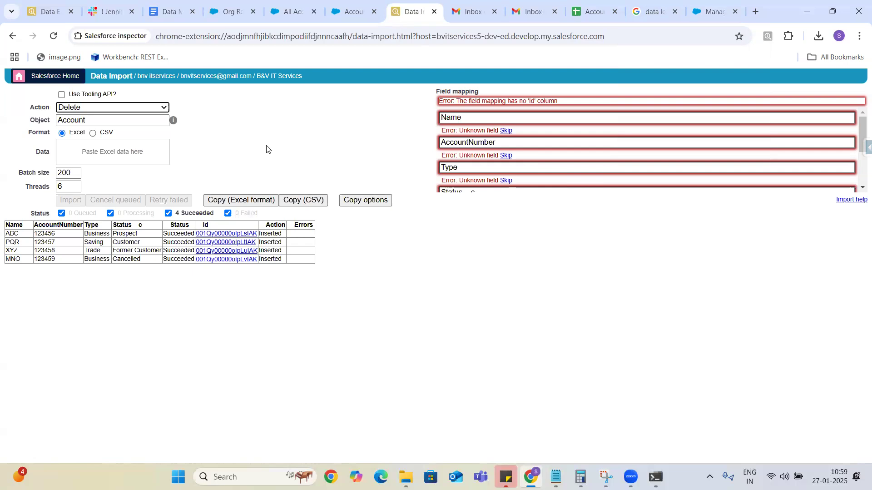
click(164, 14)
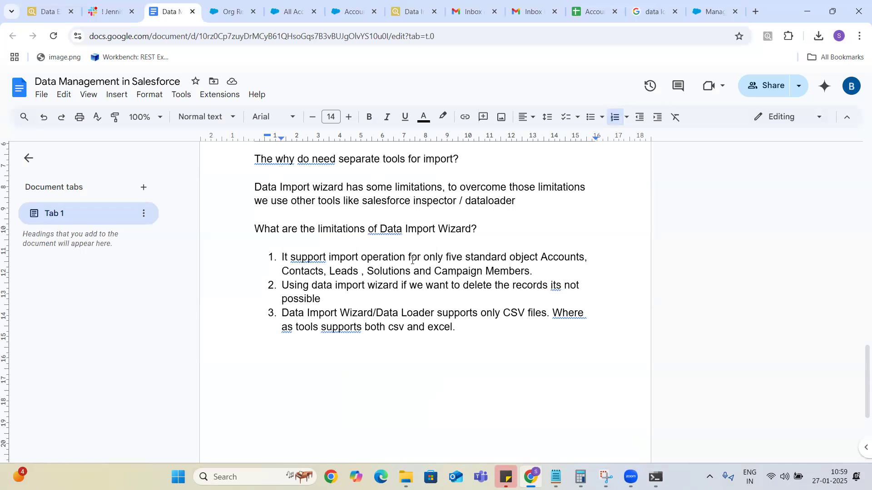
click(415, 17)
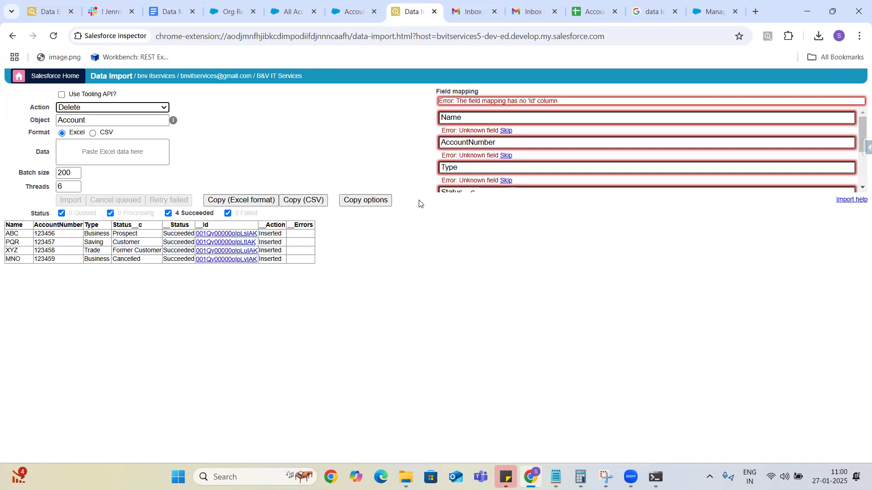
click(144, 119)
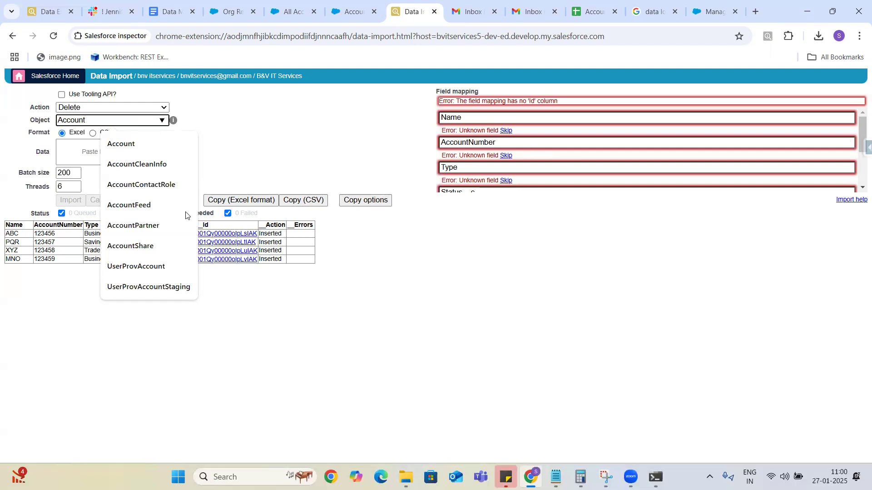
Keep Delete as the import action and paste the four Account rows as data.
click(156, 109)
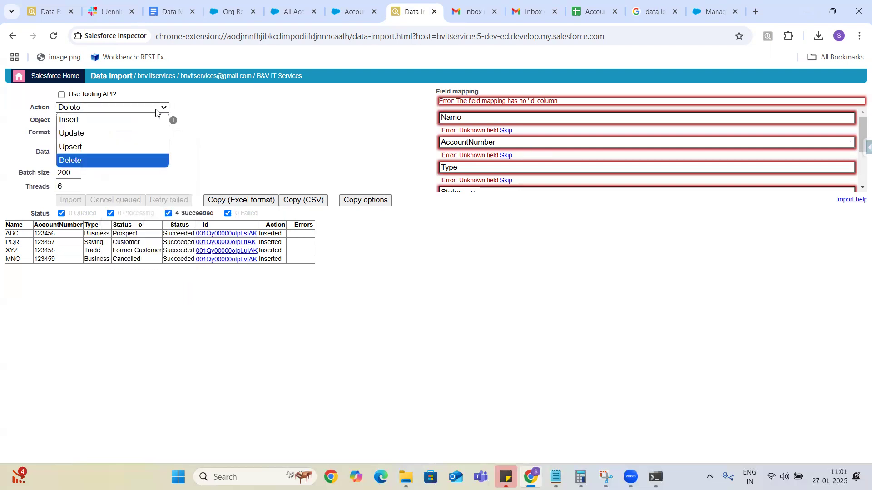
click(72, 161)
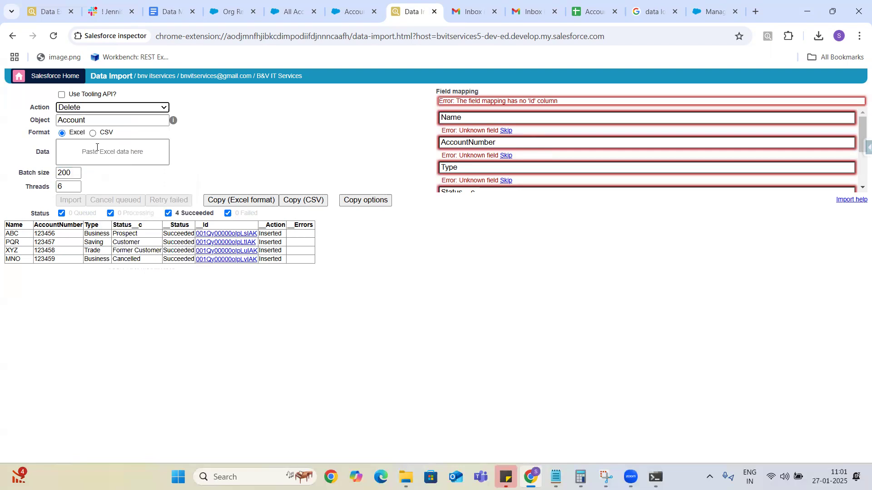
click(76, 149)
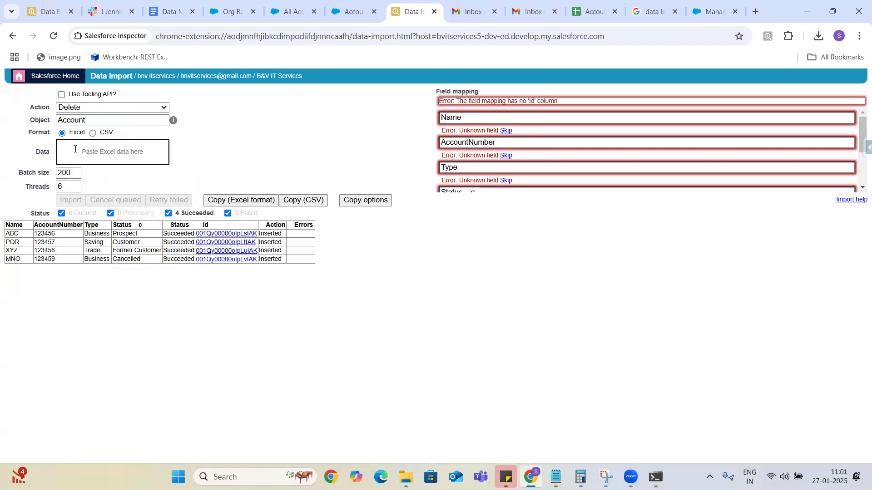
text(Name	Number	Type	Status ABC	123456	Business	Prospect PQR	123457	Saving	Customer XYZ	123458	Trade	Former Customer MNO	123459	Business	Cancelled)
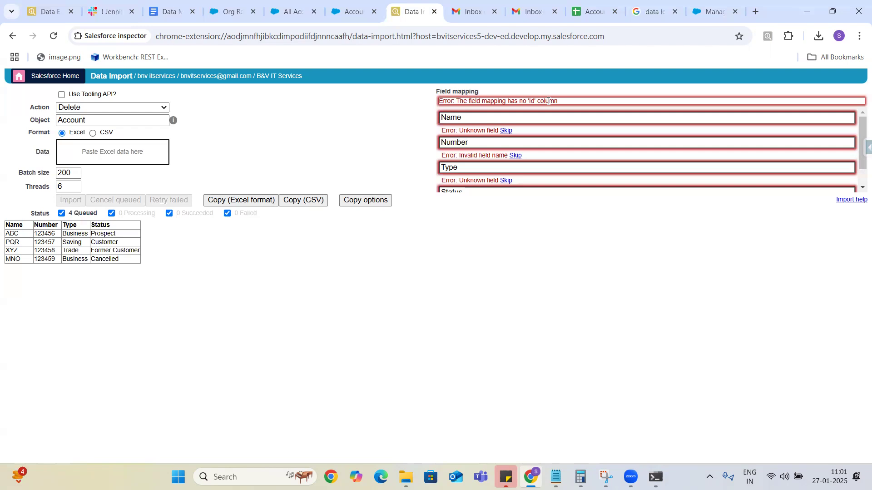
Skip the Name, Number, Type and Status columns in the field mapping.
click(507, 131)
click(507, 131)
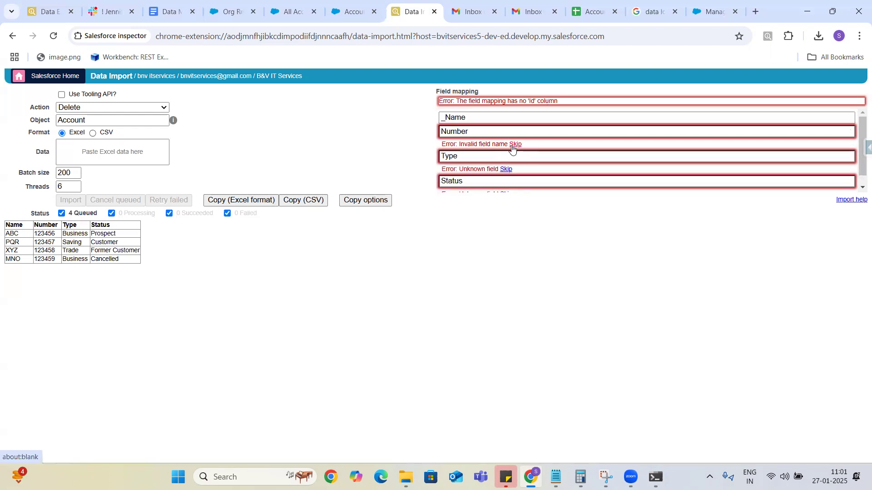
click(514, 145)
click(507, 158)
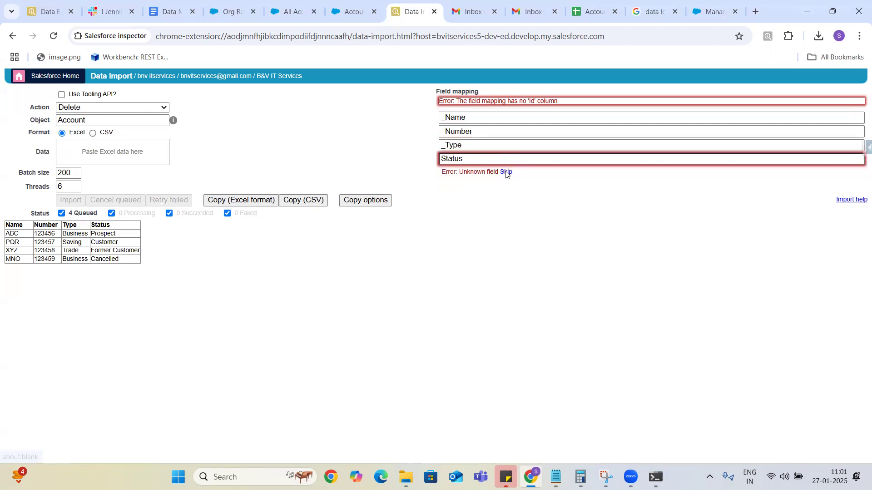
click(506, 172)
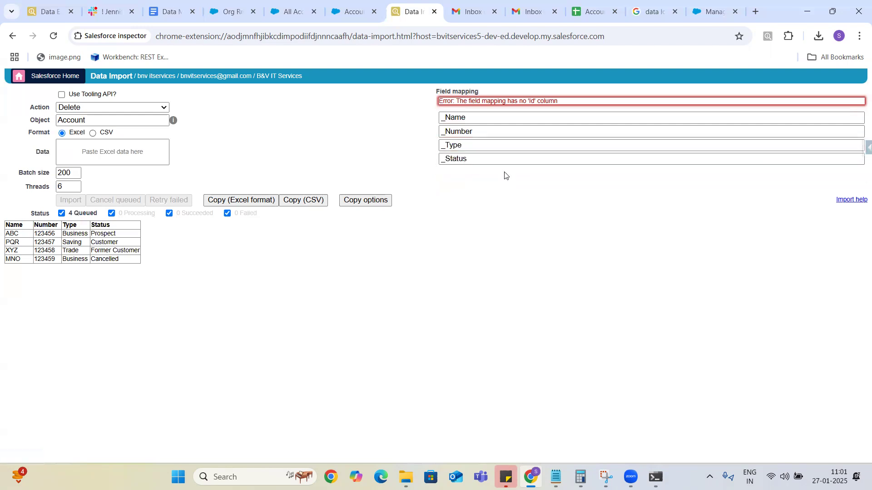
click(287, 13)
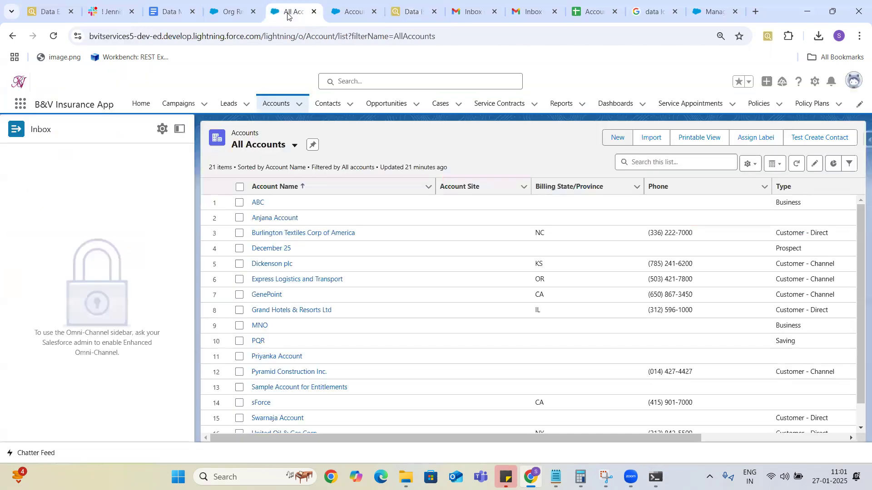
Open the ABC account and select its record Id in the page URL.
click(258, 204)
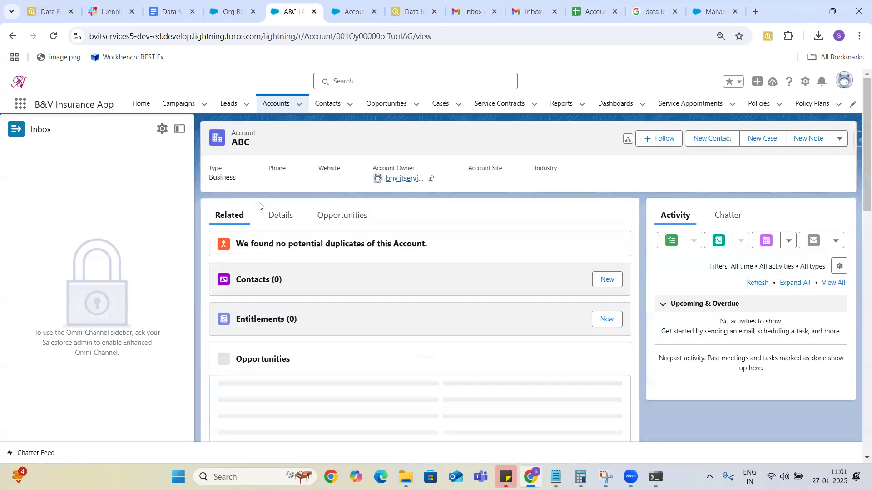
click(379, 36)
double_click(379, 37)
key(ctrl+c)
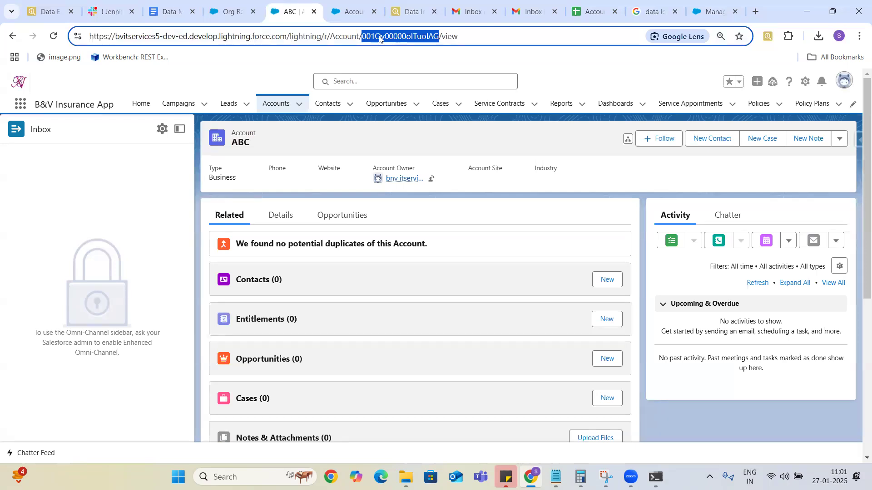
click(414, 11)
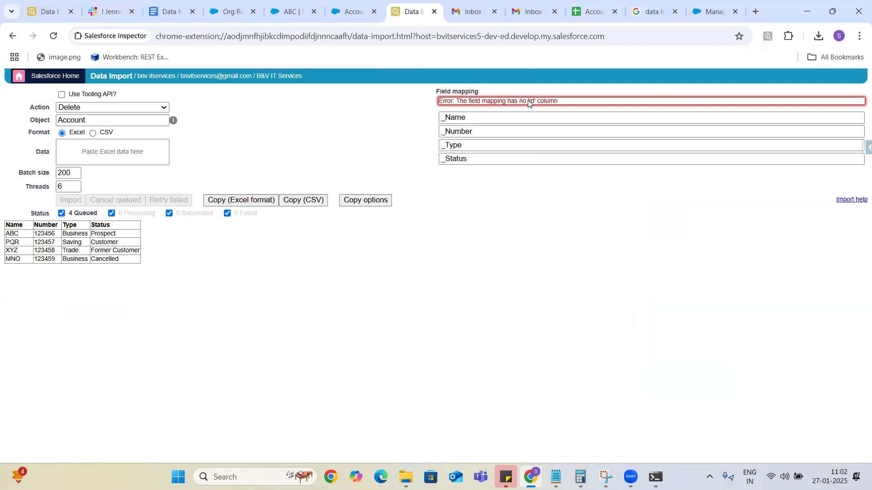
Add an 'Id' header in cell E1 of the Accounts Data sheet.
click(591, 12)
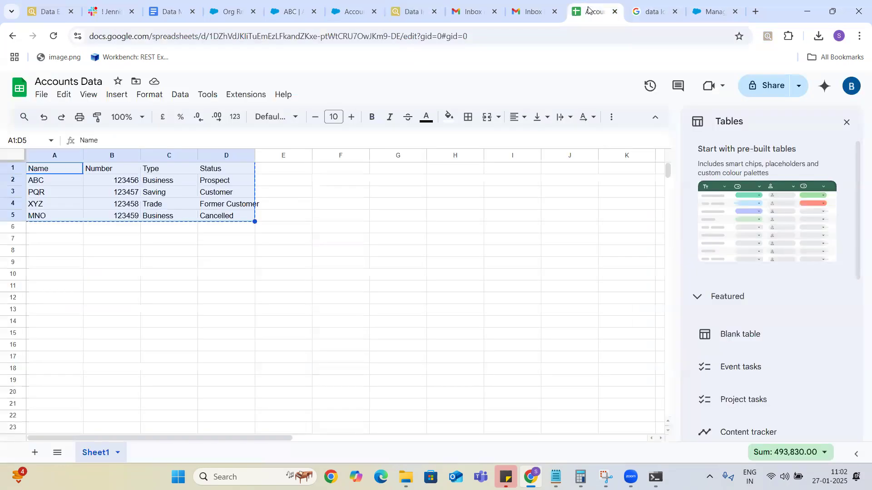
click(168, 288)
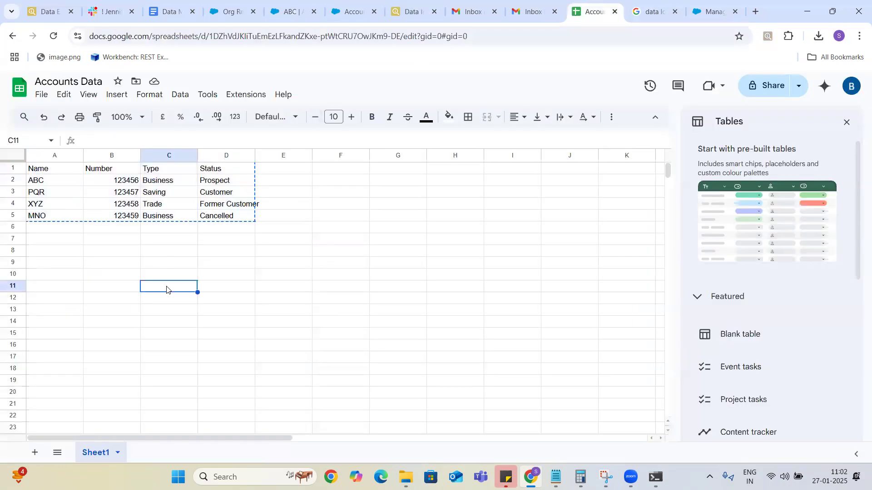
click(280, 171)
double_click(280, 168)
text(Id)
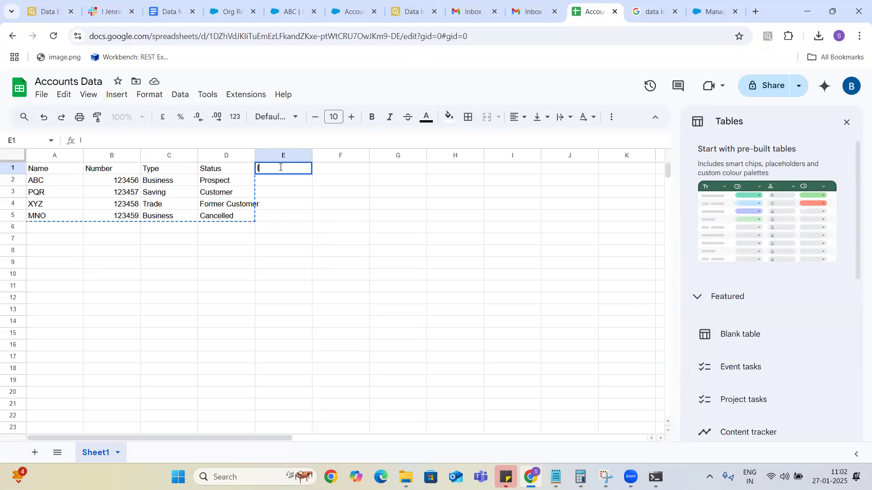
click(278, 183)
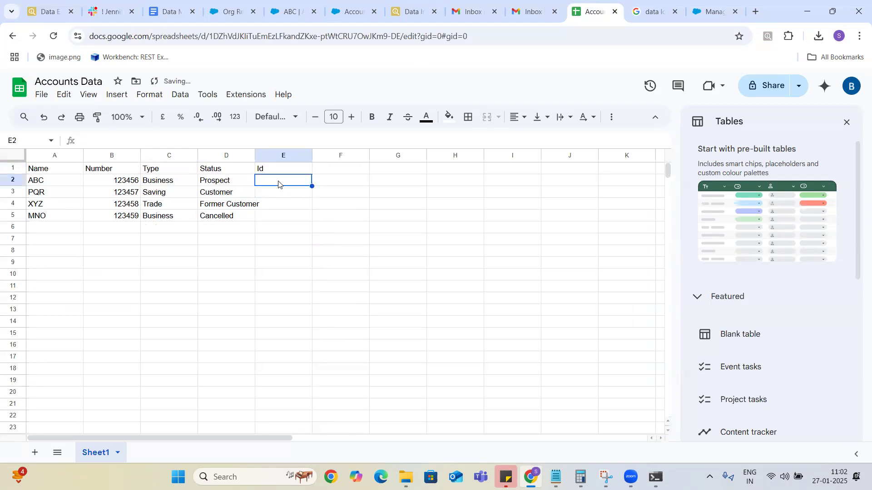
Paste the ABC account's record Id into cell E2.
click(289, 10)
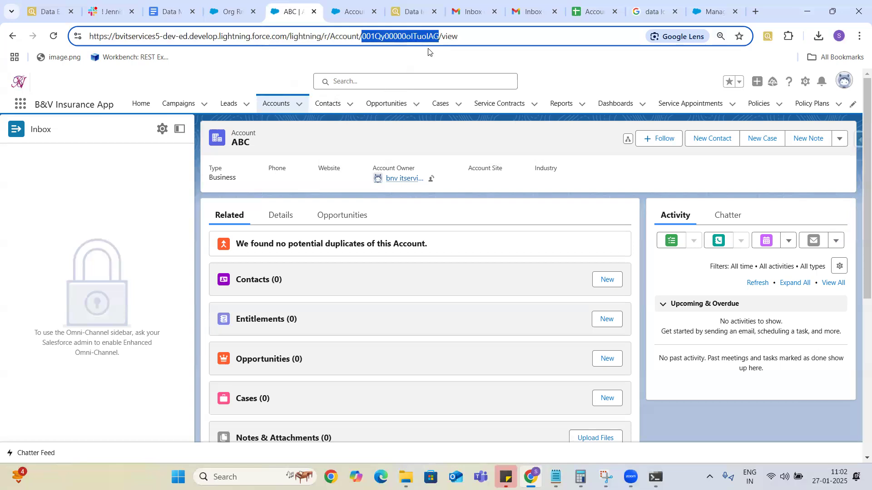
click(711, 13)
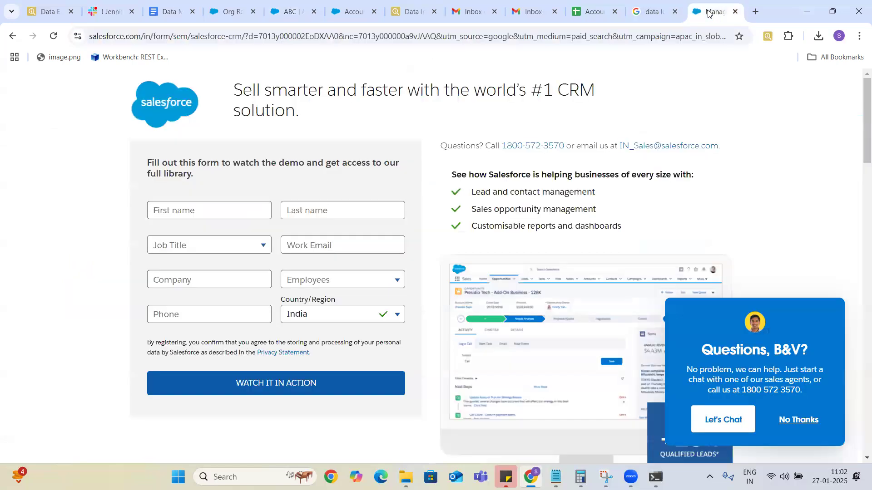
click(595, 14)
double_click(276, 180)
key(ctrl+v)
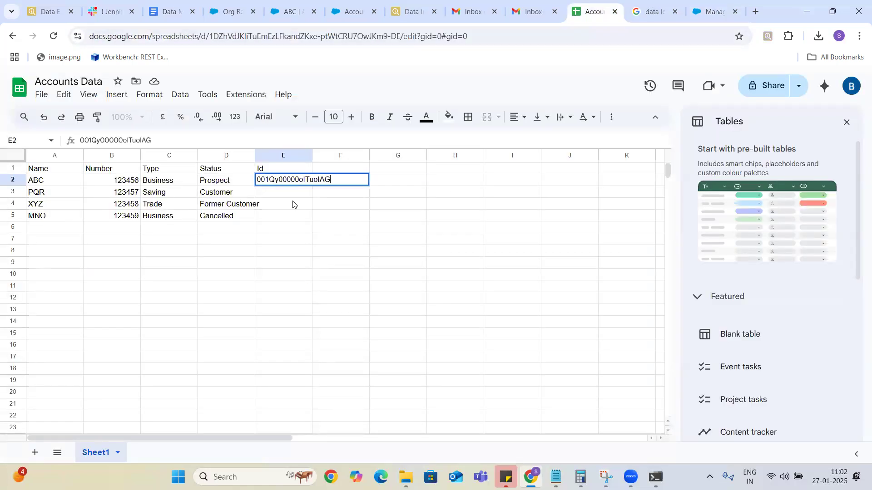
click(290, 197)
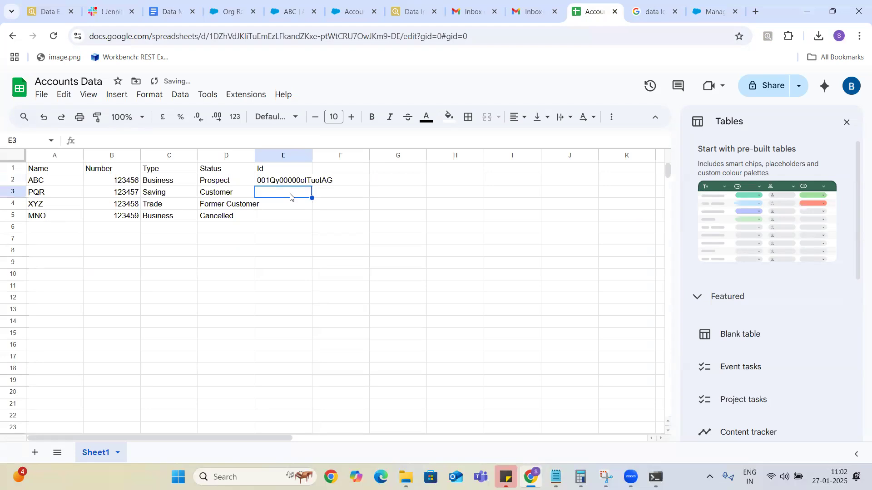
Download the sheet as a Comma-separated values (.csv) file and open it.
click(42, 96)
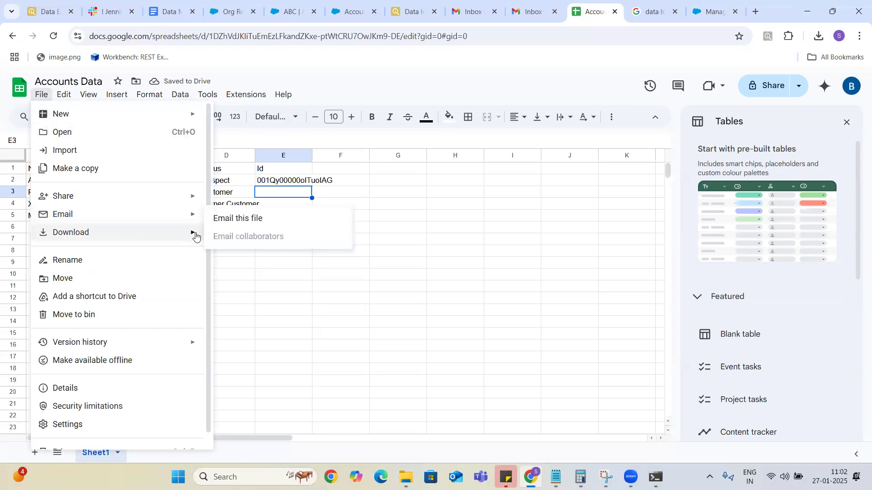
mouse_move(196, 236)
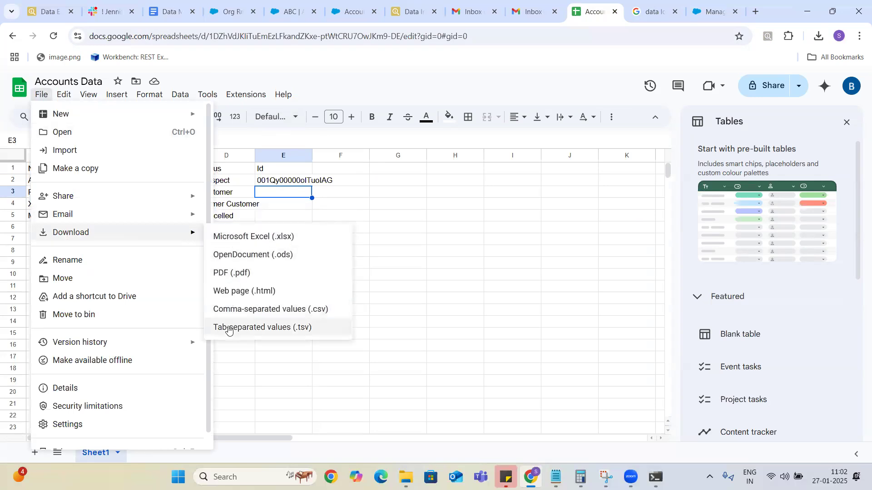
click(231, 313)
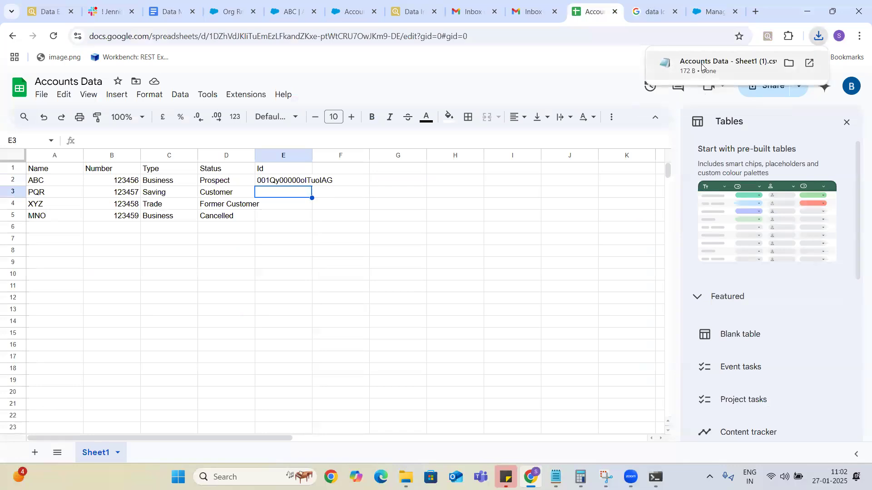
click(702, 65)
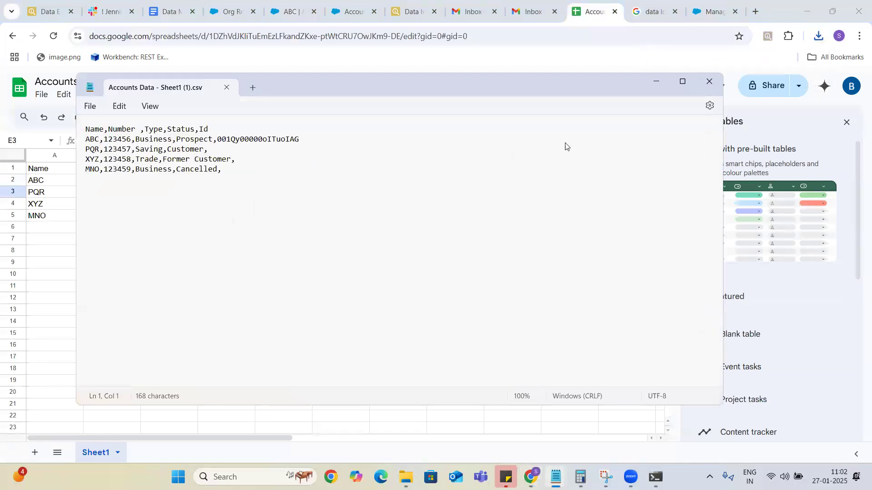
Select and copy all rows of the Accounts Data CSV in Notepad.
click(245, 181)
key(ctrl+a)
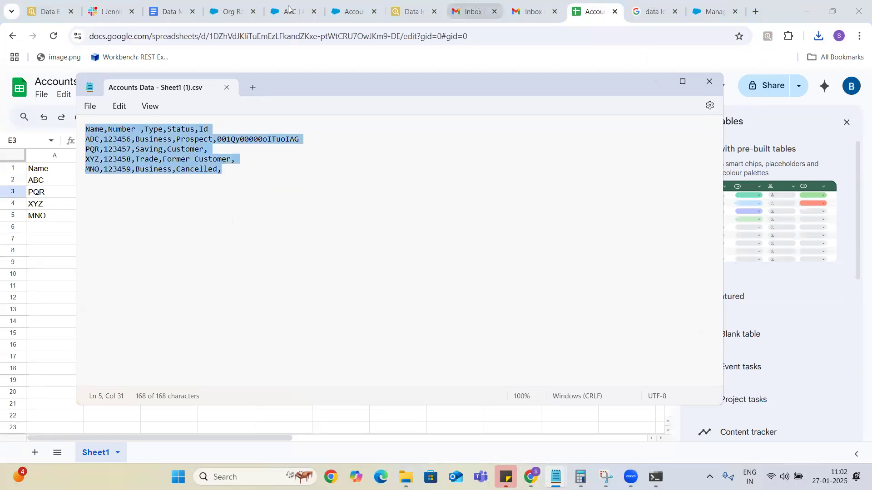
click(410, 13)
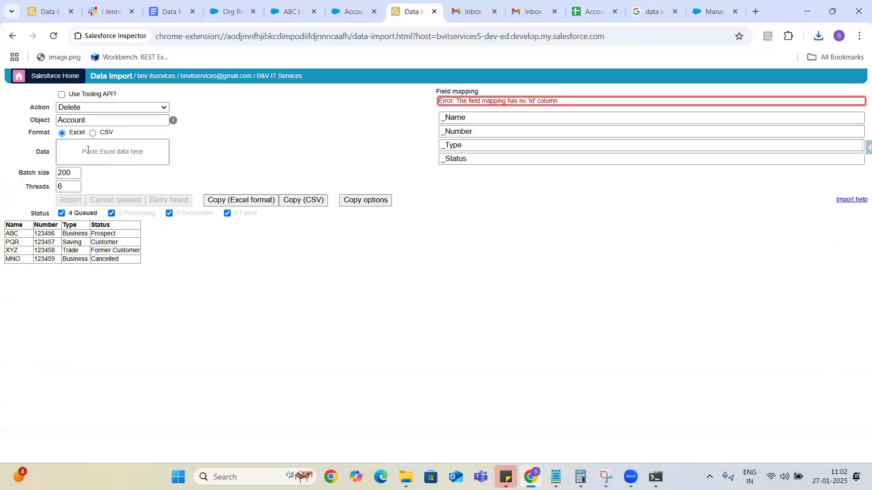
Switch the data format to CSV and paste the Account rows with their Id column.
click(92, 133)
click(76, 154)
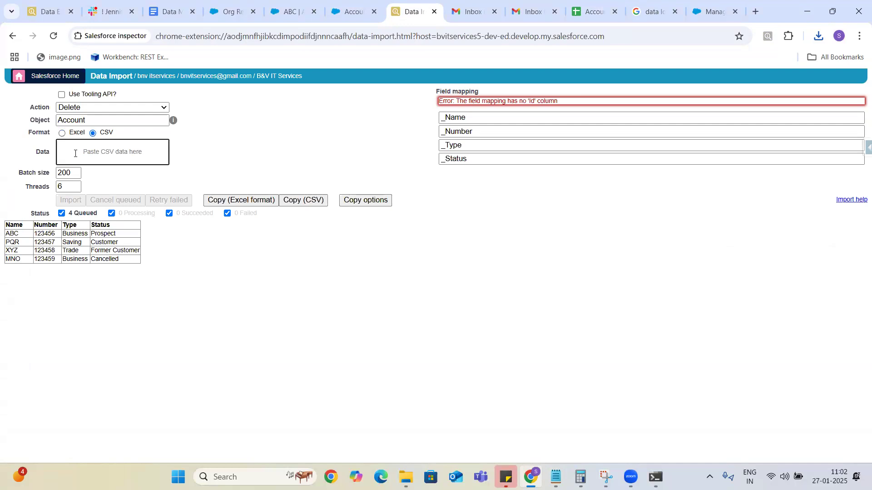
key(ctrl+v)
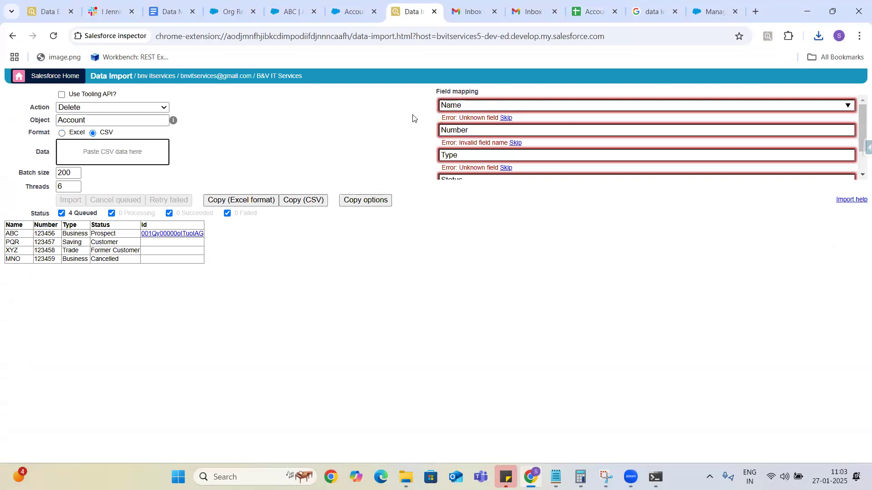
drag(858, 135, 858, 159)
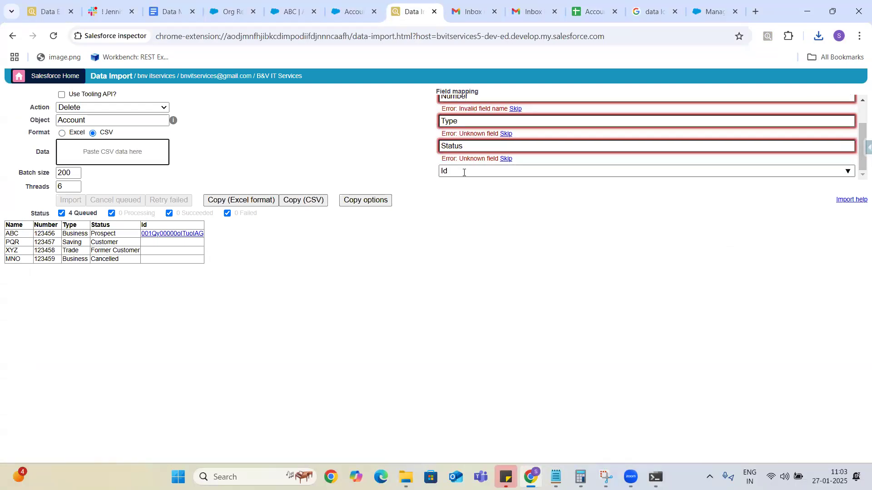
Skip Status, Type, Number and Name so only Id is mapped, then import 4 records.
click(506, 158)
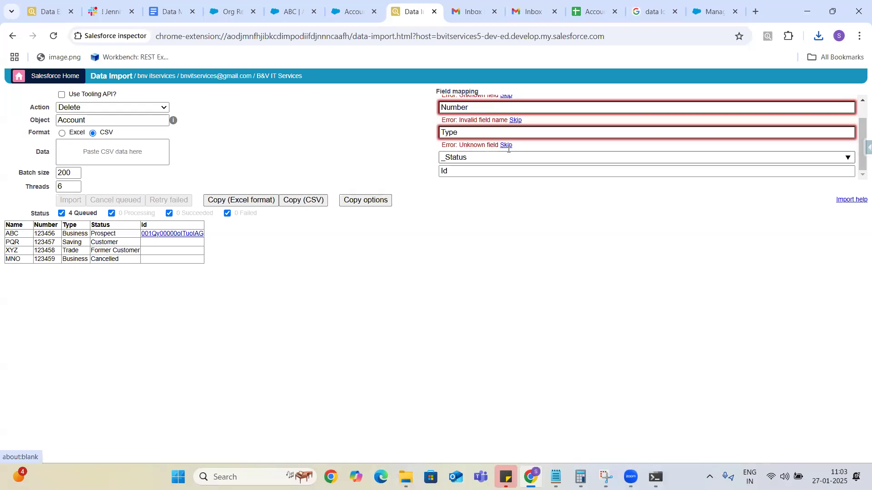
click(507, 146)
click(515, 132)
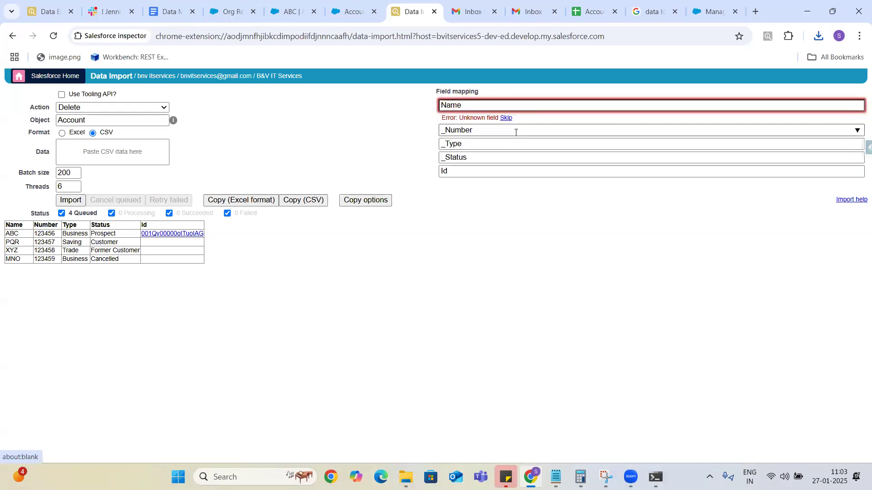
click(506, 119)
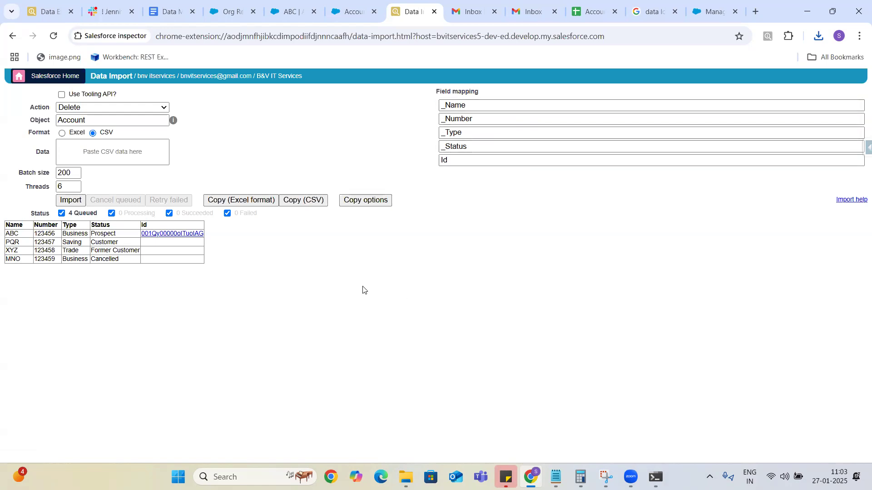
click(70, 201)
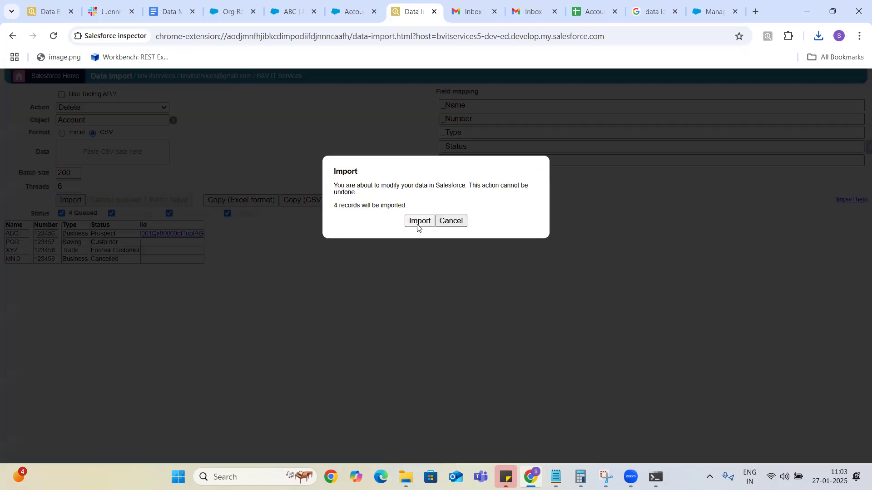
Confirm the Delete of the four rows and filter results by Succeeded and Failed status.
click(418, 223)
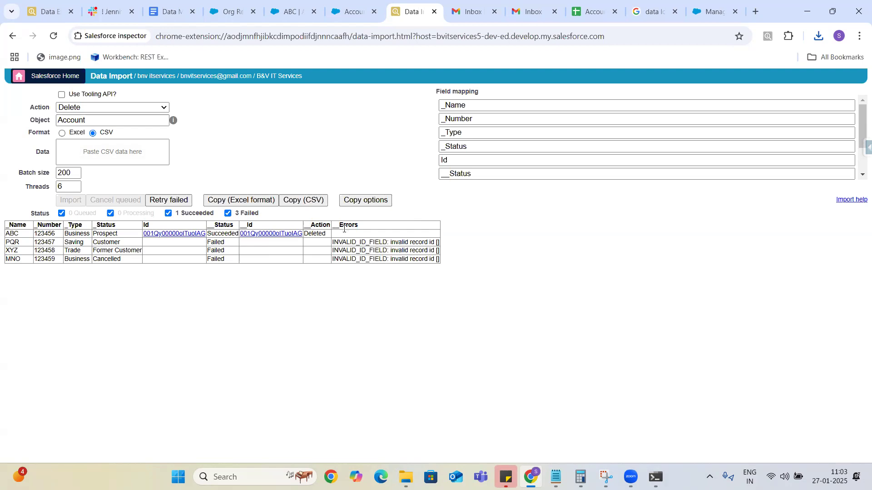
double_click(314, 234)
click(168, 213)
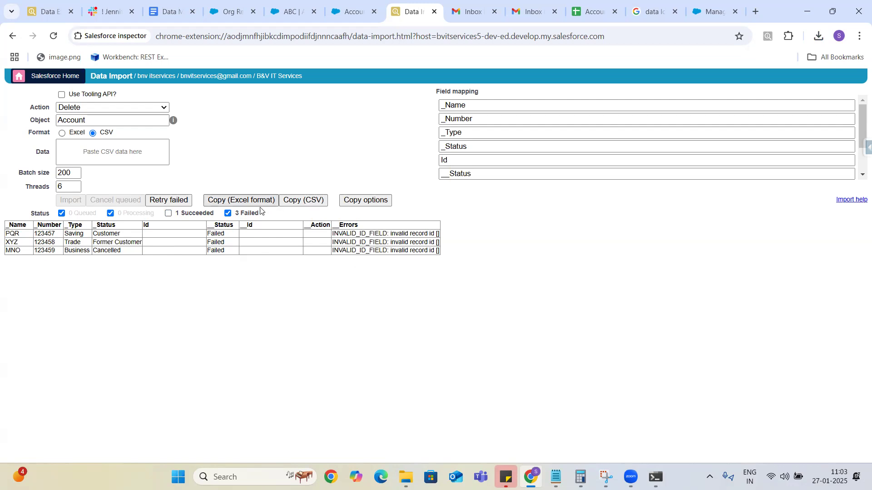
click(228, 214)
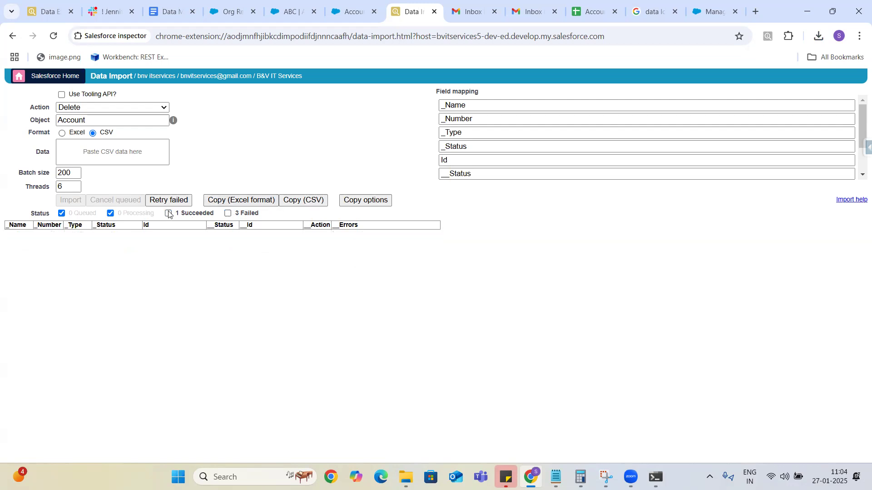
click(168, 213)
click(228, 213)
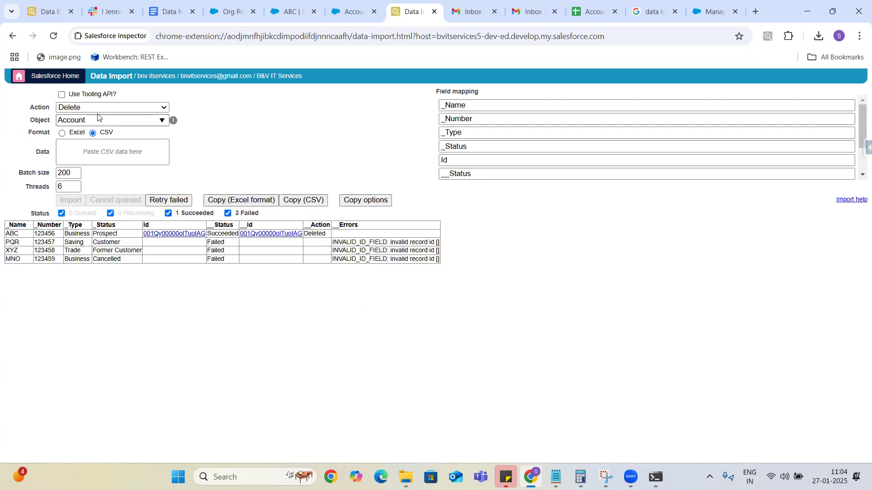
click(158, 109)
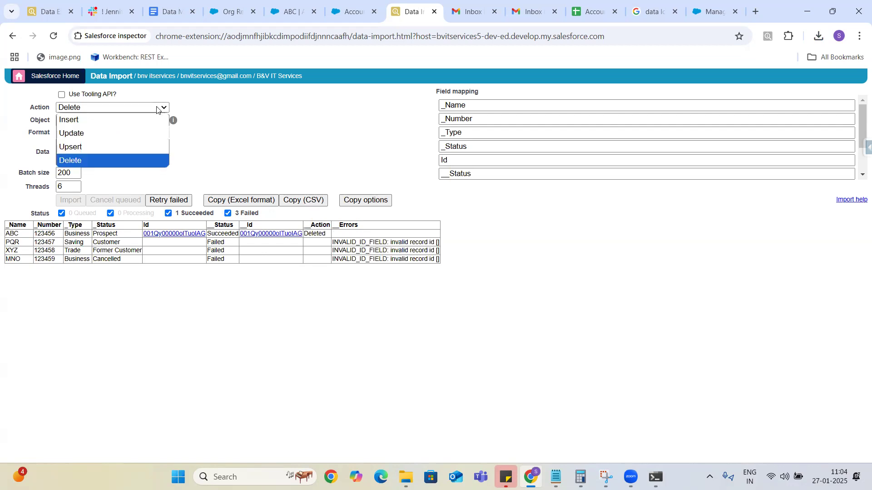
Set the import action to Upsert on Account, keeping Id as the external ID field.
click(78, 134)
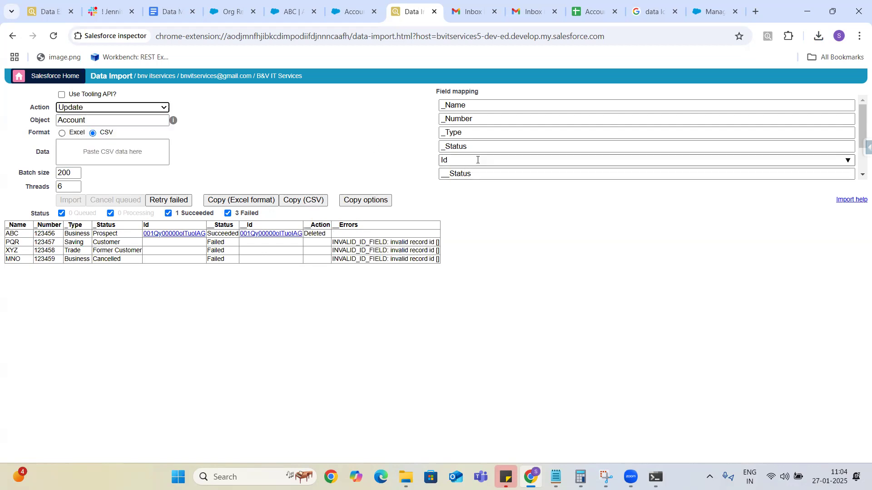
click(119, 107)
click(78, 147)
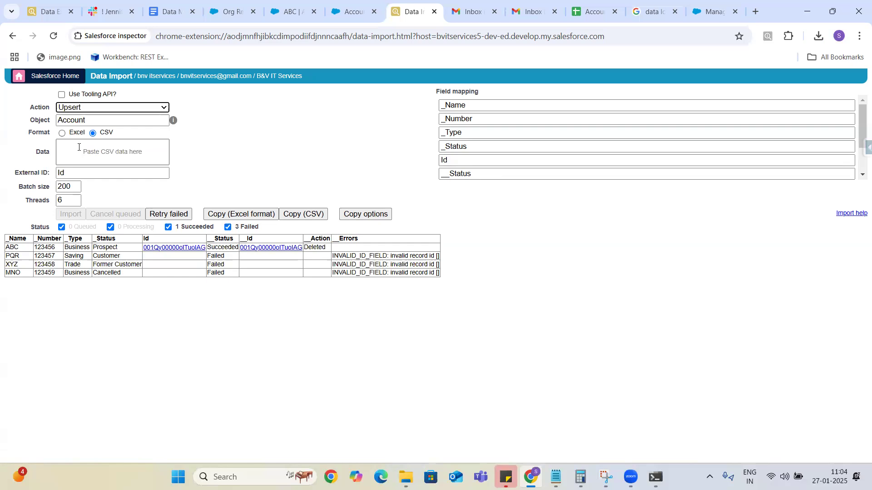
click(78, 173)
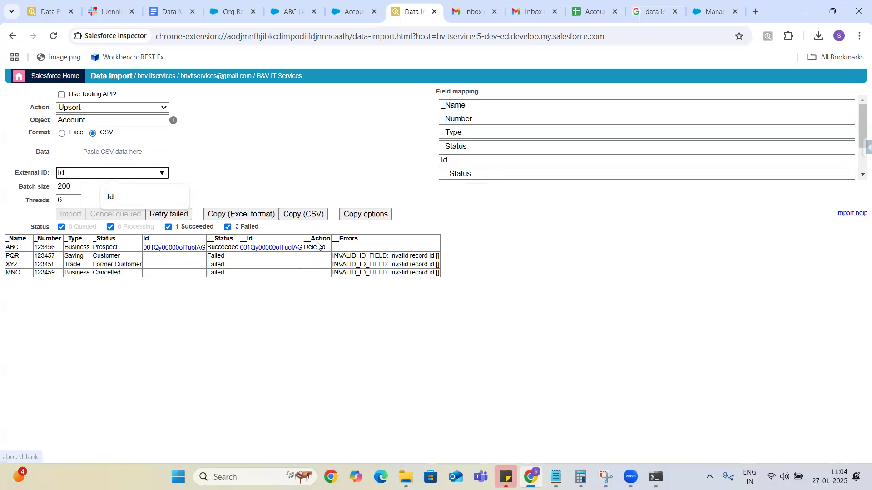
Paste the four Account CSV rows, map Status to Status__c and Number to AccountNumber, then import.
click(118, 148)
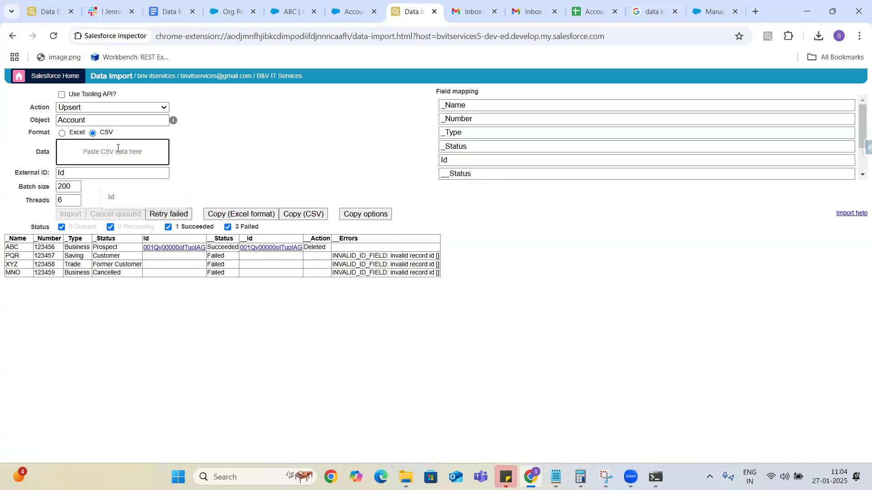
key(ctrl+v)
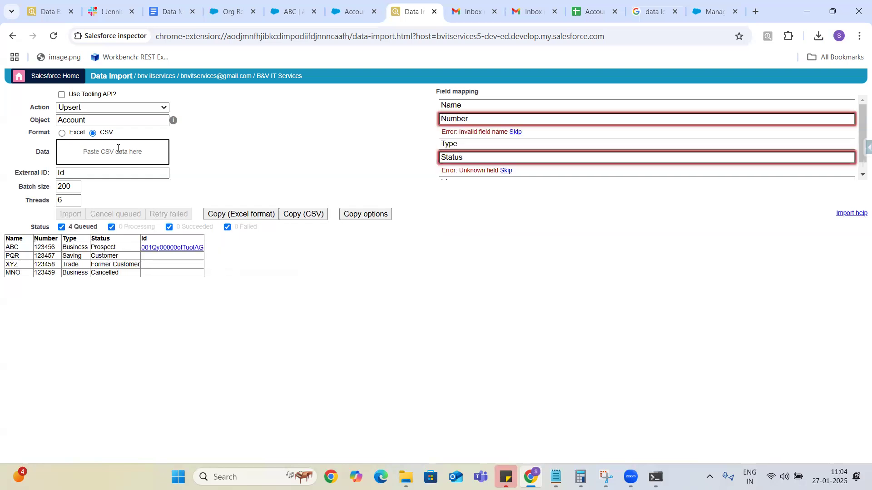
click(475, 156)
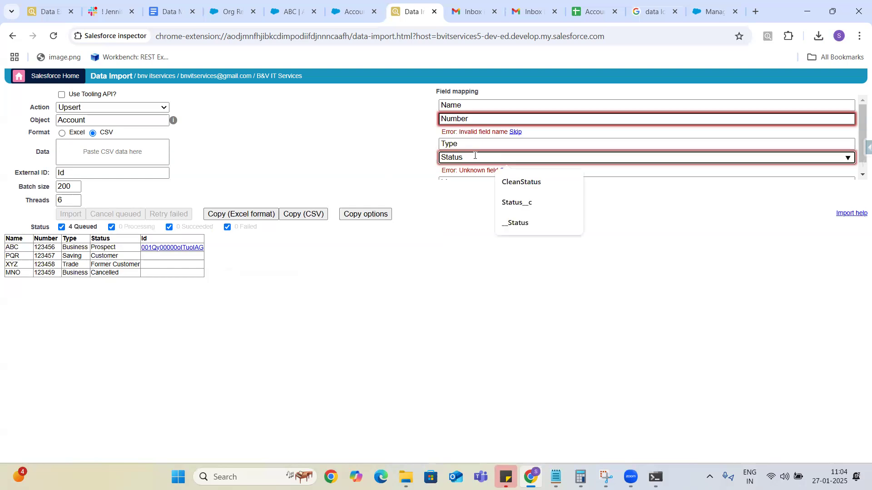
click(525, 203)
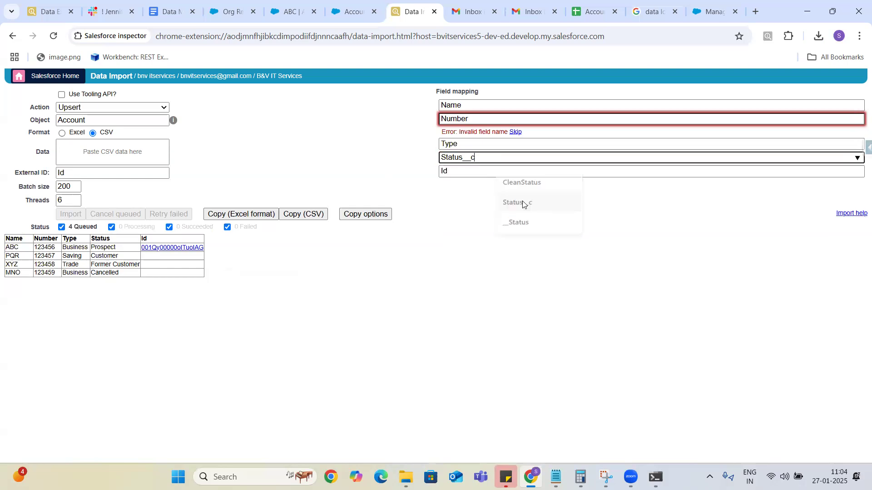
click(482, 119)
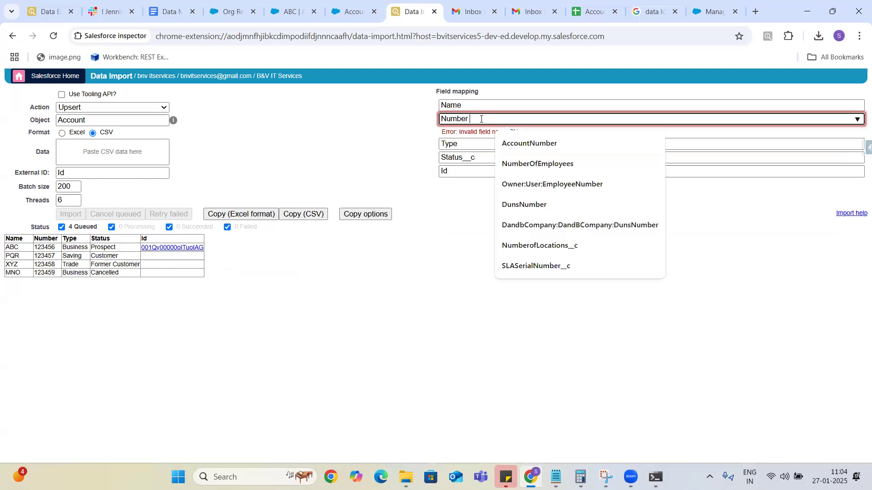
click(520, 144)
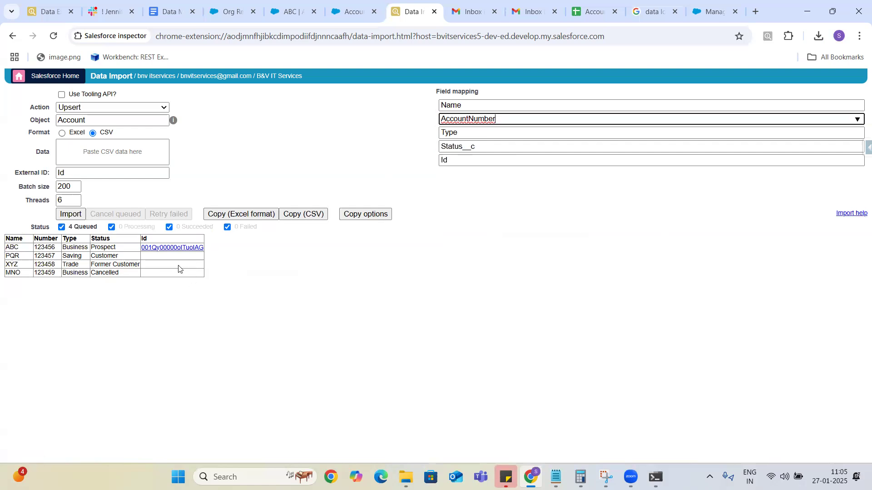
click(71, 215)
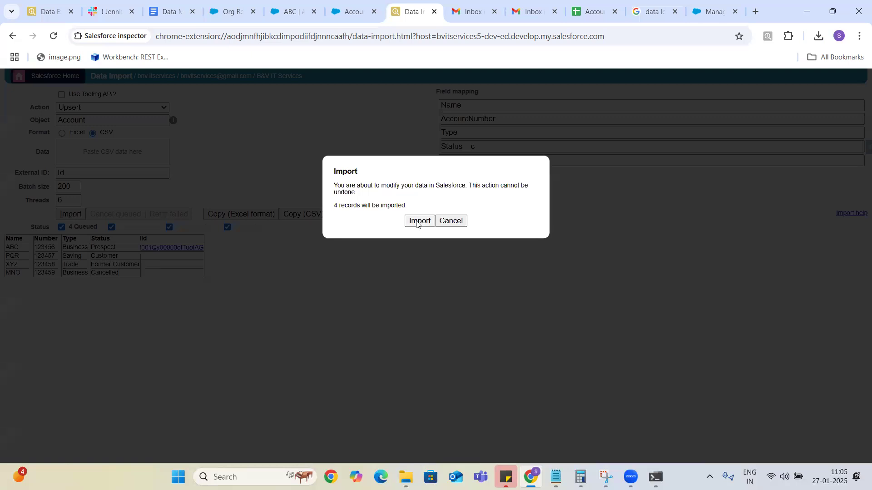
Confirm the Upsert and review results: PQR, XYZ, MNO inserted, ABC failed with ENTITY_IS_DELETED.
click(416, 221)
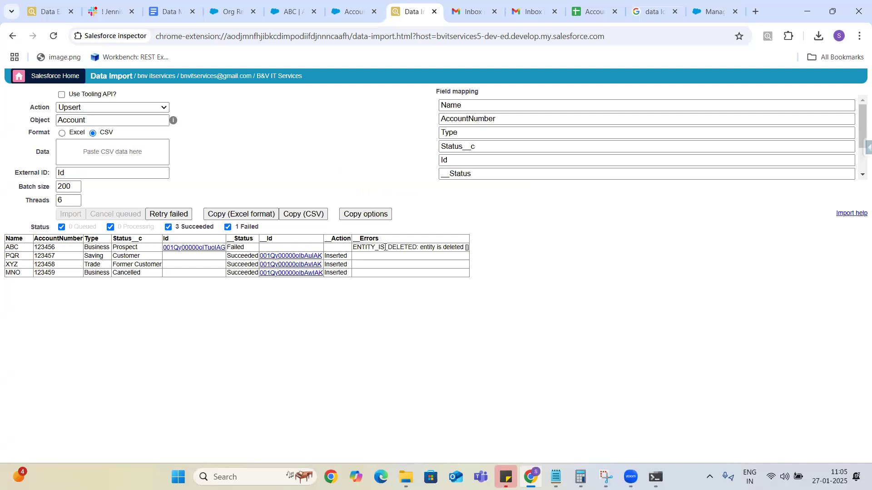
double_click(385, 247)
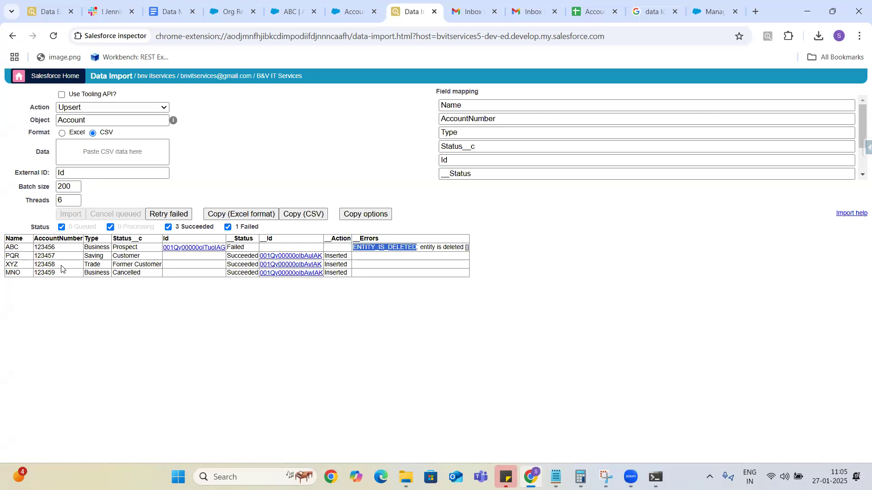
double_click(50, 257)
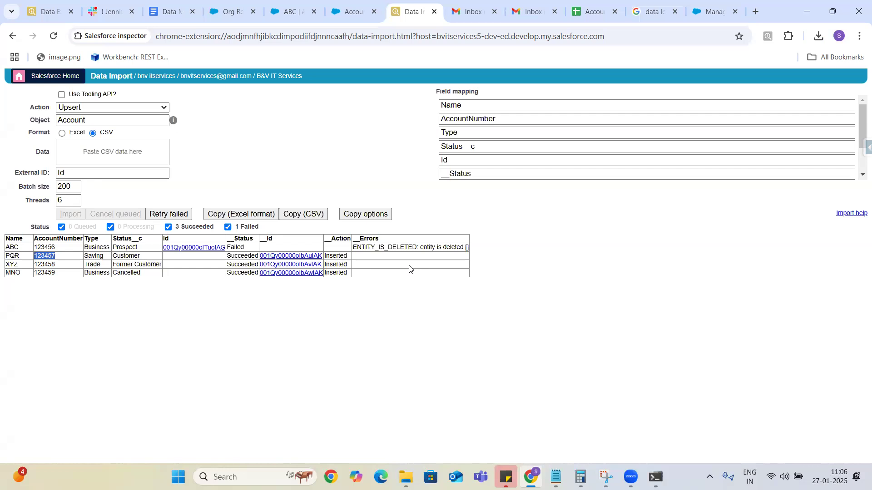
click(163, 108)
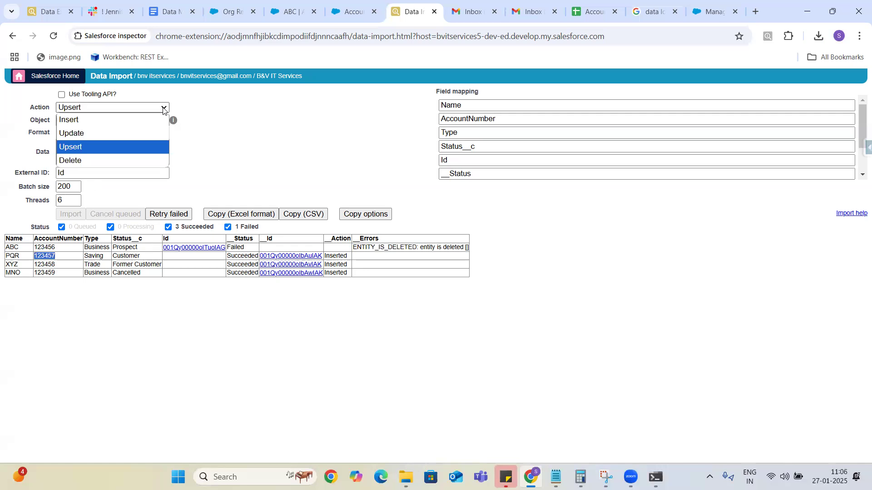
Show the Google Docs 'Data Management in Salesforce' notes with the Data Import Wizard limitations.
click(172, 11)
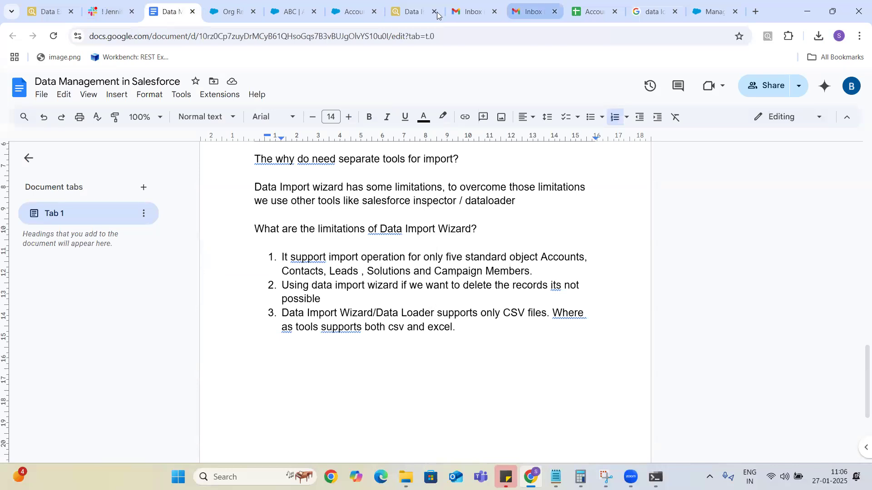
click(403, 15)
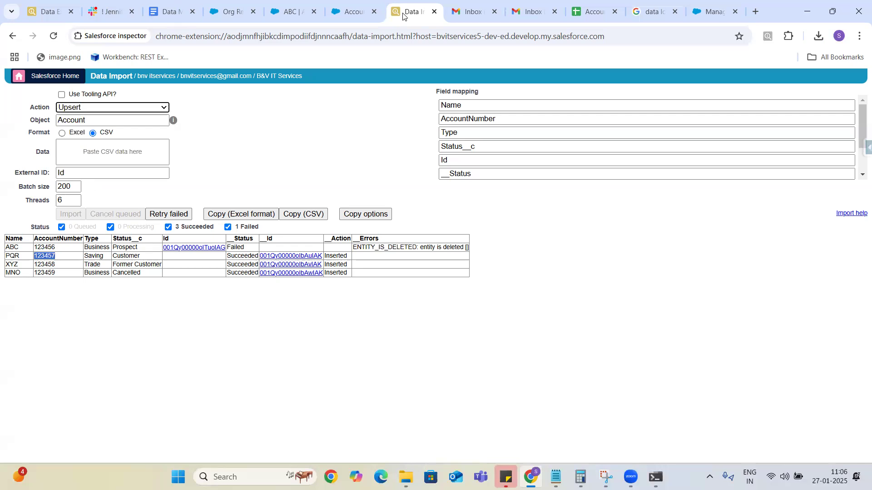
click(173, 16)
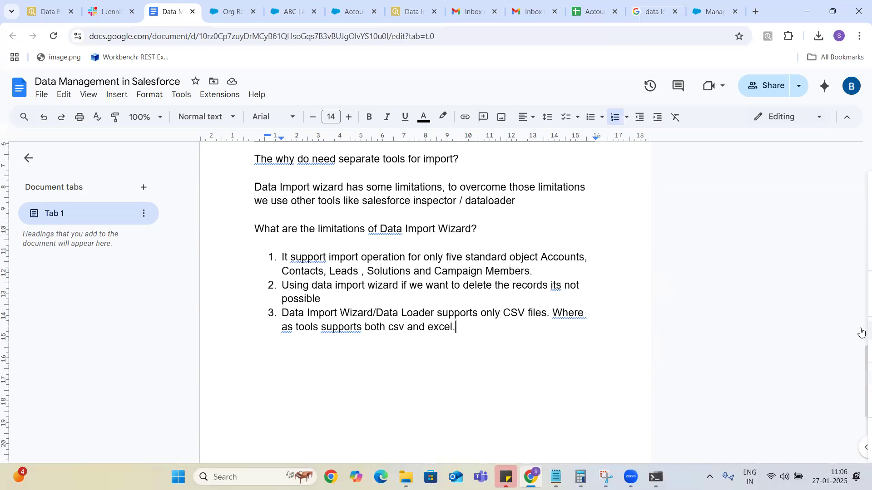
click(613, 472)
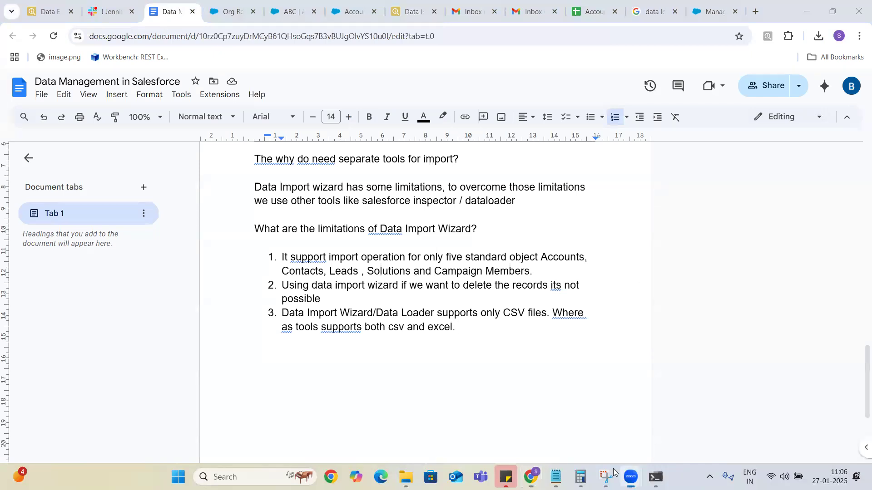